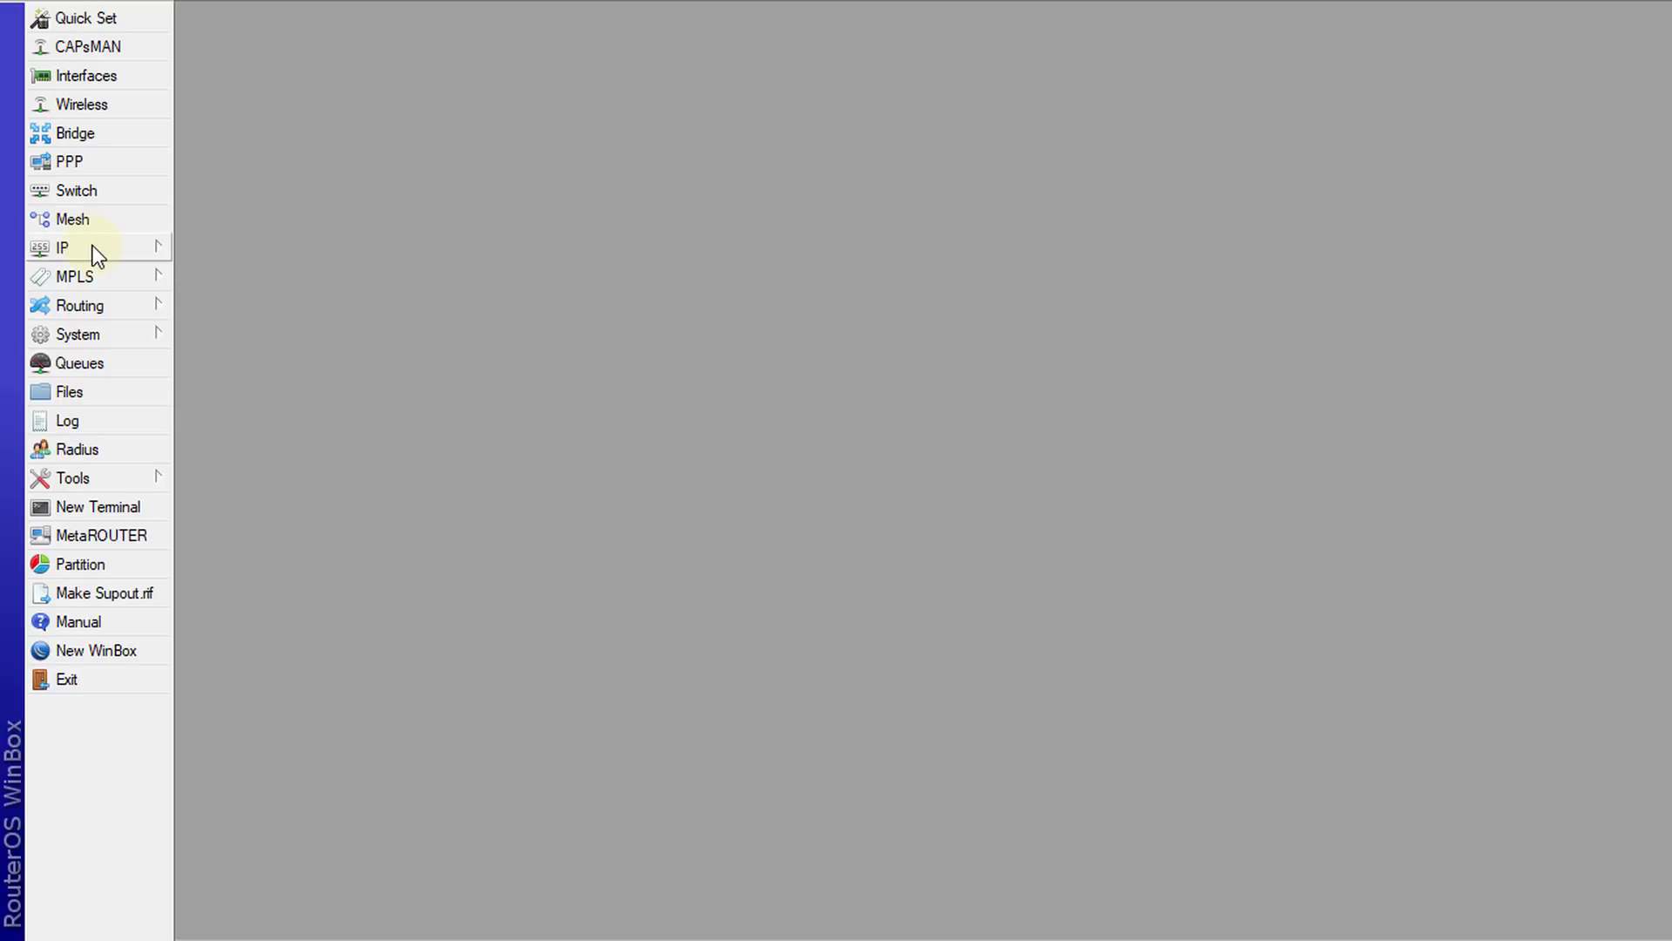
Add firewall Layer7 protocol entries for all video, archive, document and audio files by pasting the prepared commands into a new terminal.
{"action": "left_click", "coordinate": [94, 247]}
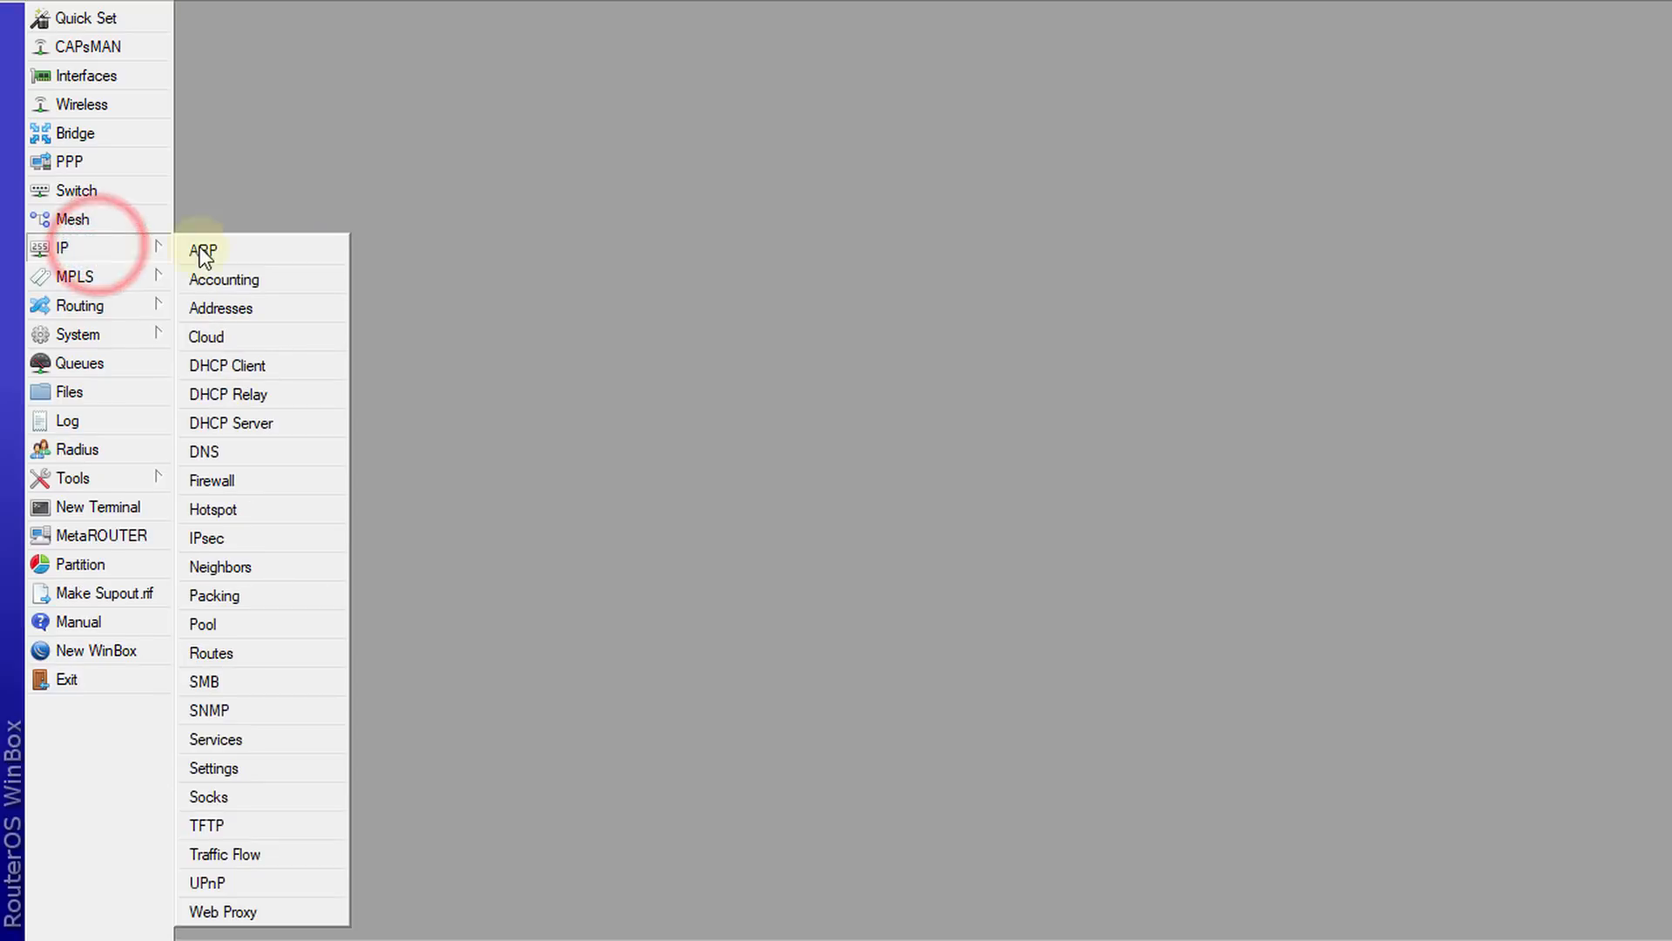
{"action": "left_click", "coordinate": [274, 488]}
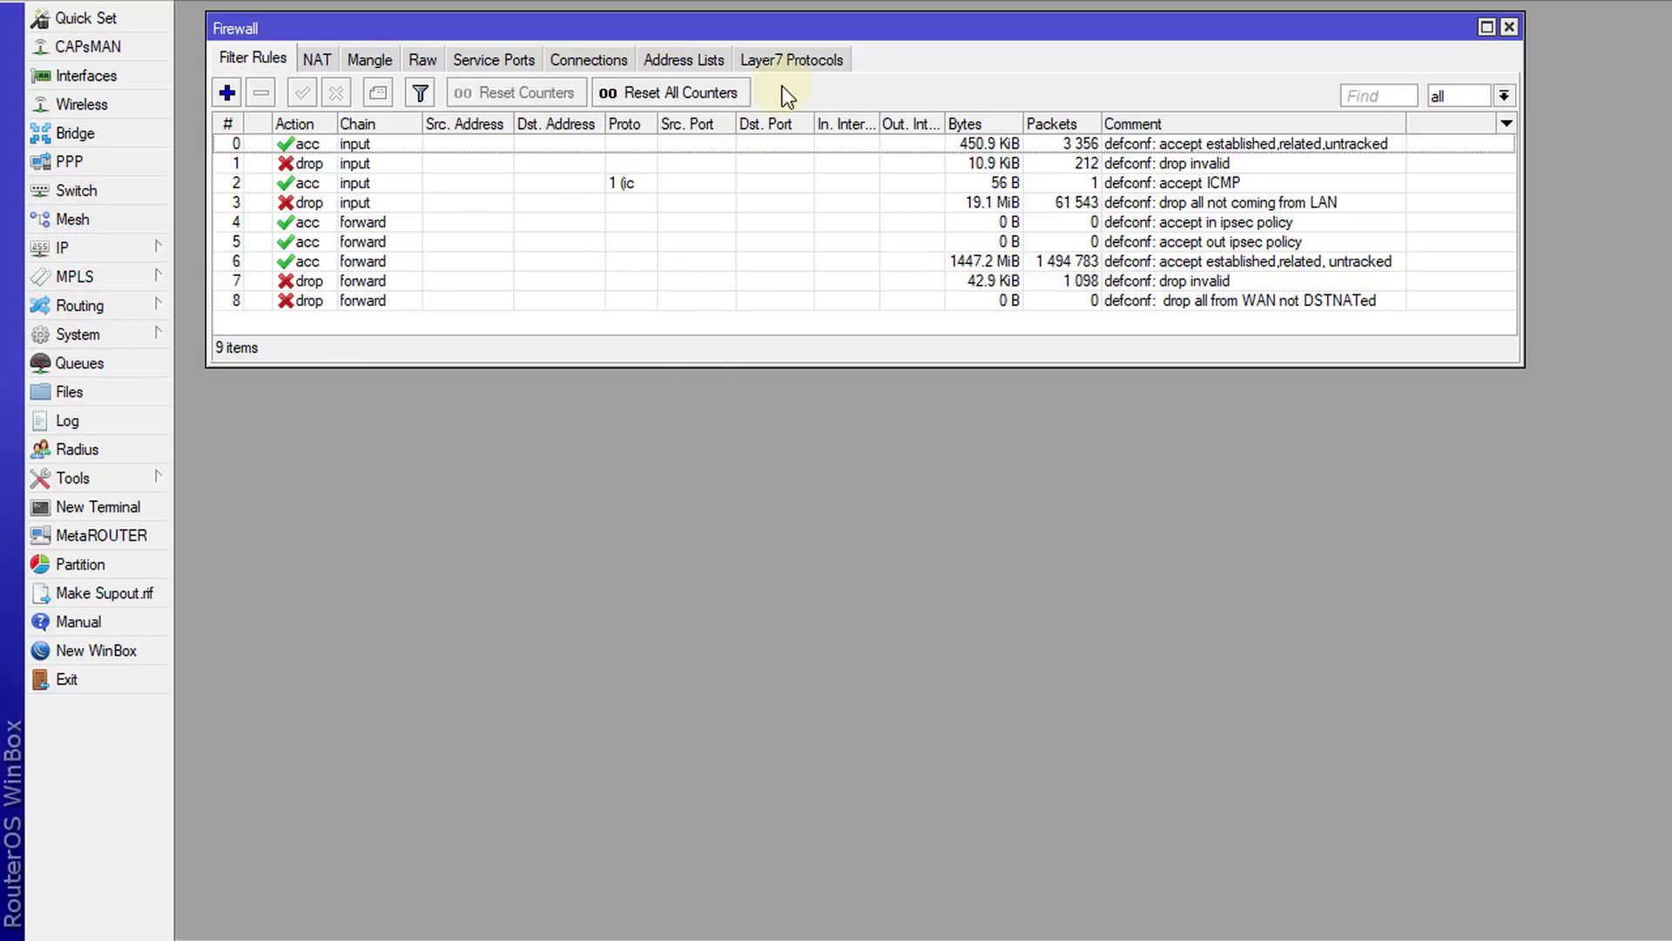
{"action": "left_click", "coordinate": [791, 61]}
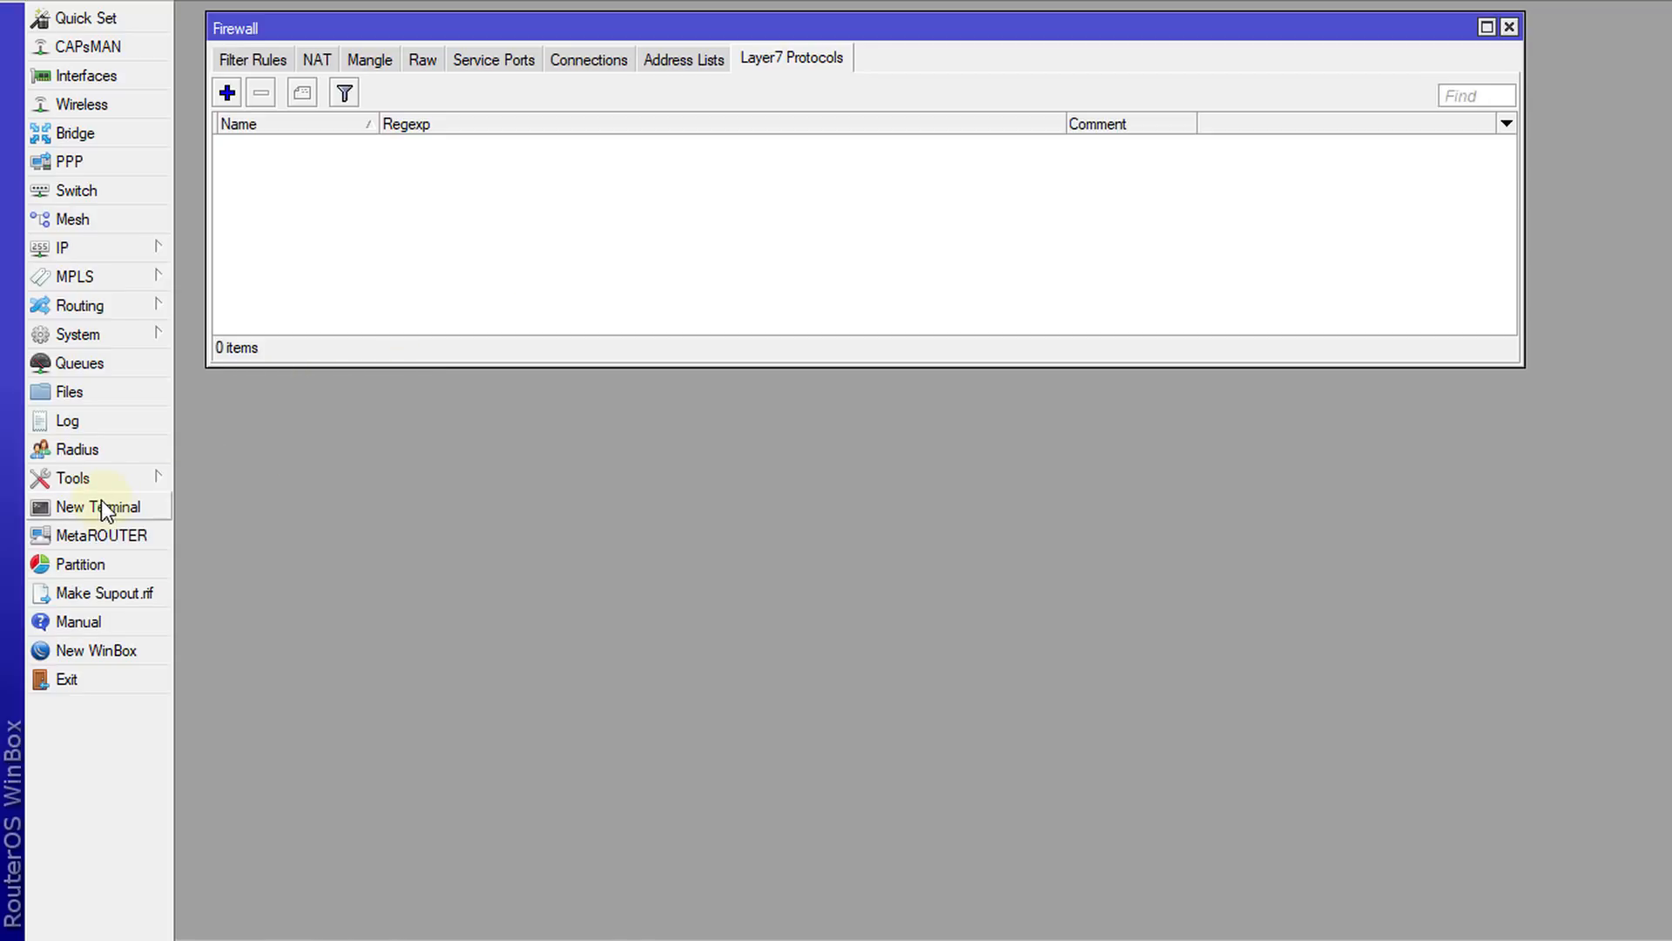
{"action": "left_click", "coordinate": [123, 513]}
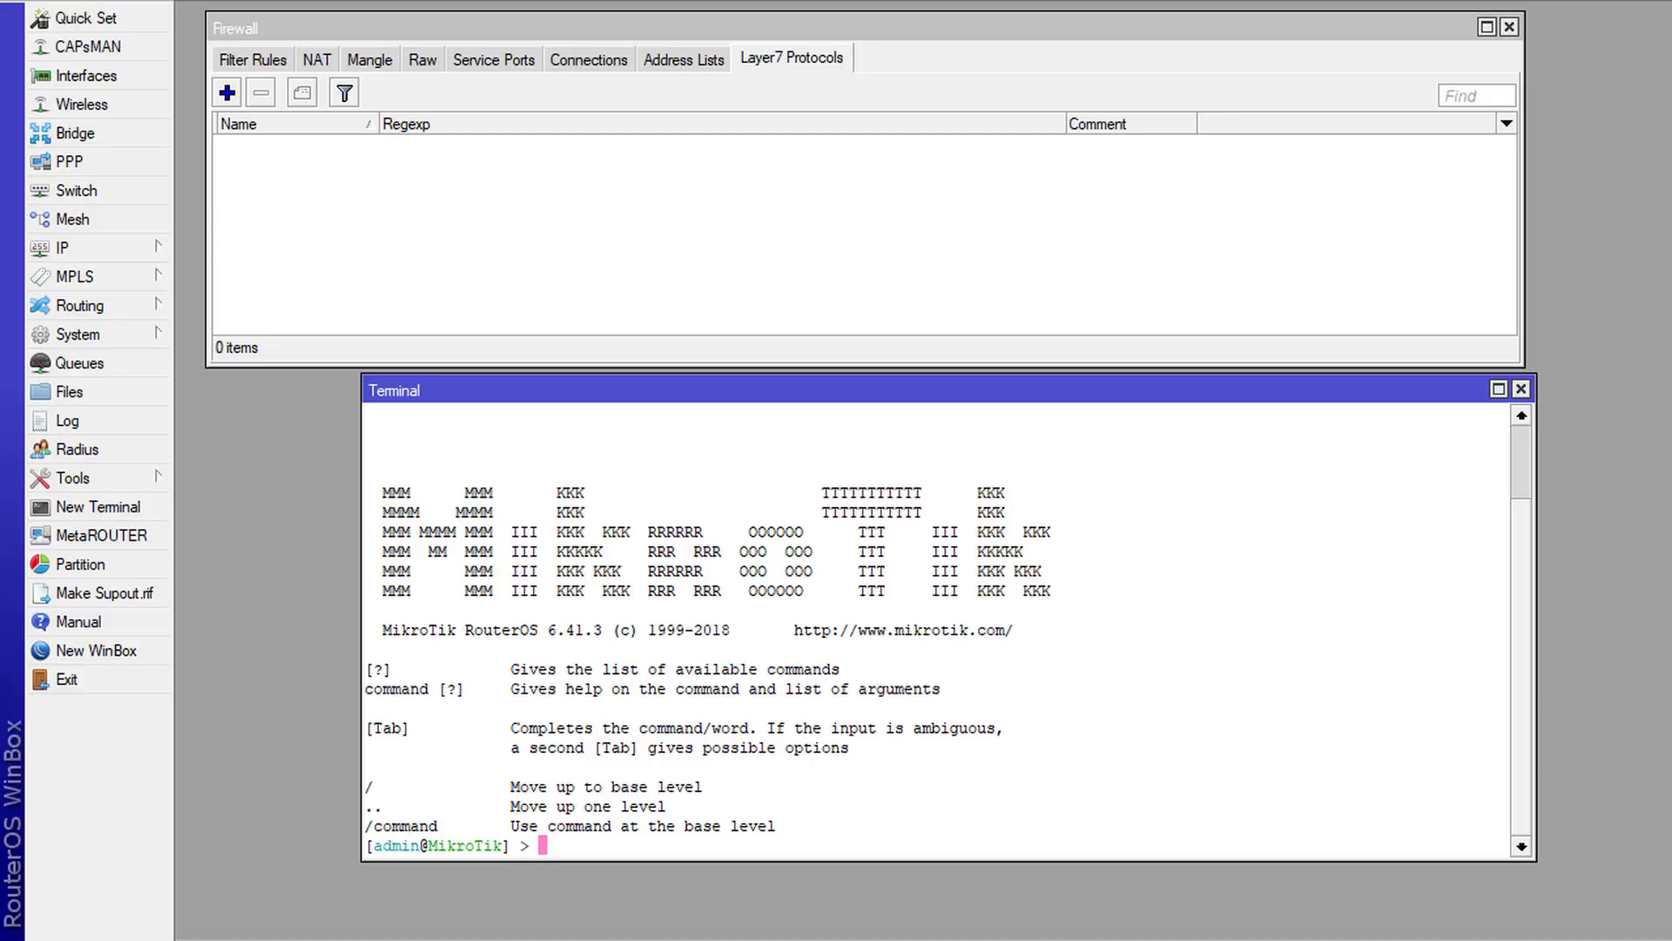
{"action": "right_click", "coordinate": [642, 845]}
{"action": "left_click", "coordinate": [705, 811]}
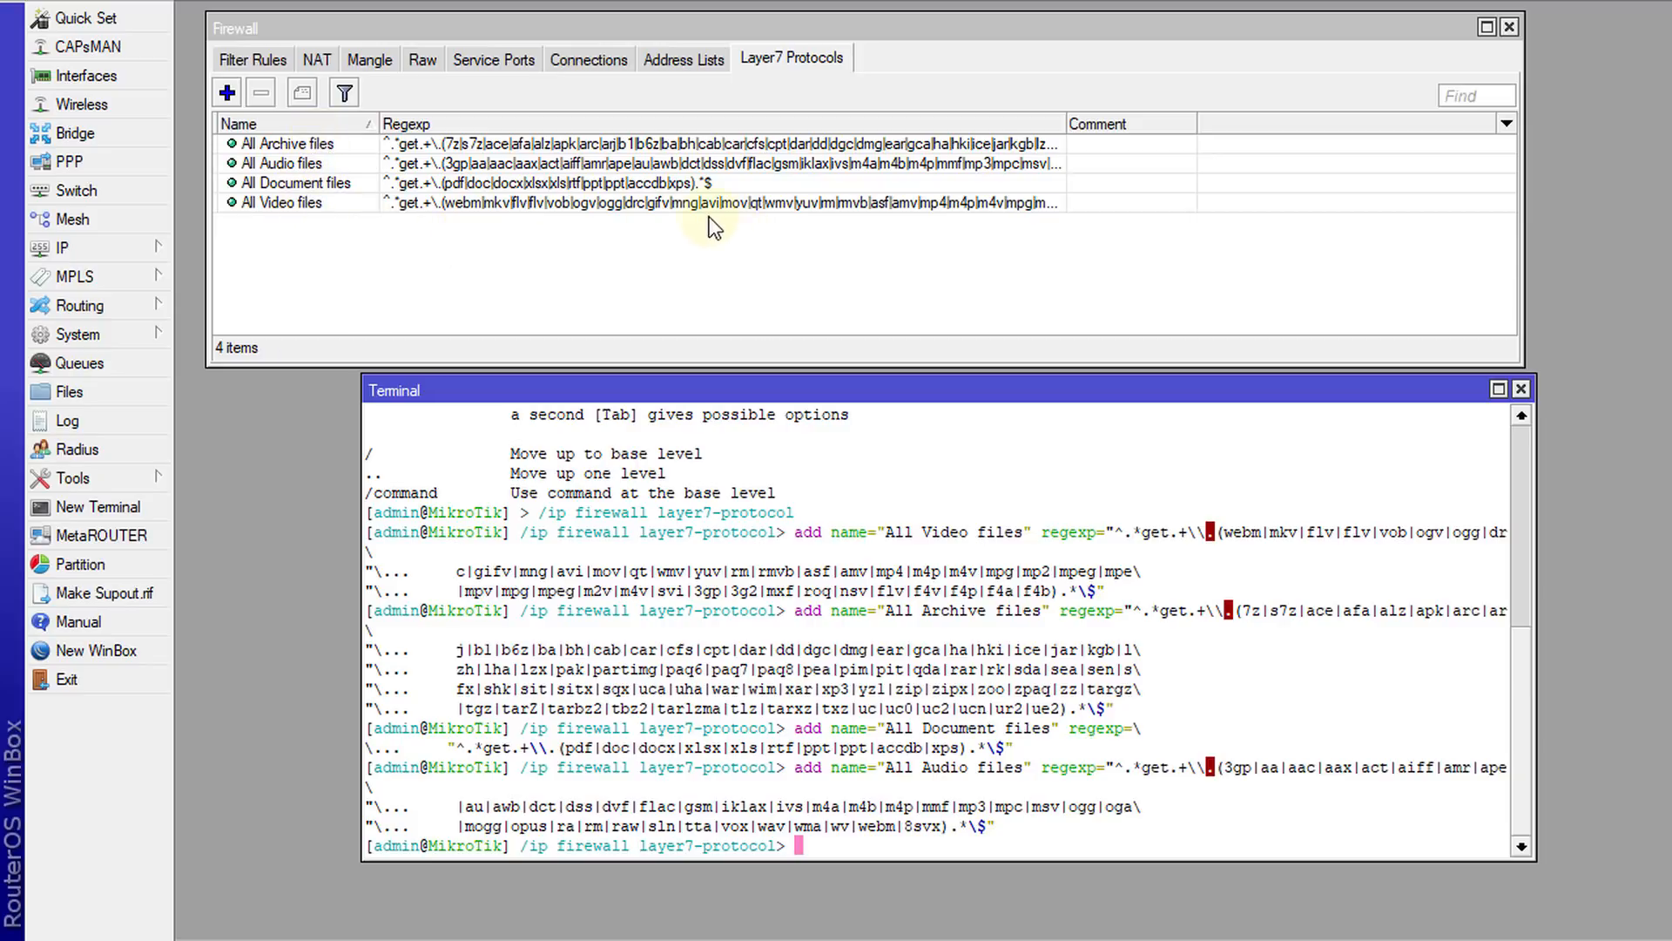
Inspect the regular expression of the All Video files Layer7 entry and close it along with the terminal.
{"action": "double_click", "coordinate": [684, 201]}
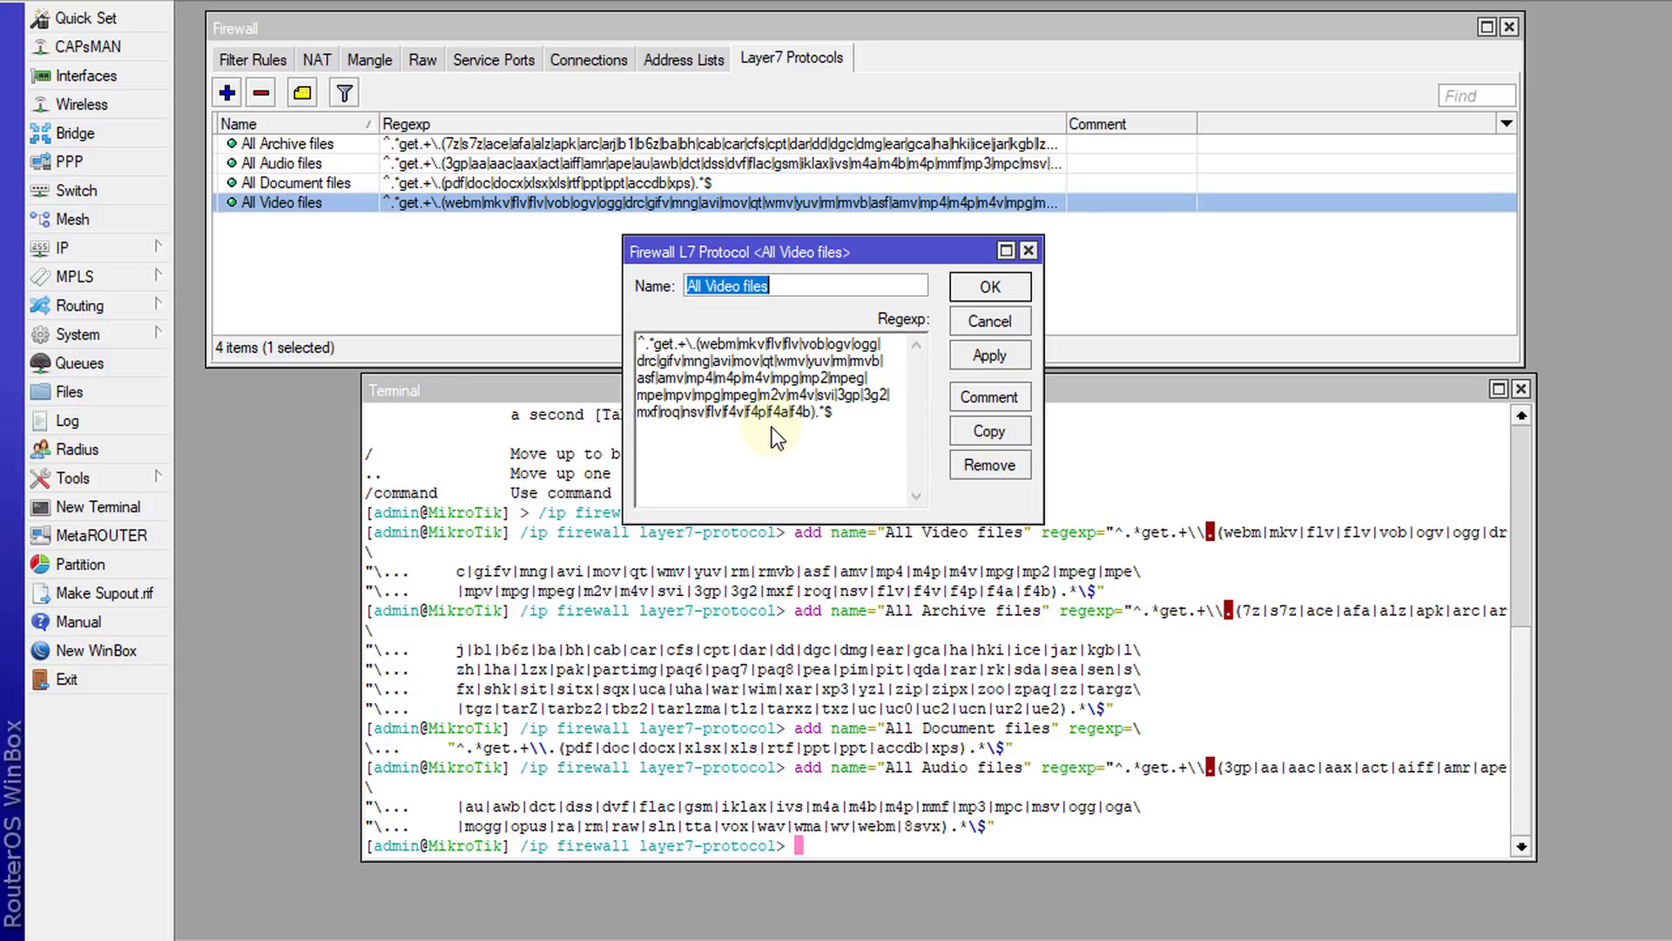
{"action": "left_click", "coordinate": [975, 323]}
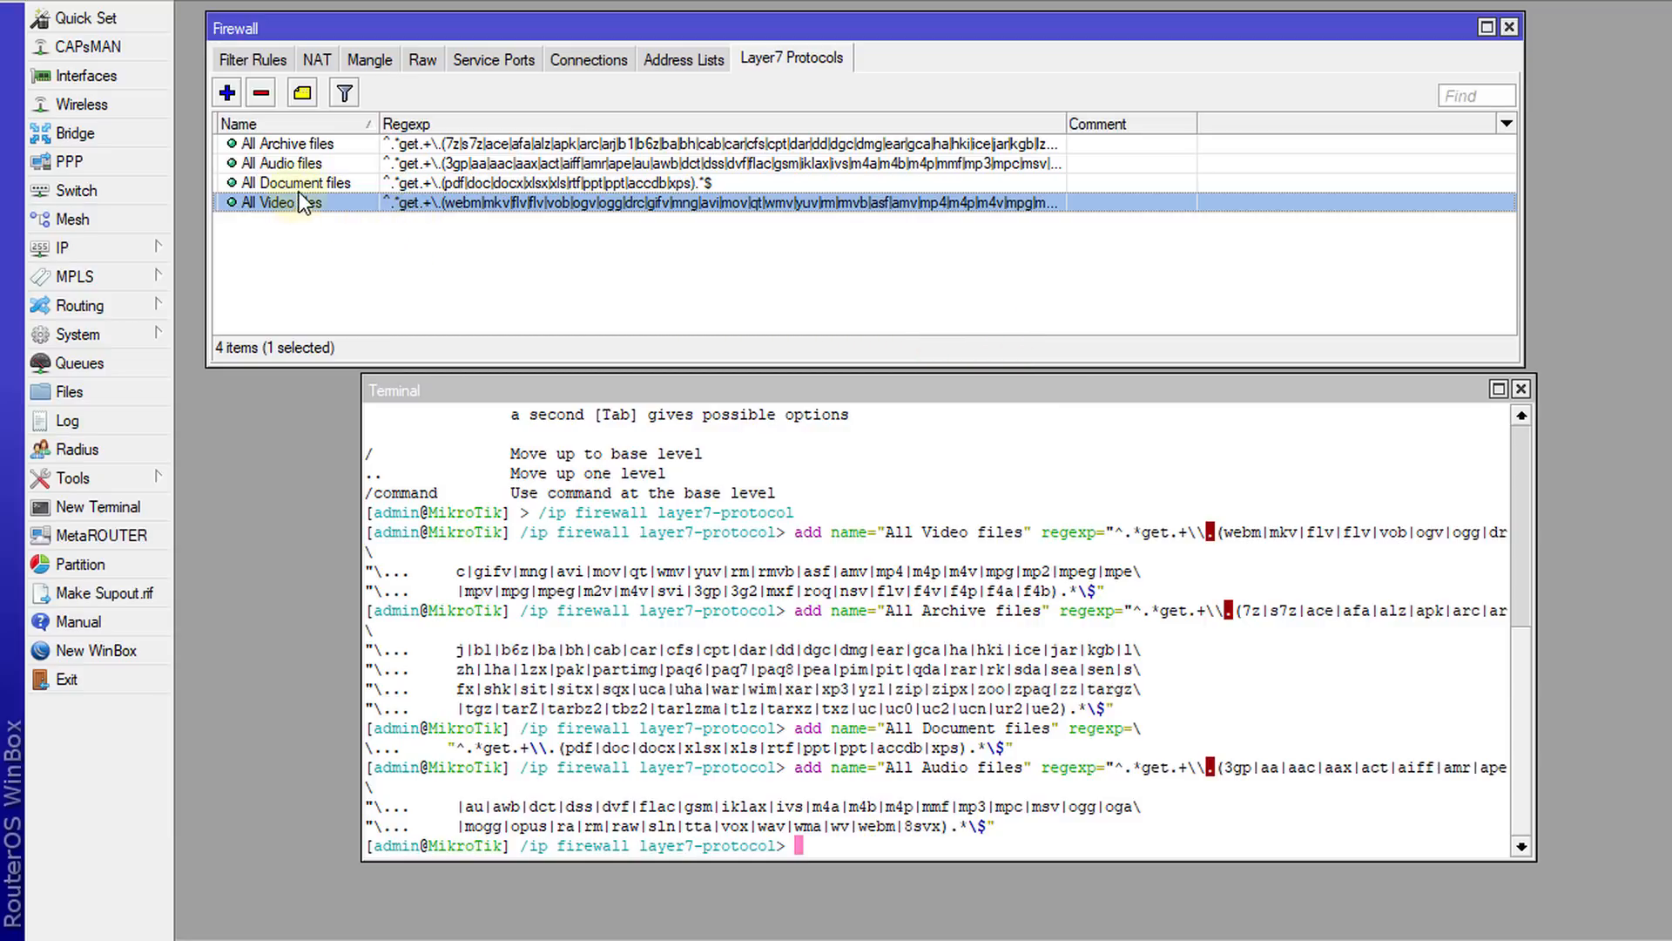
{"action": "left_click", "coordinate": [1521, 389]}
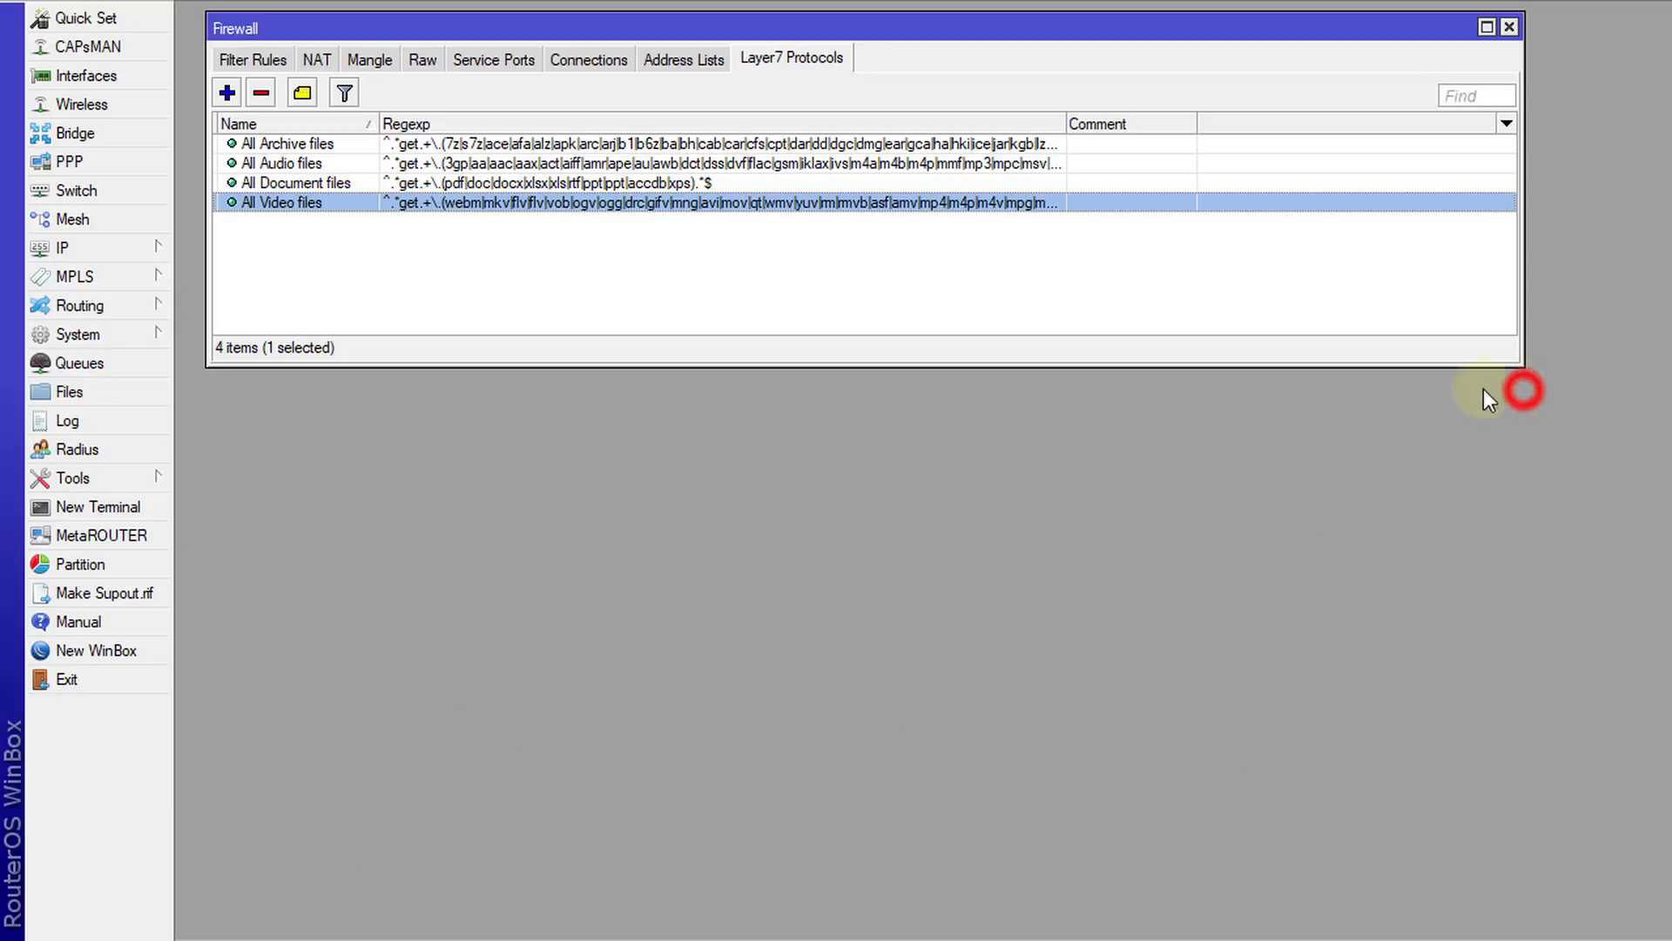
Start a new firewall mangle rule with chain forward and destination address 192.168.88.0/24.
{"action": "left_click", "coordinate": [372, 61]}
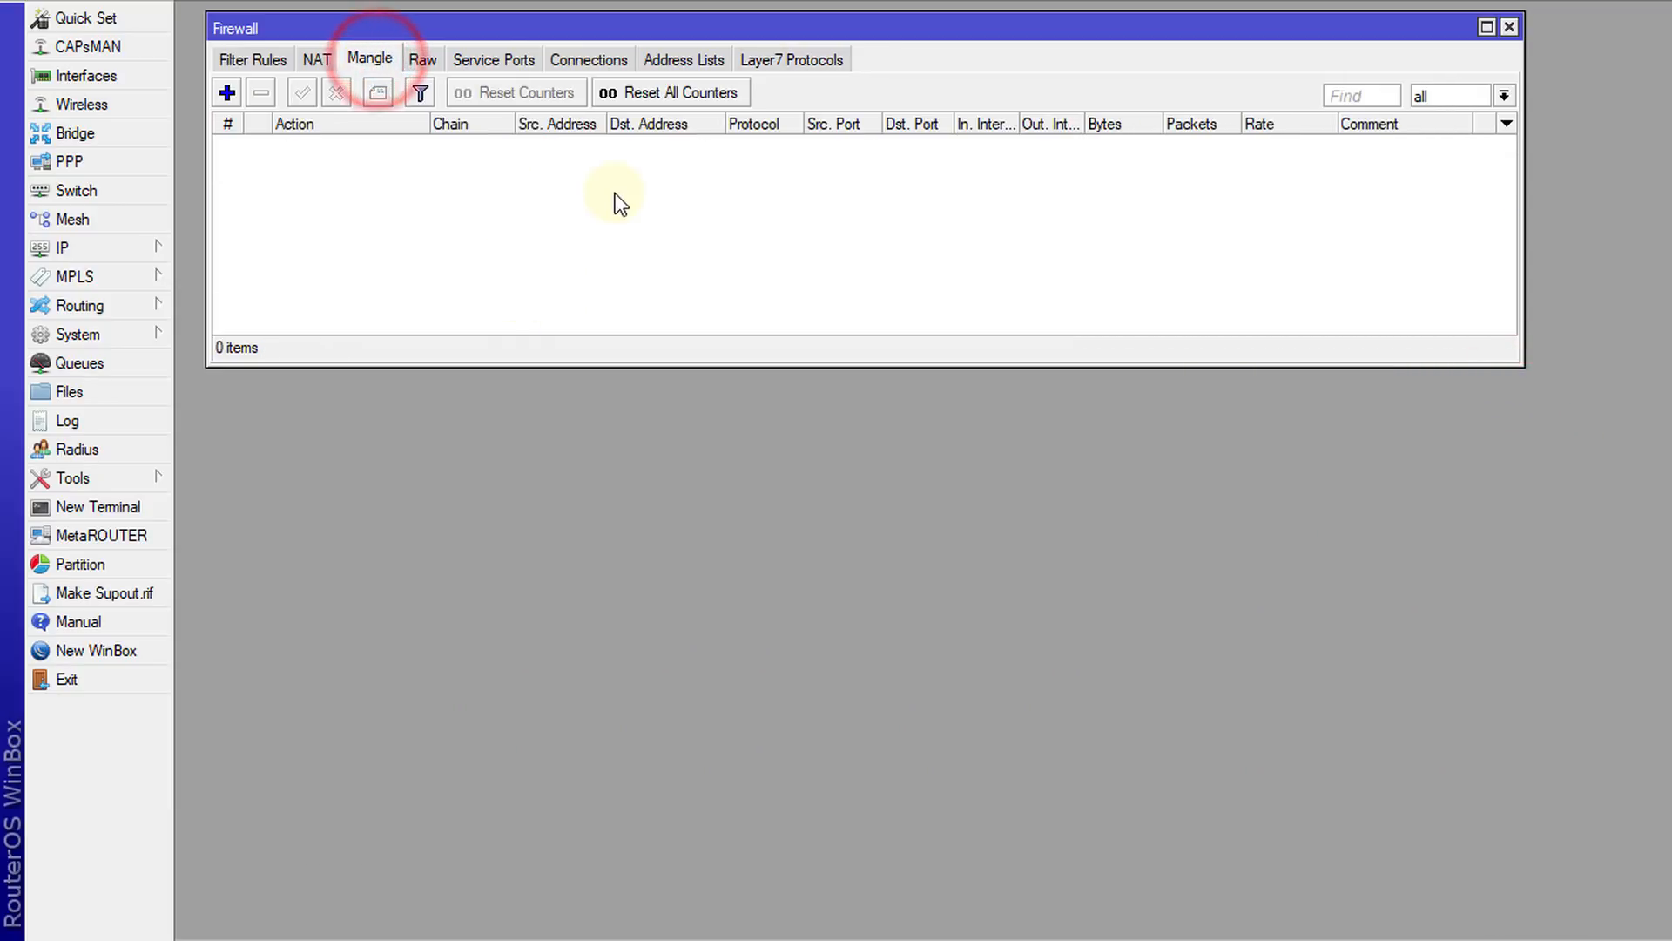
{"action": "left_click", "coordinate": [226, 90]}
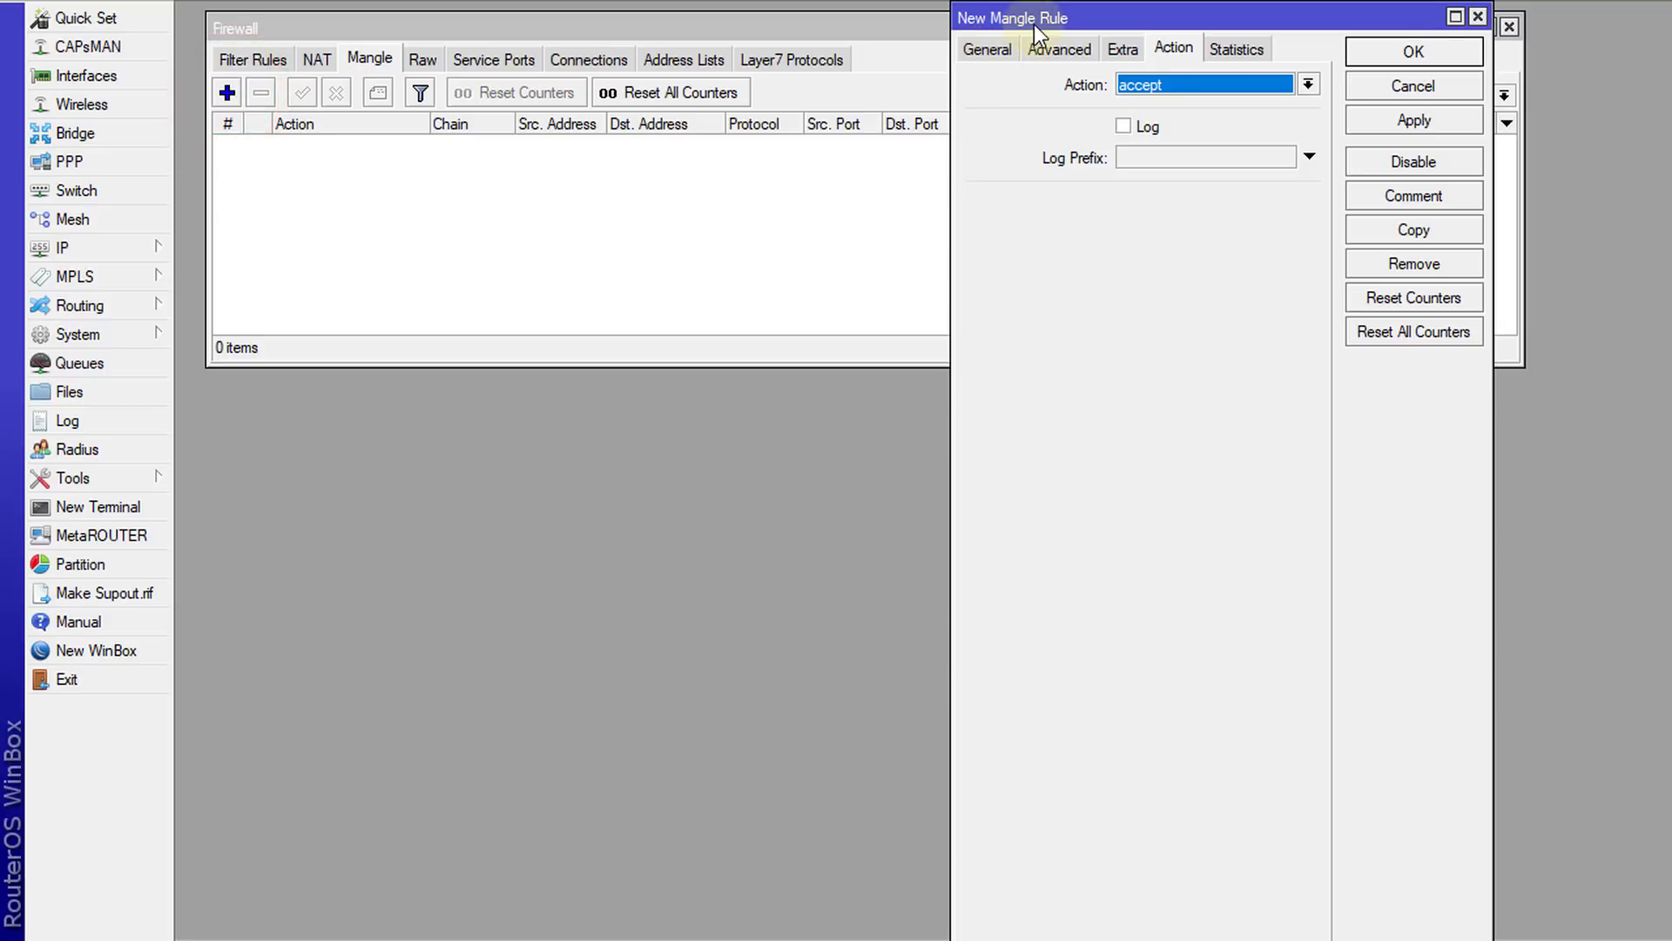
{"action": "left_click", "coordinate": [986, 52]}
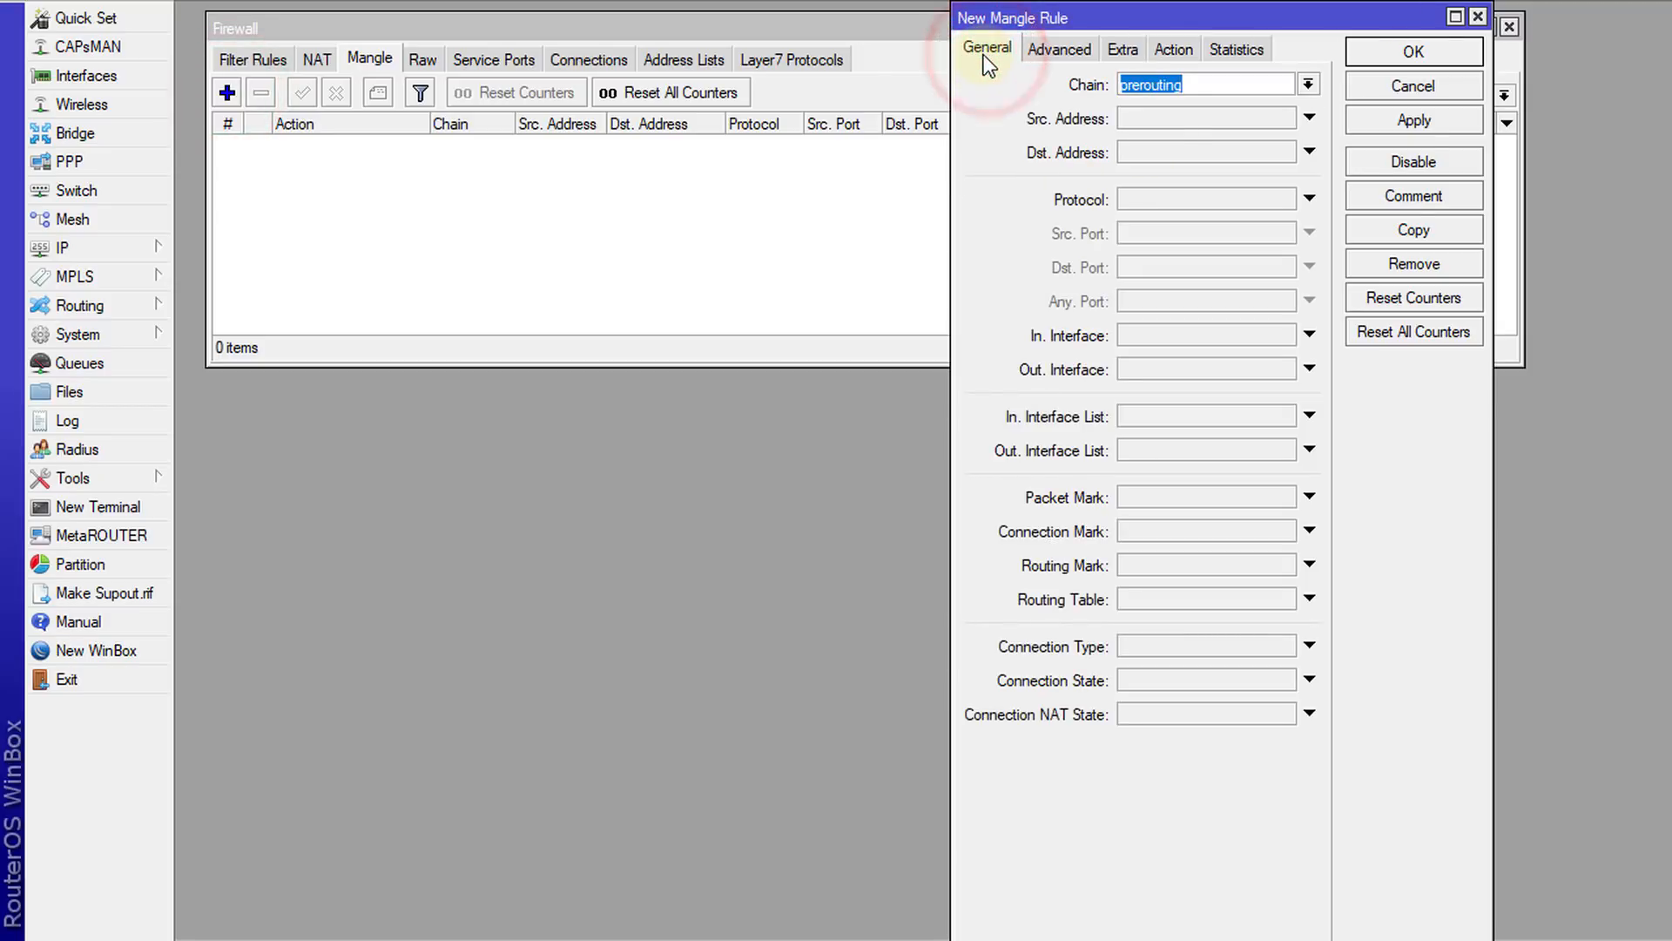
{"action": "left_click", "coordinate": [1308, 83]}
{"action": "left_click", "coordinate": [1242, 108]}
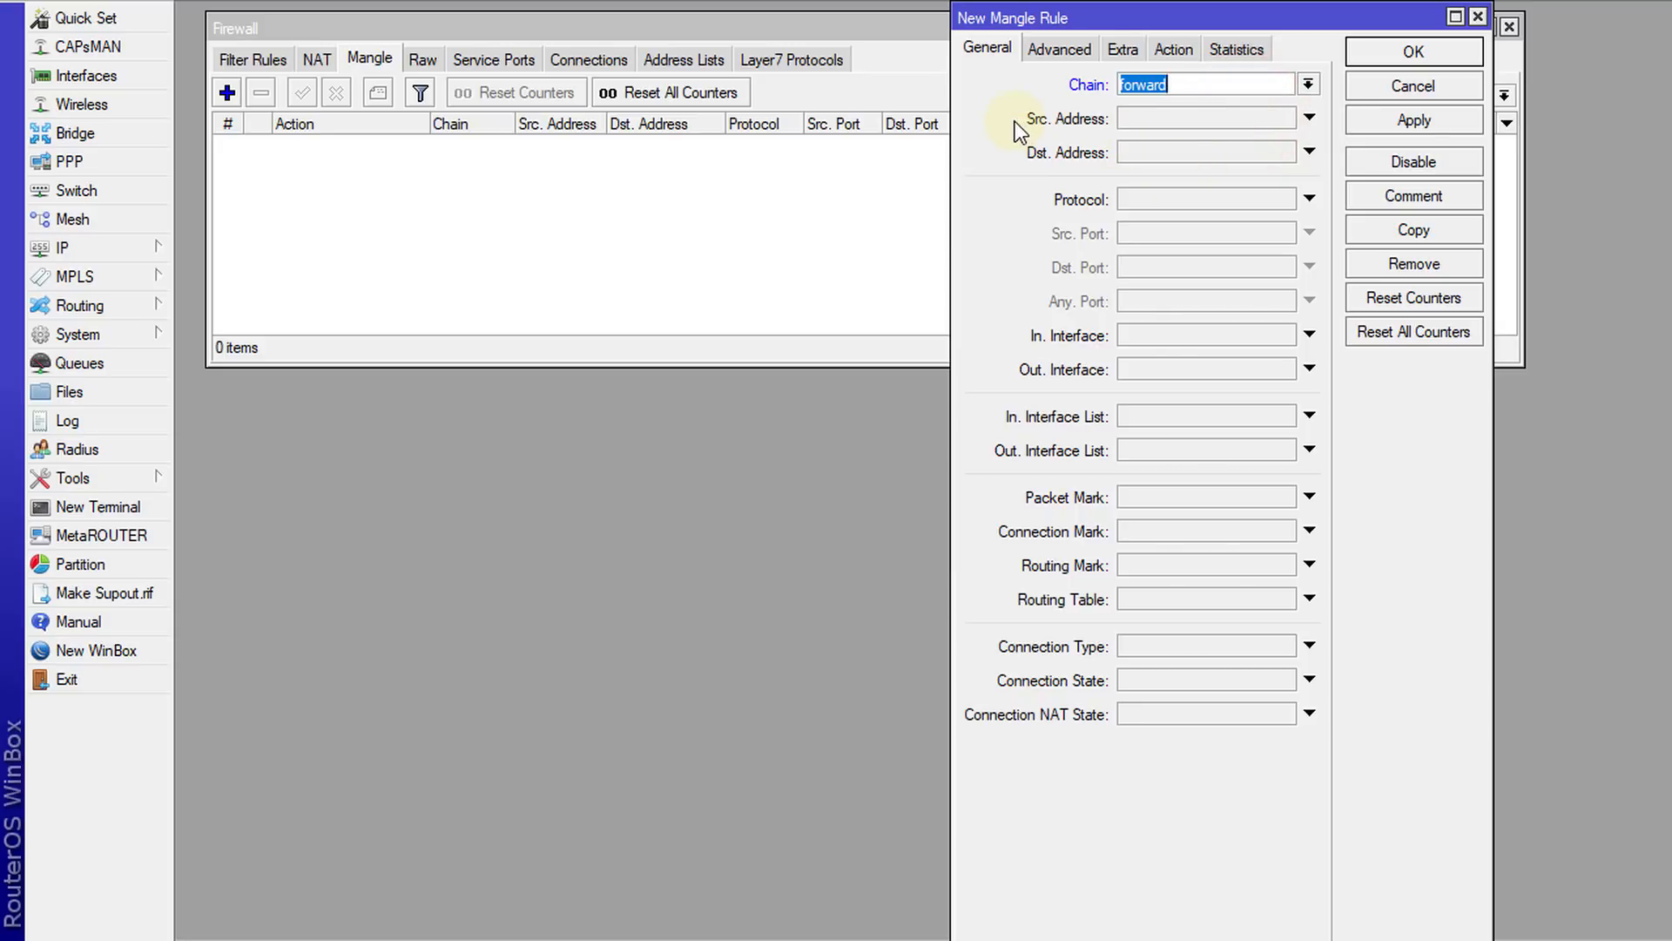
{"action": "left_click", "coordinate": [1140, 152]}
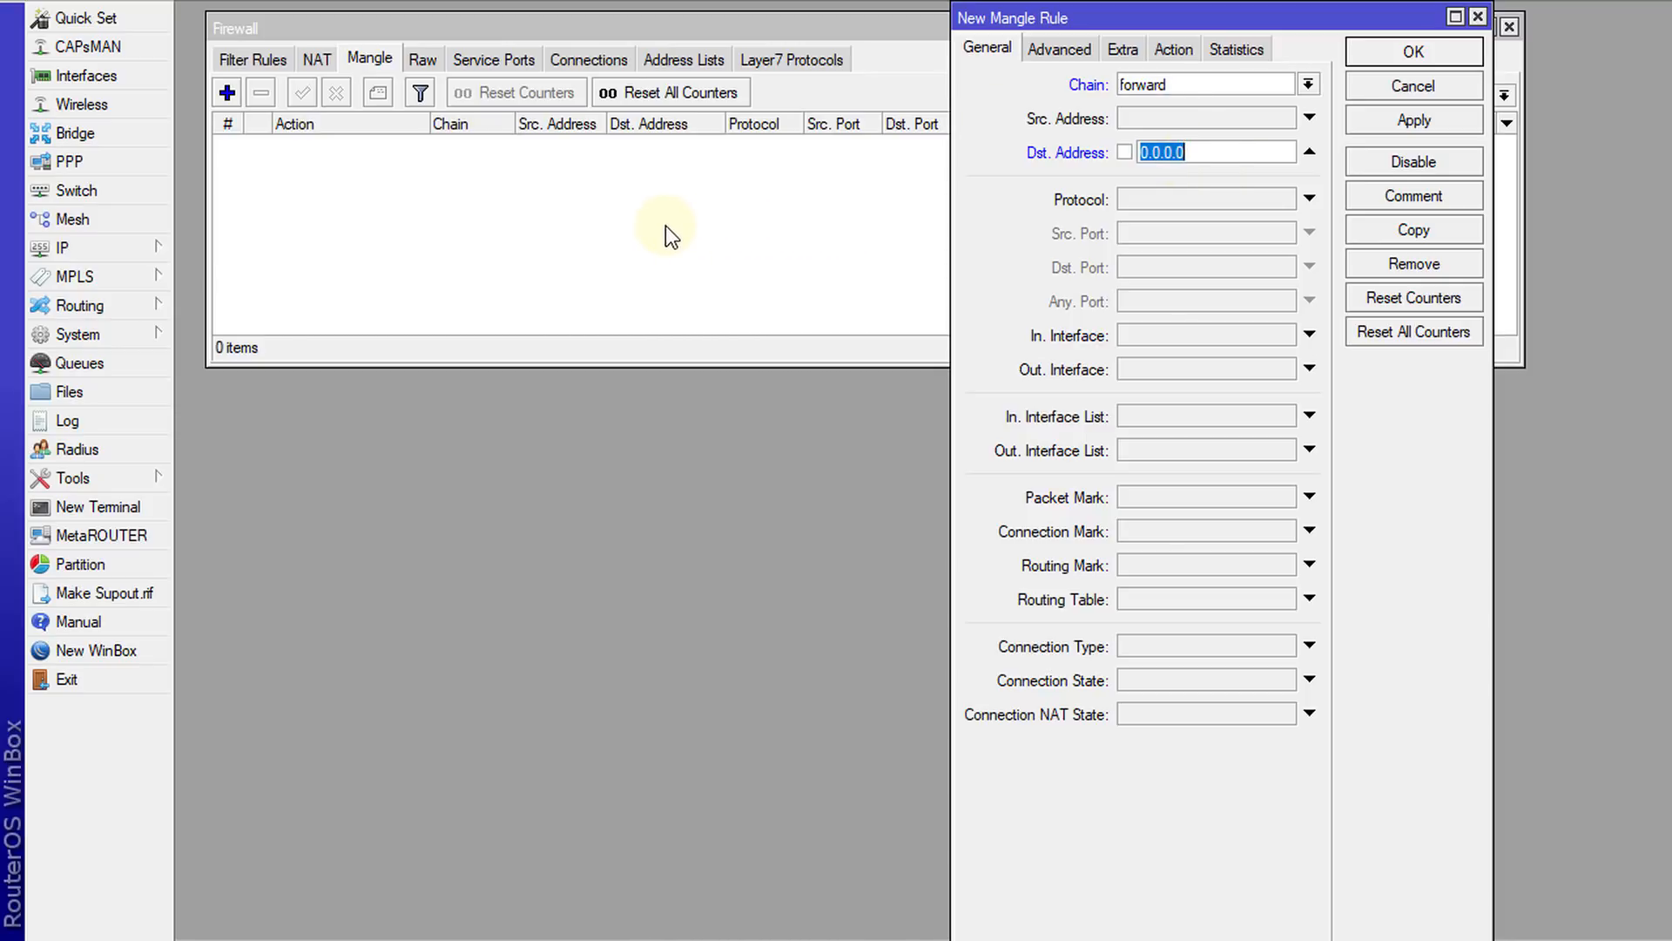
{"action": "type", "text": "192.168.88.0/24"}
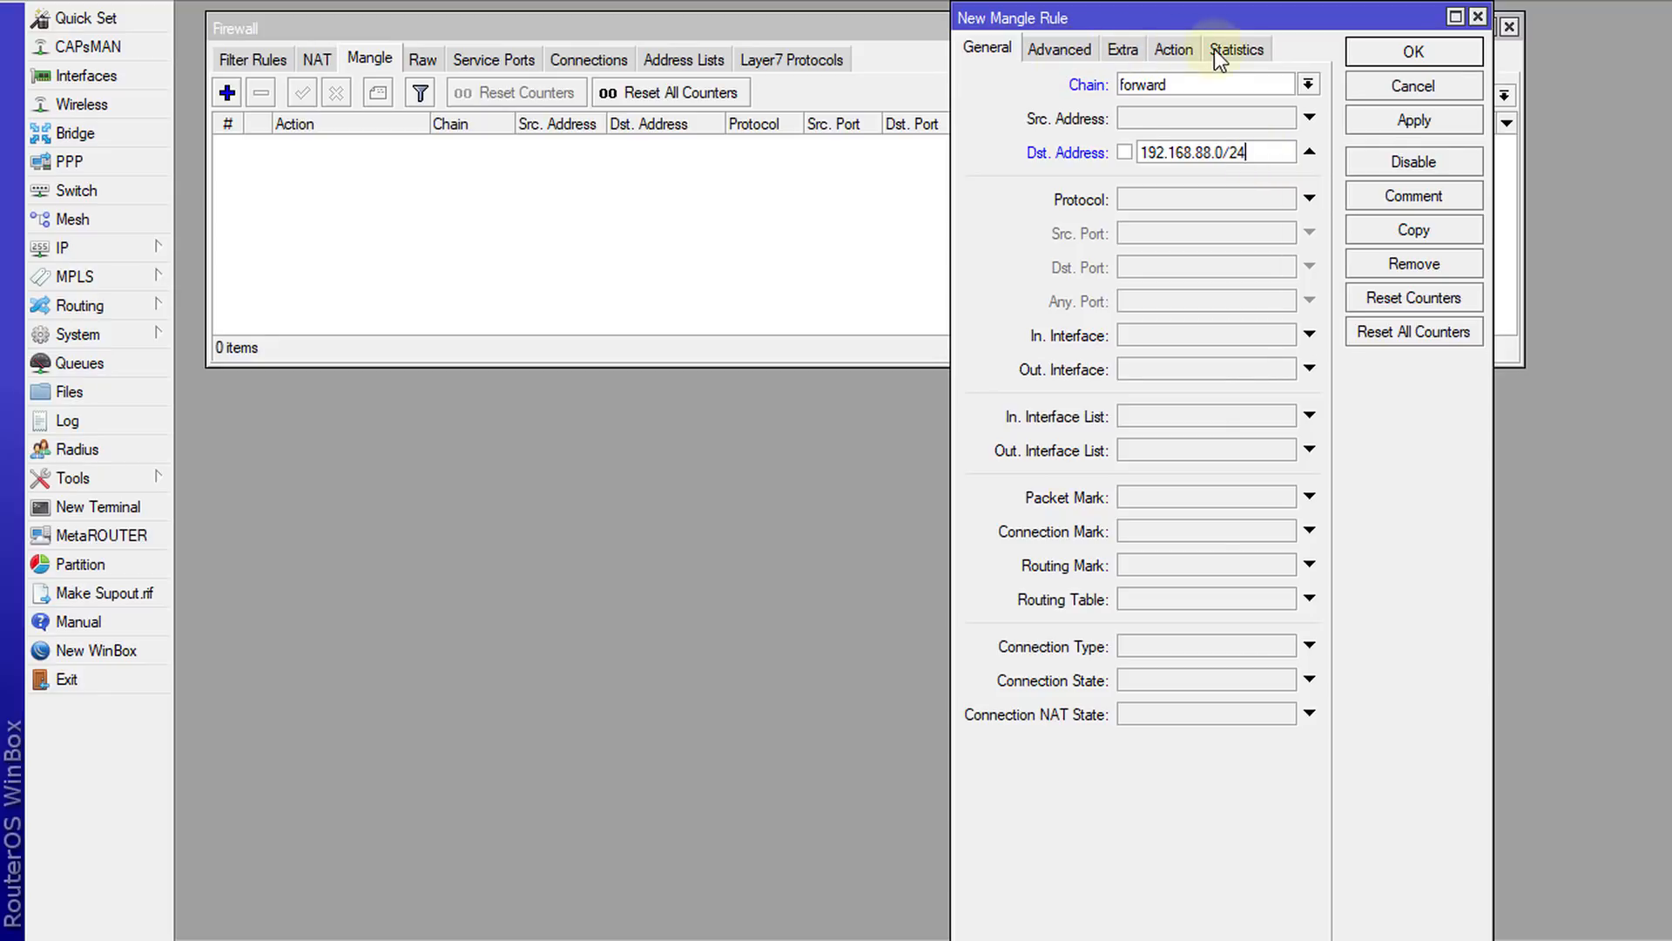
Set the rule's action to mark connection with the new connection mark dw_conn.
{"action": "left_click", "coordinate": [1175, 49]}
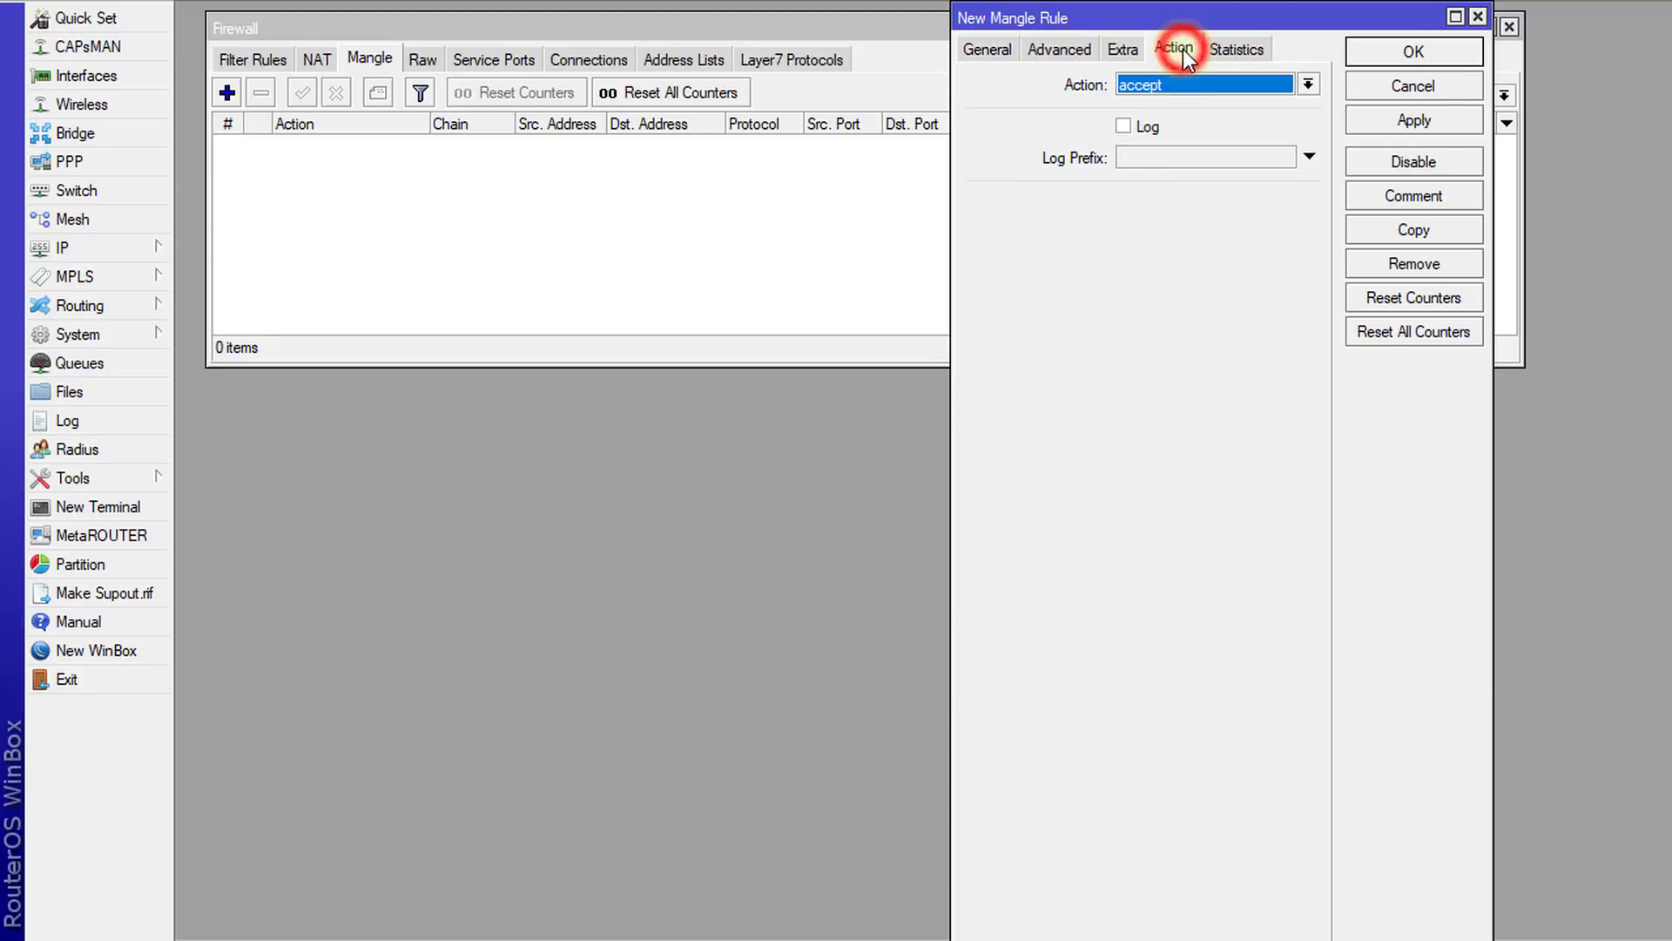
{"action": "left_click", "coordinate": [1241, 85]}
{"action": "left_click", "coordinate": [1256, 273]}
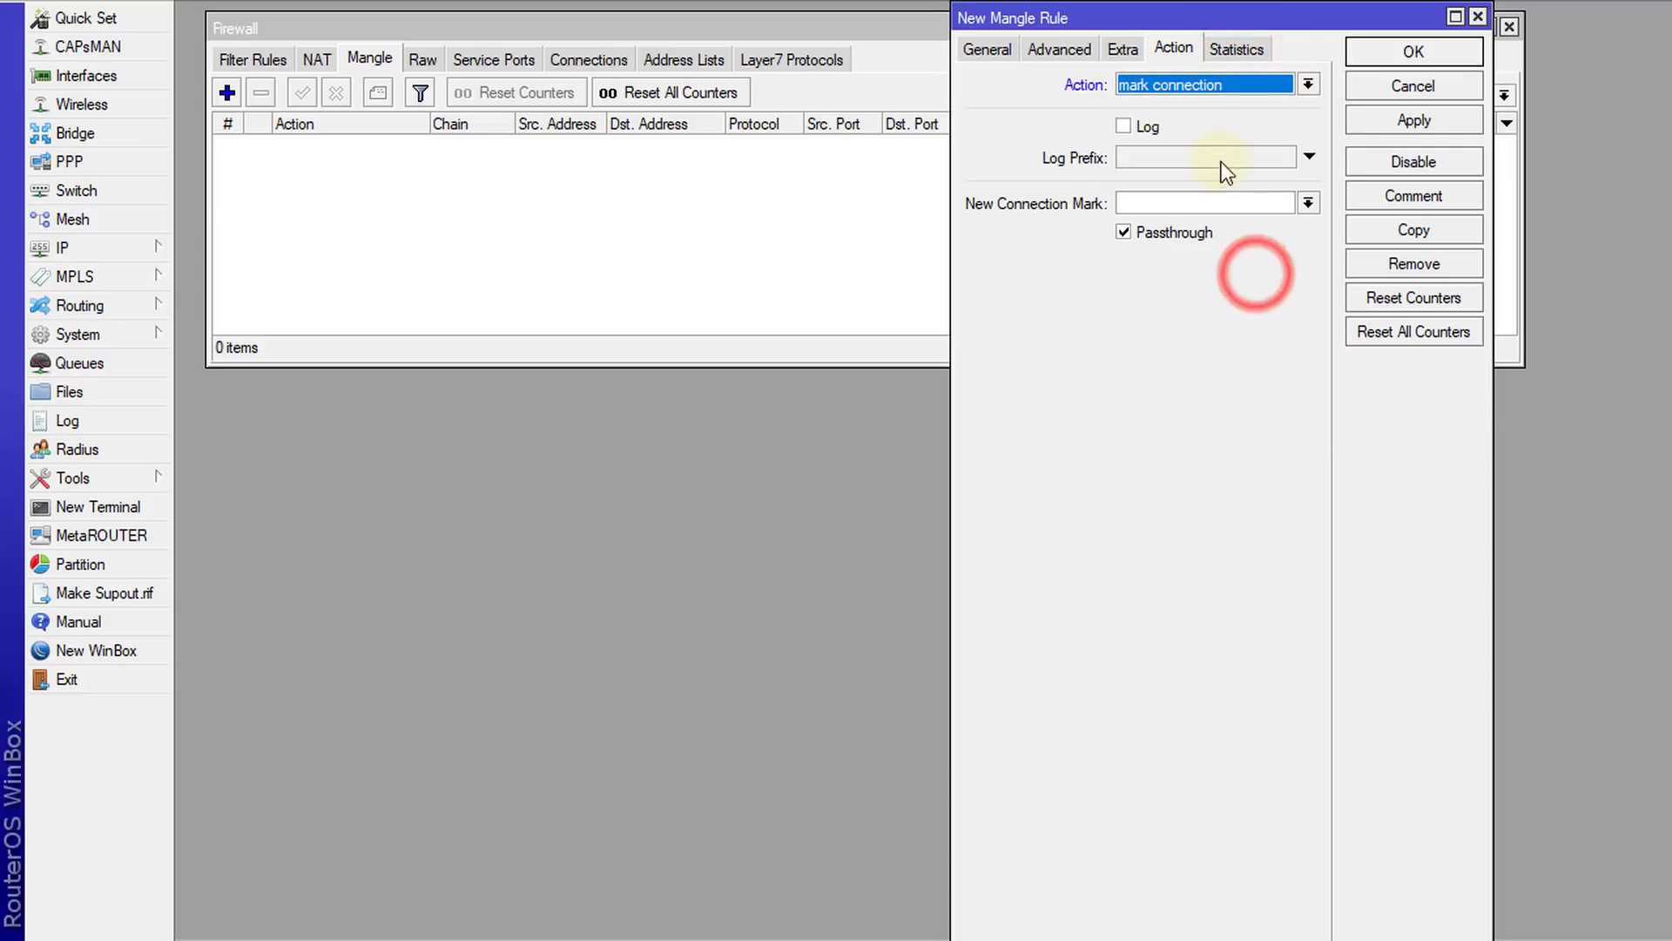
{"action": "left_click", "coordinate": [1241, 200]}
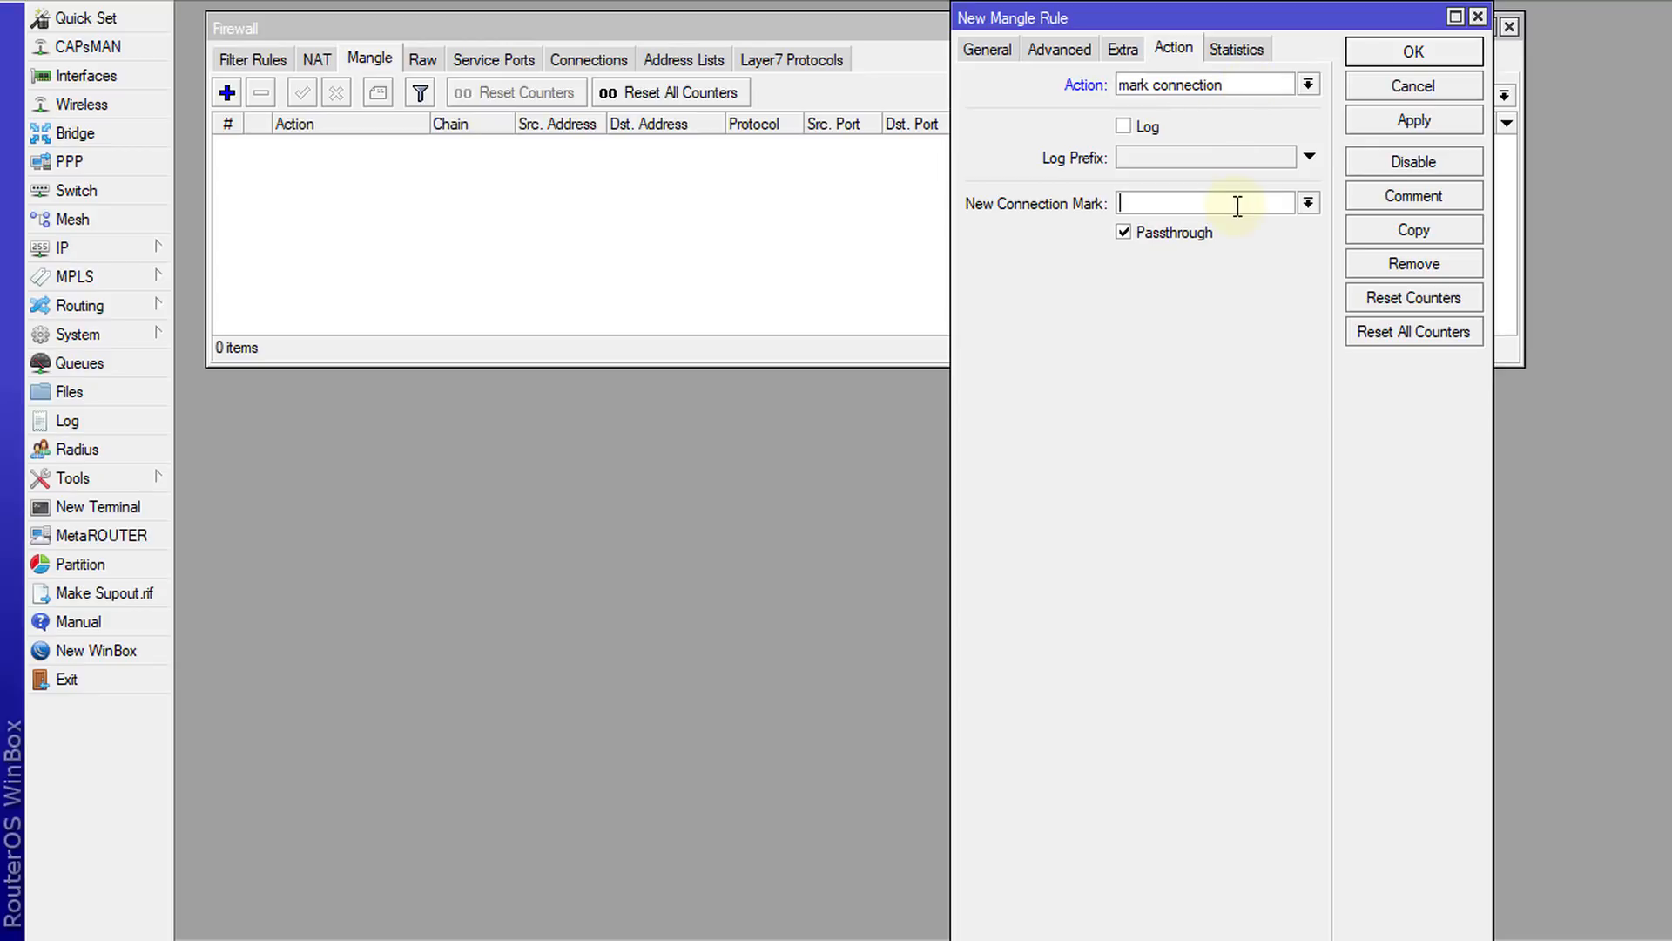
{"action": "type", "text": "dw_conn"}
Copy the connection mark name dw_conn into the mangle rule's comment and save the rule.
{"action": "double_click", "coordinate": [1214, 206]}
{"action": "key", "text": "ctrl+c"}
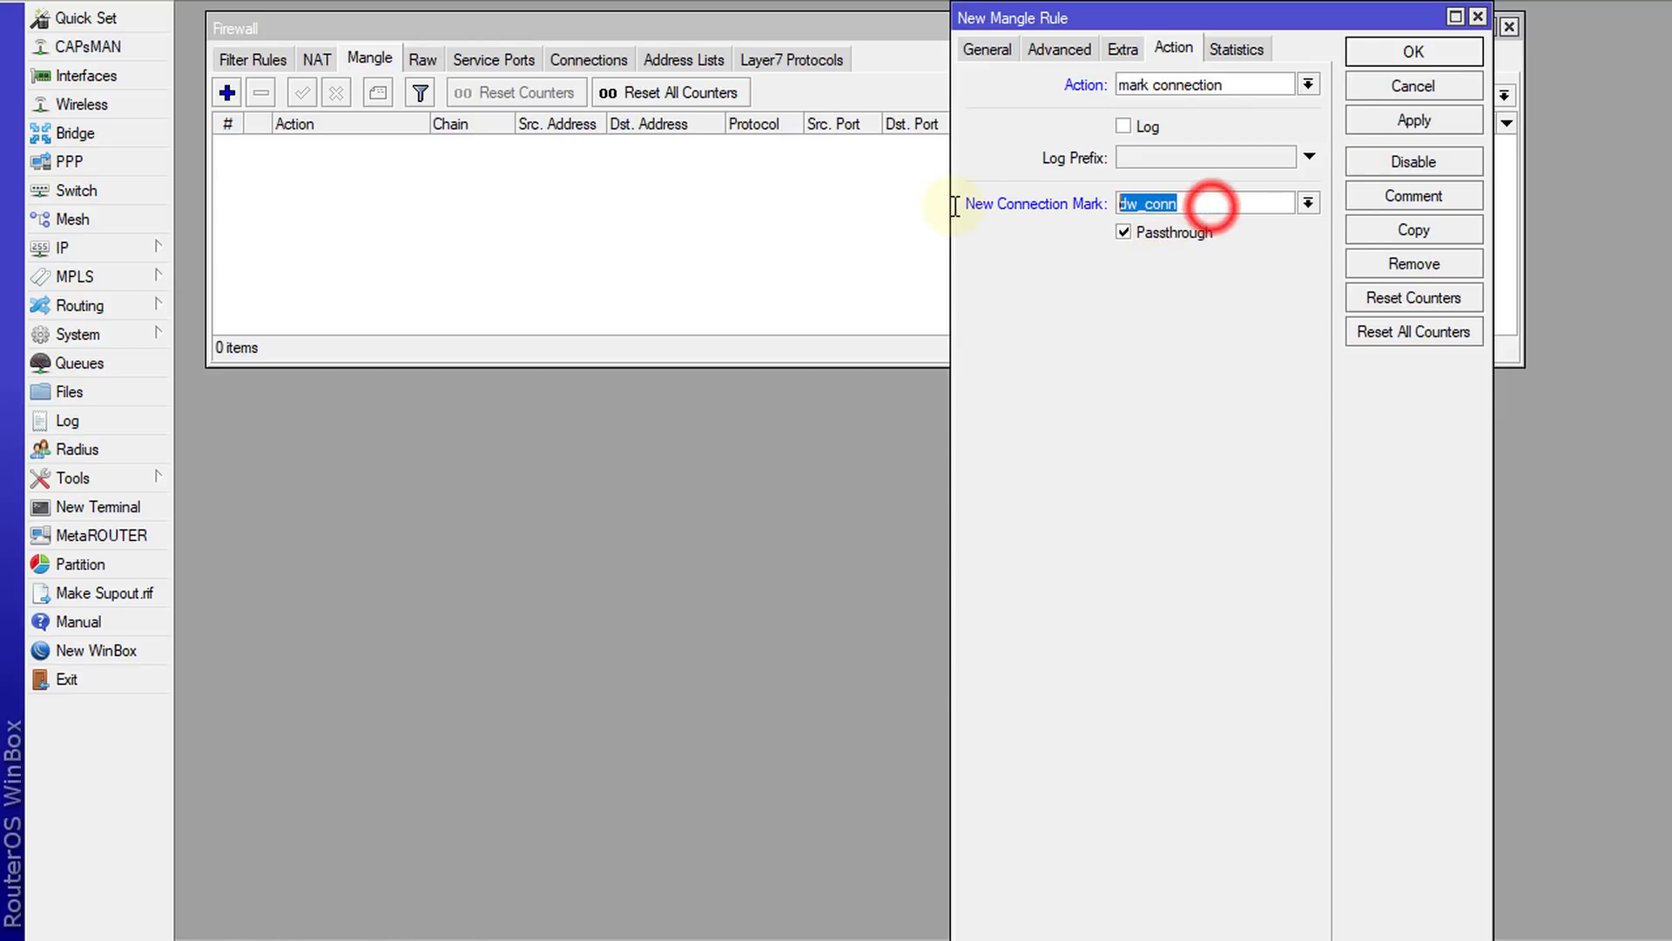
{"action": "left_click", "coordinate": [1419, 186]}
{"action": "key", "text": "ctrl+v"}
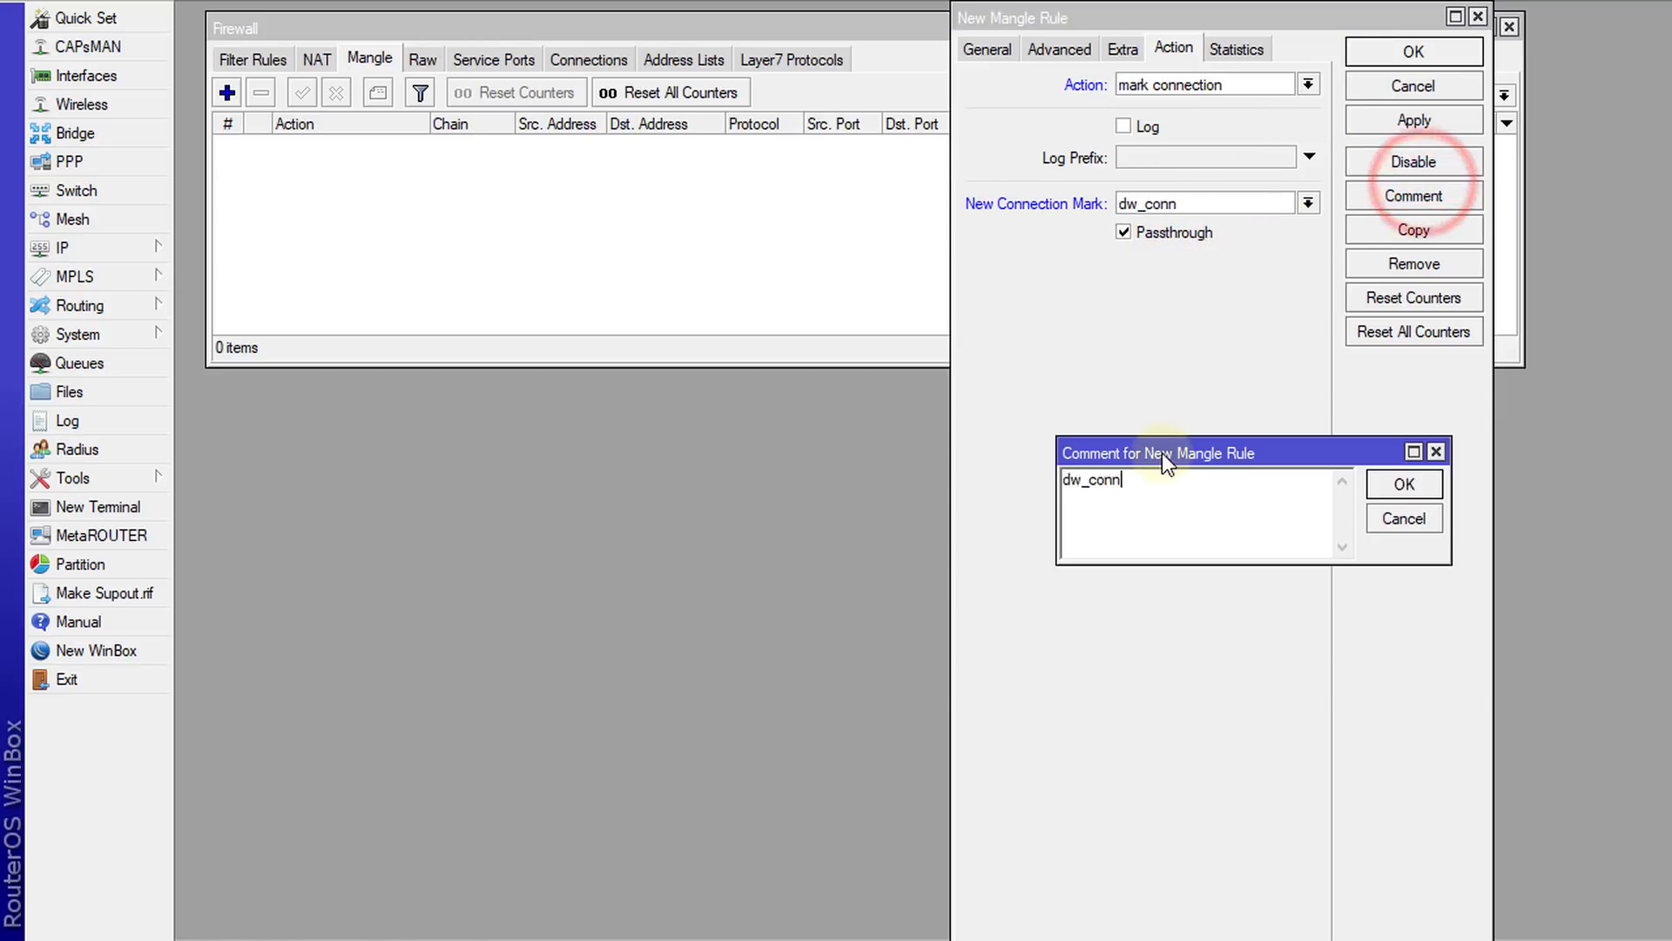
{"action": "left_click", "coordinate": [1380, 478]}
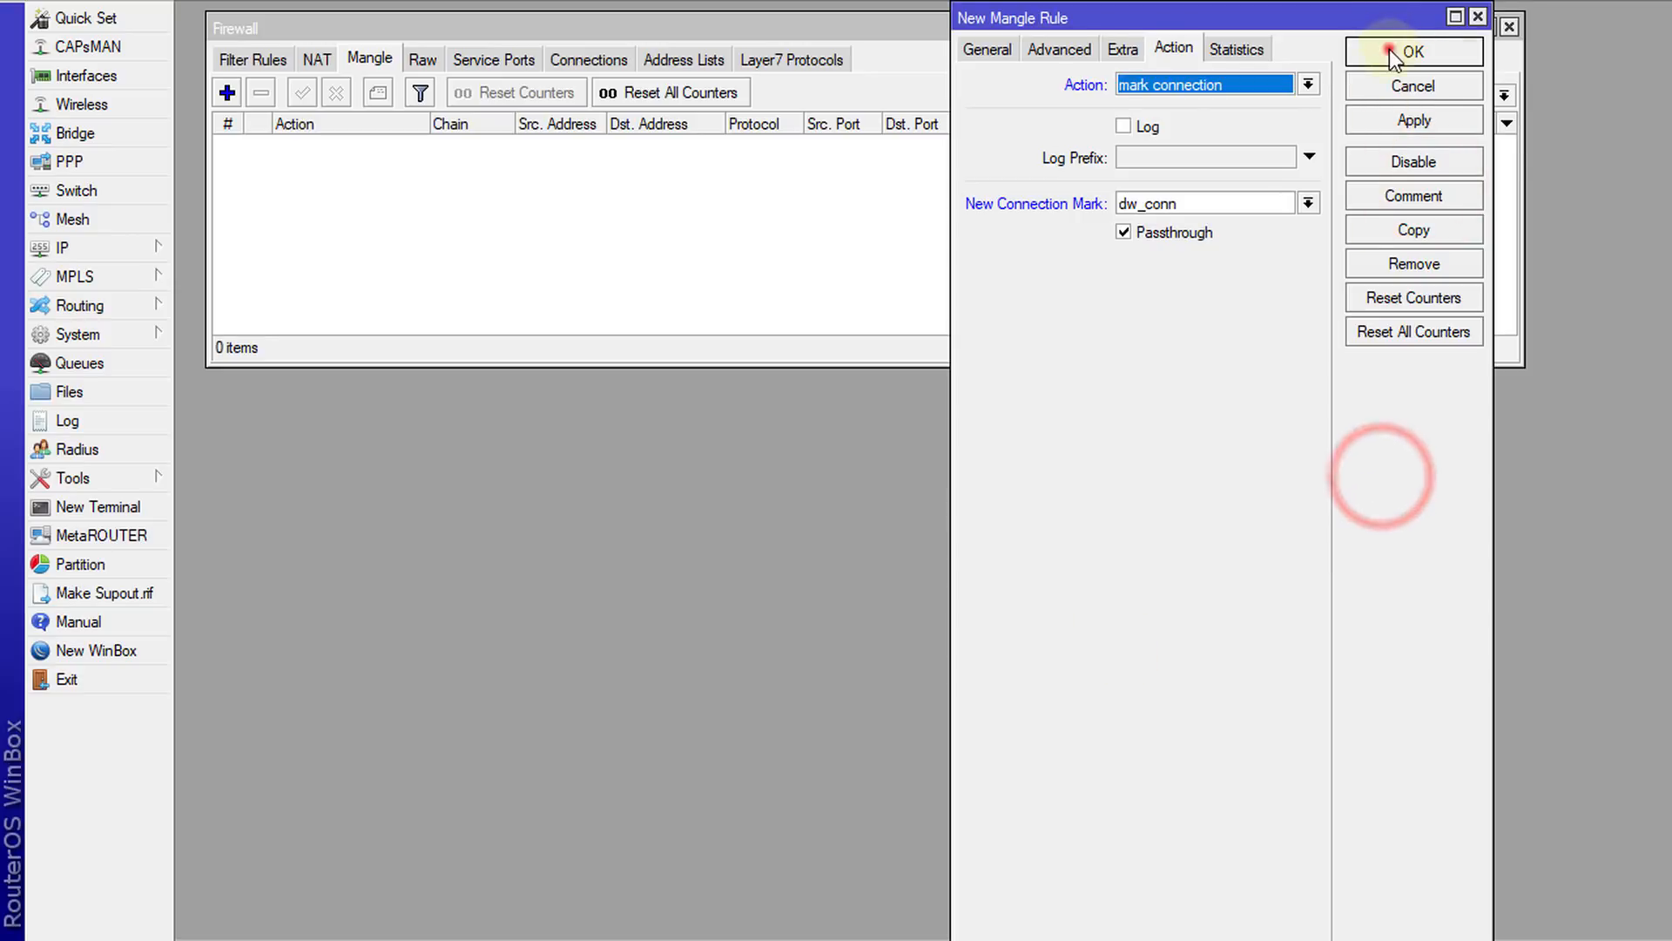
{"action": "left_click", "coordinate": [1392, 52]}
Start a second mangle rule with chain forward that matches the connection mark dw_conn.
{"action": "left_click", "coordinate": [227, 93]}
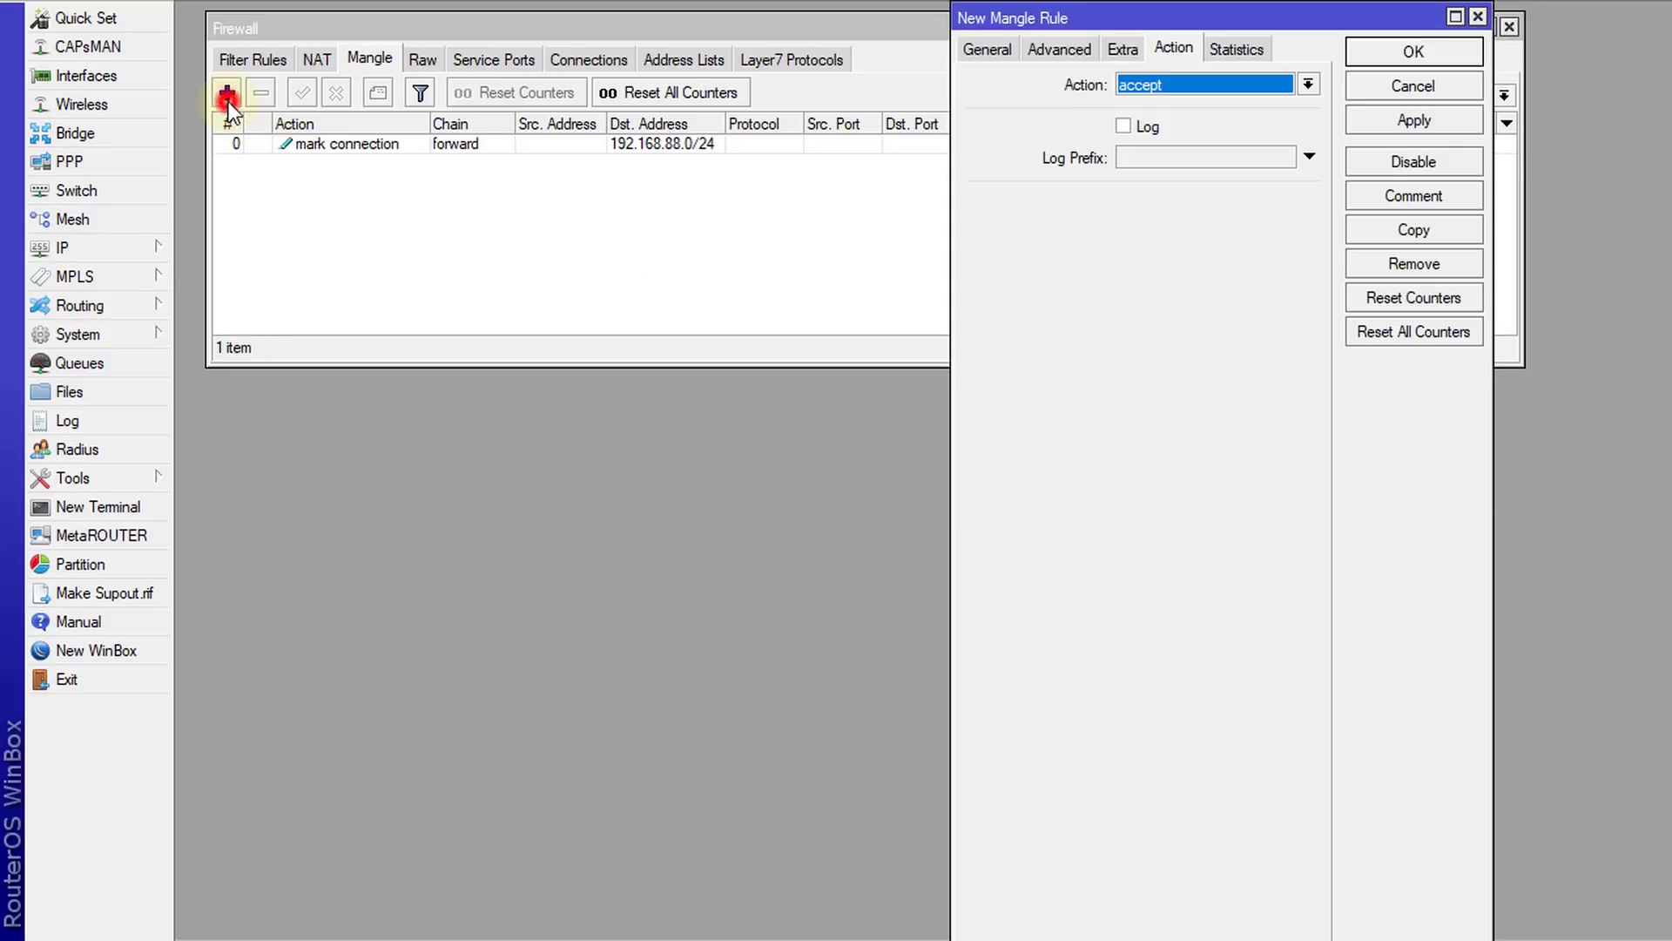
{"action": "left_click", "coordinate": [986, 48]}
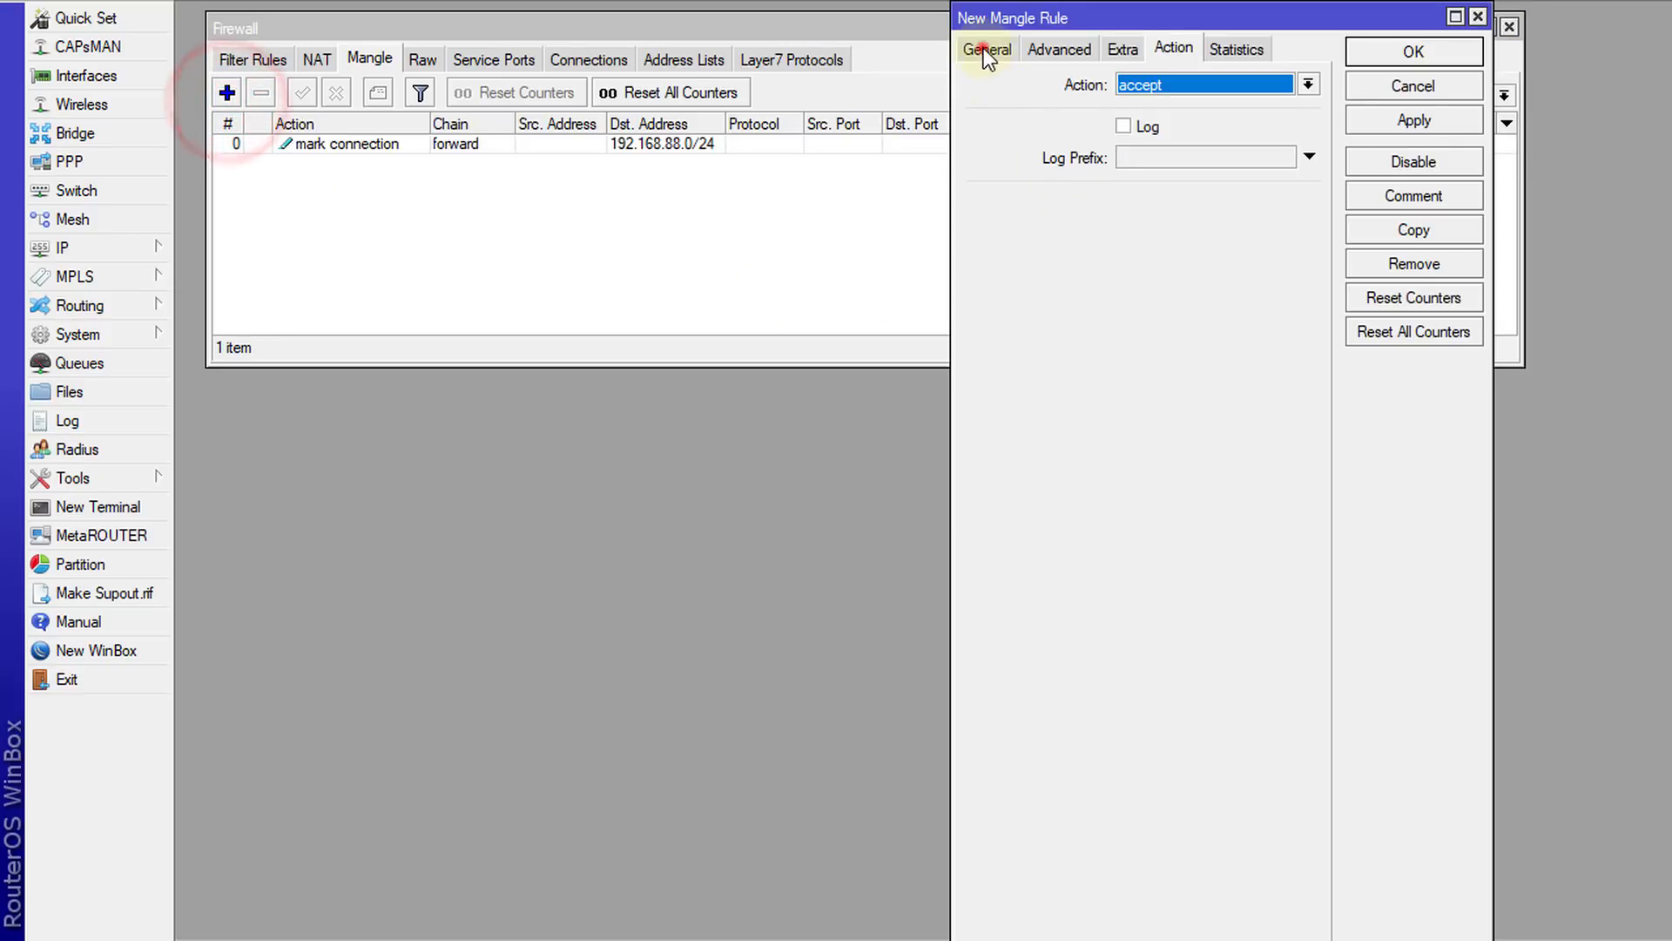
{"action": "left_click", "coordinate": [1308, 84]}
{"action": "left_click", "coordinate": [1242, 105]}
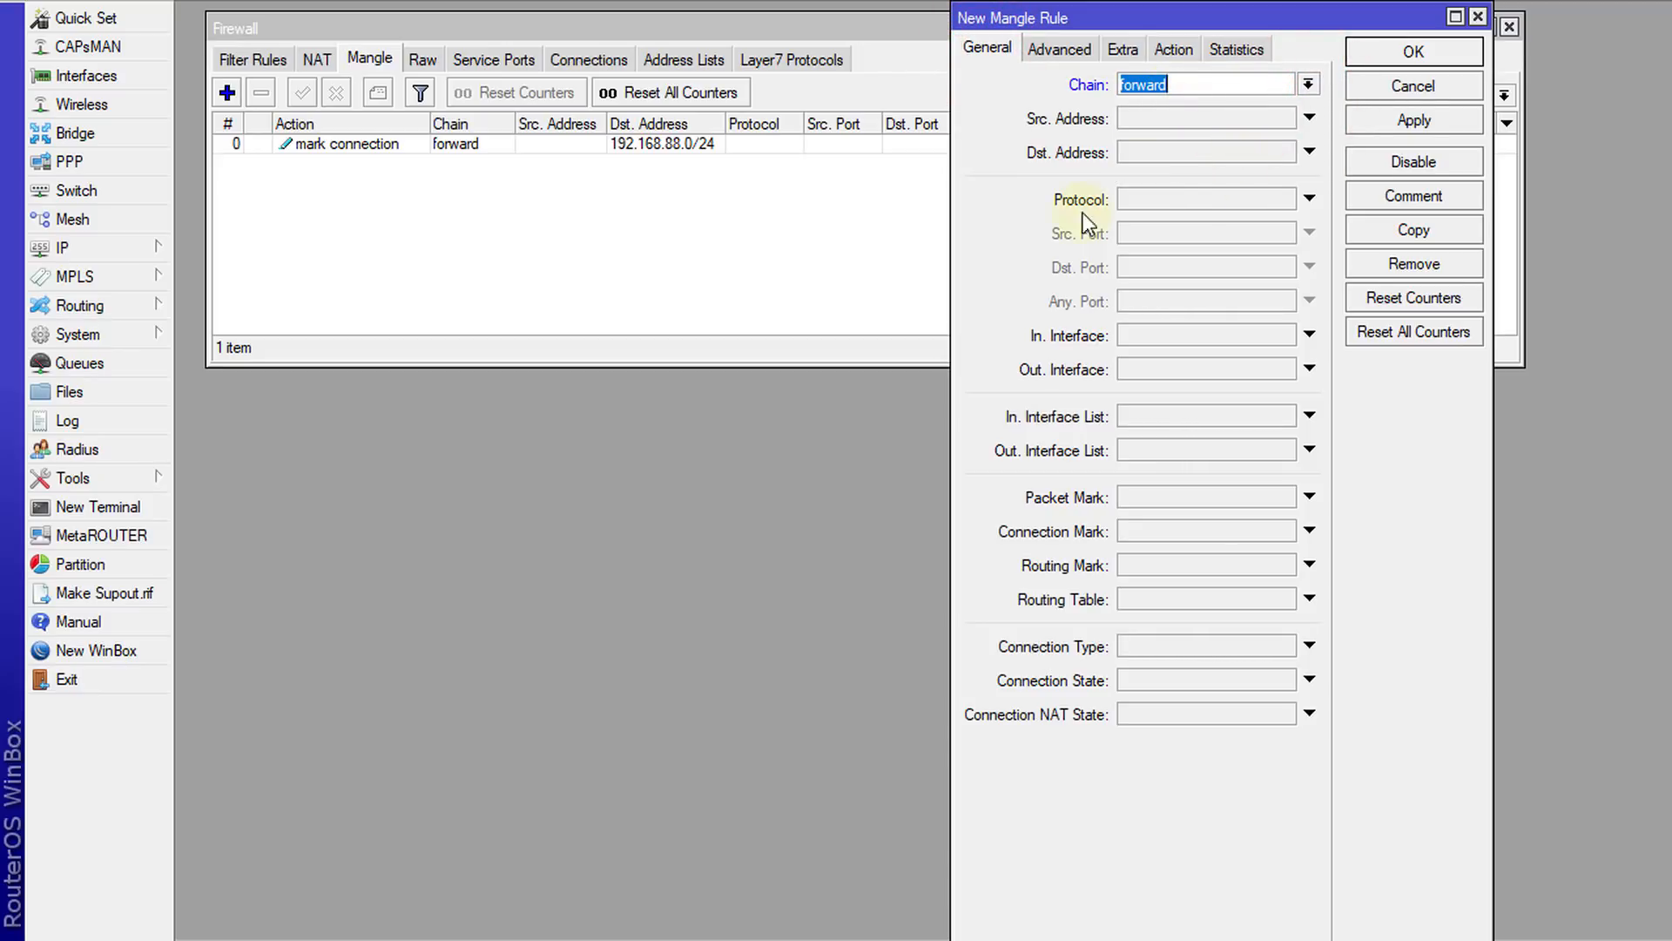
{"action": "left_click", "coordinate": [1242, 533]}
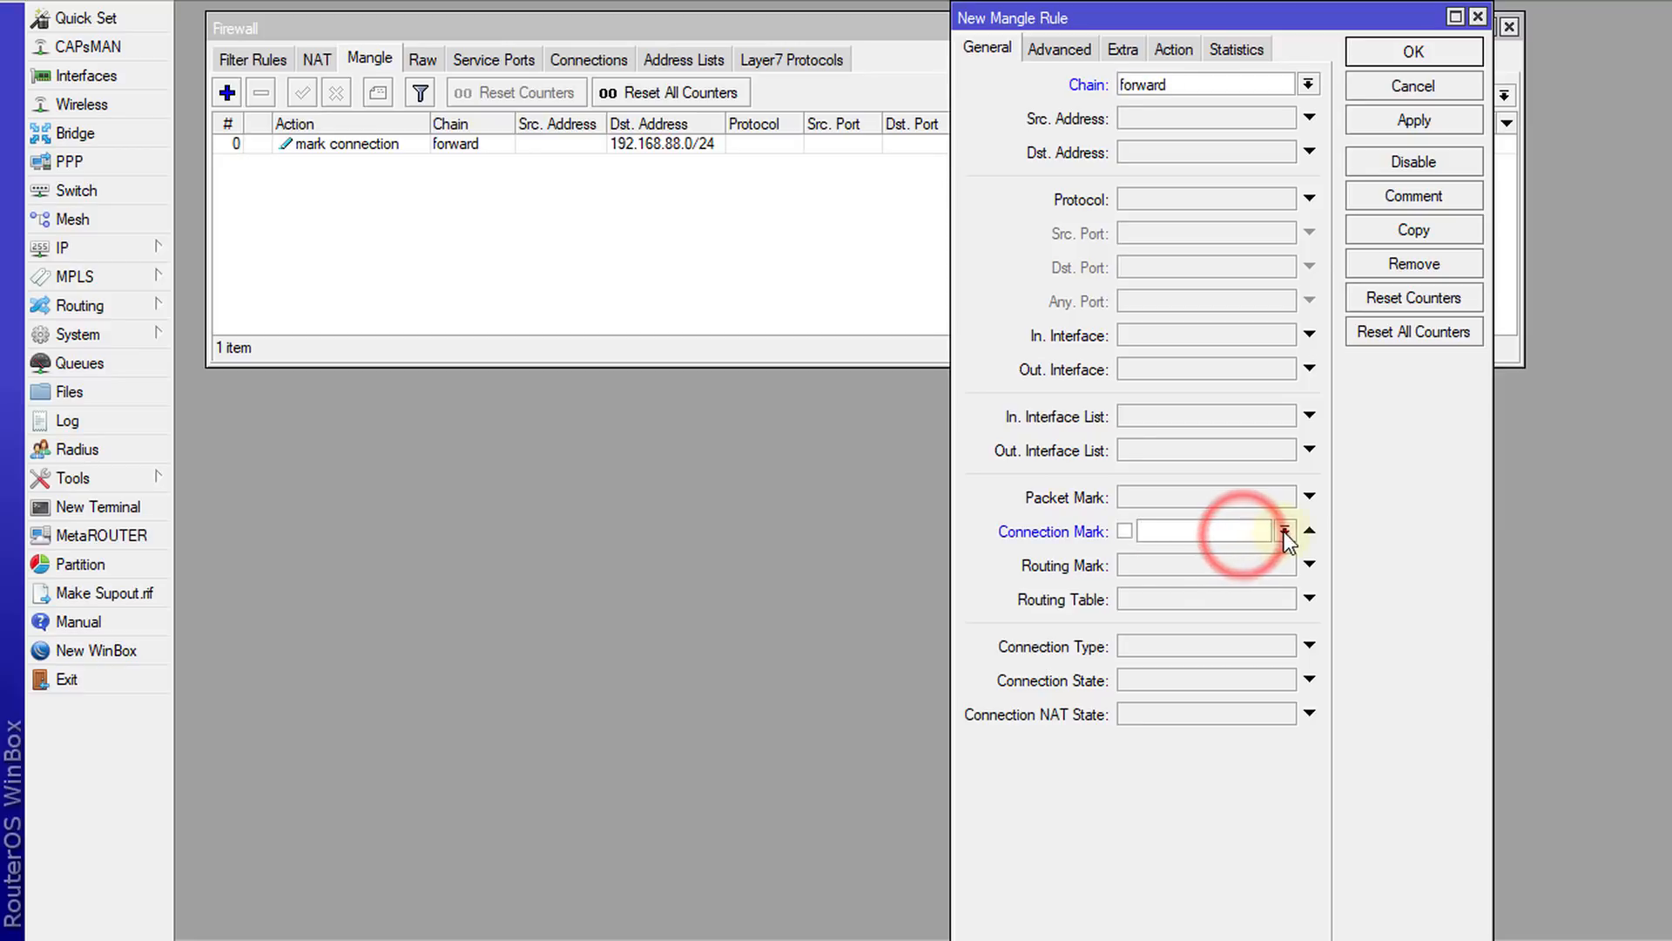
{"action": "left_click", "coordinate": [1284, 532]}
{"action": "left_click", "coordinate": [1184, 556]}
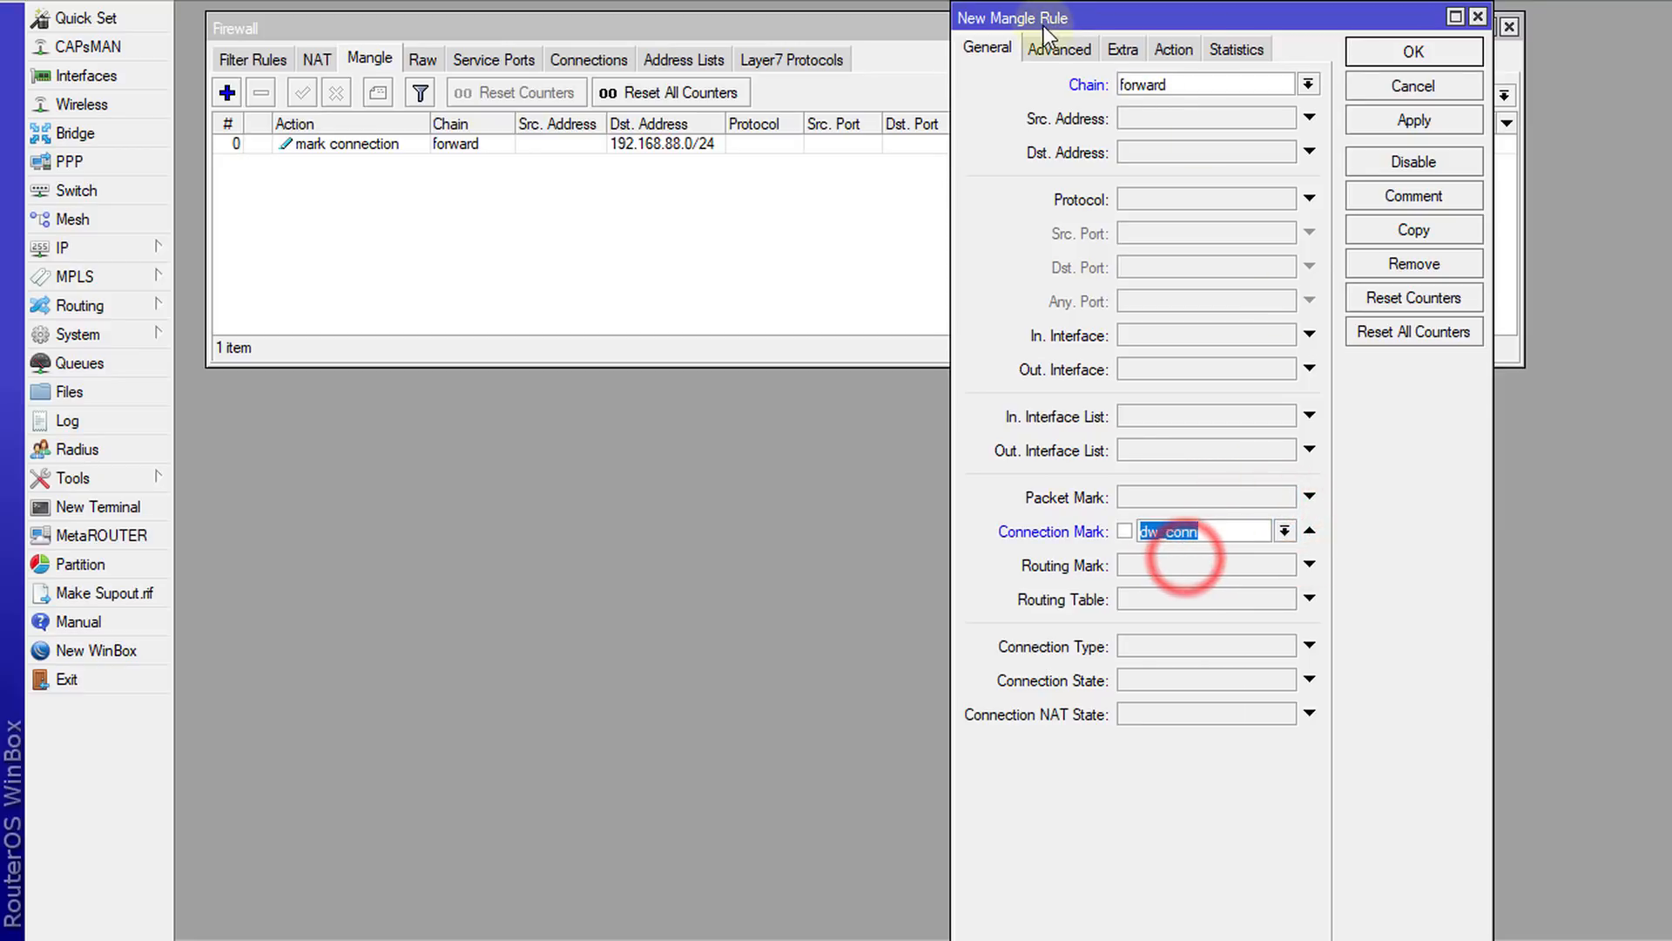
Match the second mangle rule to the Layer7 protocol All Archive files.
{"action": "left_click", "coordinate": [1061, 51]}
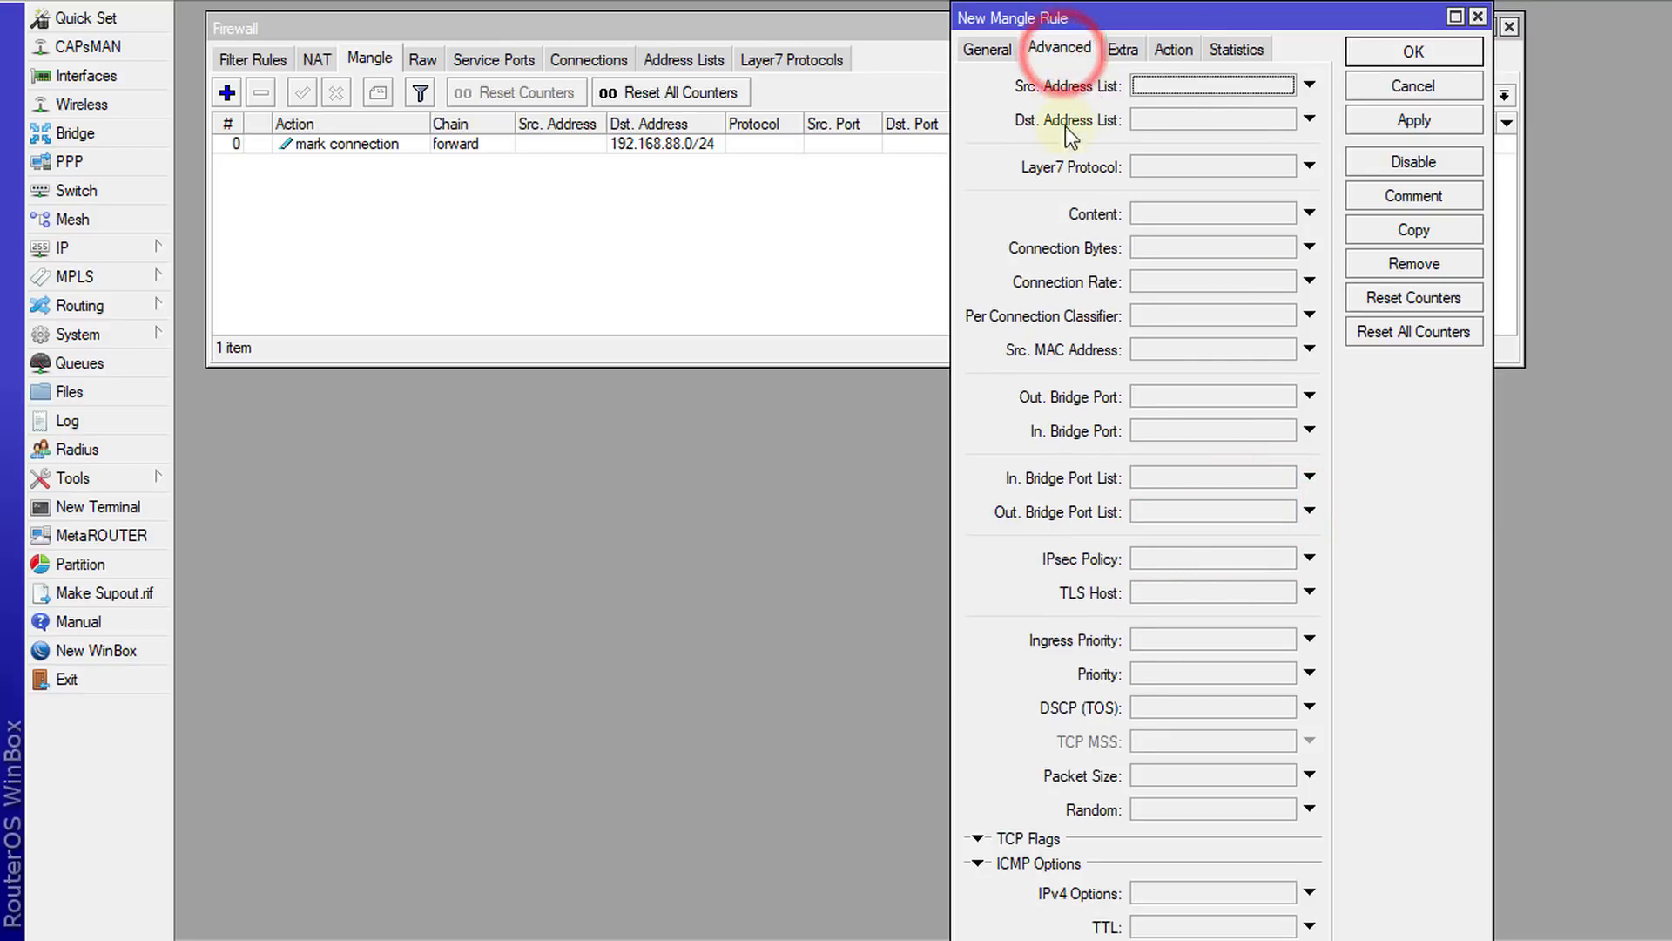
{"action": "left_click", "coordinate": [1254, 167]}
{"action": "left_click", "coordinate": [1283, 166]}
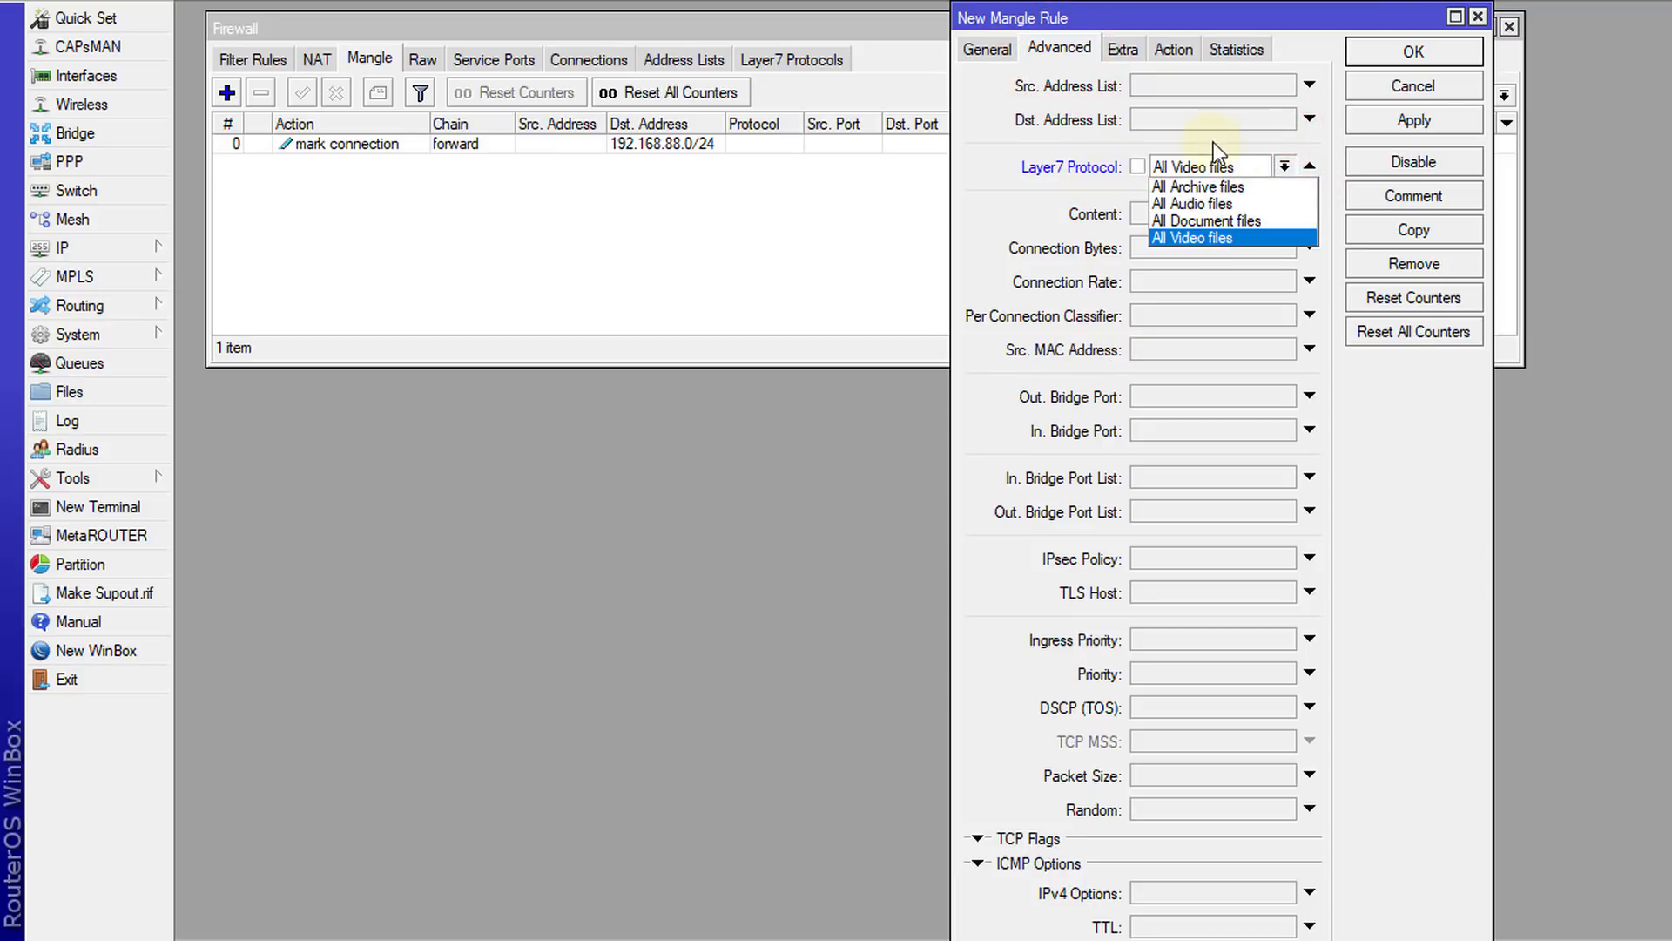
{"action": "left_click", "coordinate": [1220, 188]}
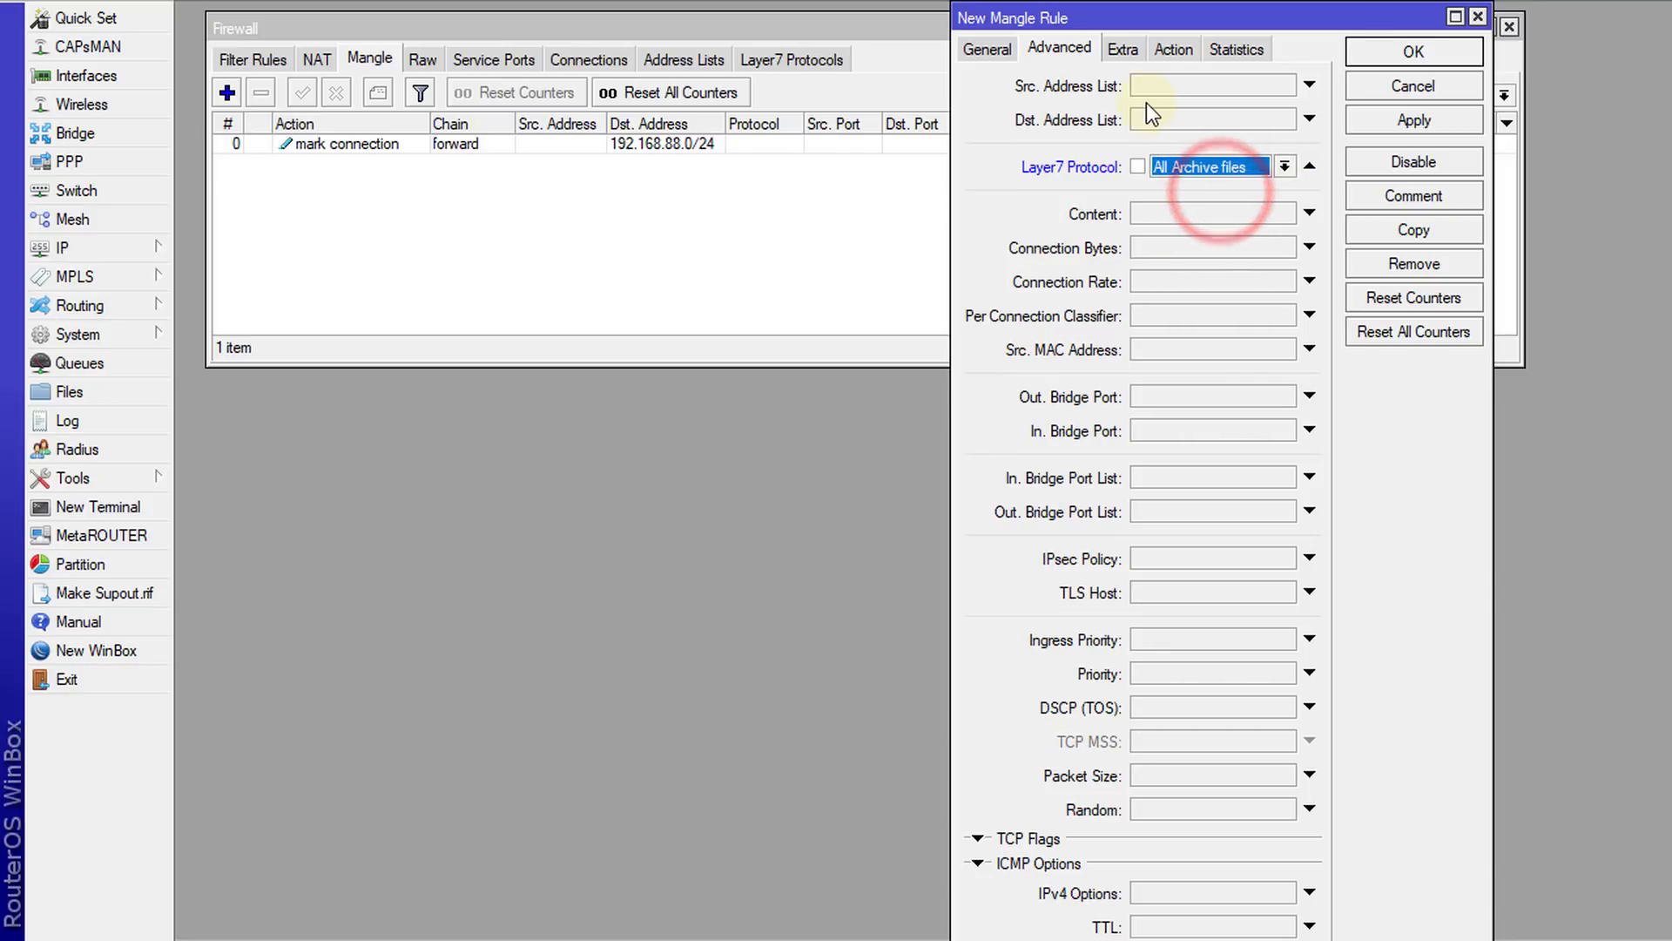
Set the rule's action to mark packet with the new packet mark archives_dw_pk and disable Passthrough.
{"action": "left_click", "coordinate": [1174, 49]}
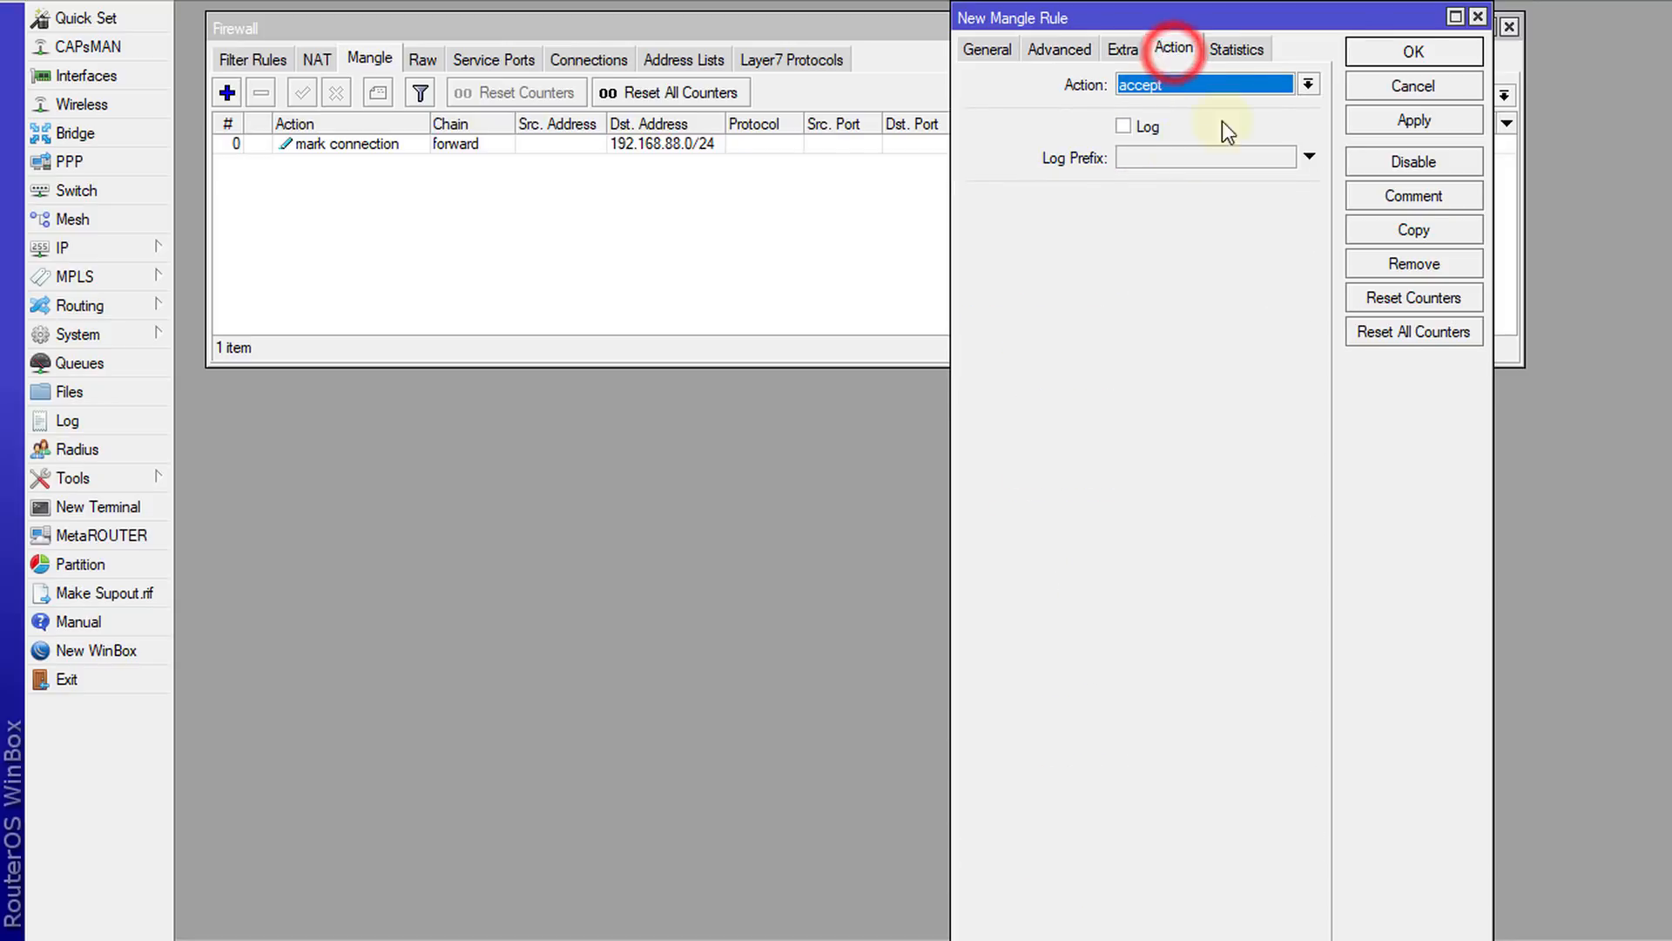
{"action": "left_click", "coordinate": [1252, 87]}
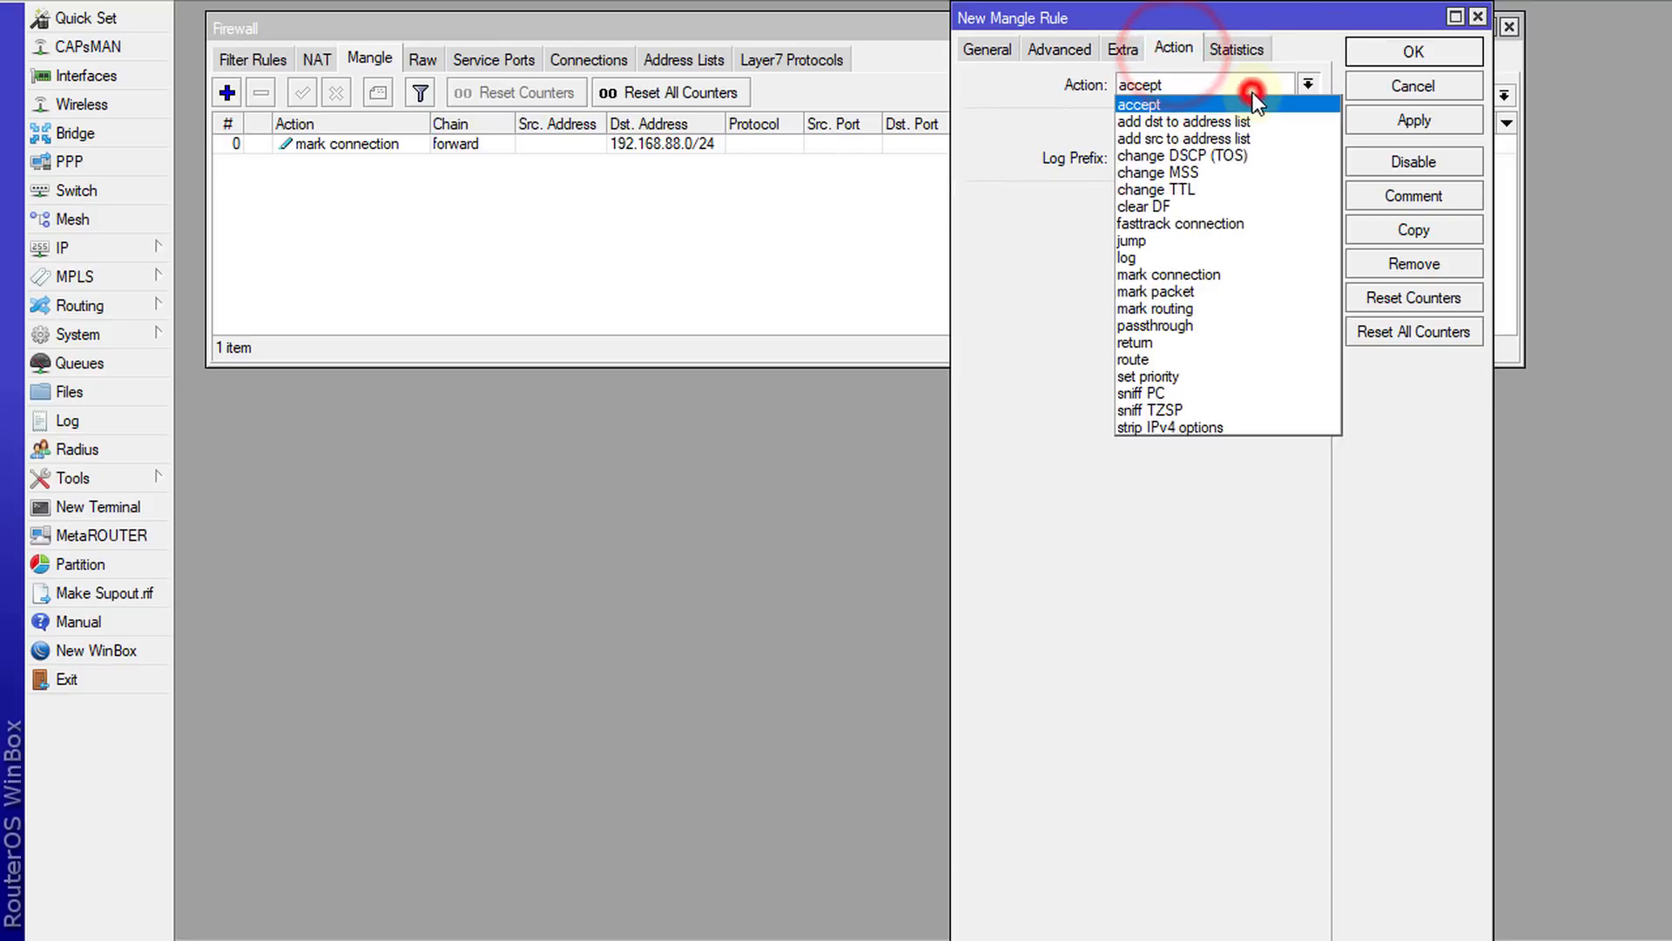
{"action": "left_click", "coordinate": [1198, 290]}
{"action": "left_click", "coordinate": [1216, 205]}
{"action": "left_click", "coordinate": [1217, 208]}
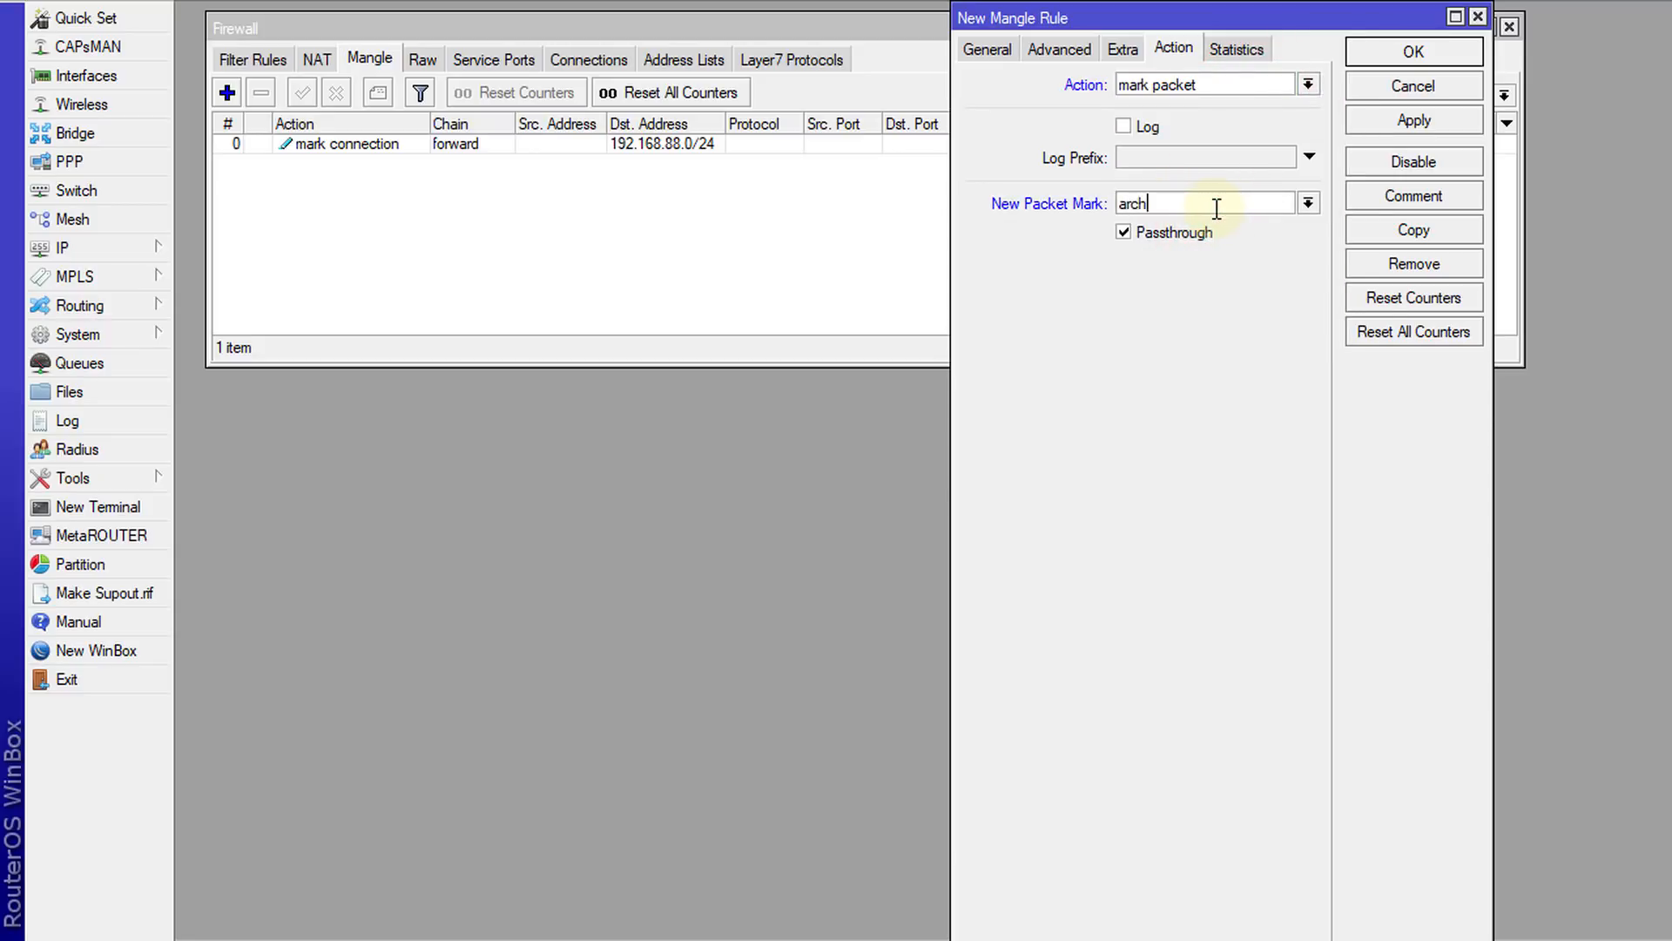
{"action": "type", "text": "archives_dw_pk"}
{"action": "left_click", "coordinate": [1138, 231]}
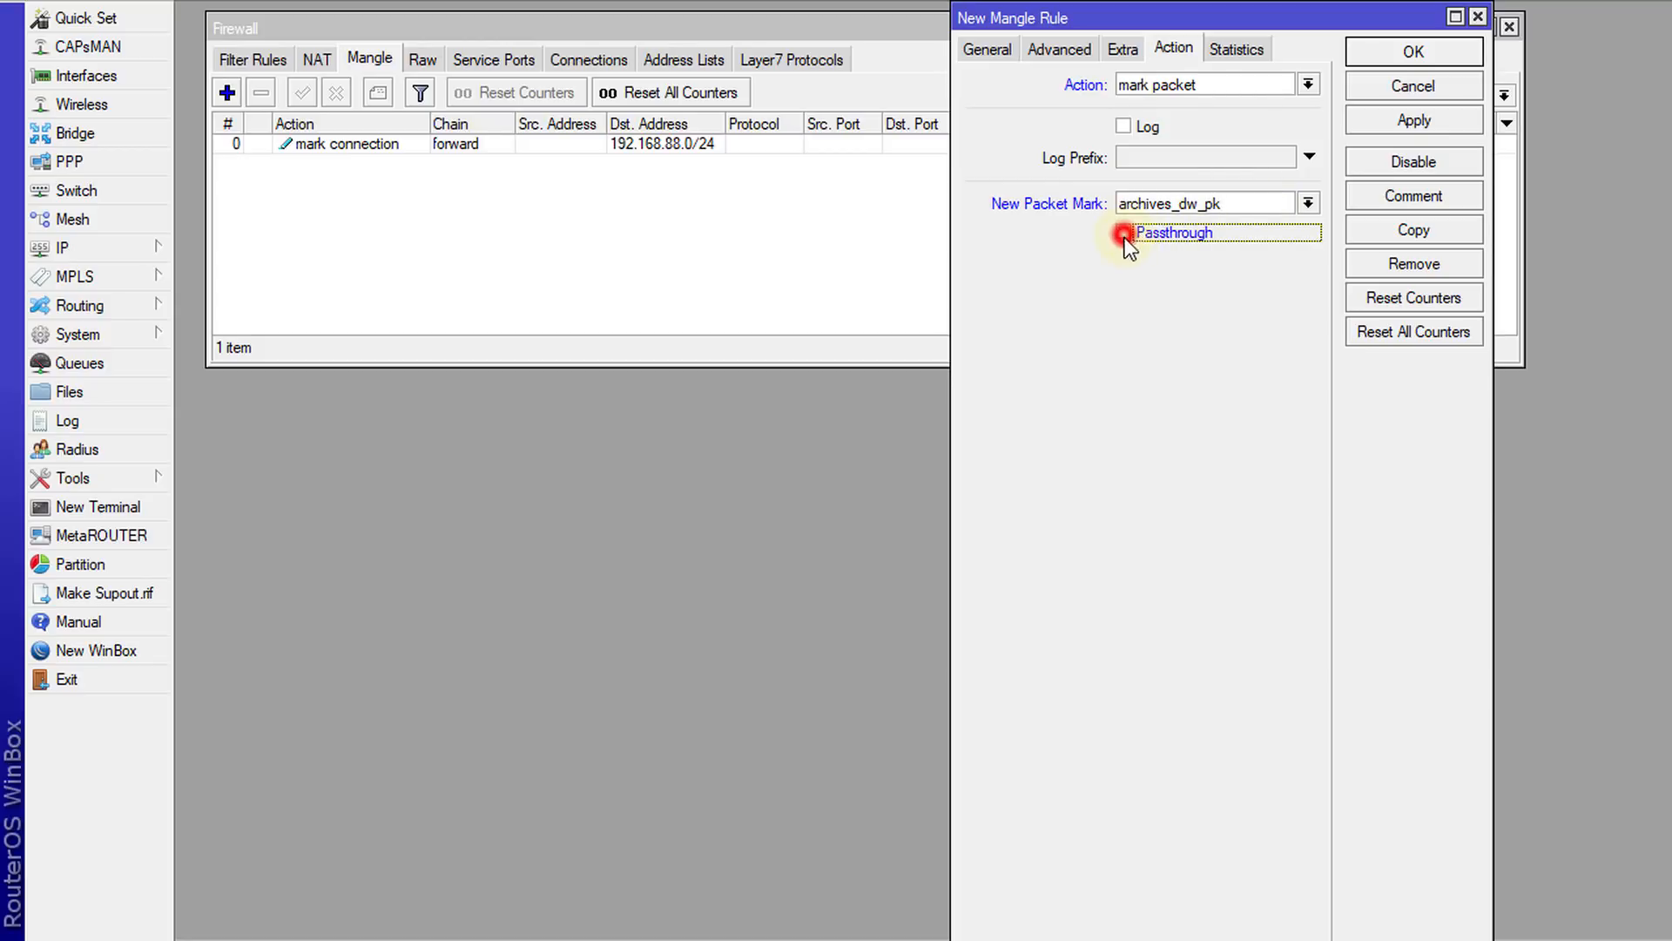
Copy the packet mark name archives_dw_pk into the rule's comment and save the mangle rule.
{"action": "double_click", "coordinate": [1254, 203]}
{"action": "key", "text": "ctrl+c"}
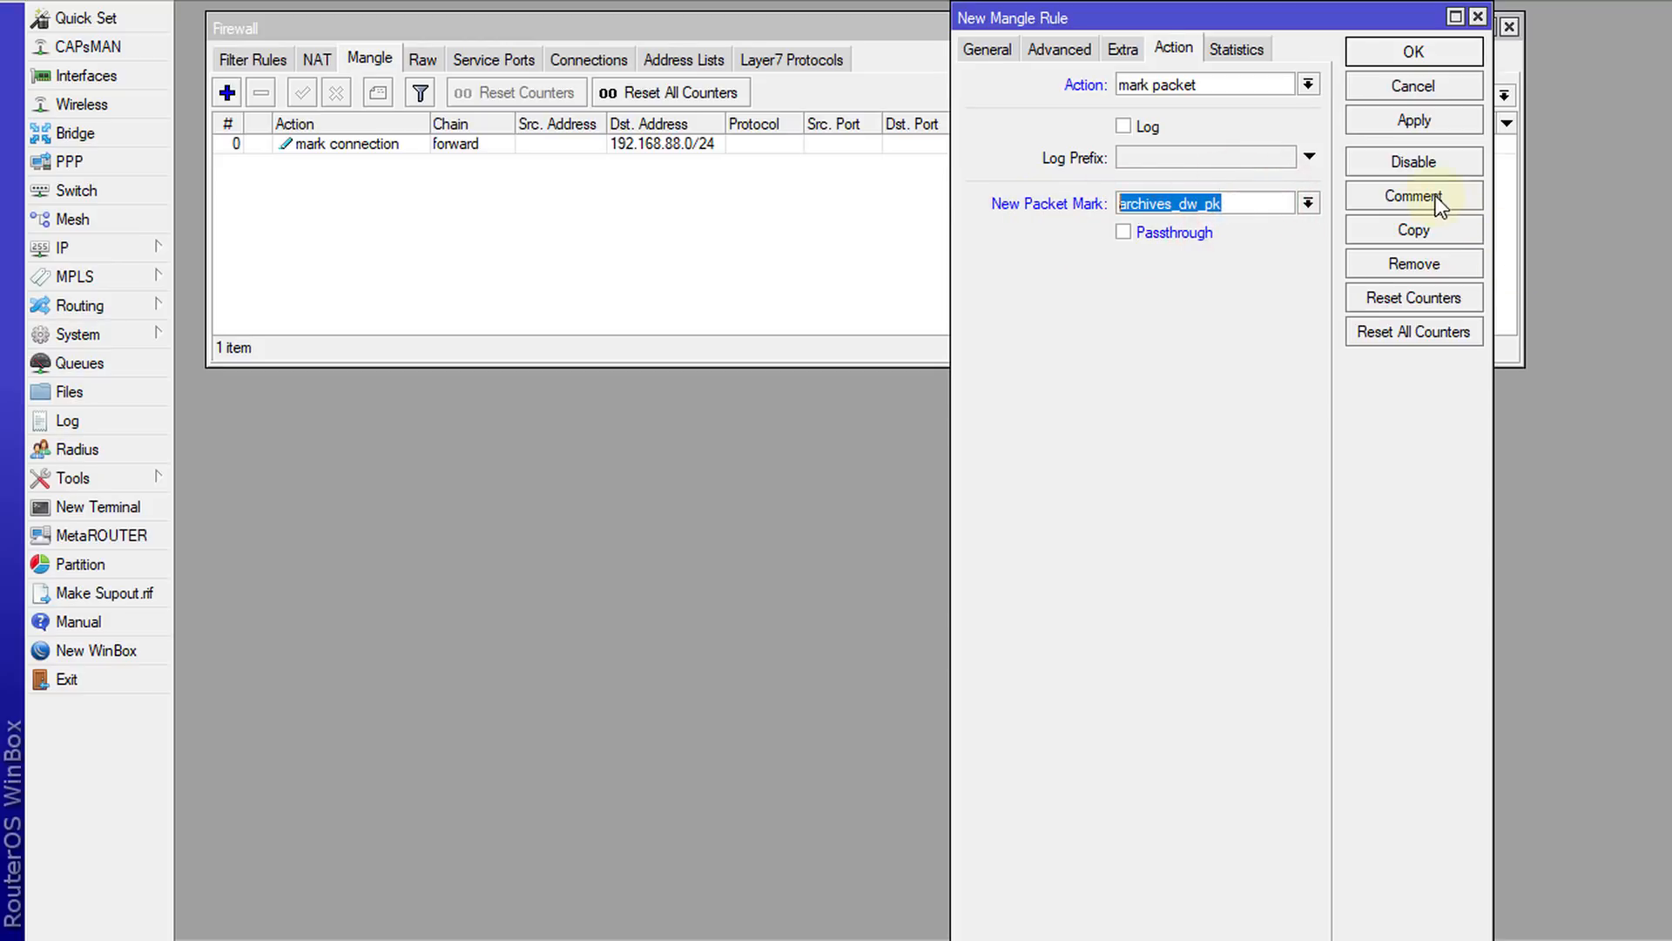
{"action": "left_click", "coordinate": [1414, 195]}
{"action": "key", "text": "ctrl+v"}
{"action": "left_click", "coordinate": [1393, 484]}
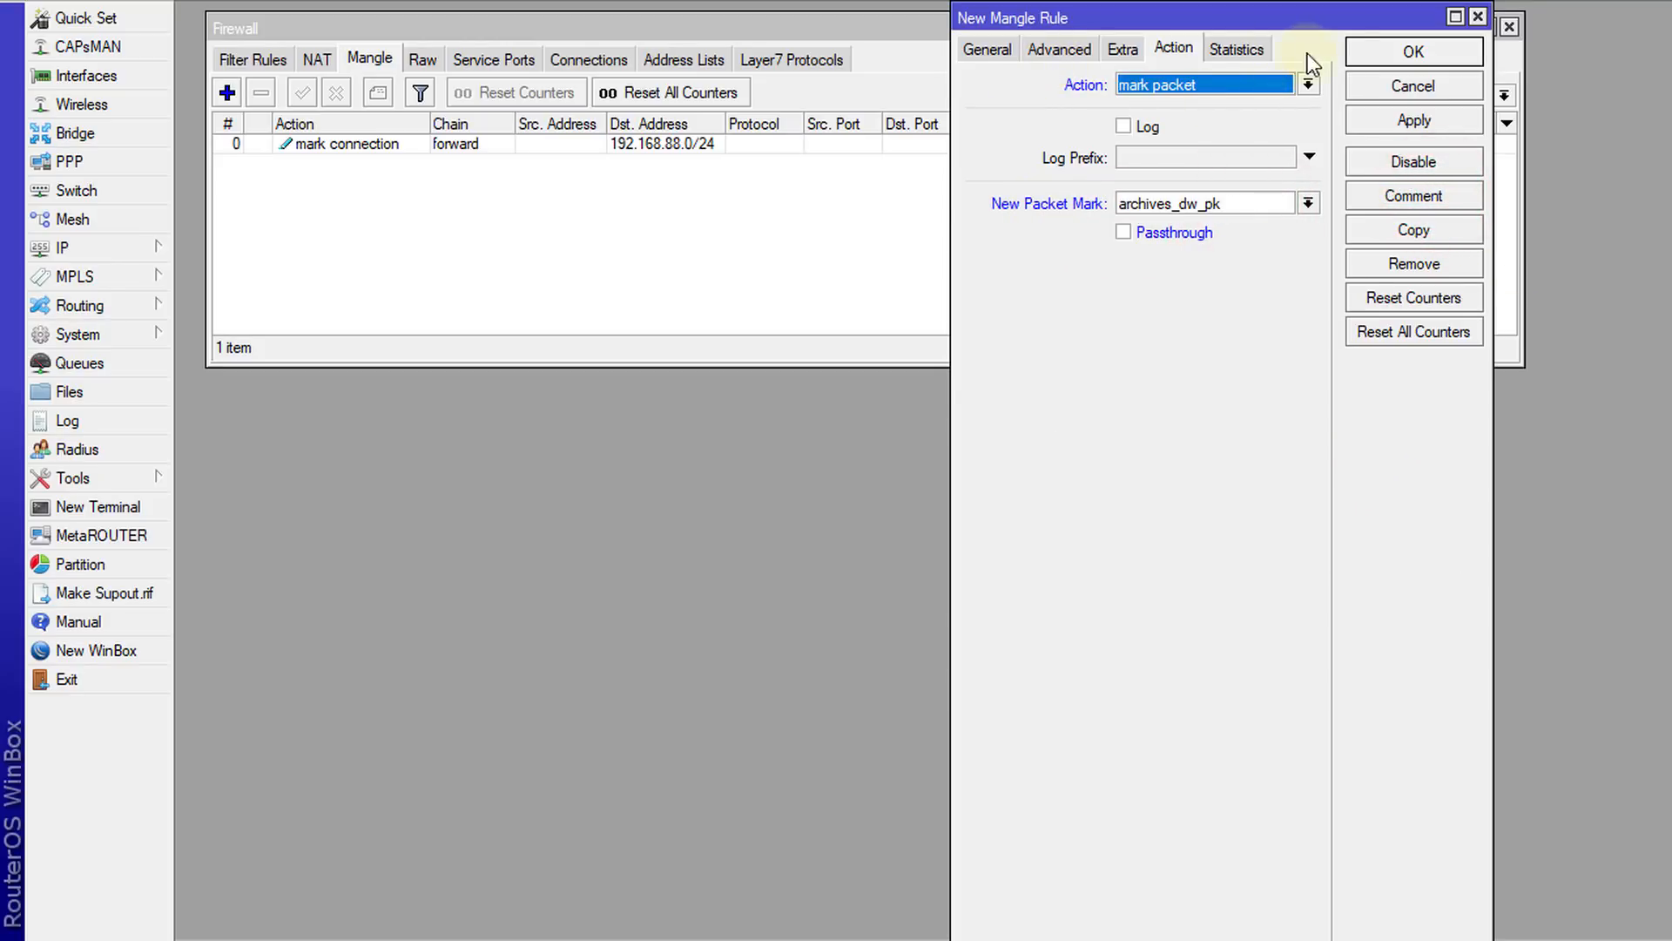
{"action": "left_click", "coordinate": [1413, 52]}
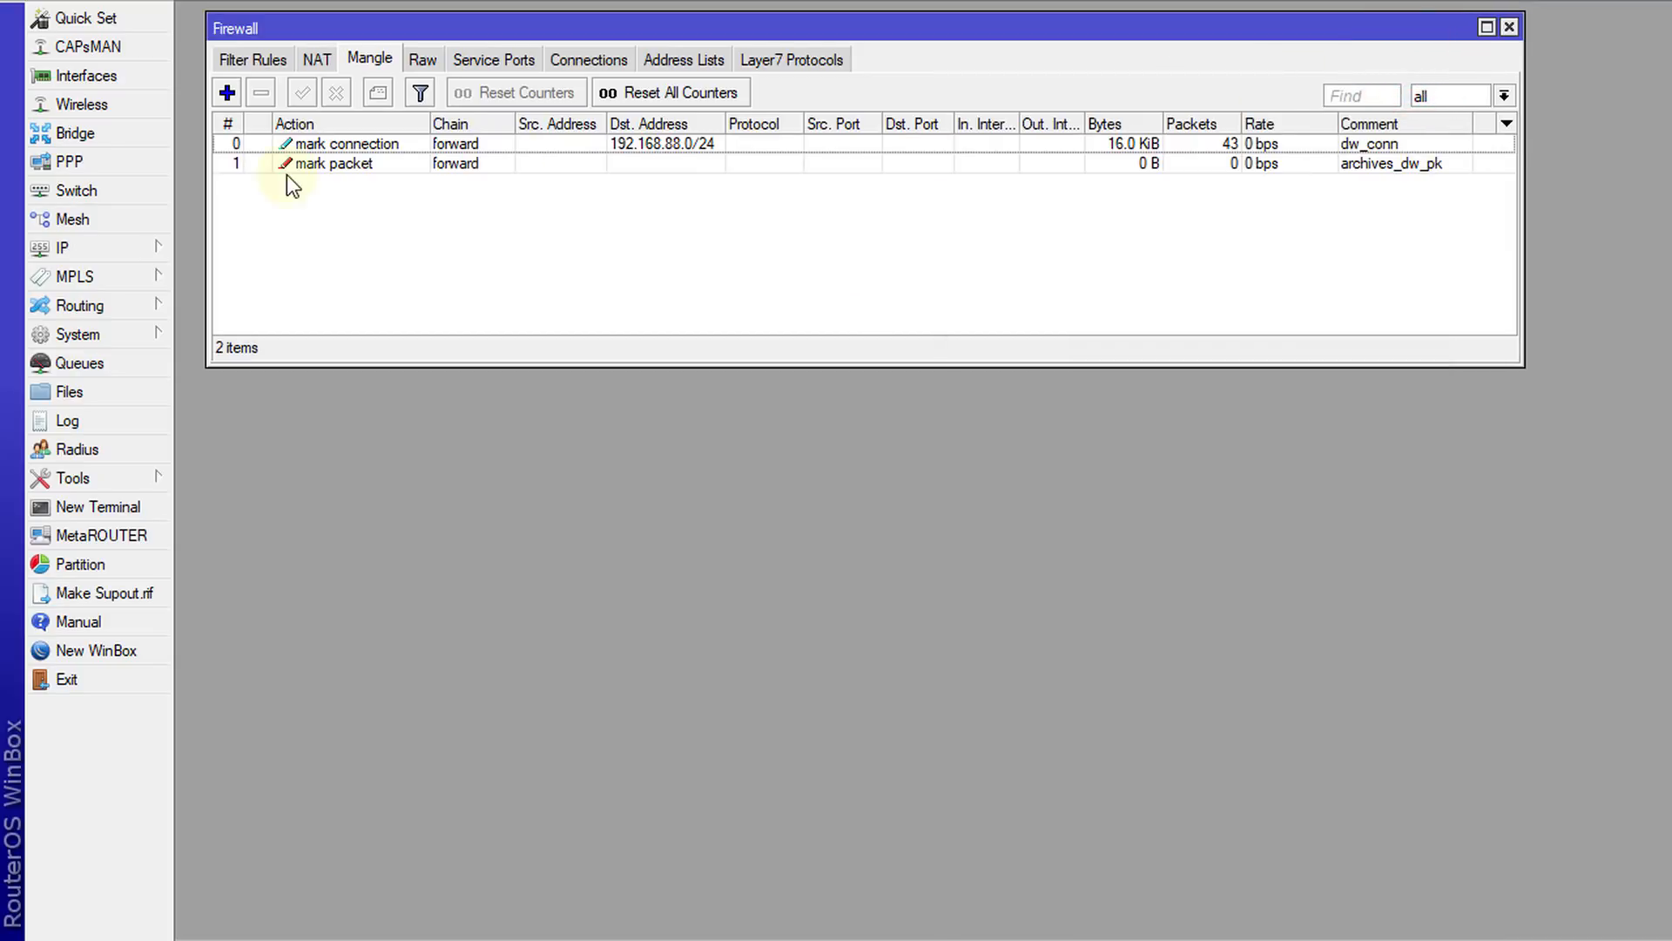
Start a third mangle rule with chain forward that matches the connection mark dw_conn.
{"action": "left_click", "coordinate": [227, 93]}
{"action": "left_click", "coordinate": [987, 49]}
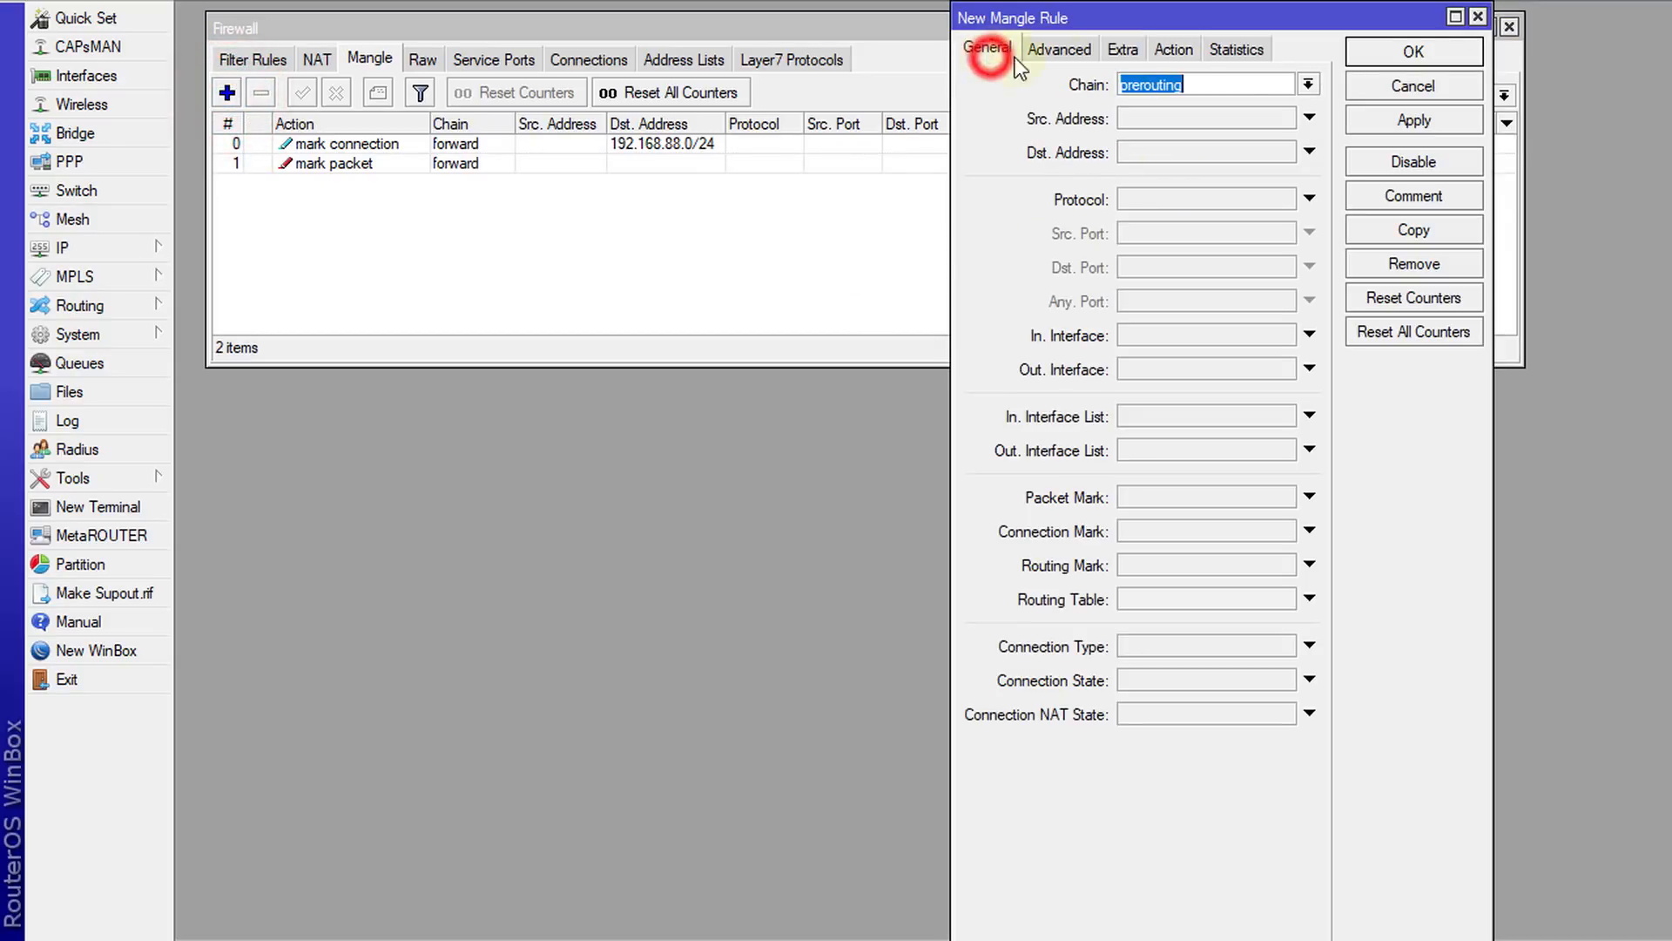
{"action": "left_click", "coordinate": [1307, 84]}
{"action": "left_click", "coordinate": [1219, 105]}
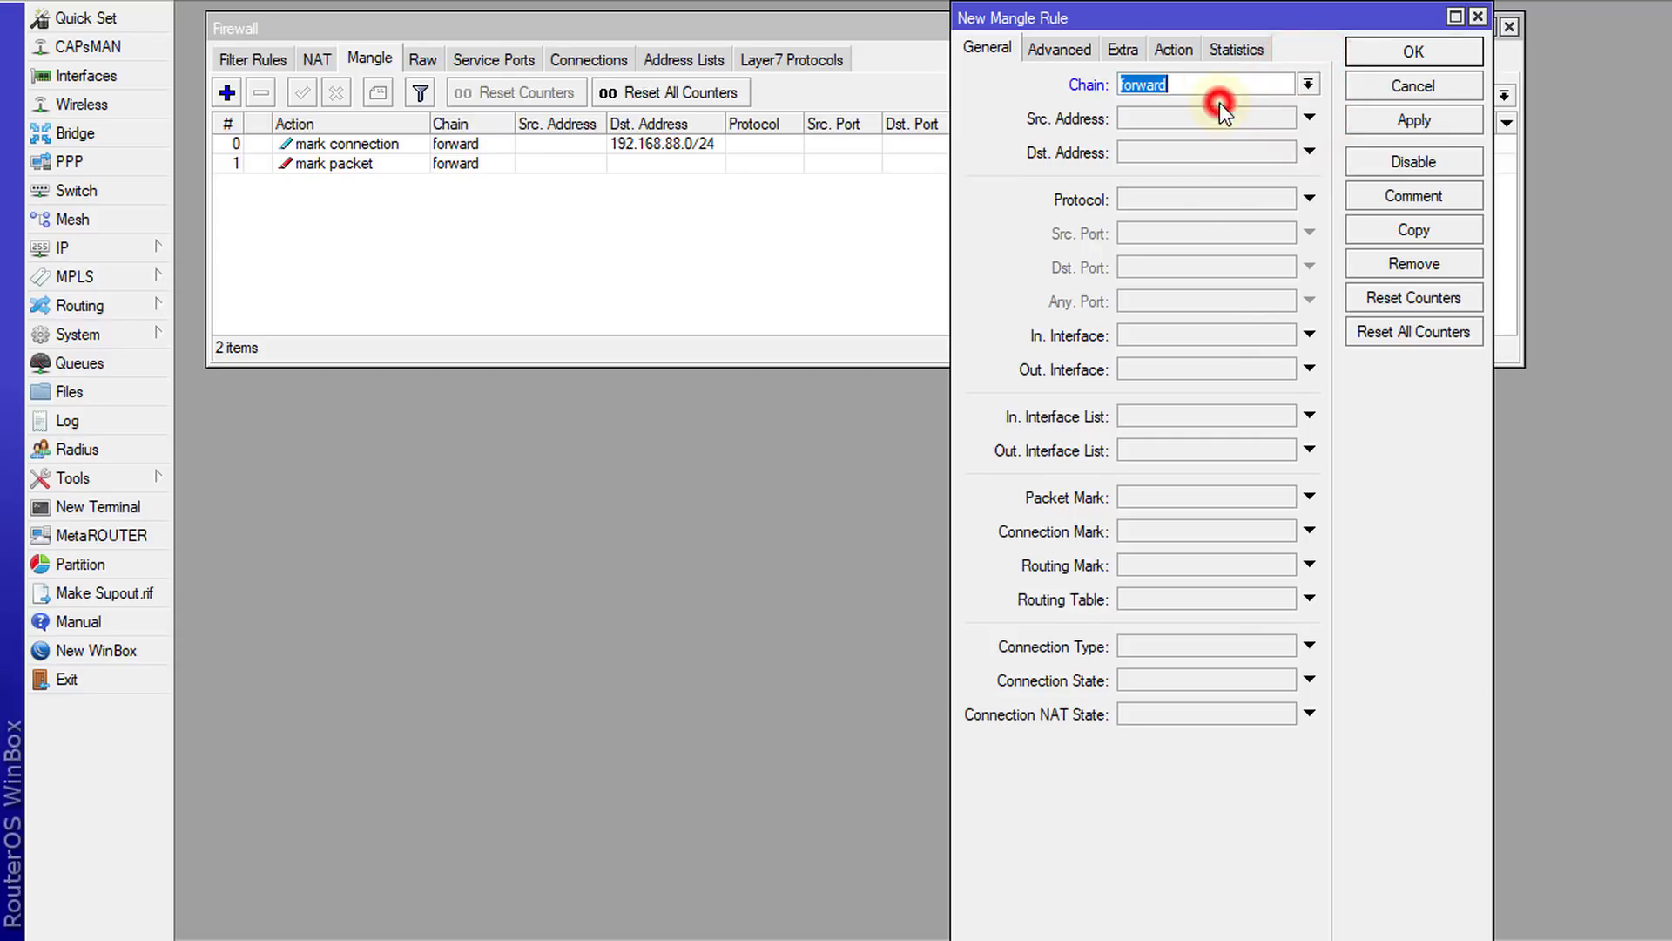
{"action": "left_click", "coordinate": [1162, 521]}
{"action": "left_click", "coordinate": [1285, 530]}
{"action": "left_click", "coordinate": [1219, 552]}
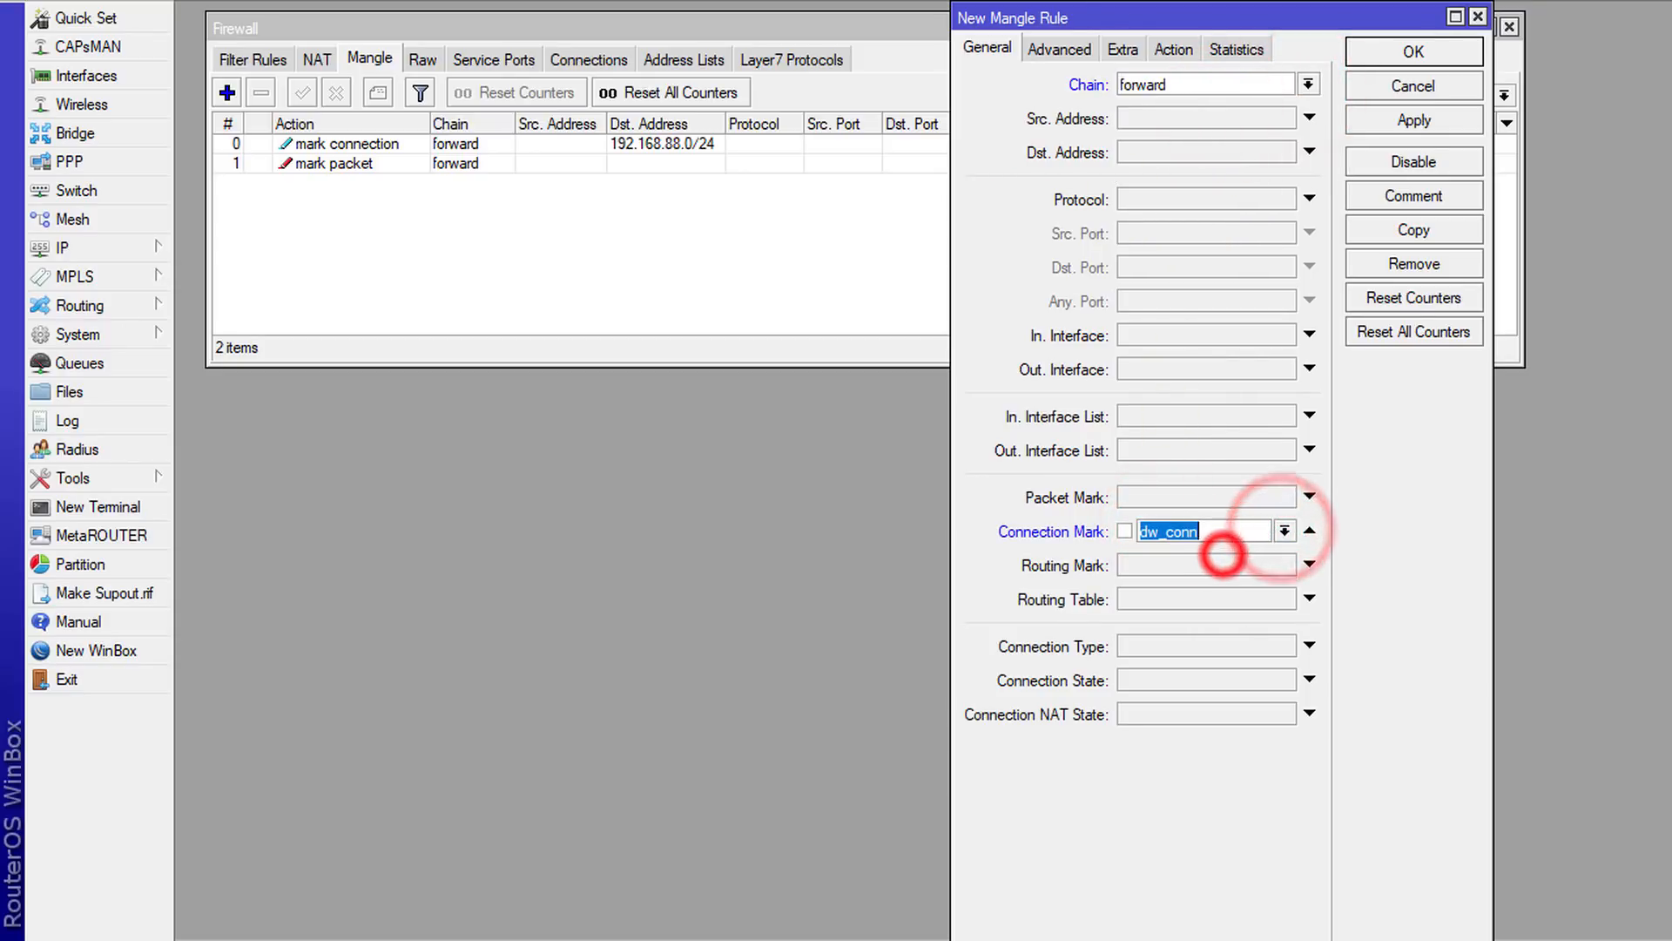
Match the third mangle rule to the Layer7 protocol All Audio files.
{"action": "left_click", "coordinate": [1059, 47]}
{"action": "left_click", "coordinate": [1215, 166]}
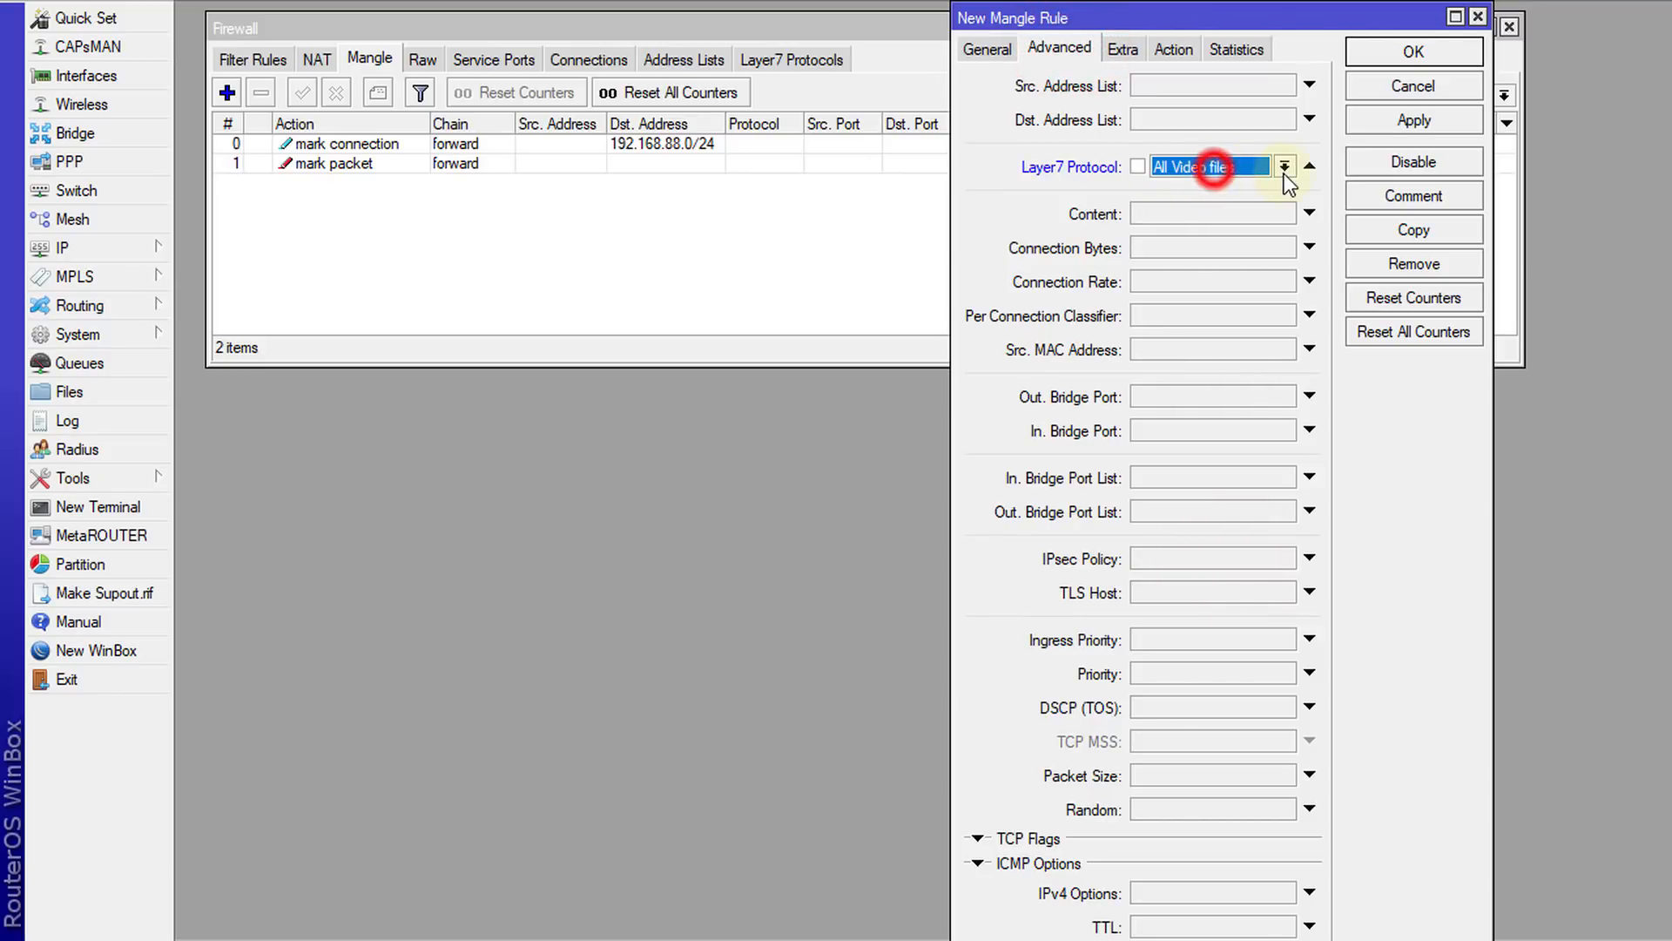
{"action": "left_click", "coordinate": [1284, 166]}
{"action": "left_click", "coordinate": [1229, 202]}
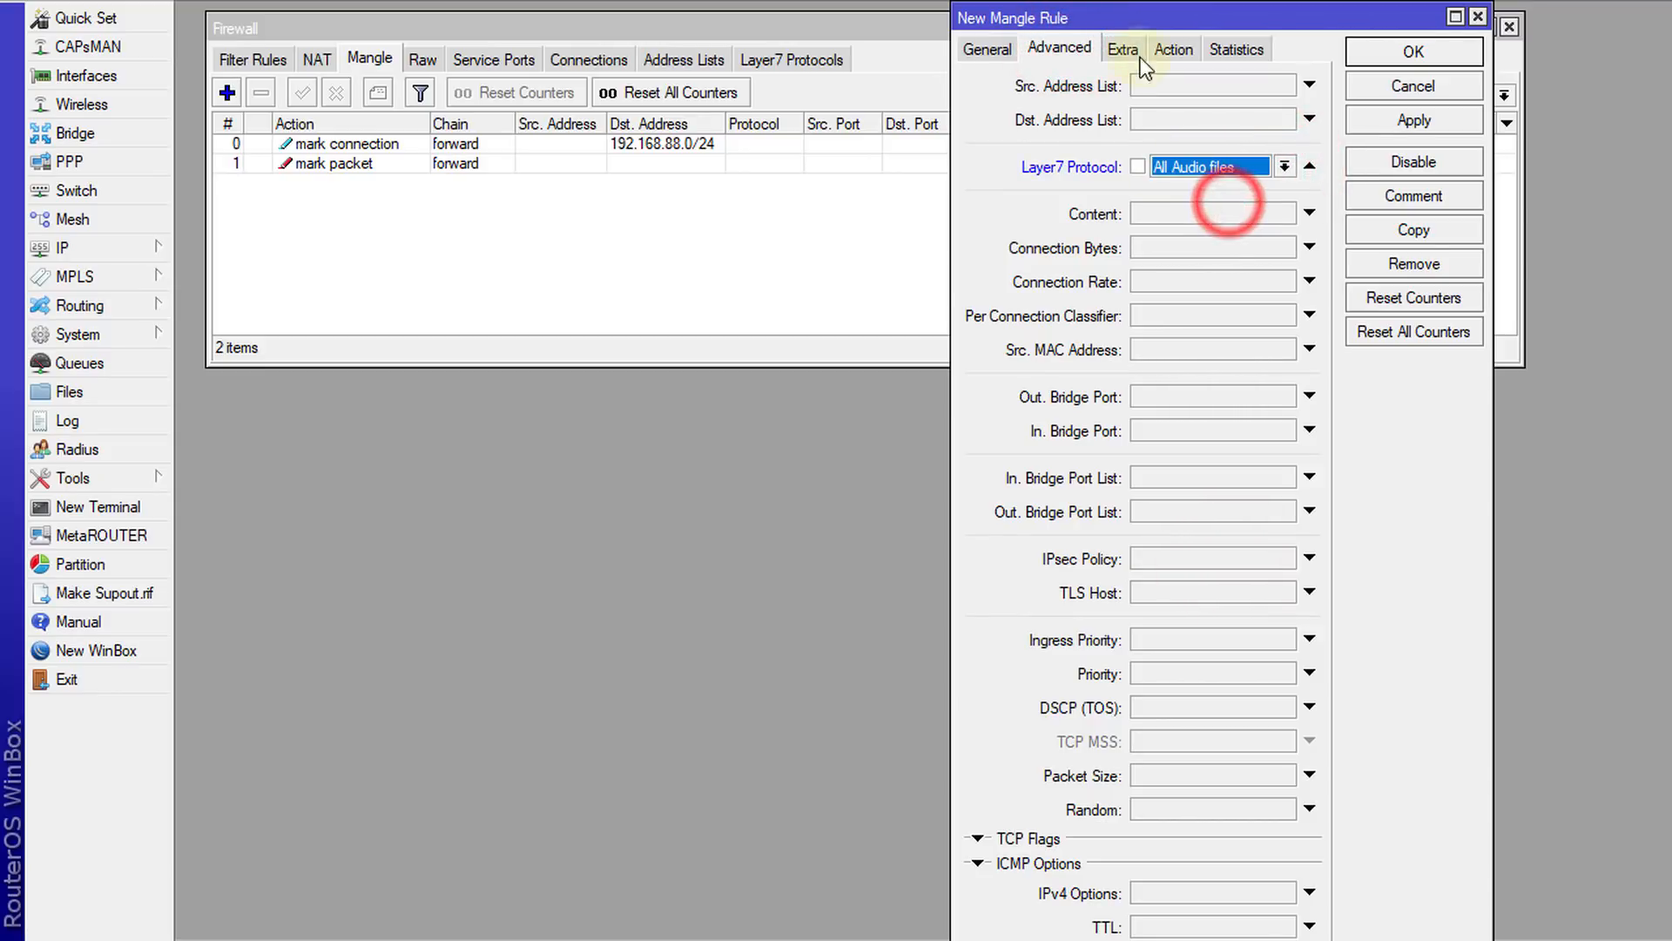
Set the audio rule's action to mark packet with the new packet mark audio_dw_pk and disable Passthrough.
{"action": "left_click", "coordinate": [1173, 49]}
{"action": "left_click", "coordinate": [1308, 85]}
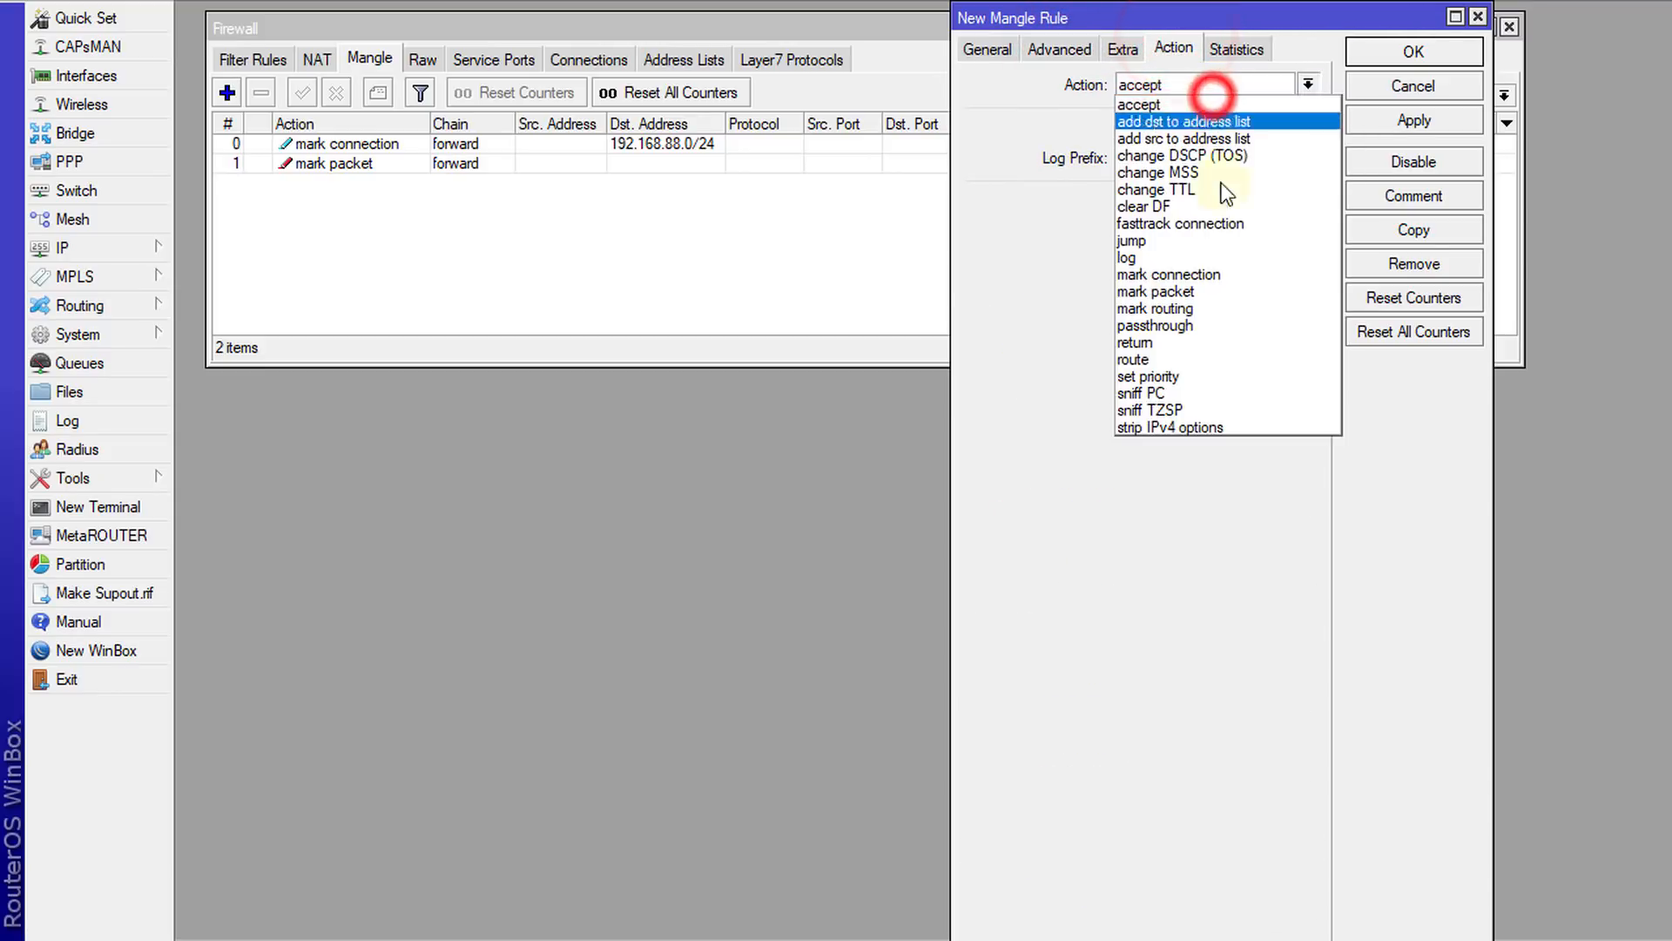
{"action": "left_click", "coordinate": [1220, 295]}
{"action": "left_click", "coordinate": [1186, 202]}
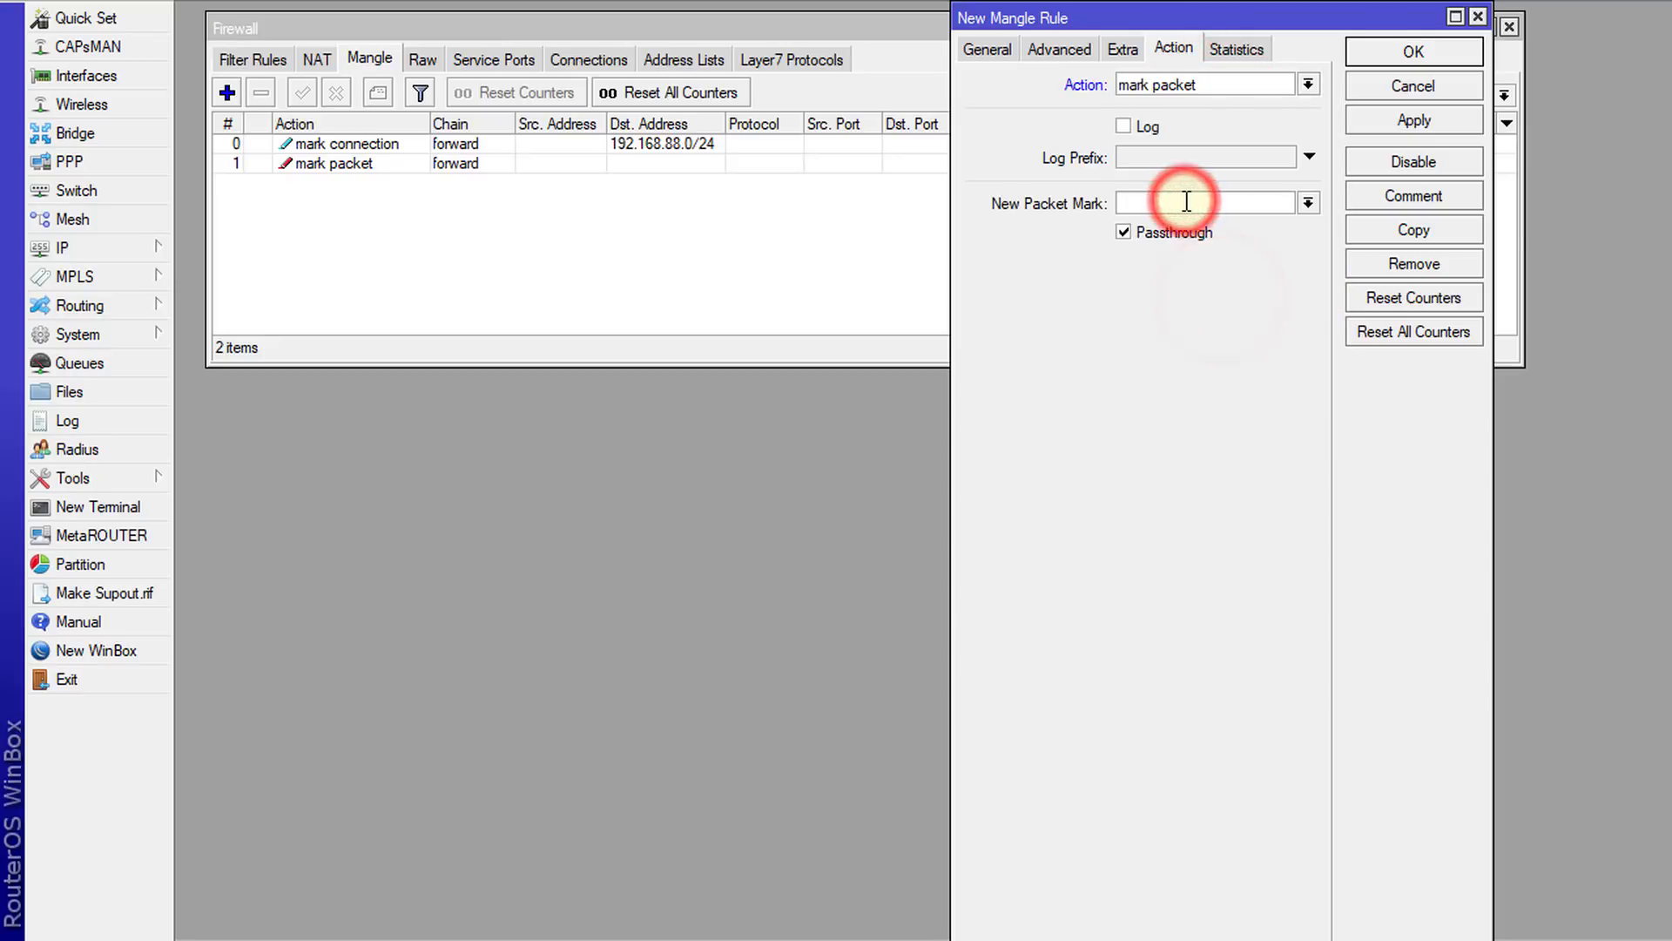
{"action": "type", "text": "audio_dw_pk"}
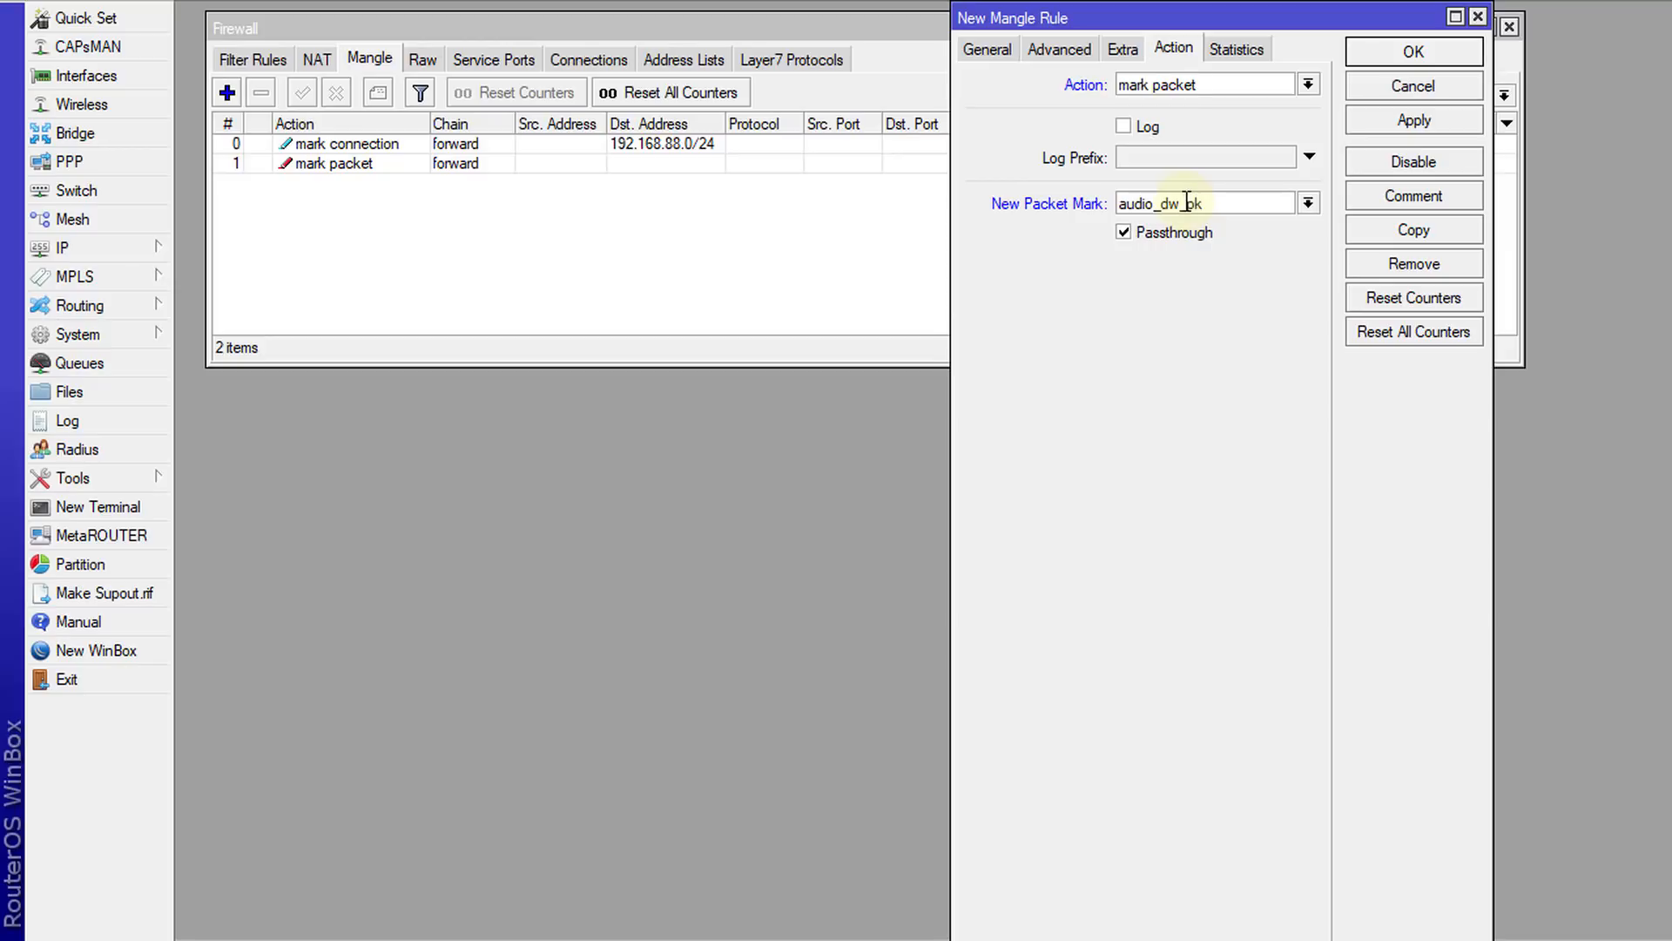
{"action": "double_click", "coordinate": [1187, 203]}
{"action": "left_click", "coordinate": [1167, 235]}
Add the packet mark name audio_dw_pk as the rule's comment and save the mangle rule.
{"action": "left_click", "coordinate": [1399, 201]}
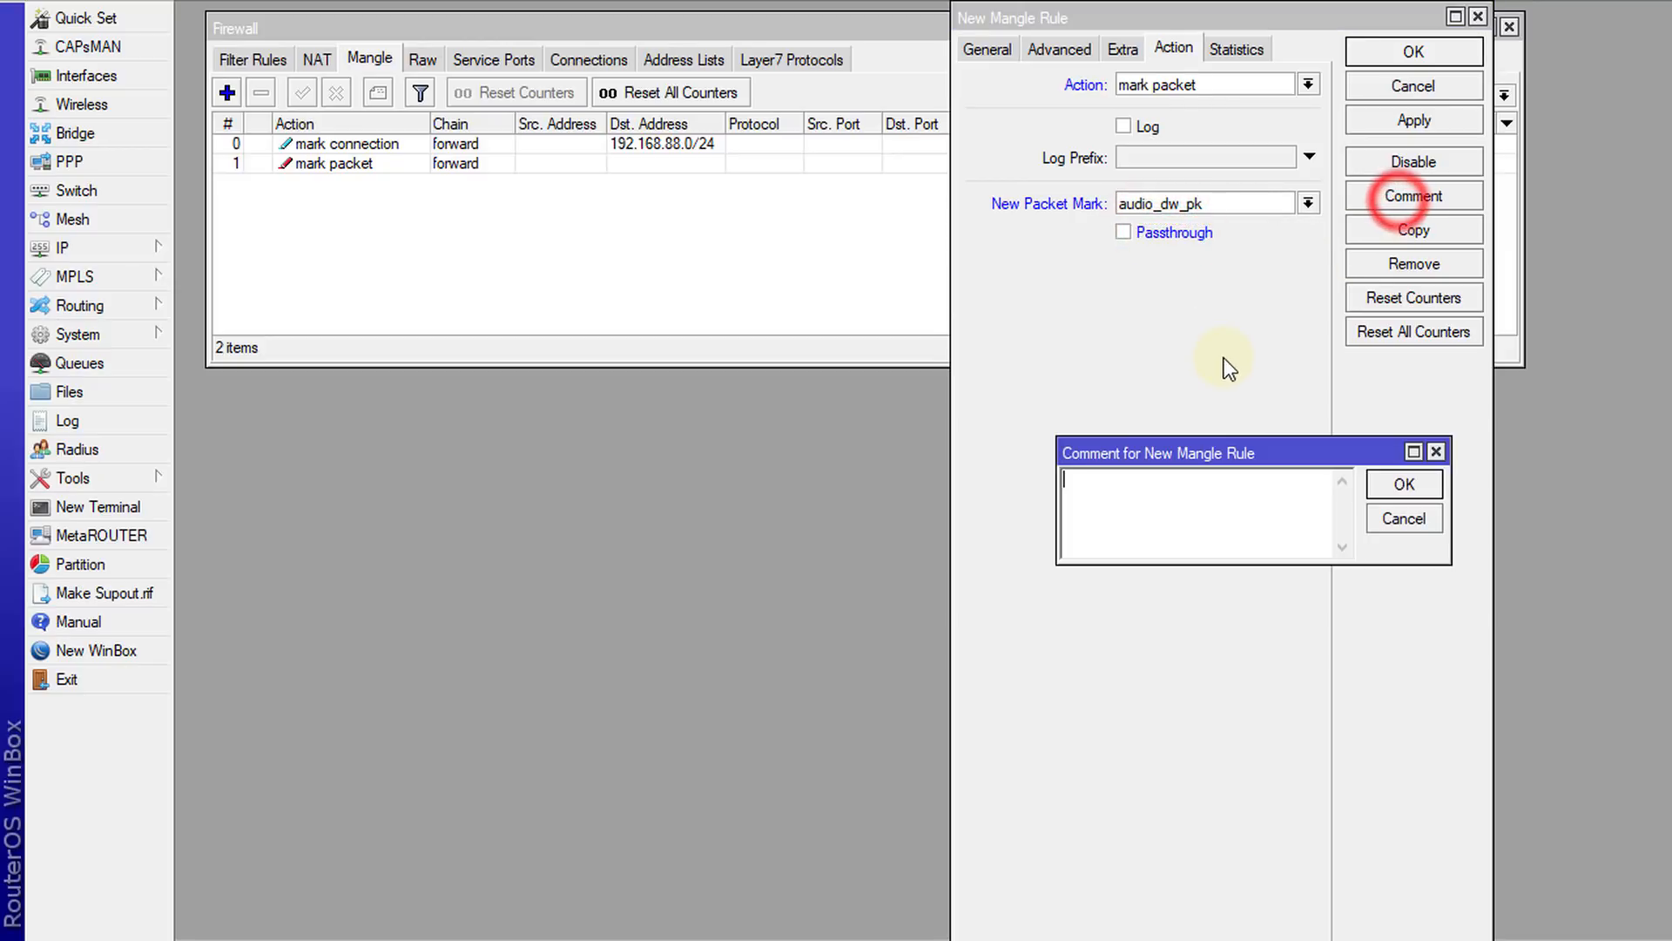
{"action": "key", "text": "ctrl+v"}
{"action": "left_click", "coordinate": [1397, 482]}
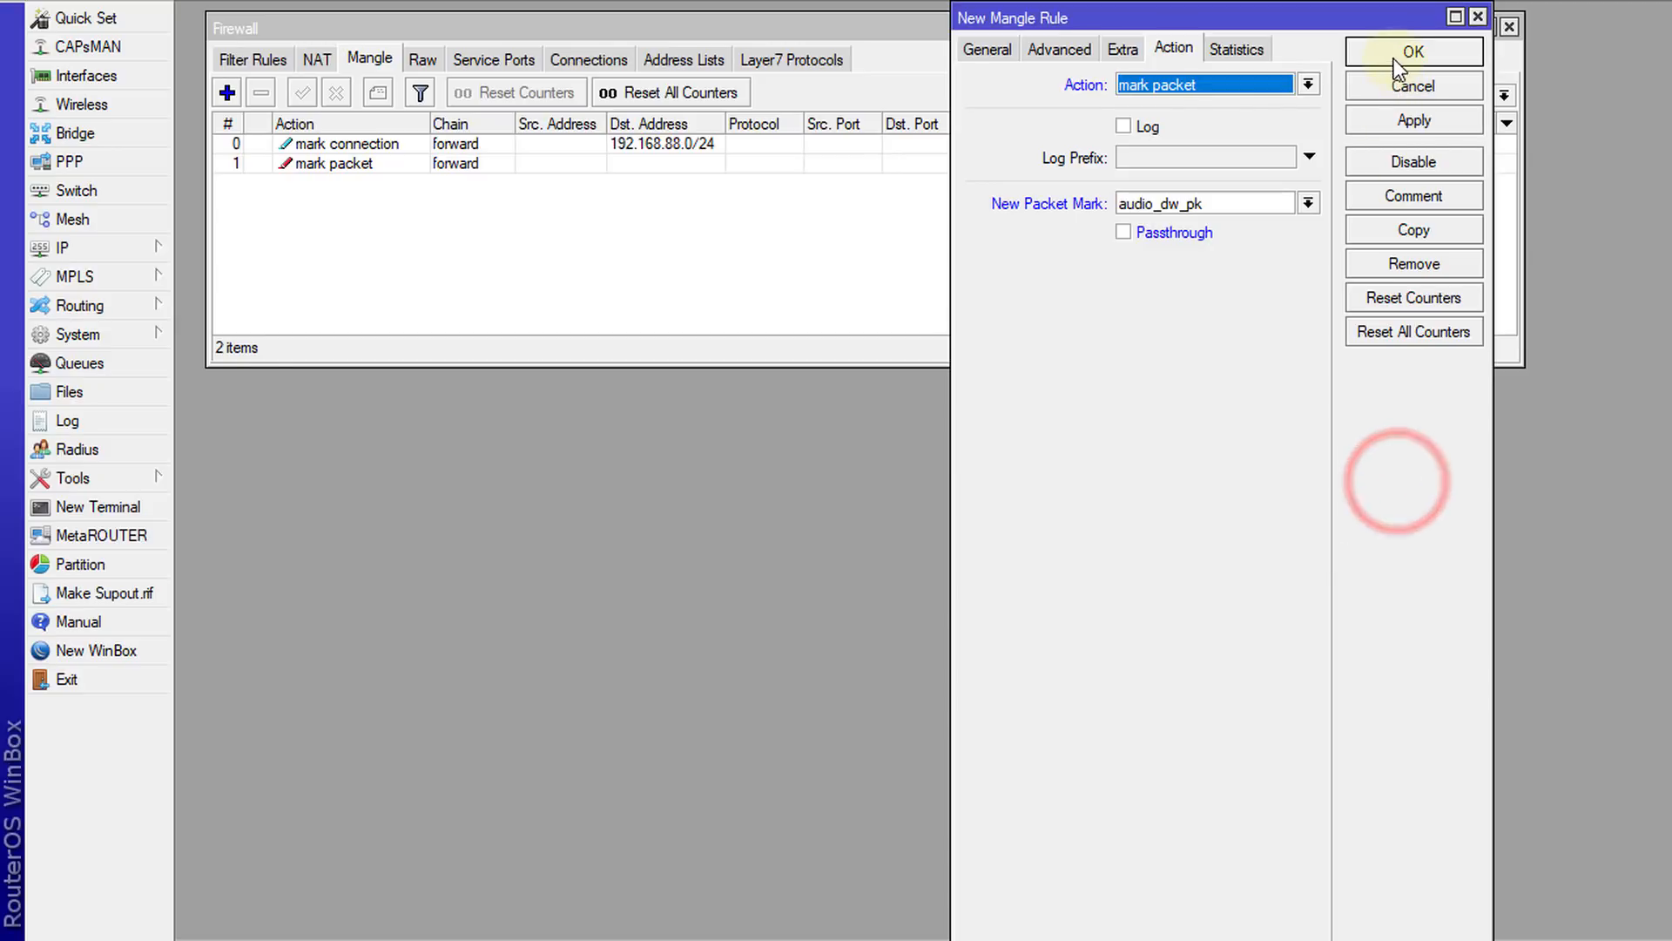
{"action": "left_click", "coordinate": [1391, 54]}
Start a fourth mangle rule with chain forward that matches the connection mark dw_conn.
{"action": "left_click", "coordinate": [223, 96]}
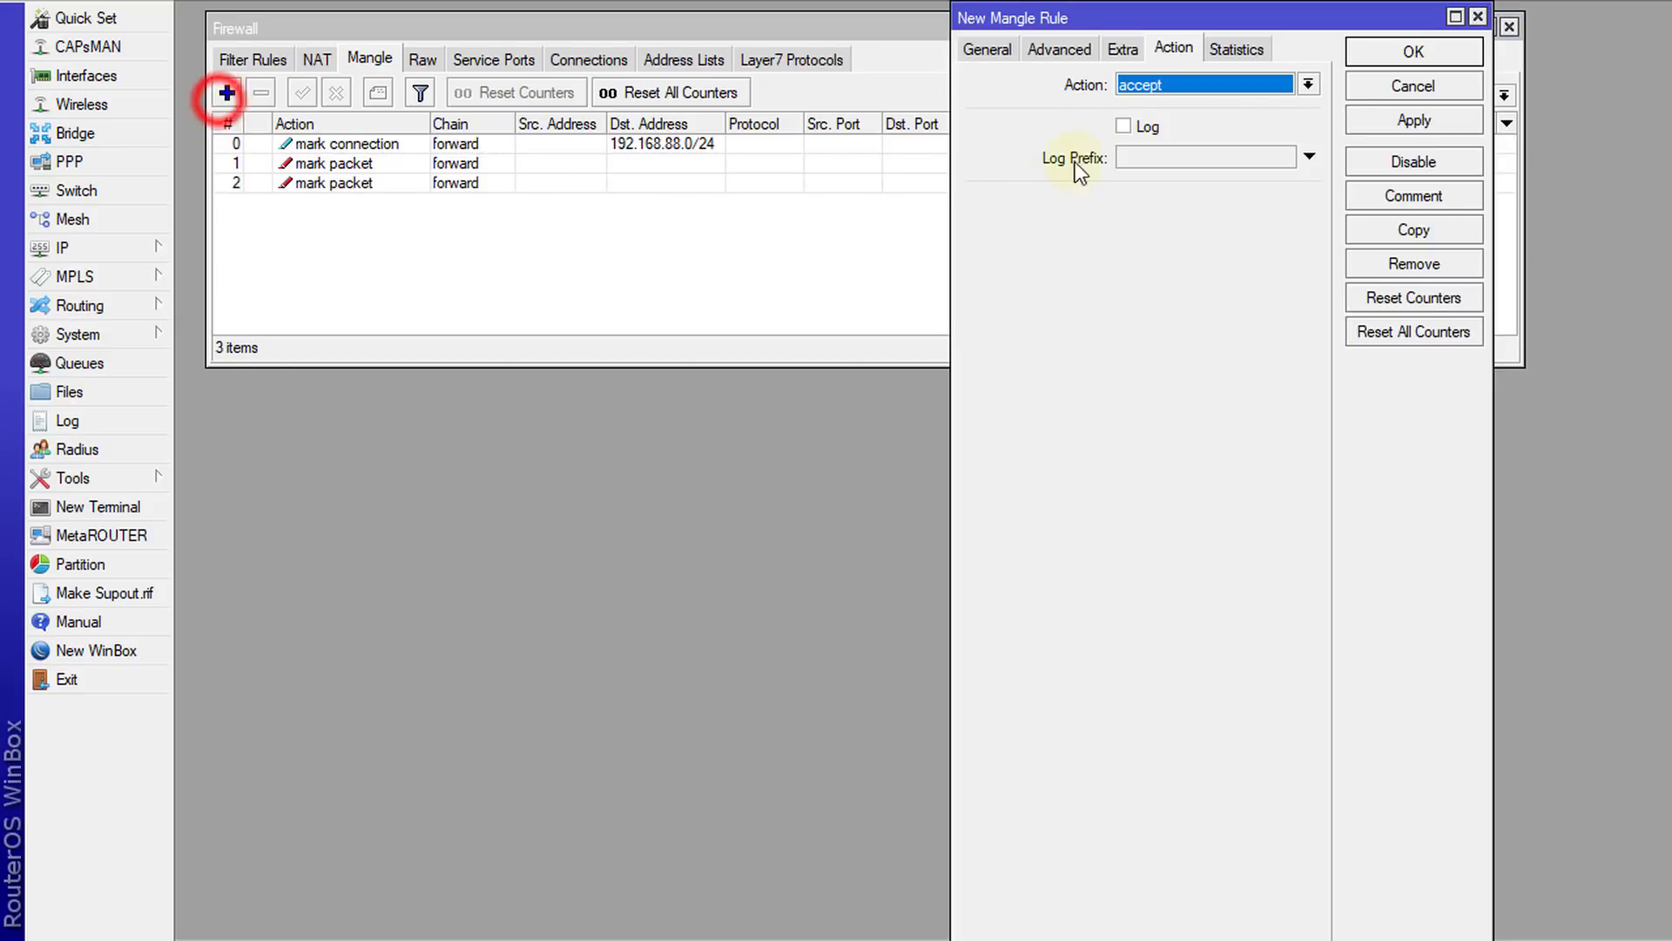
{"action": "left_click", "coordinate": [990, 54]}
{"action": "left_click", "coordinate": [1309, 85]}
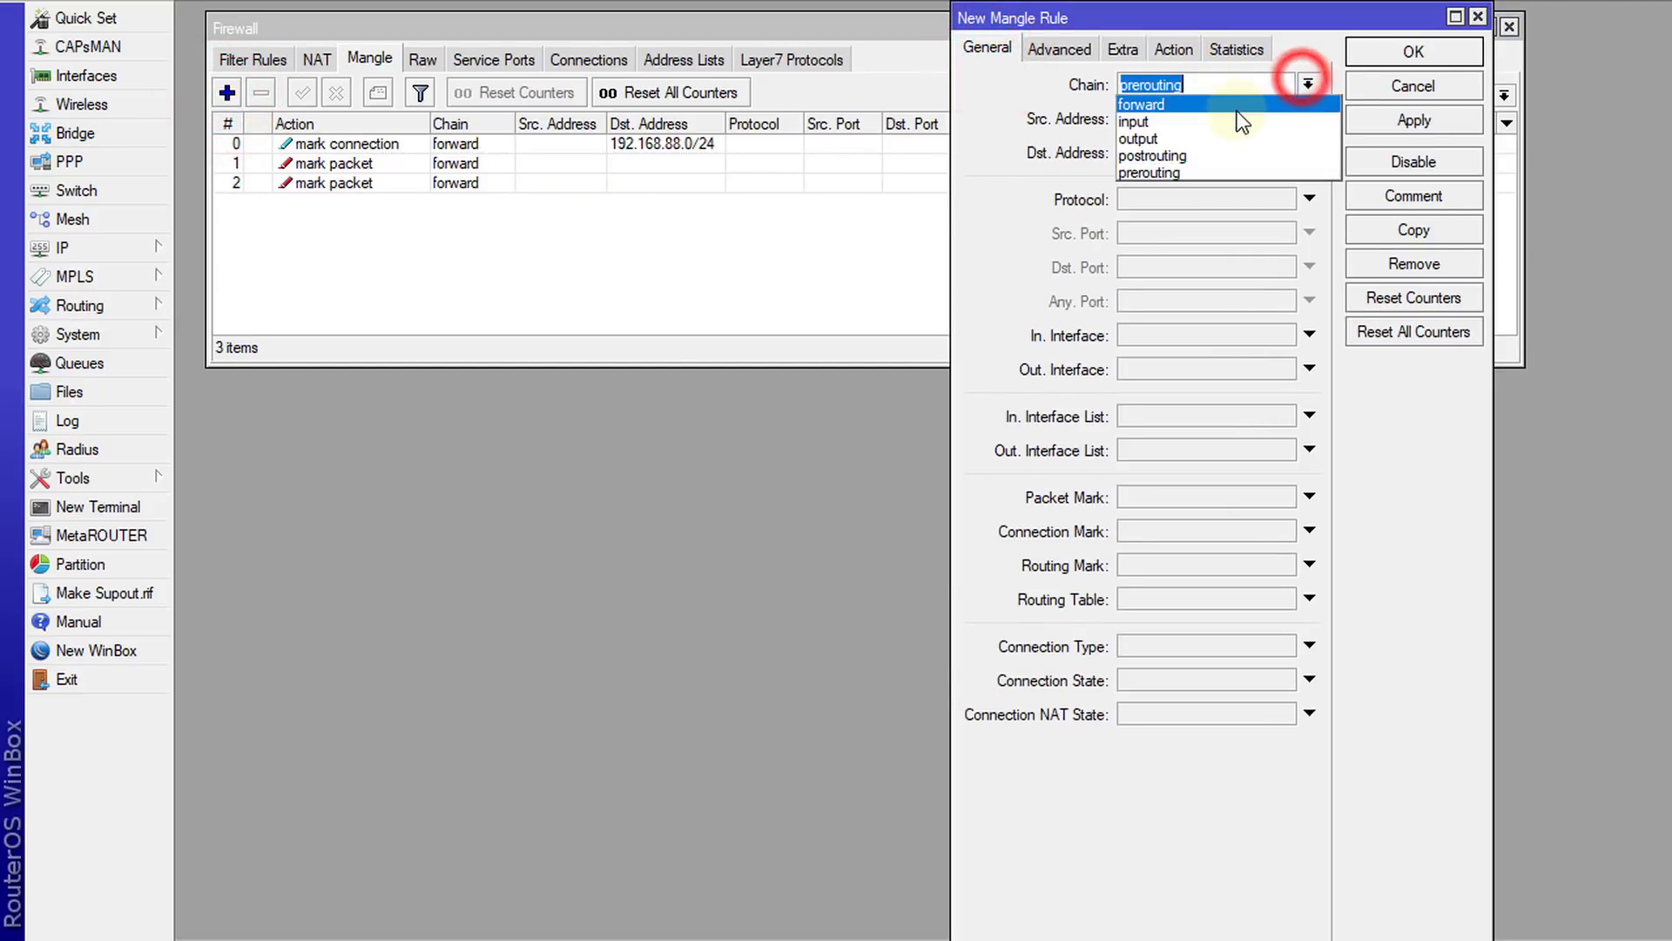
{"action": "left_click", "coordinate": [1235, 103]}
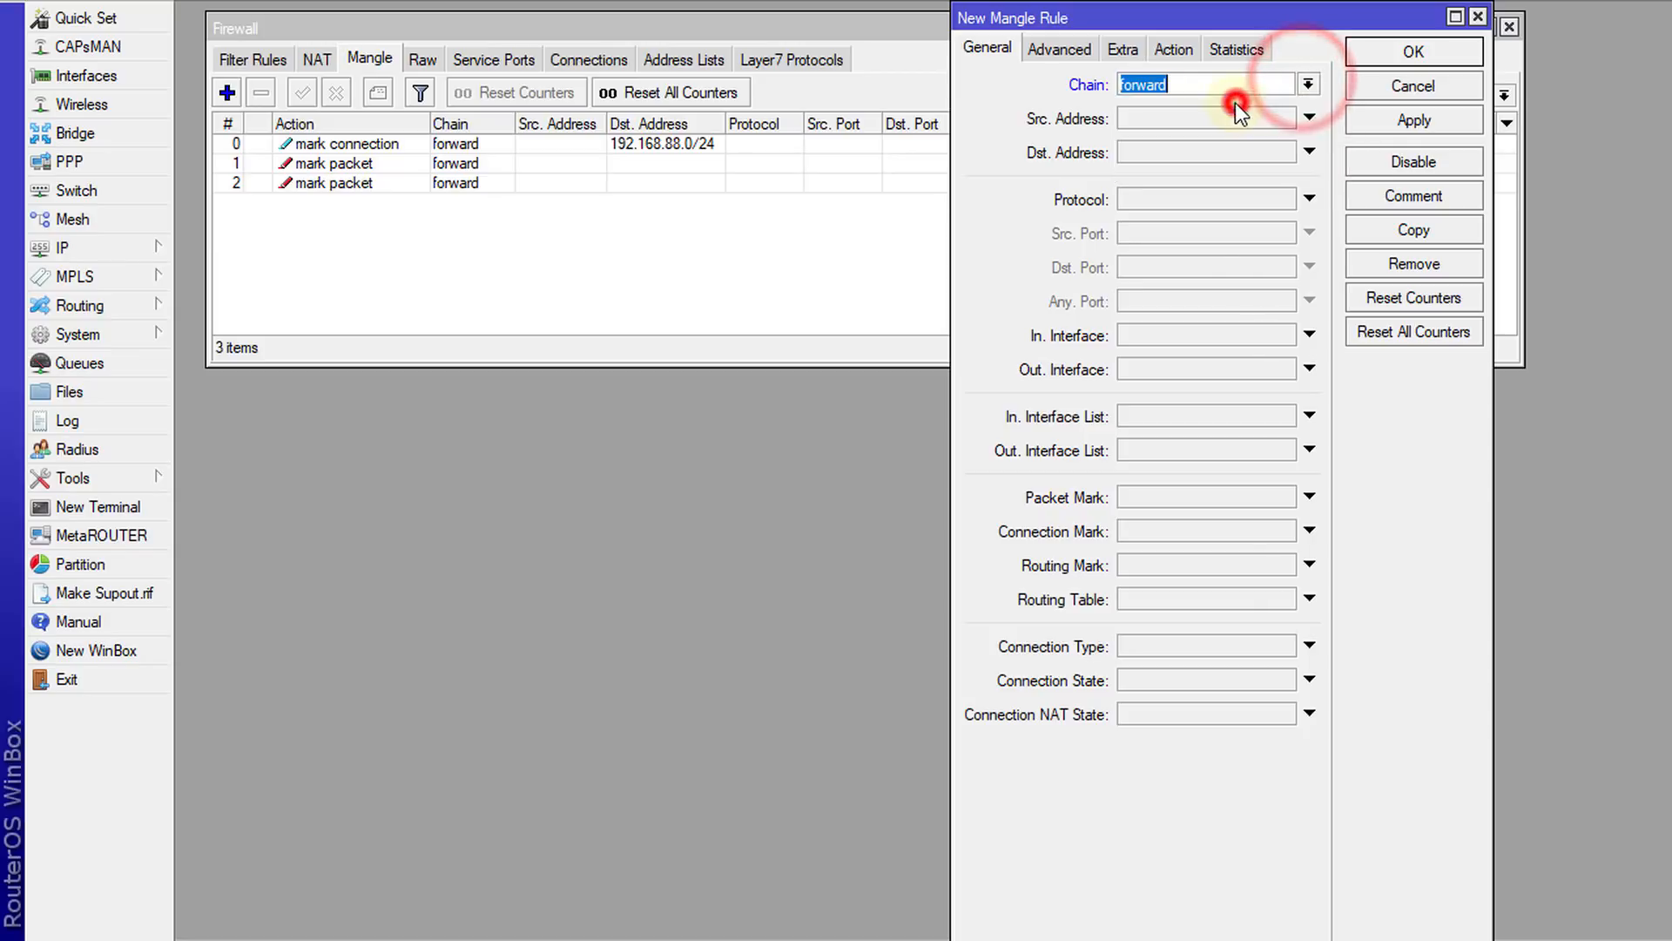
{"action": "left_click", "coordinate": [1220, 531]}
{"action": "left_click", "coordinate": [1279, 530]}
{"action": "left_click", "coordinate": [1231, 550]}
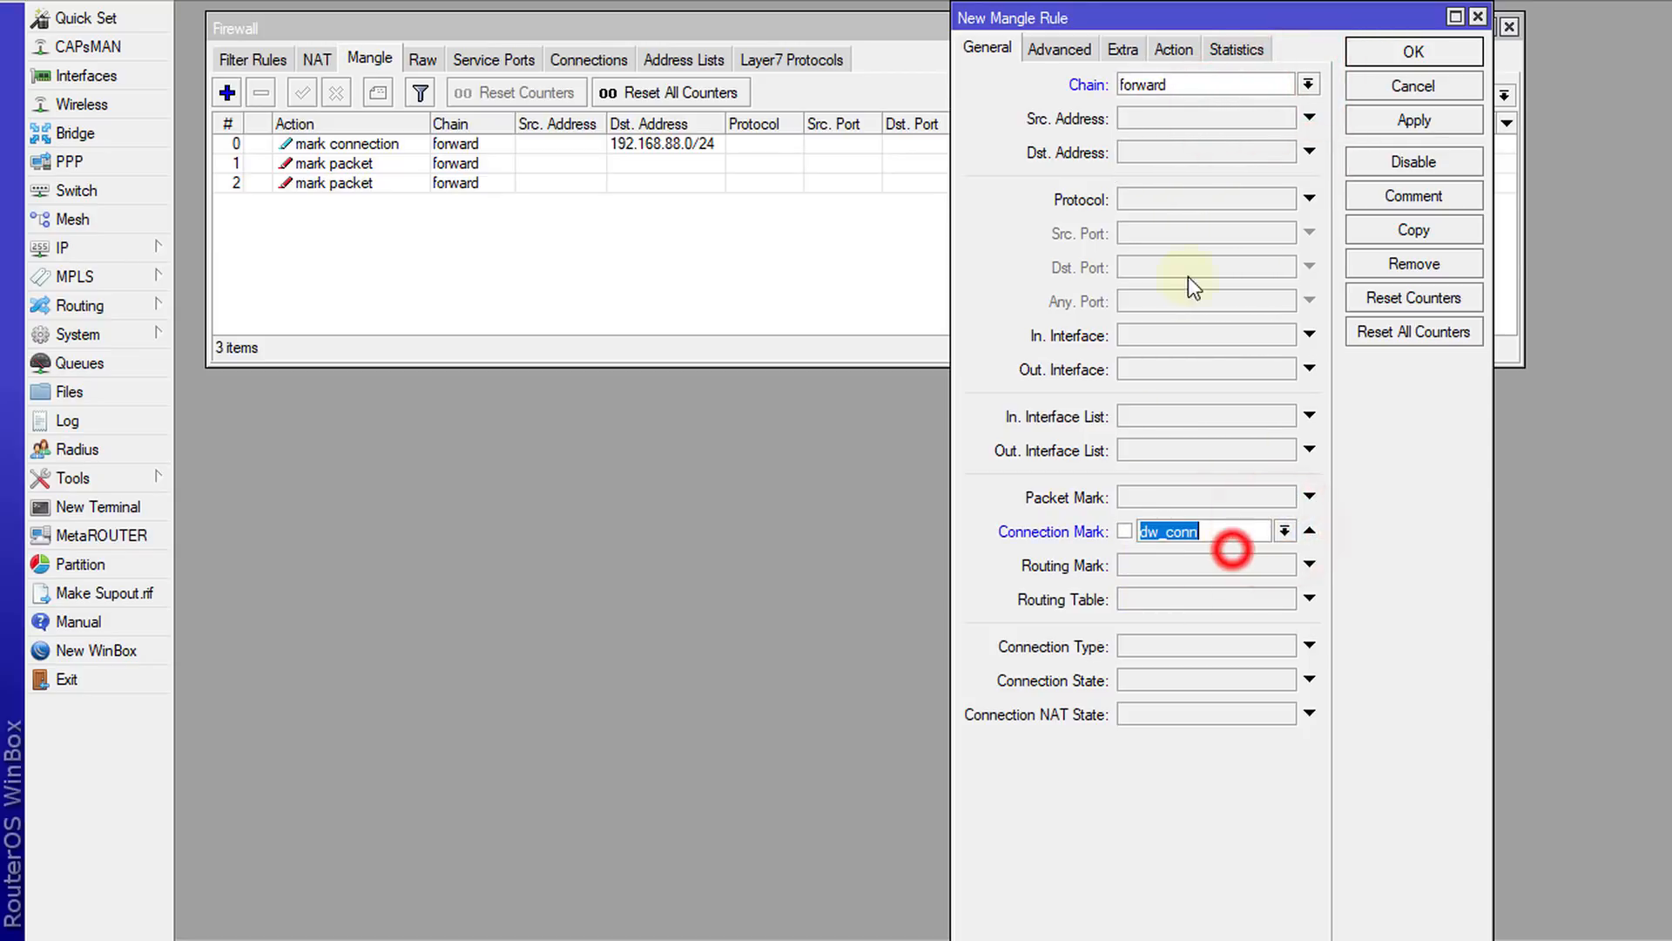
Match the fourth mangle rule to the Layer7 protocol All Document files.
{"action": "left_click", "coordinate": [1062, 49]}
{"action": "left_click", "coordinate": [1211, 167]}
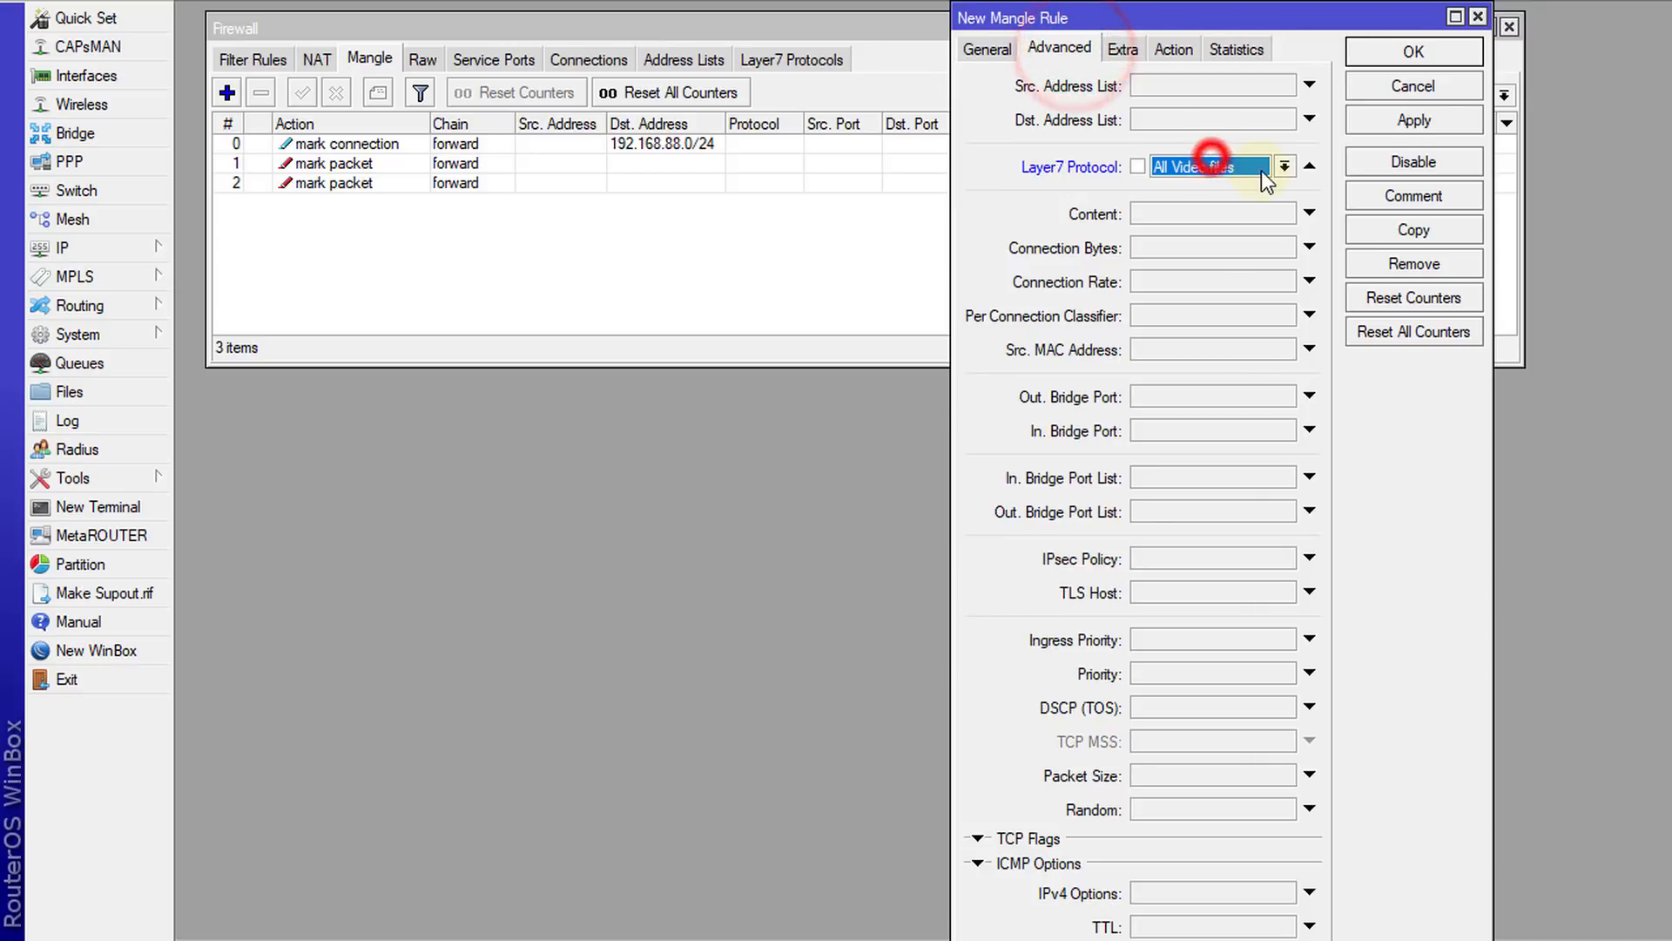
{"action": "left_click", "coordinate": [1263, 168]}
{"action": "left_click", "coordinate": [1223, 219]}
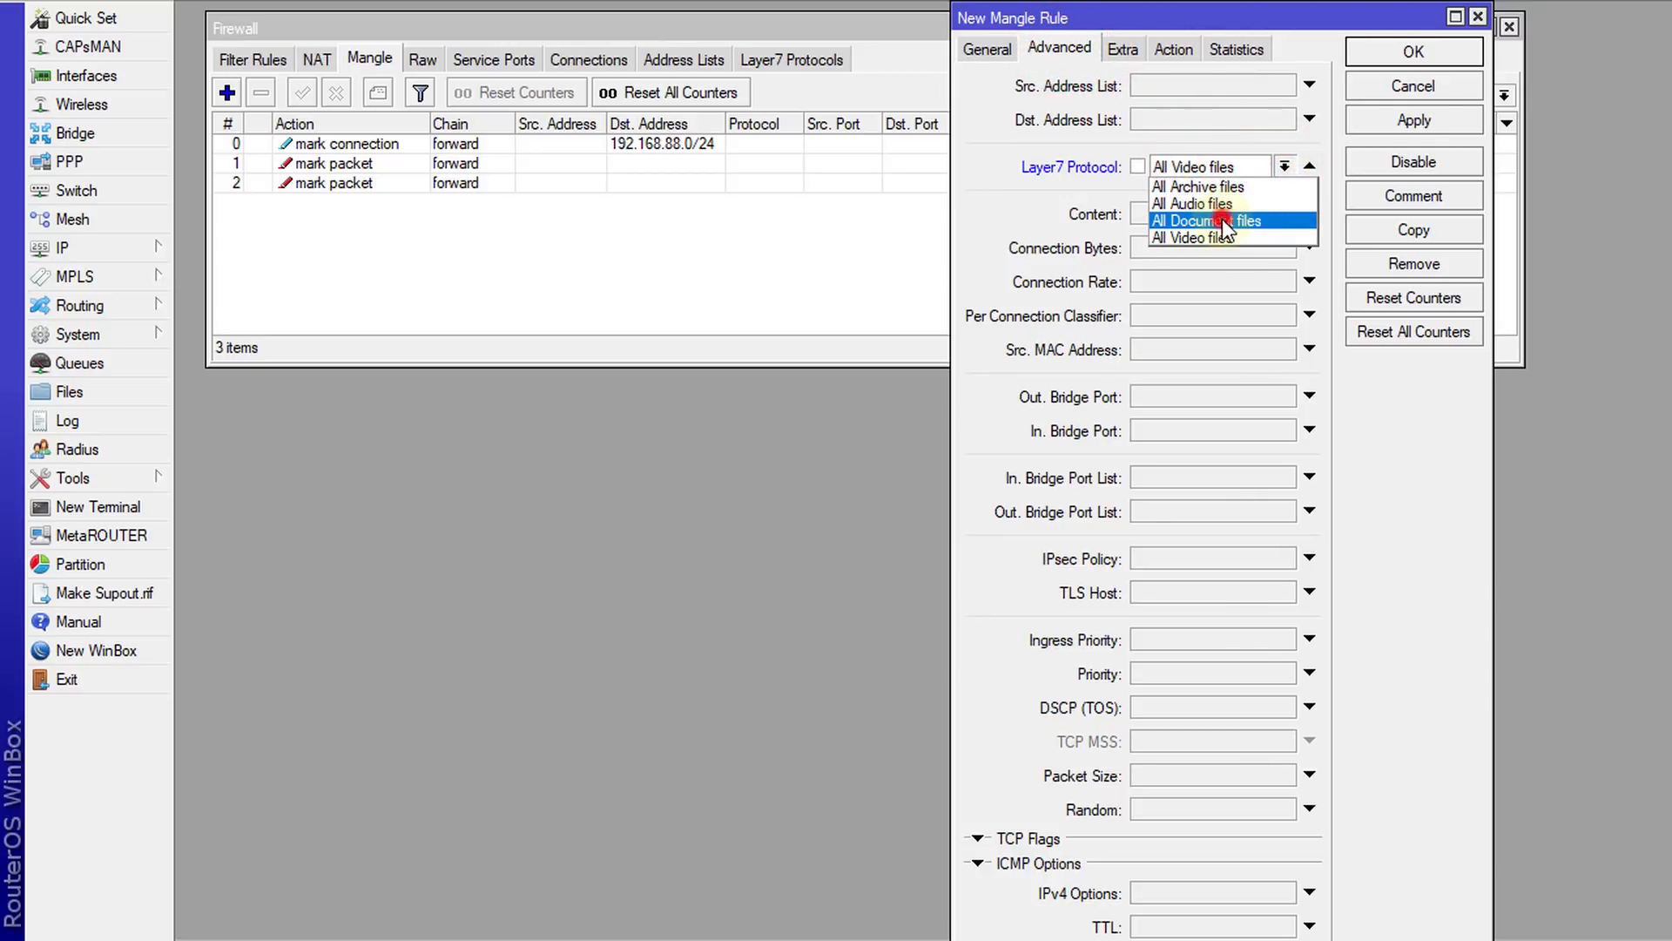
Set the document rule's action to mark packet with the new packet mark doc_dw_pk and disable Passthrough.
{"action": "left_click", "coordinate": [1167, 52]}
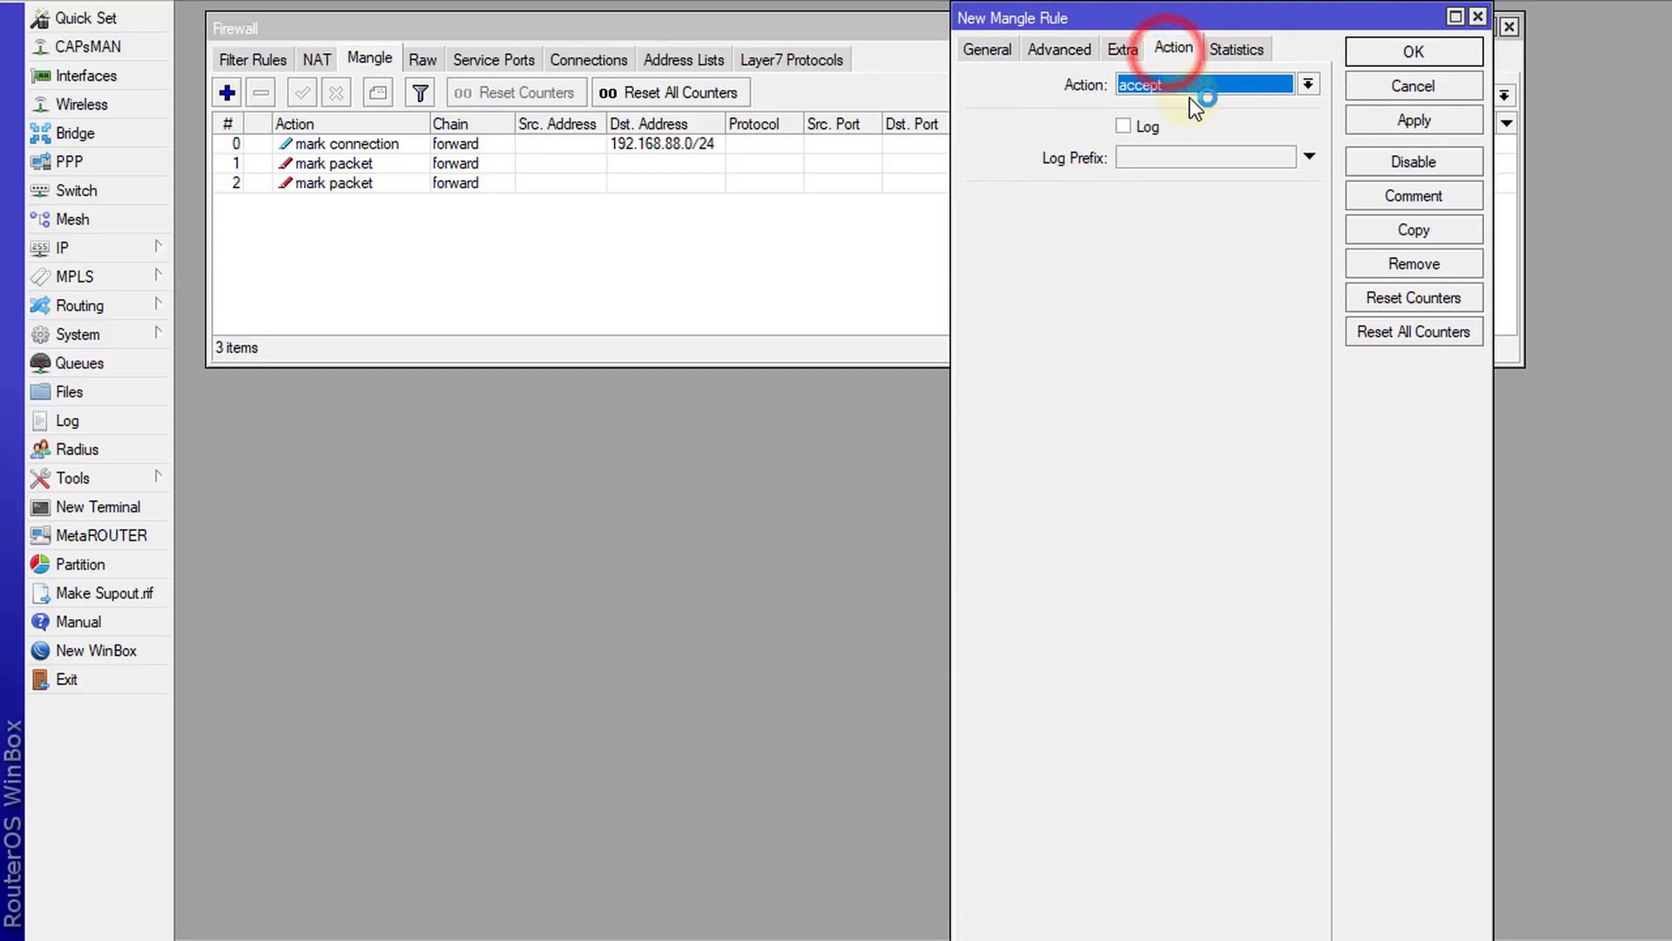
{"action": "left_click", "coordinate": [1210, 84]}
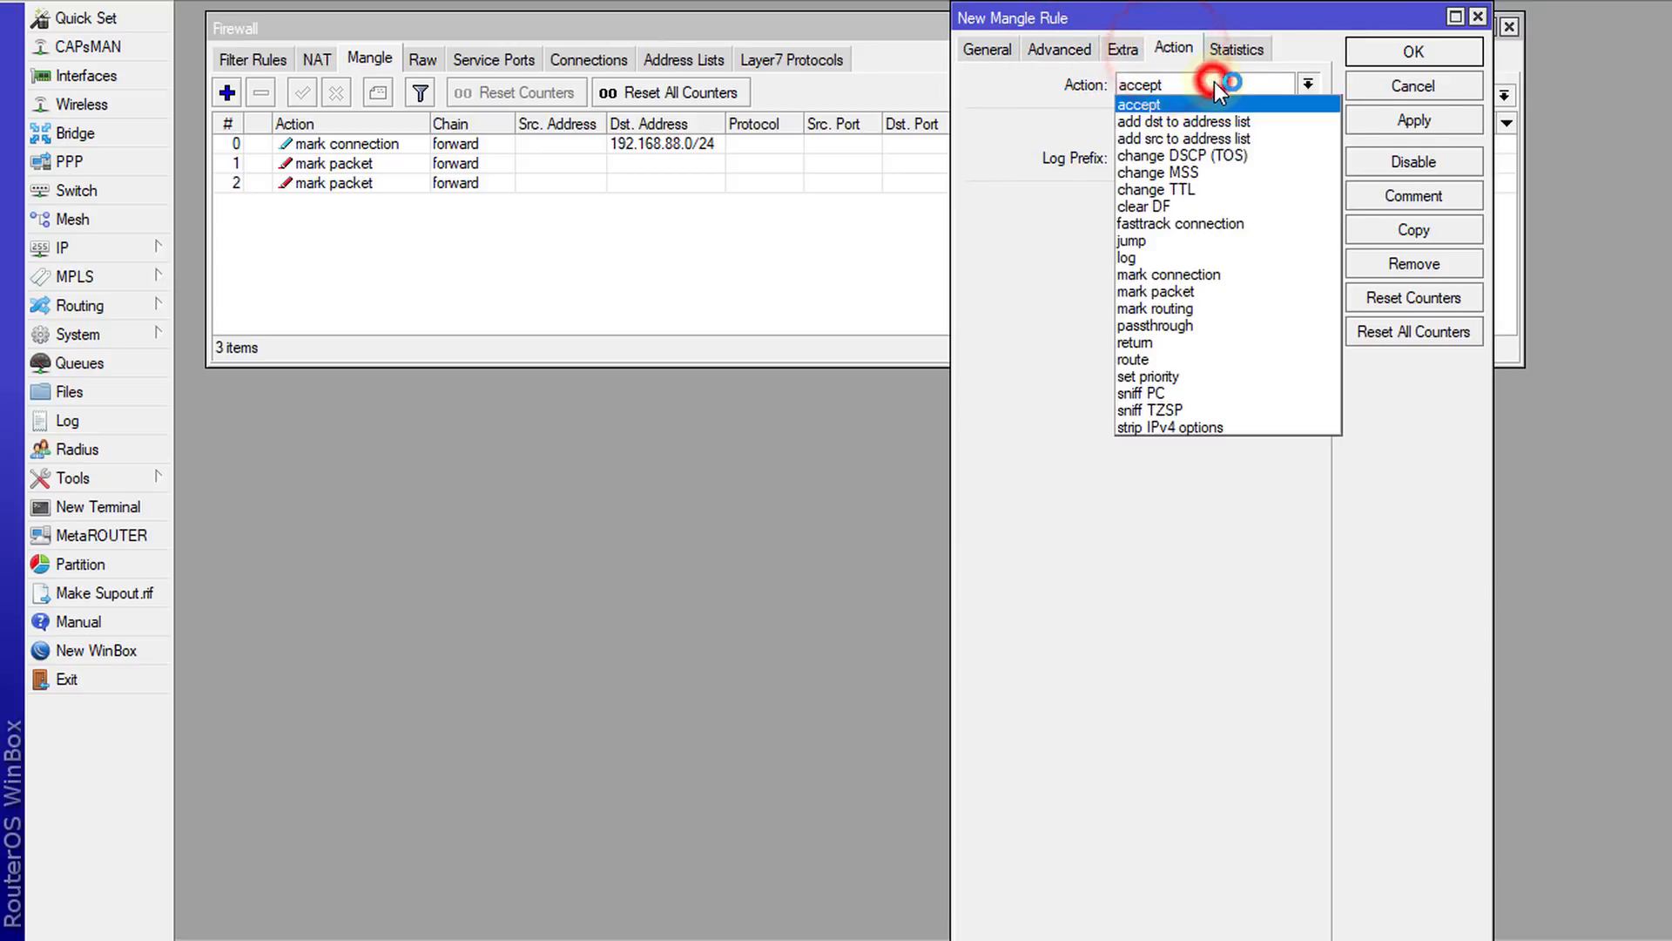
{"action": "left_click", "coordinate": [1205, 291]}
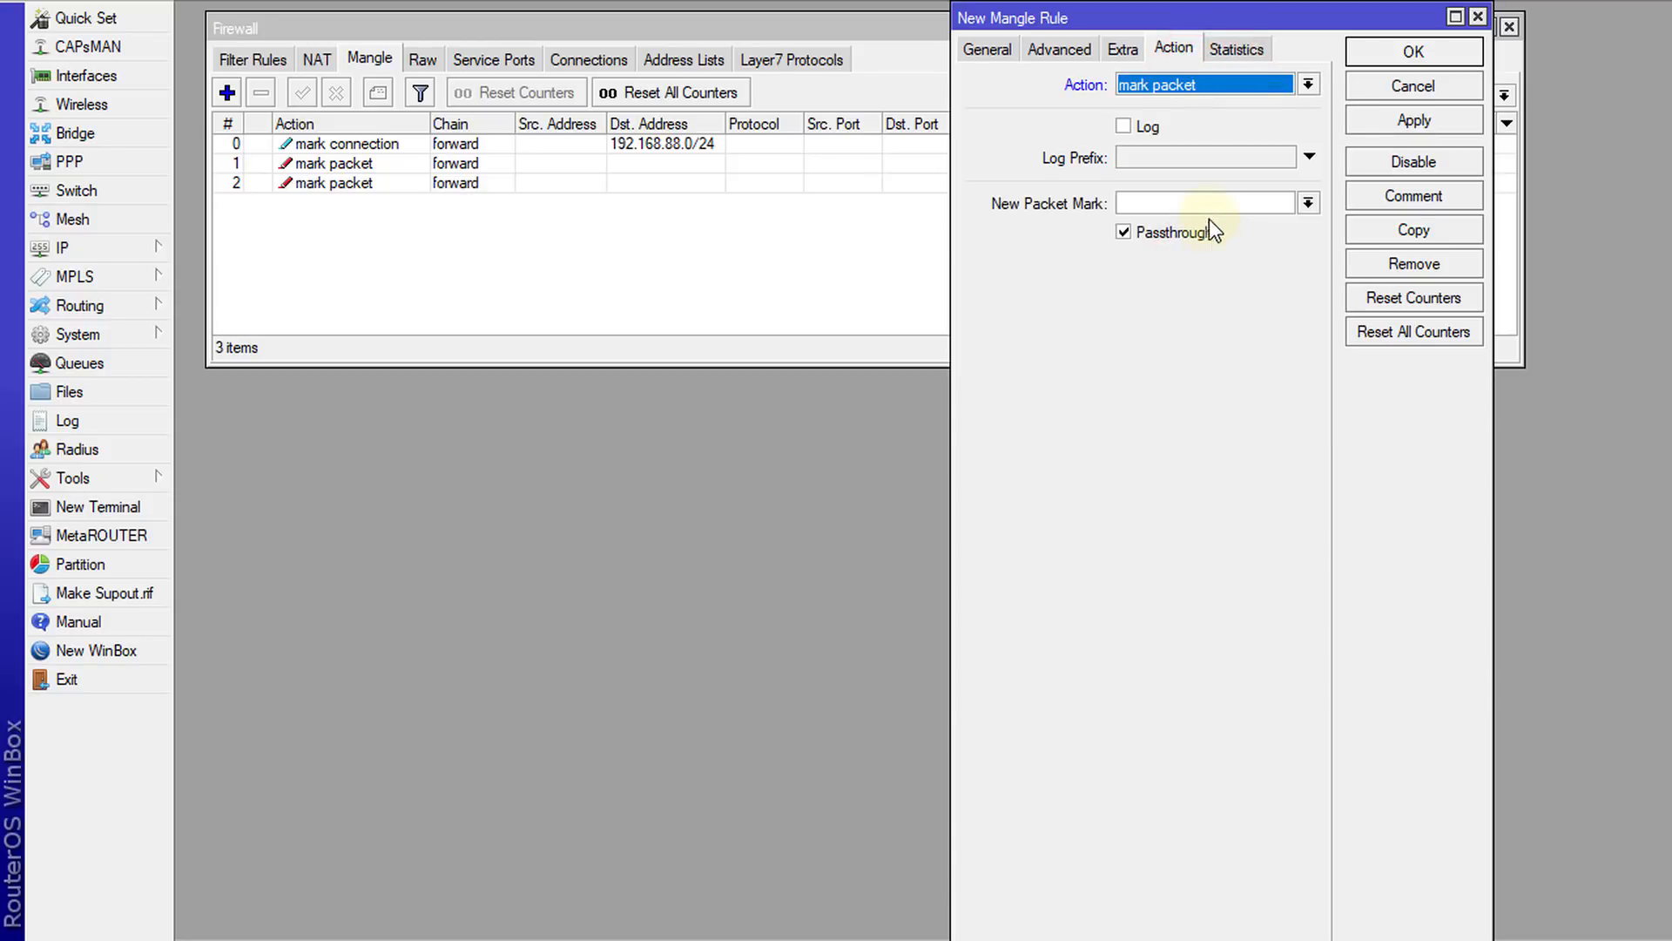
{"action": "left_click", "coordinate": [1216, 203]}
{"action": "type", "text": "doc_dw_pk"}
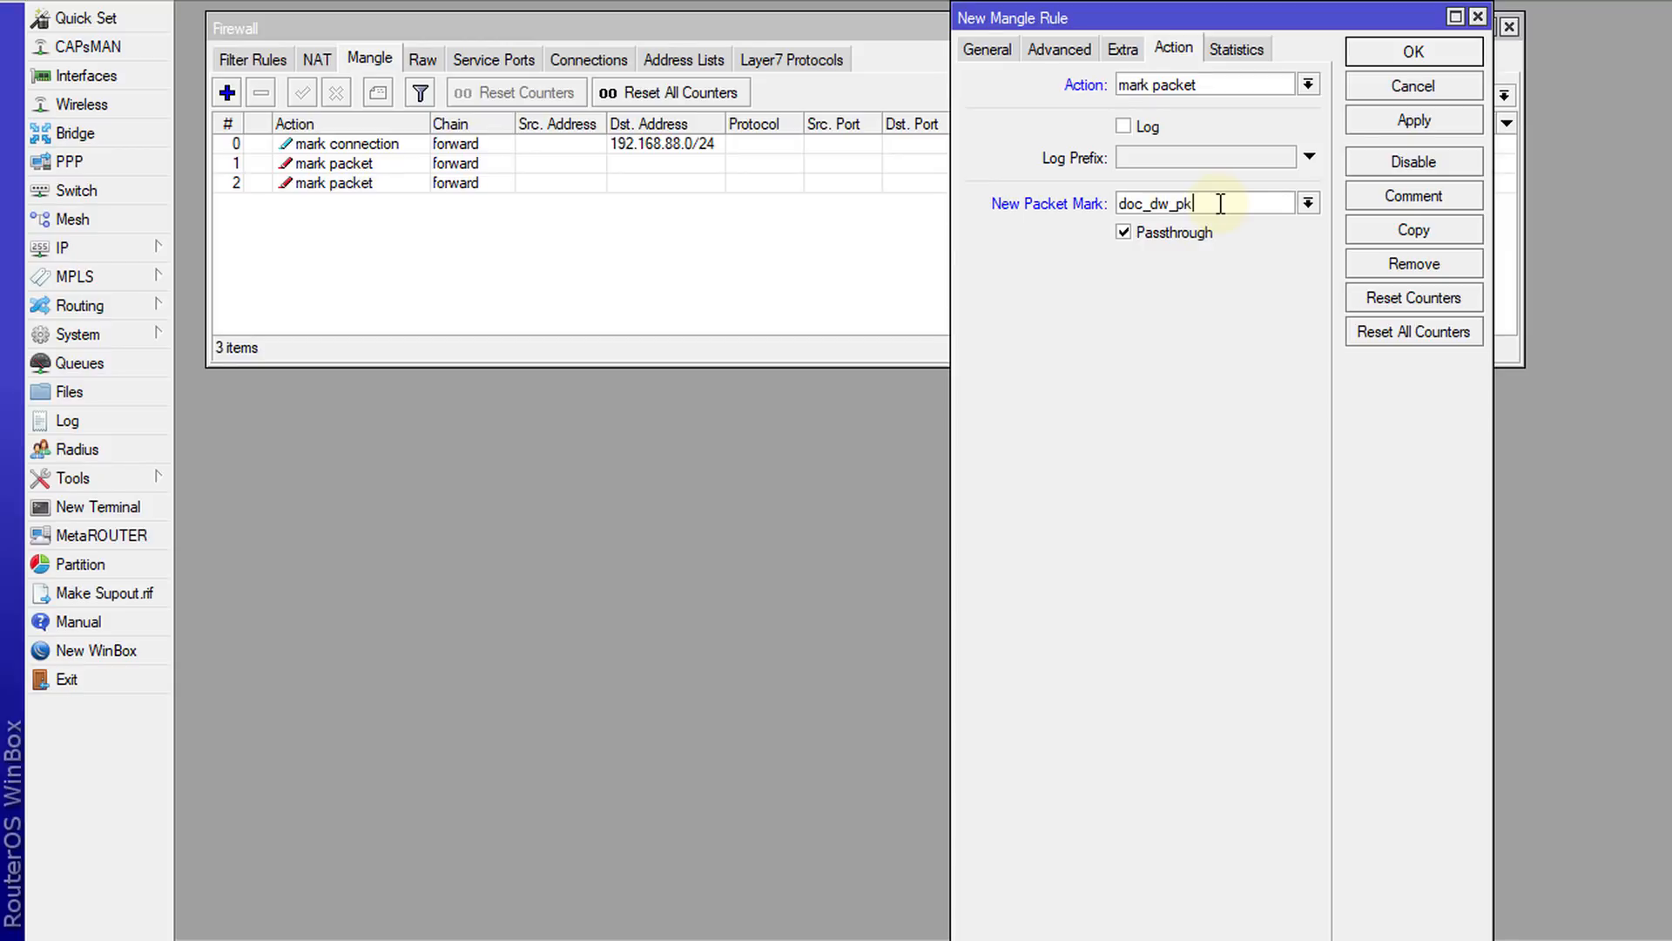
{"action": "double_click", "coordinate": [1221, 204]}
{"action": "key", "text": "ctrl+c"}
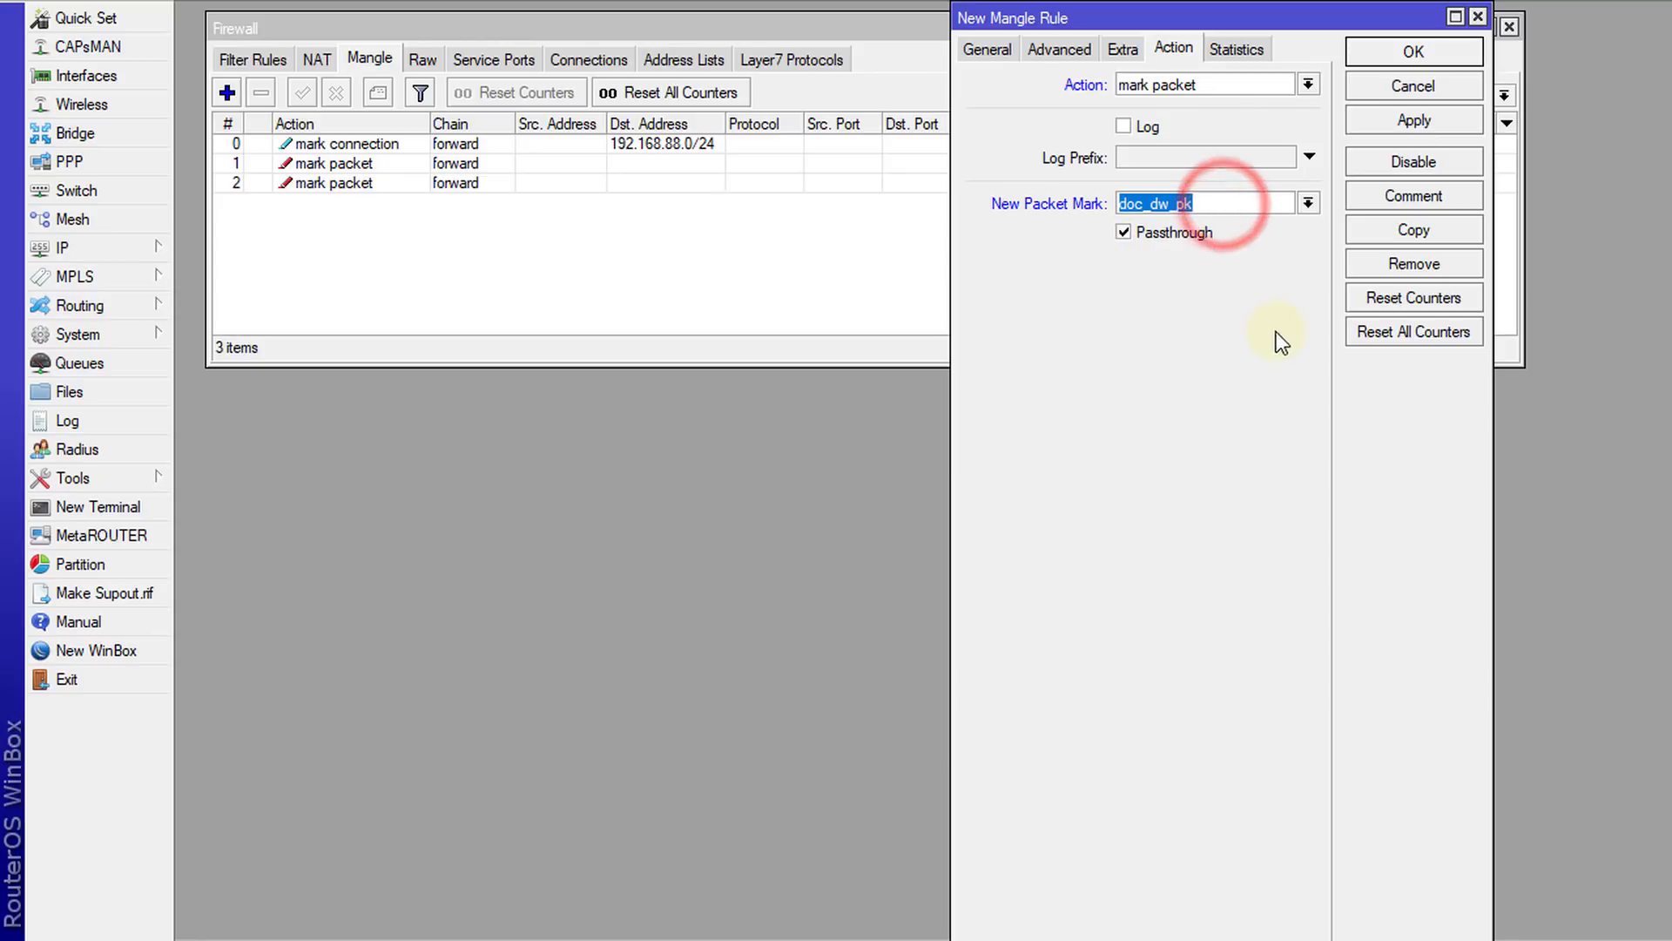
{"action": "left_click", "coordinate": [1158, 233]}
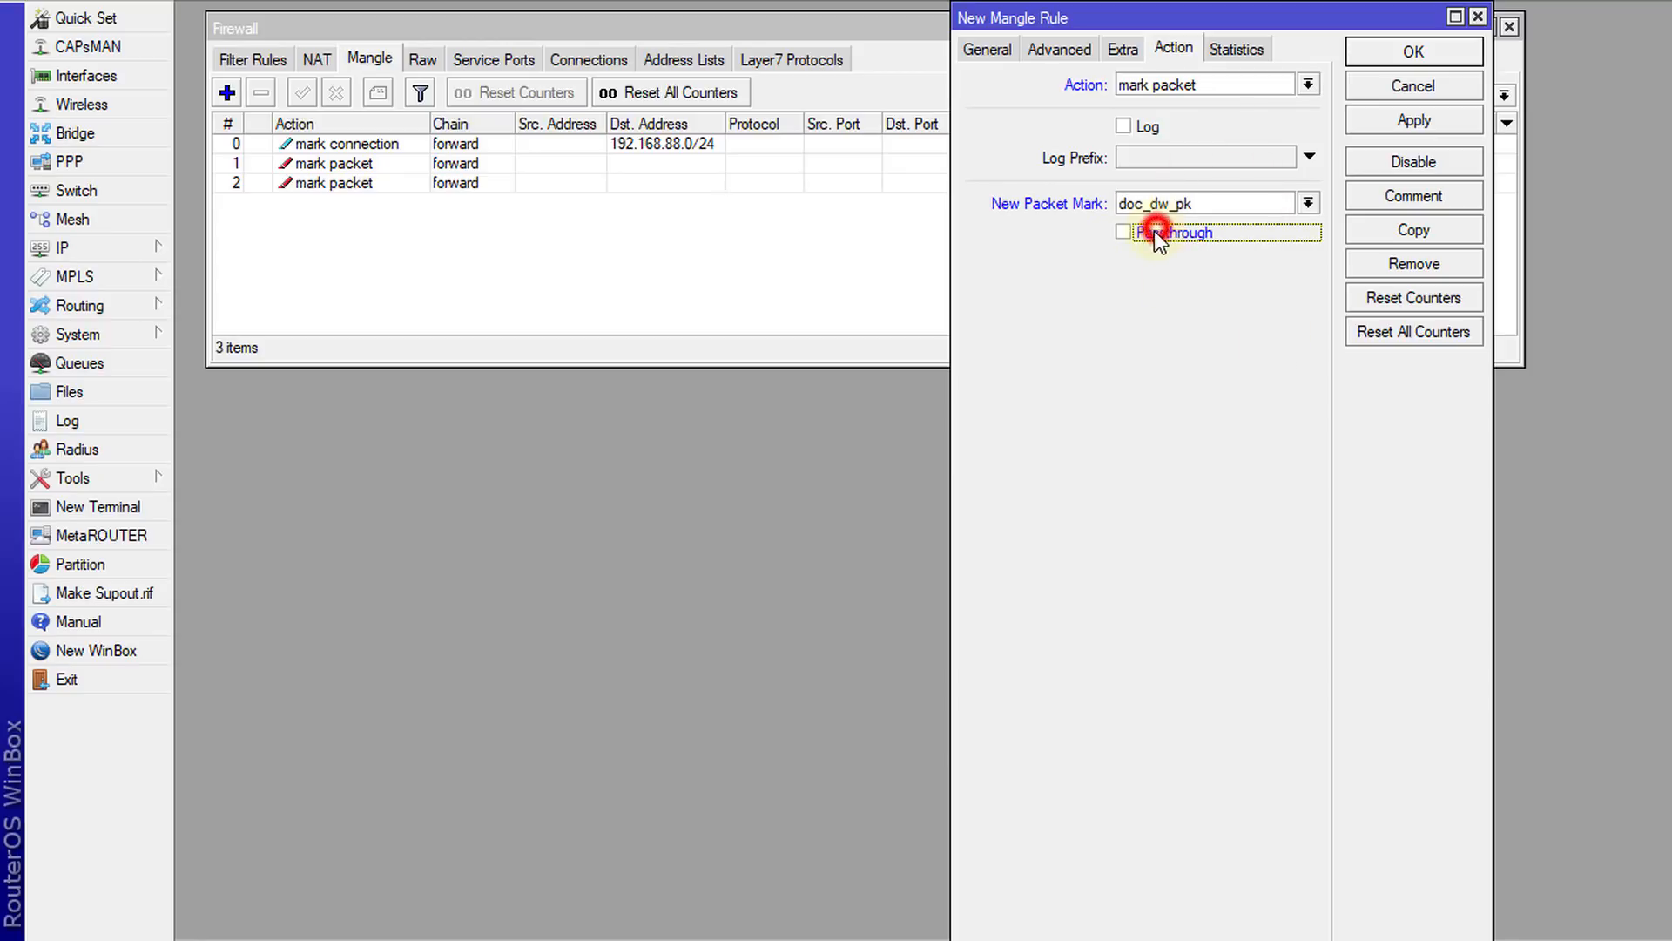
Add the packet mark name doc_dw_pk as the rule's comment and save the mangle rule.
{"action": "left_click", "coordinate": [1413, 197]}
{"action": "key", "text": "ctrl+v"}
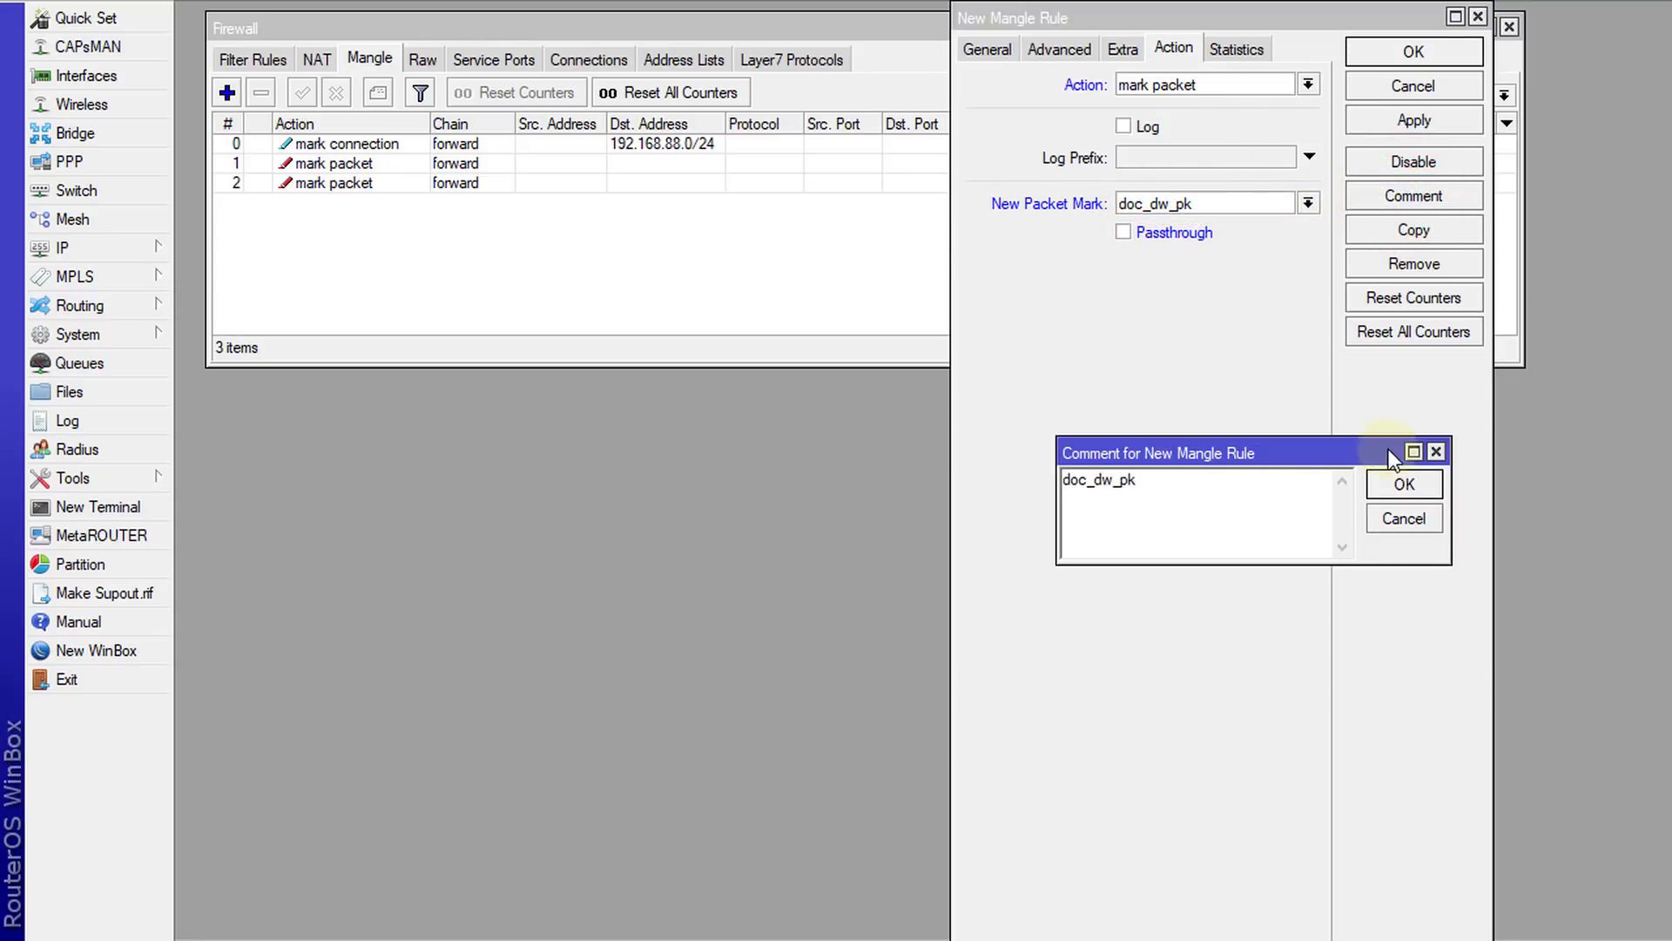
{"action": "left_click", "coordinate": [1403, 480]}
{"action": "left_click", "coordinate": [1403, 51]}
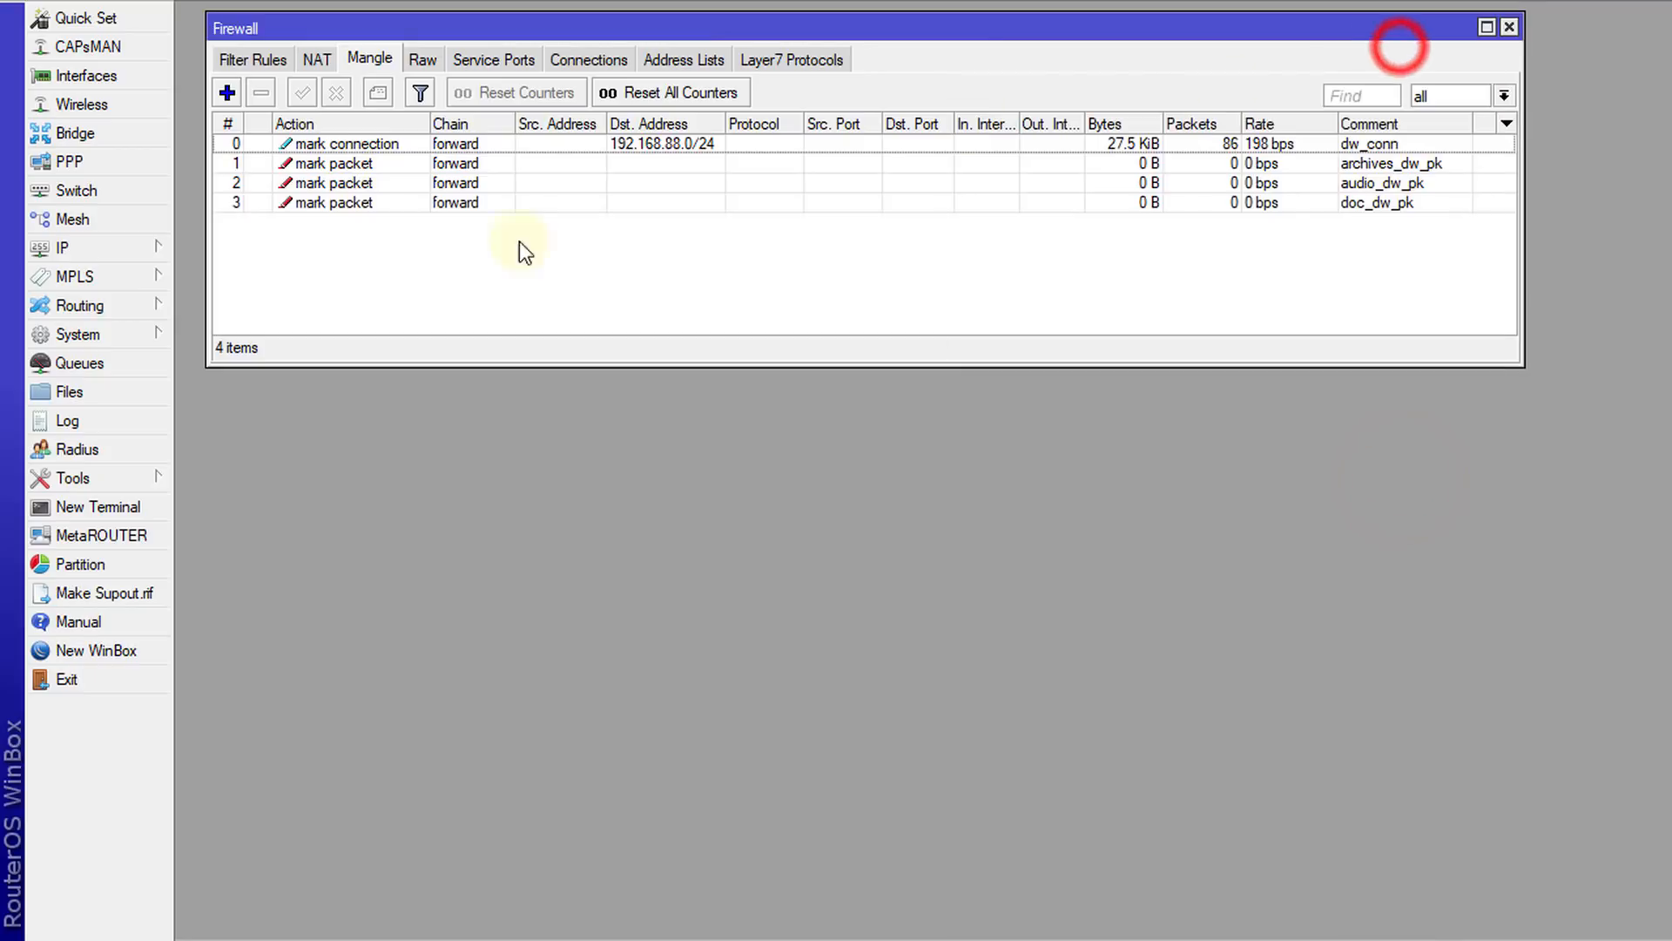
Start a fifth mangle rule with chain forward that matches the connection mark dw_conn.
{"action": "left_click", "coordinate": [227, 93]}
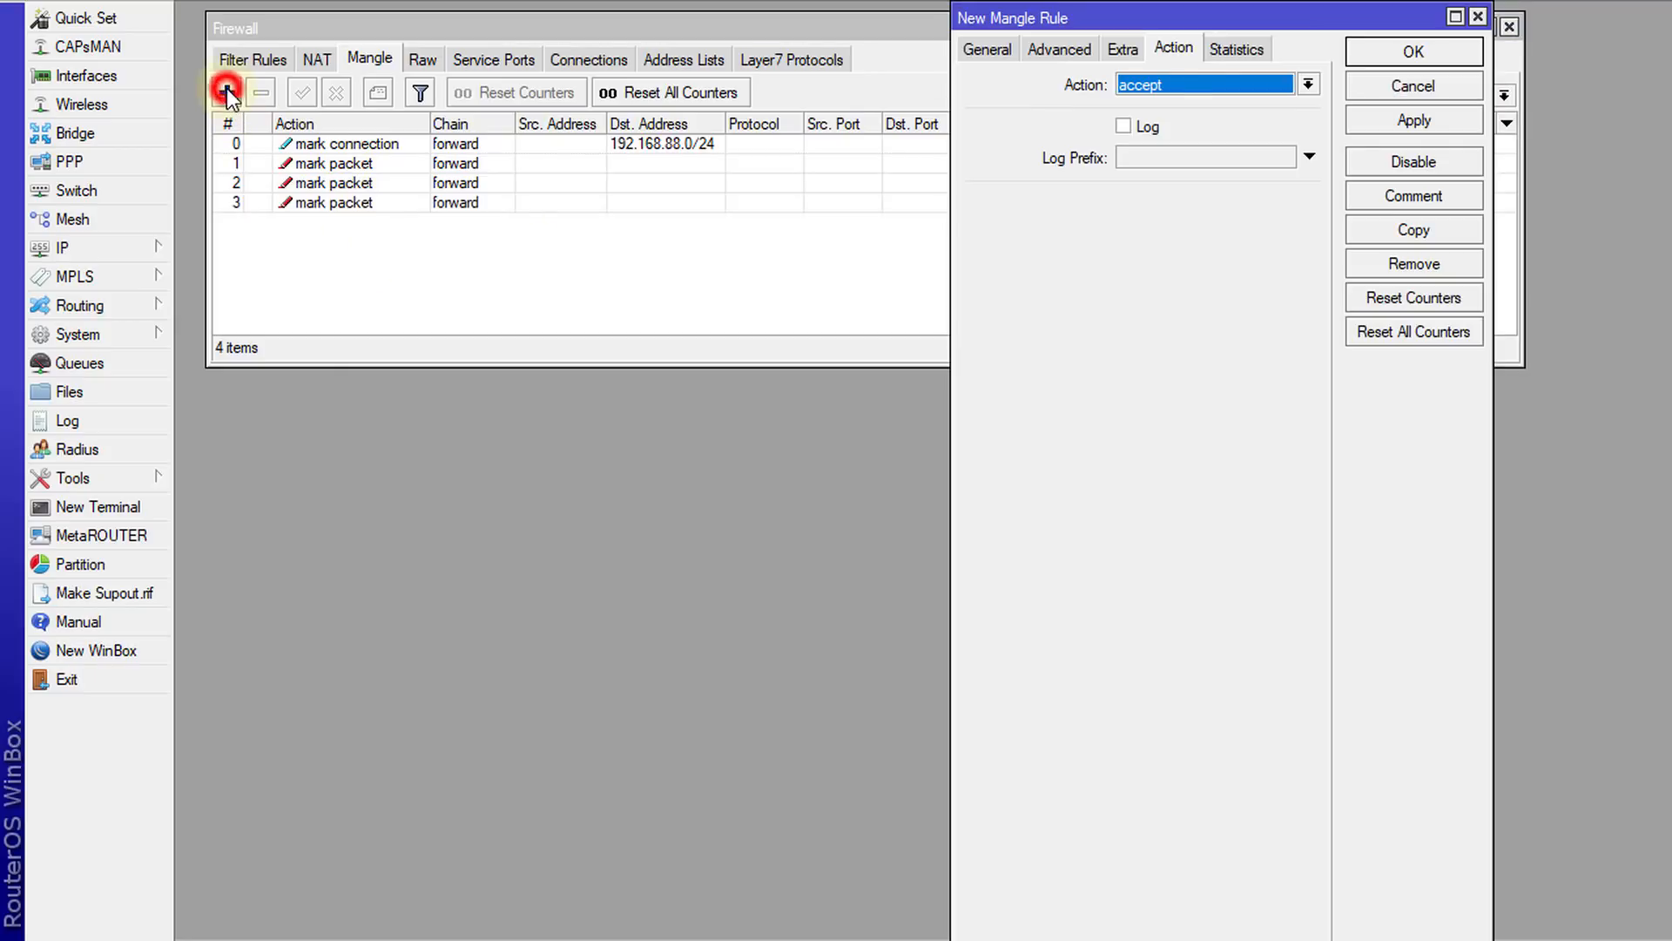
{"action": "left_click", "coordinate": [984, 48]}
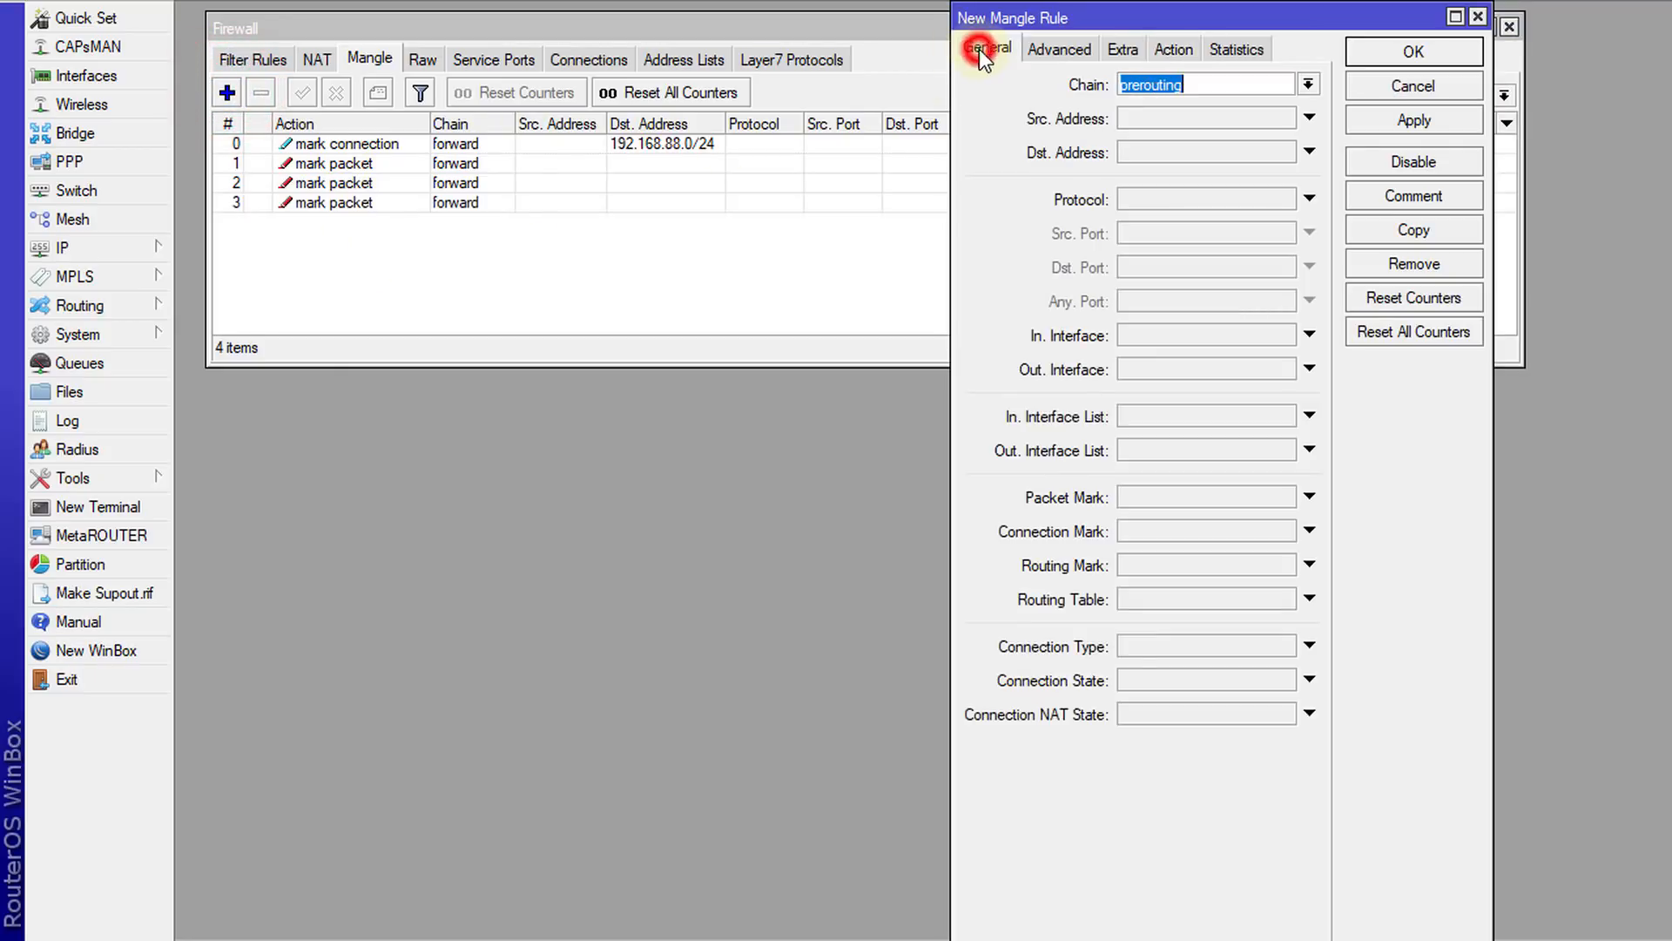
{"action": "left_click", "coordinate": [1308, 83]}
{"action": "left_click", "coordinate": [1232, 106]}
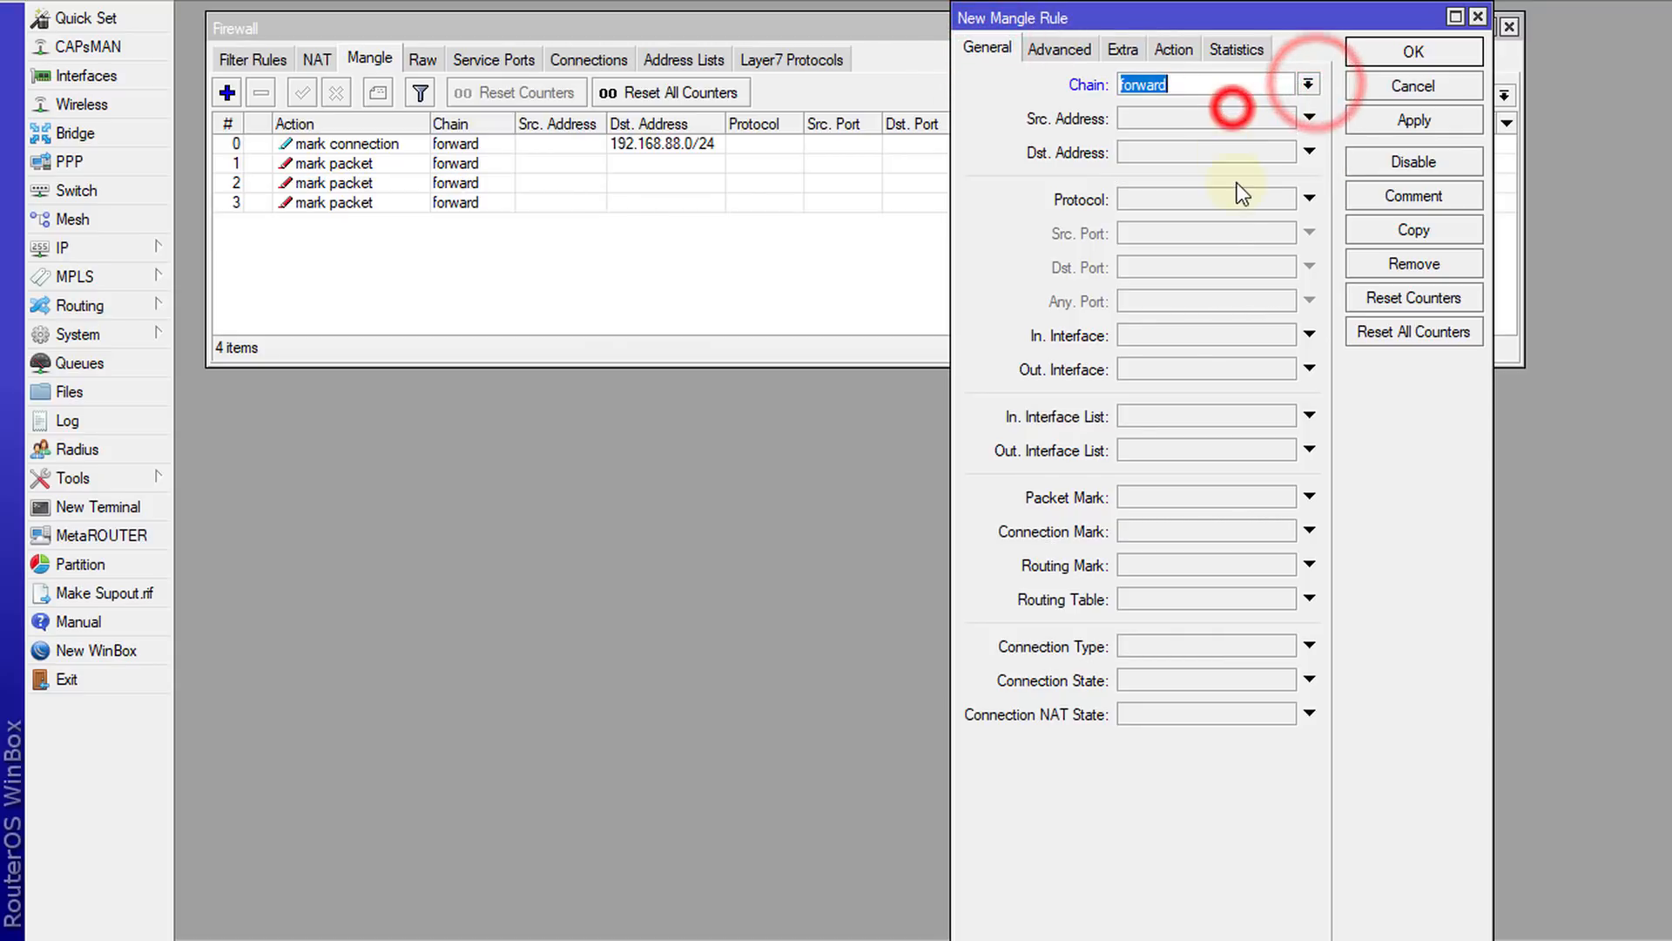
{"action": "left_click", "coordinate": [1167, 530]}
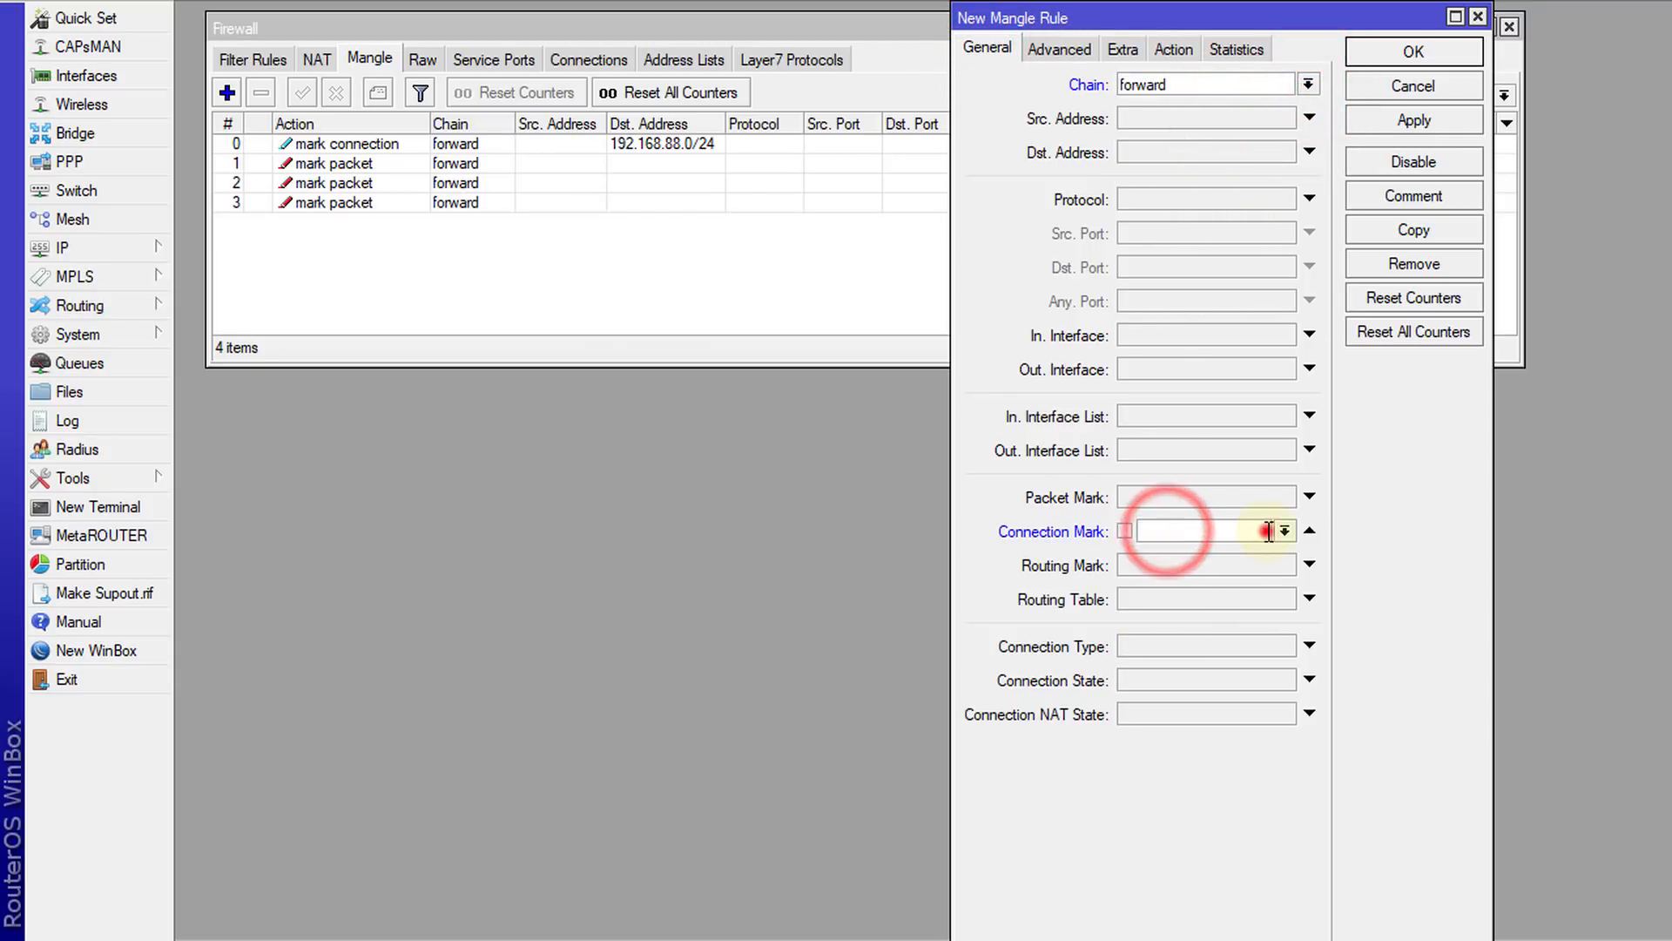
{"action": "left_click", "coordinate": [1284, 530]}
{"action": "left_click", "coordinate": [1225, 554]}
Match the fifth mangle rule to the Layer7 protocol All Video files.
{"action": "left_click", "coordinate": [1080, 50]}
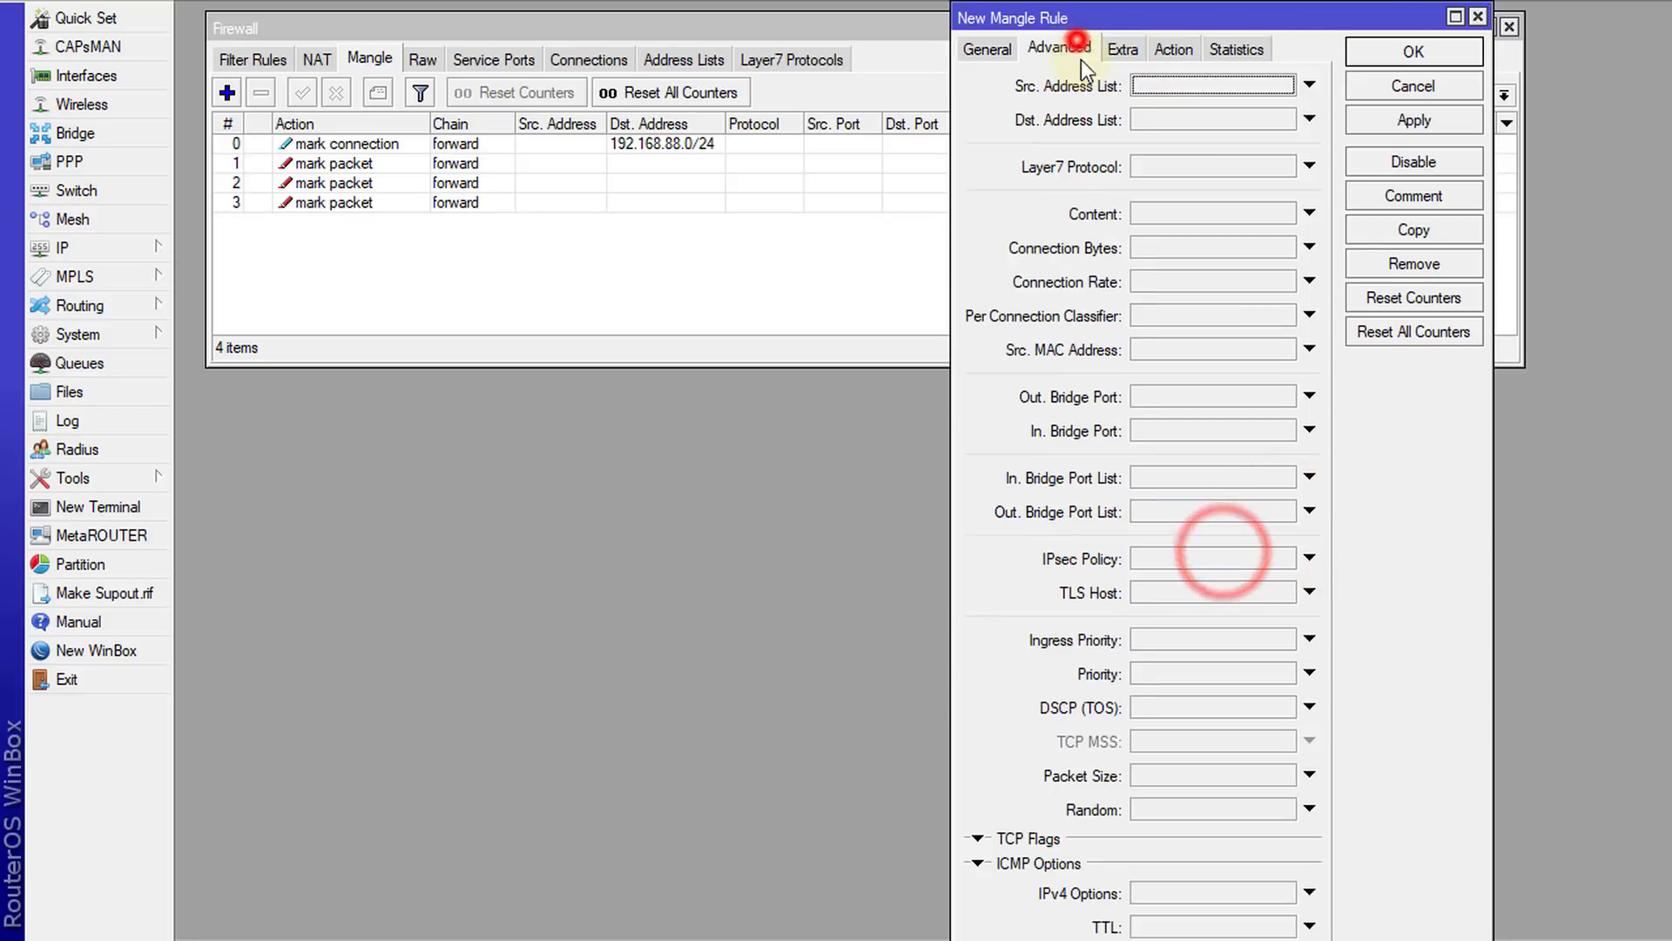
{"action": "left_click", "coordinate": [1219, 165]}
{"action": "left_click", "coordinate": [1266, 173]}
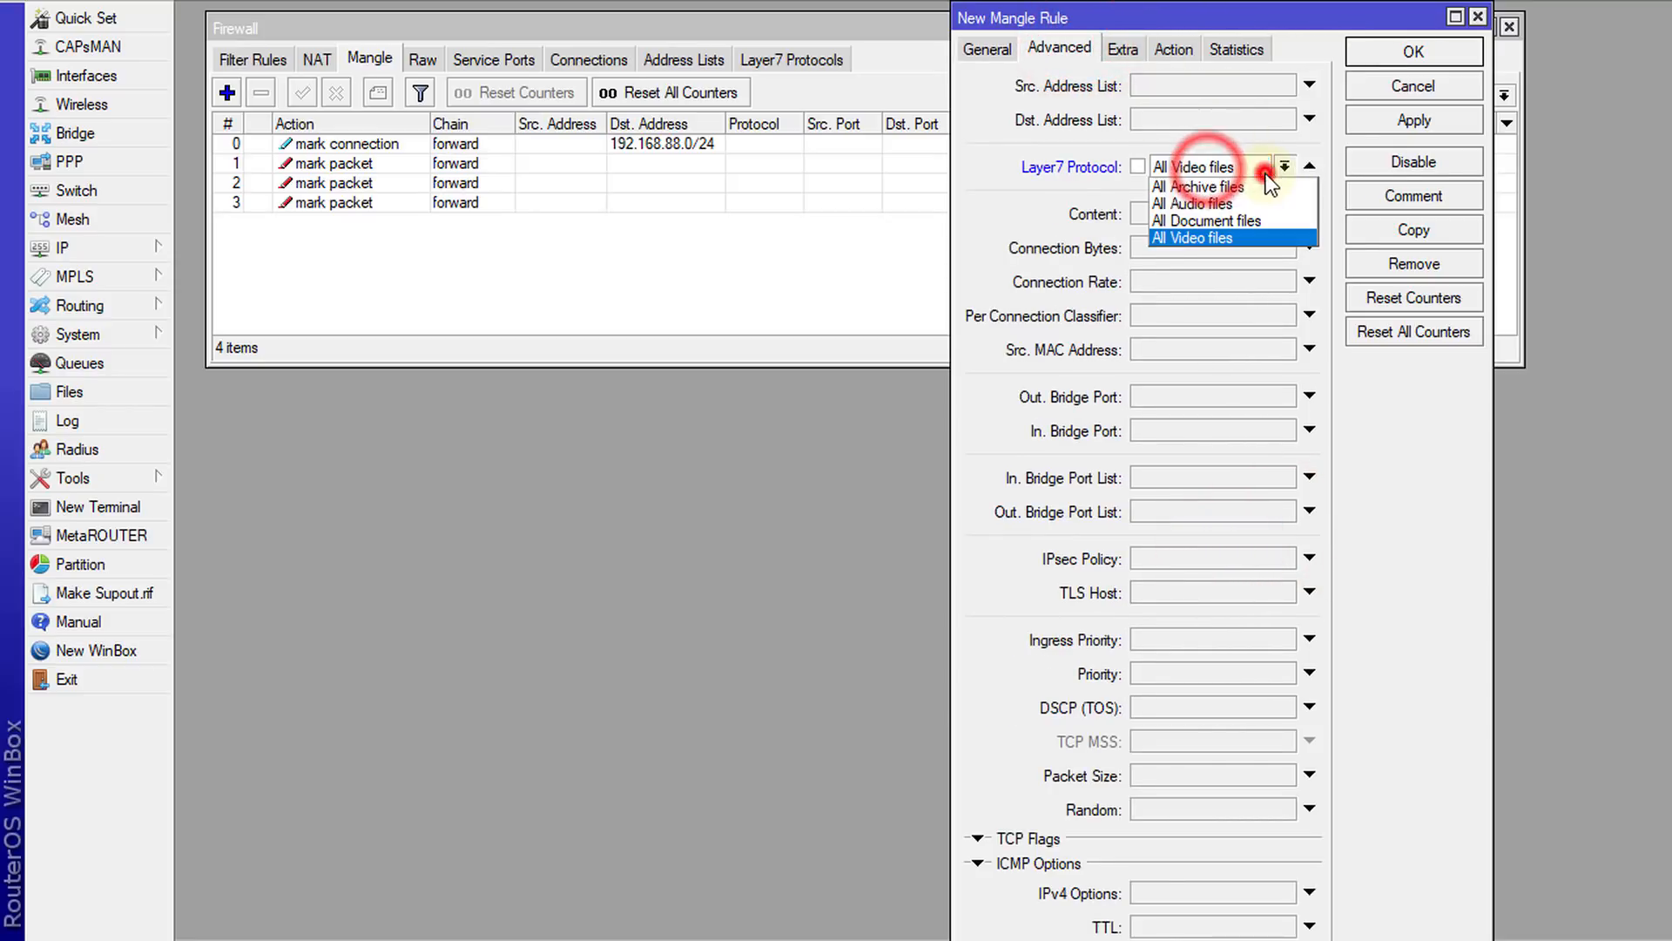
{"action": "left_click", "coordinate": [1221, 242]}
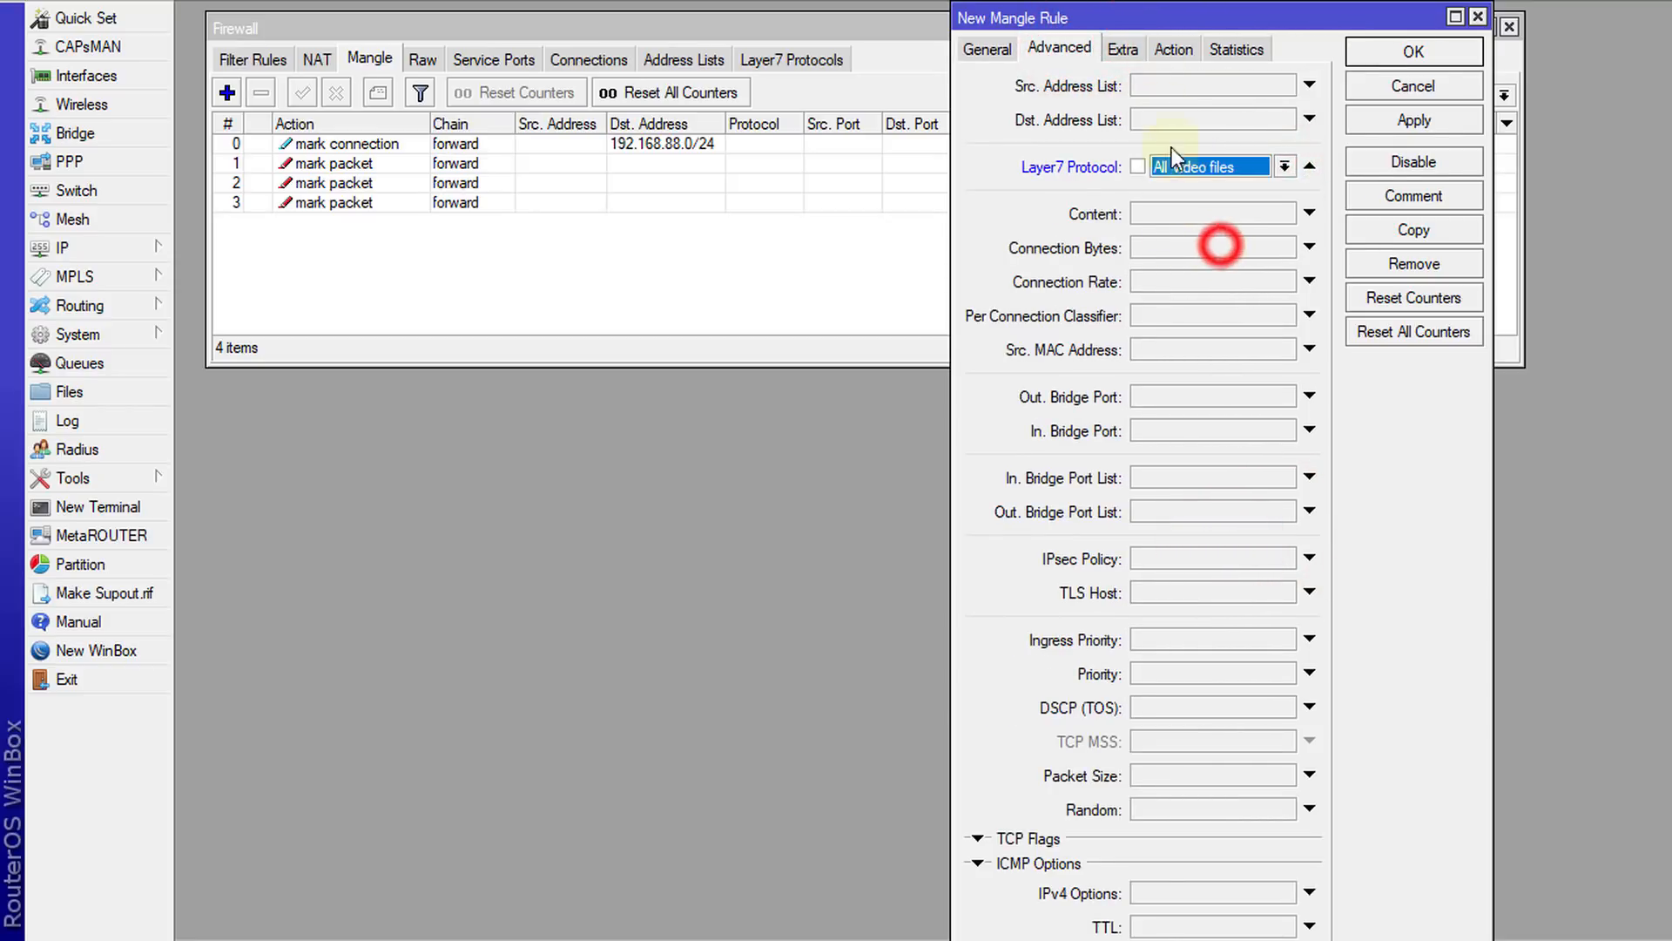
Set the video rule's action to mark packet with the new packet mark video_dw_conn and disable Passthrough.
{"action": "left_click", "coordinate": [1174, 49]}
{"action": "left_click", "coordinate": [1258, 86]}
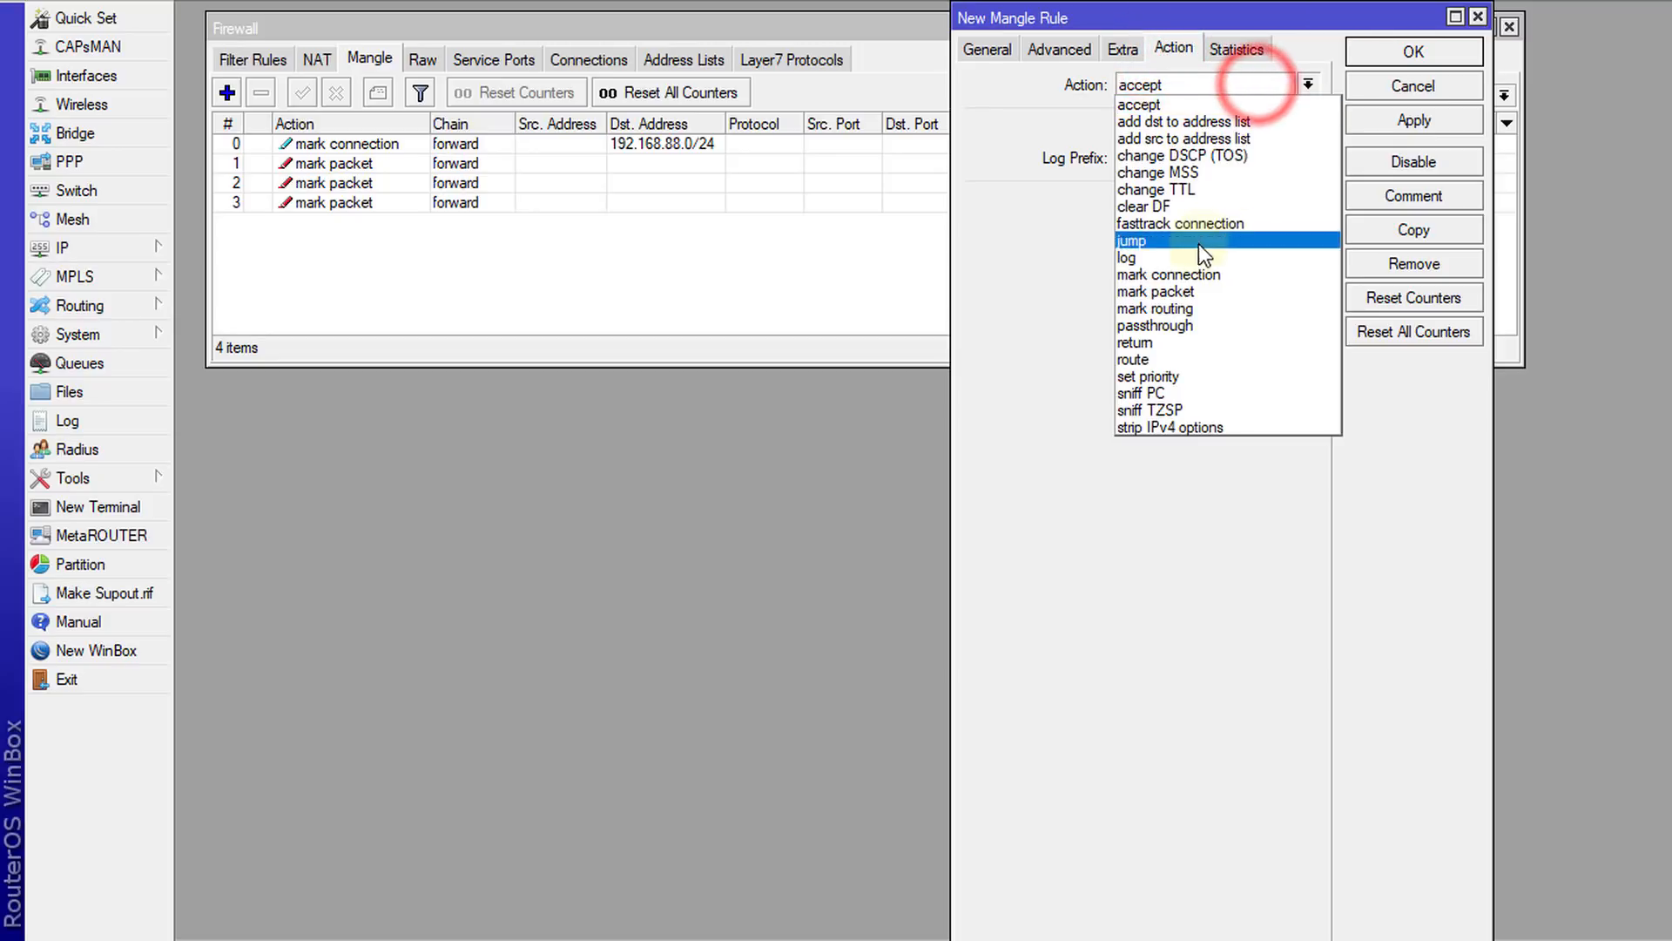
{"action": "left_click", "coordinate": [1184, 291]}
{"action": "left_click", "coordinate": [1206, 202]}
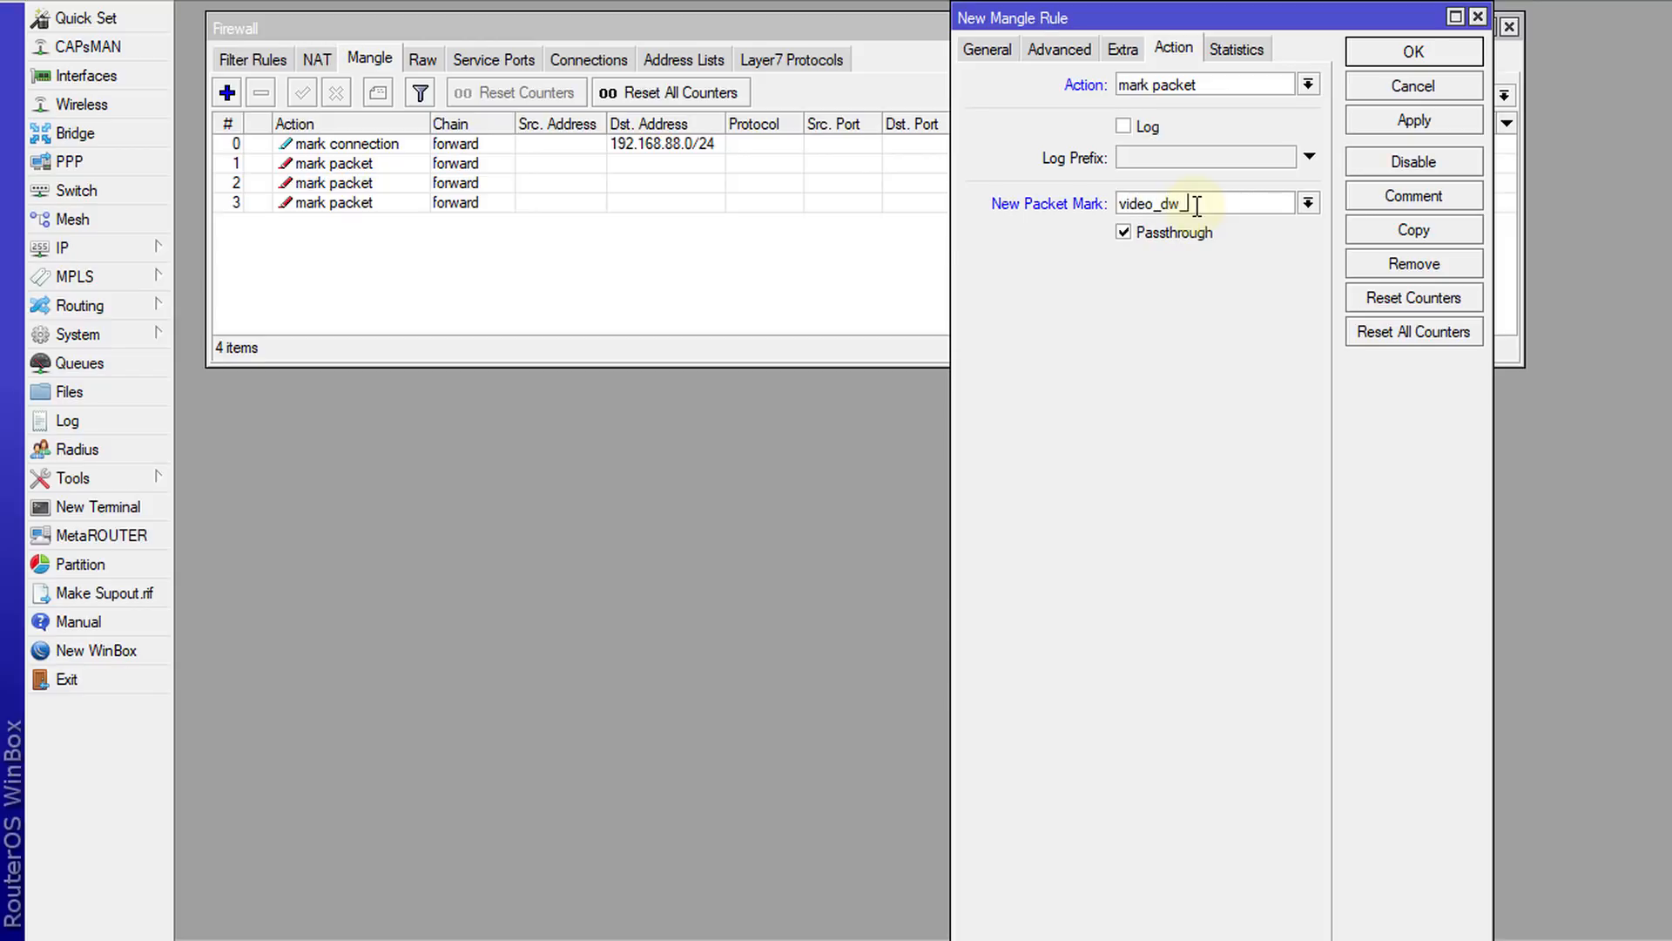
{"action": "type", "text": "video_dw_conn"}
{"action": "double_click", "coordinate": [1179, 213]}
{"action": "key", "text": "ctrl+c"}
{"action": "left_click", "coordinate": [1173, 235]}
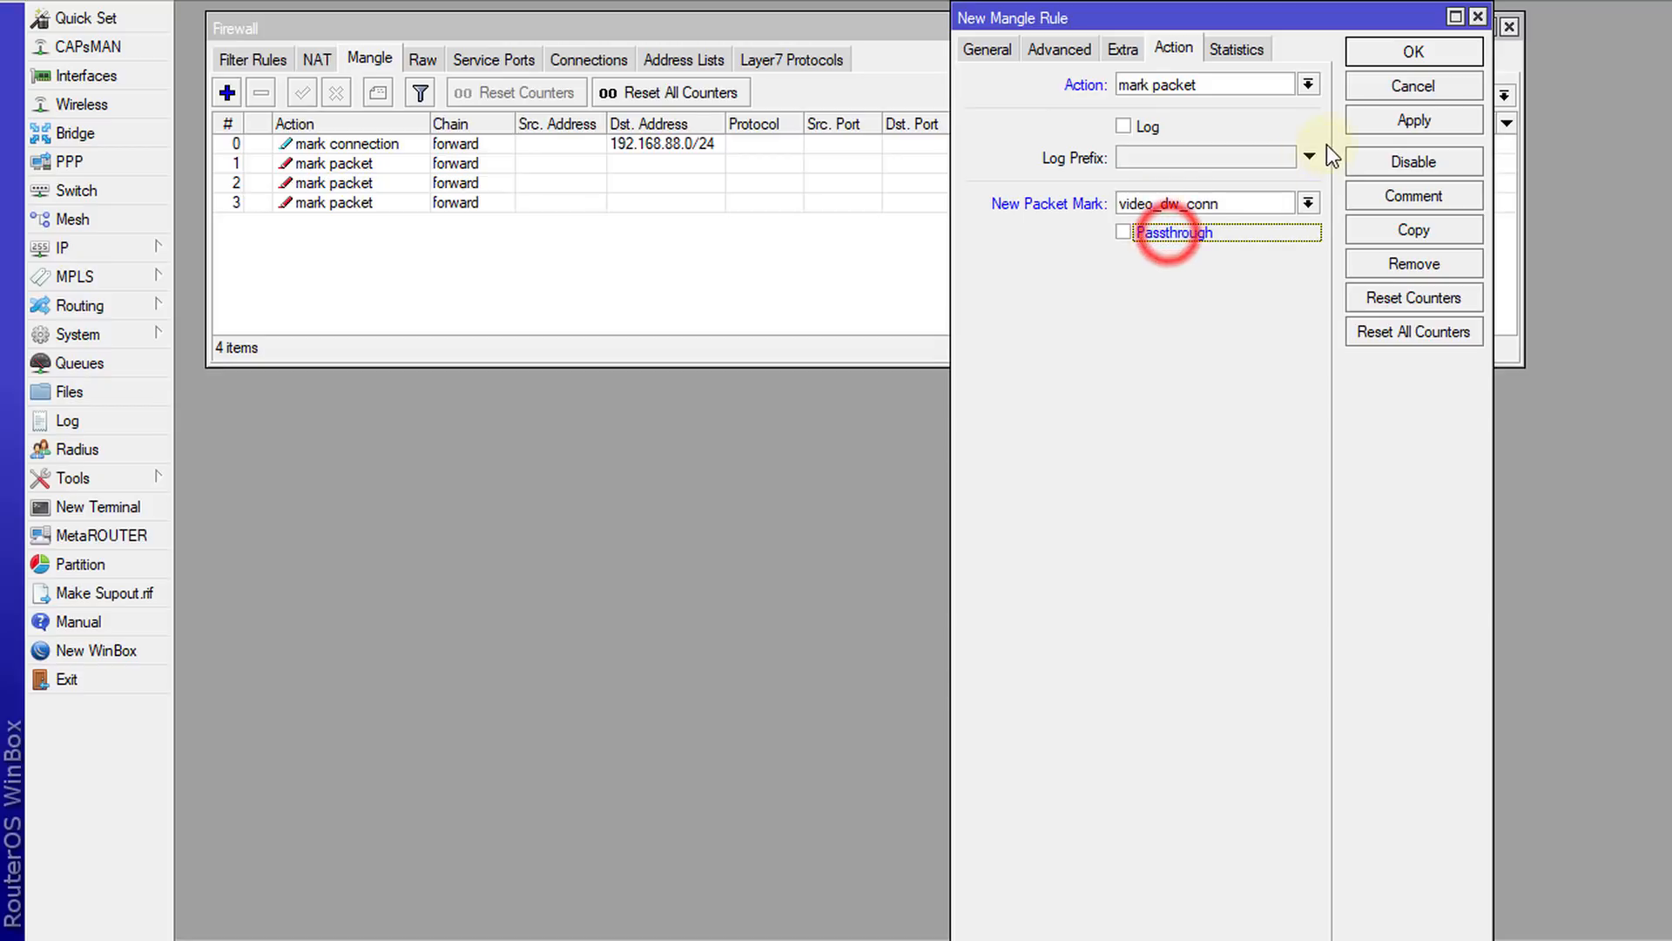
Add the packet mark name video_dw_conn as the video rule's comment and save the mangle rule.
{"action": "left_click", "coordinate": [1394, 203]}
{"action": "key", "text": "ctrl+v"}
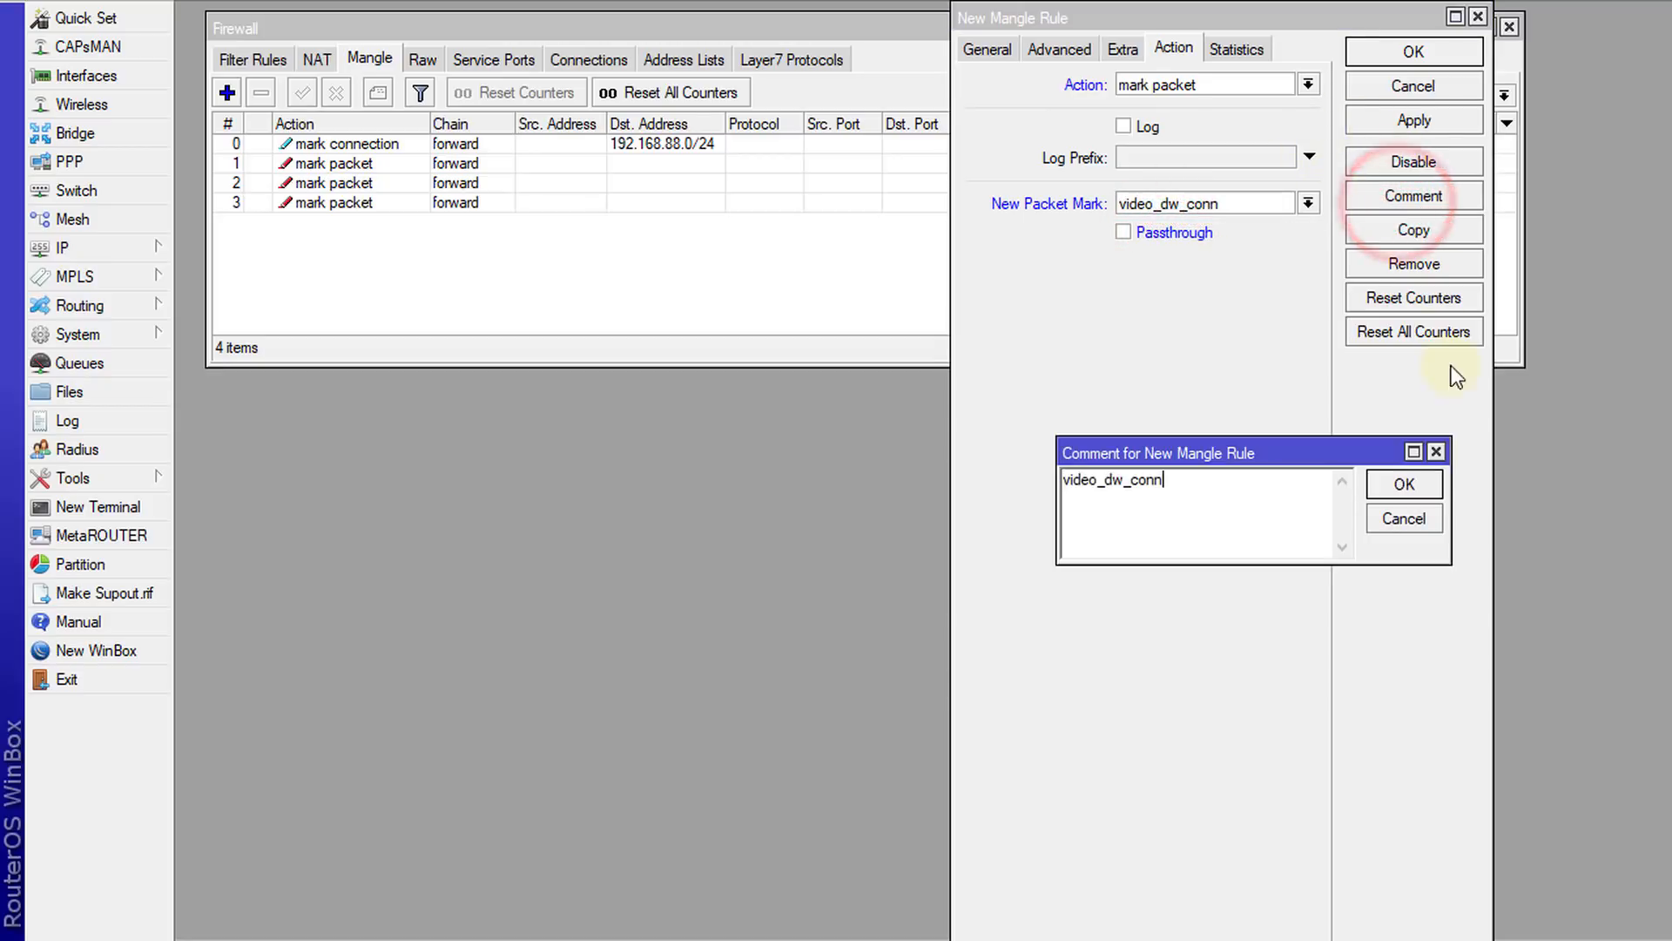
{"action": "left_click", "coordinate": [1406, 486]}
{"action": "left_click", "coordinate": [1411, 54]}
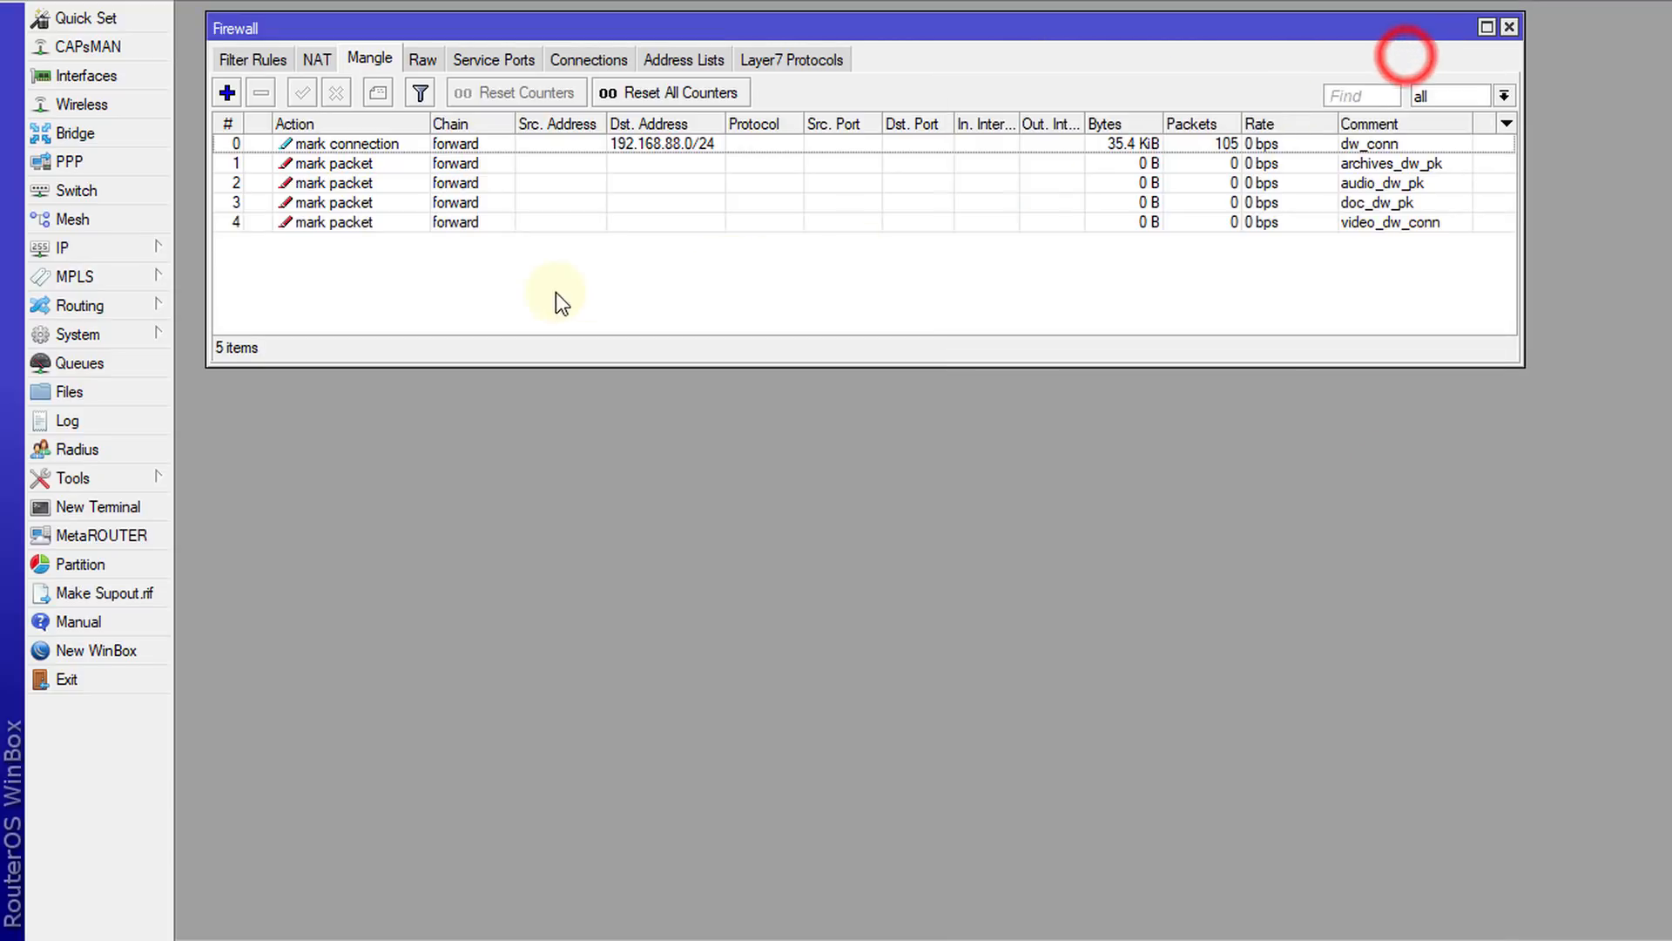
Start a sixth mangle rule with chain forward and source address 192.168.88.0/24.
{"action": "left_click", "coordinate": [229, 93]}
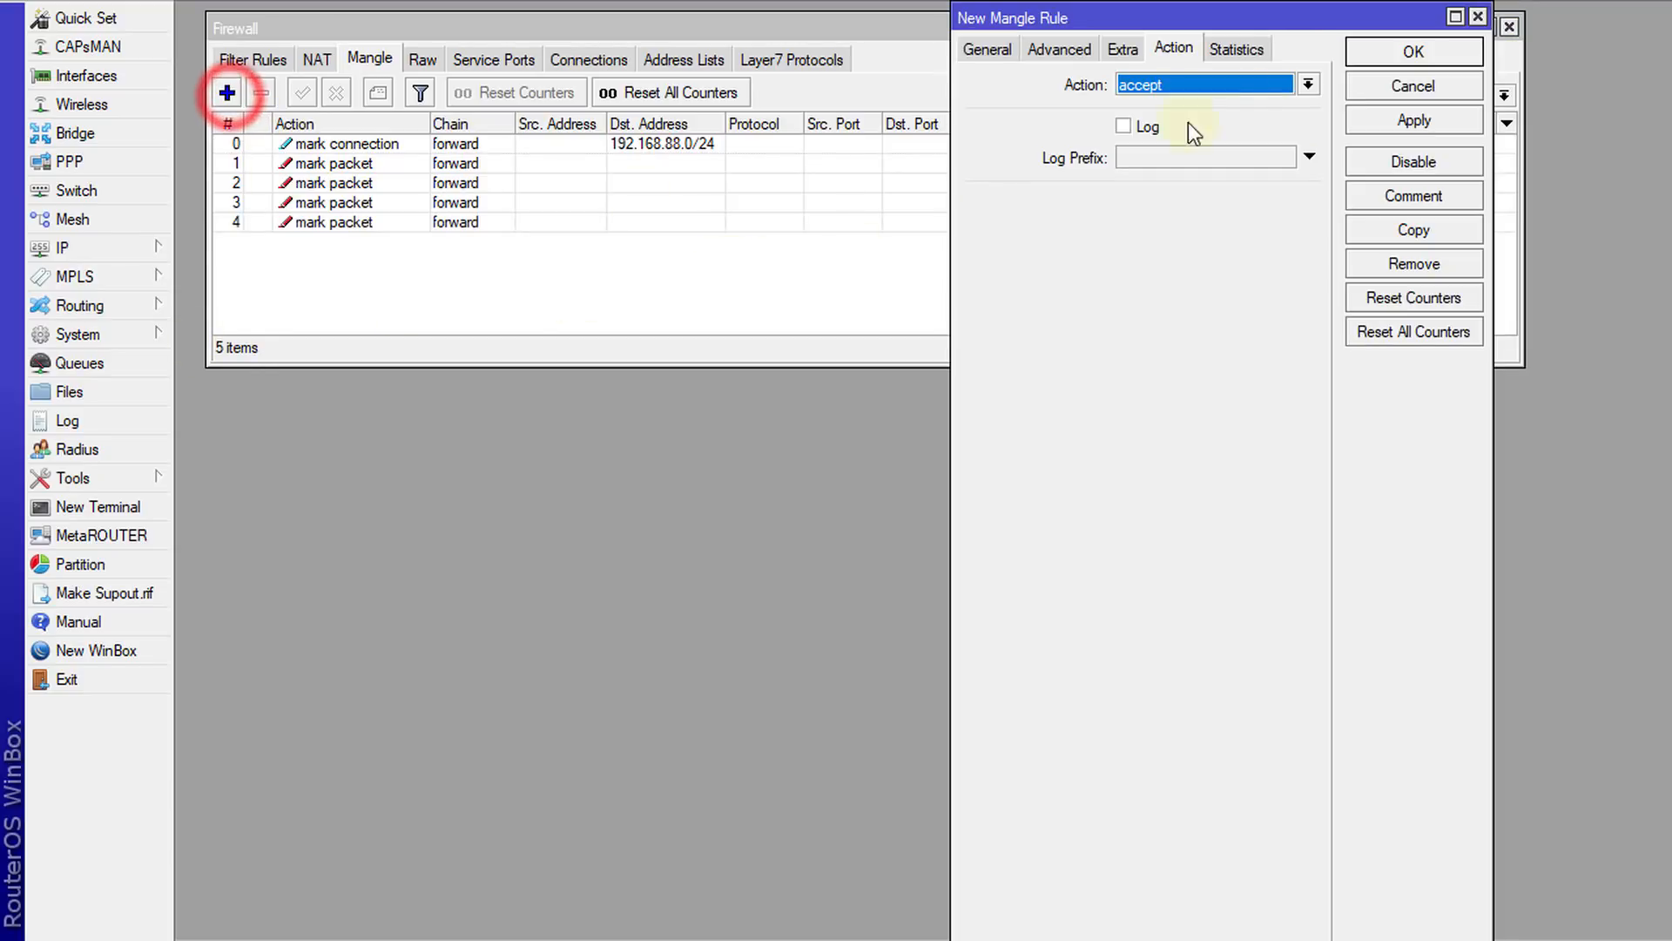
{"action": "left_click", "coordinate": [997, 48]}
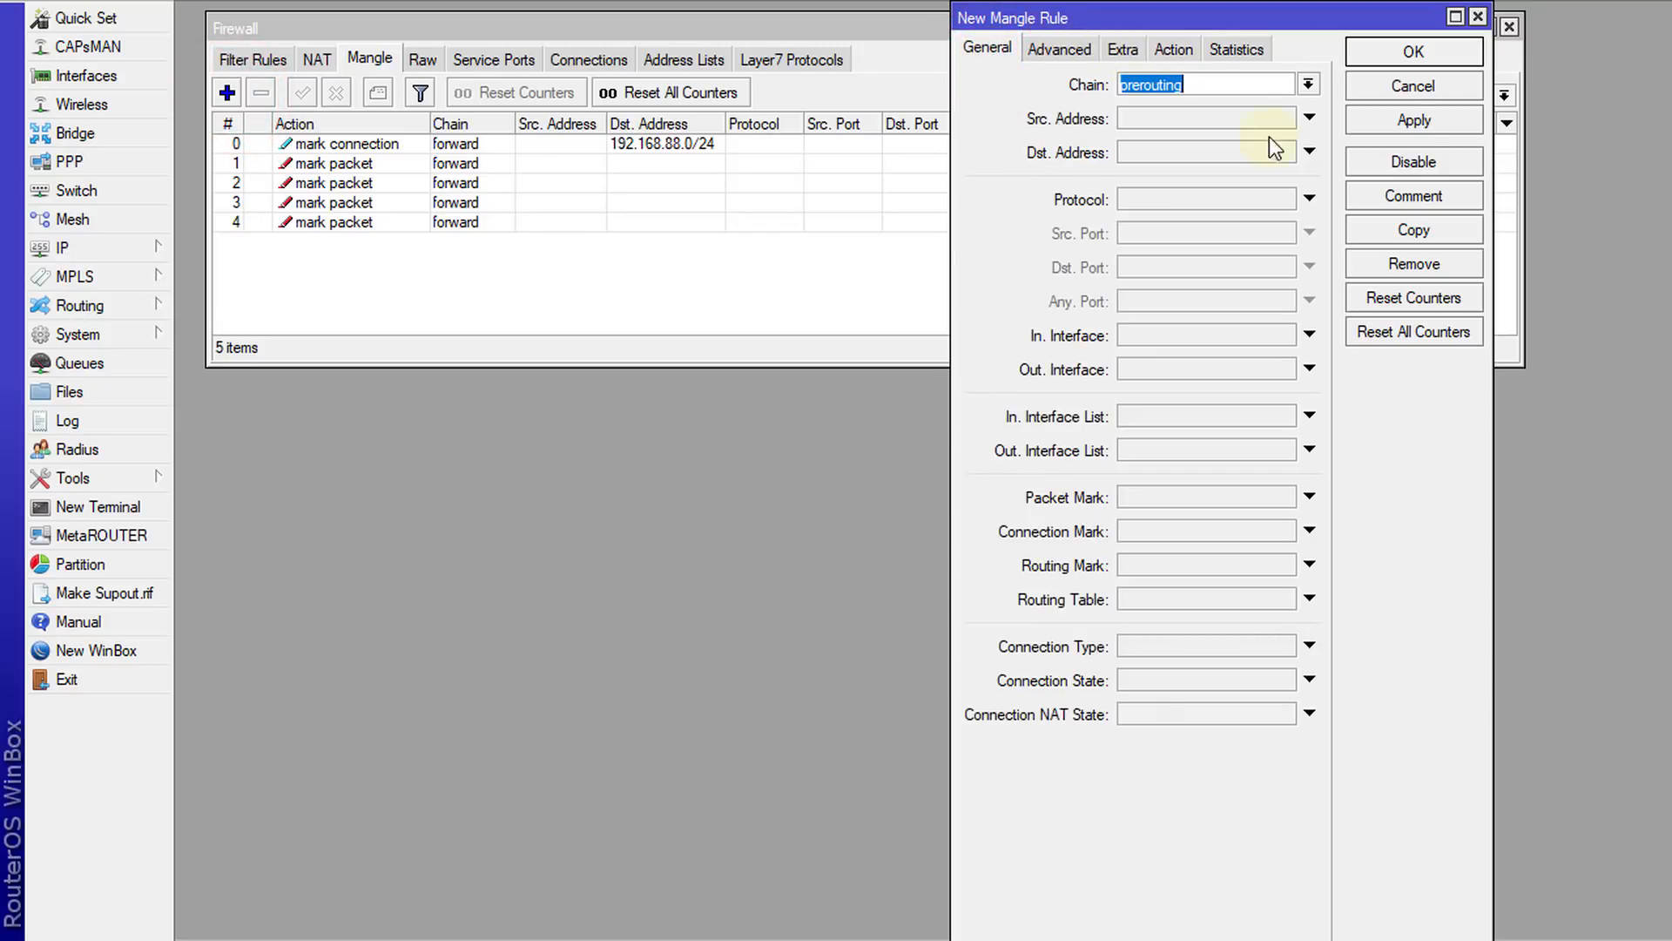
{"action": "left_click", "coordinate": [1308, 87]}
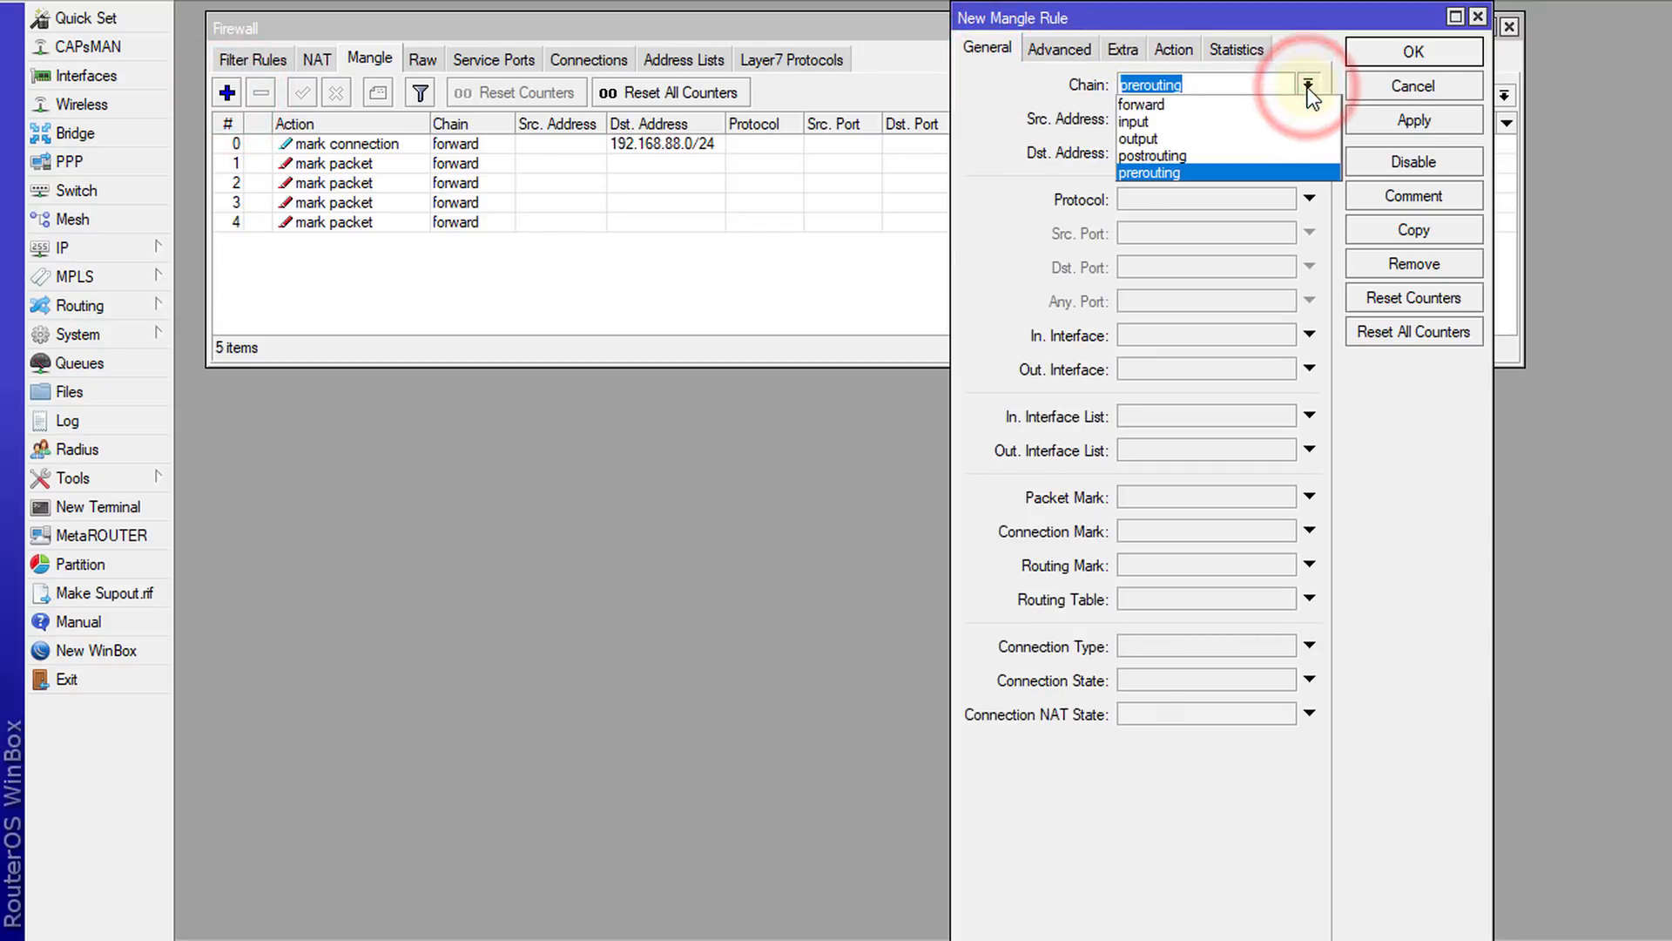
{"action": "left_click", "coordinate": [1247, 98]}
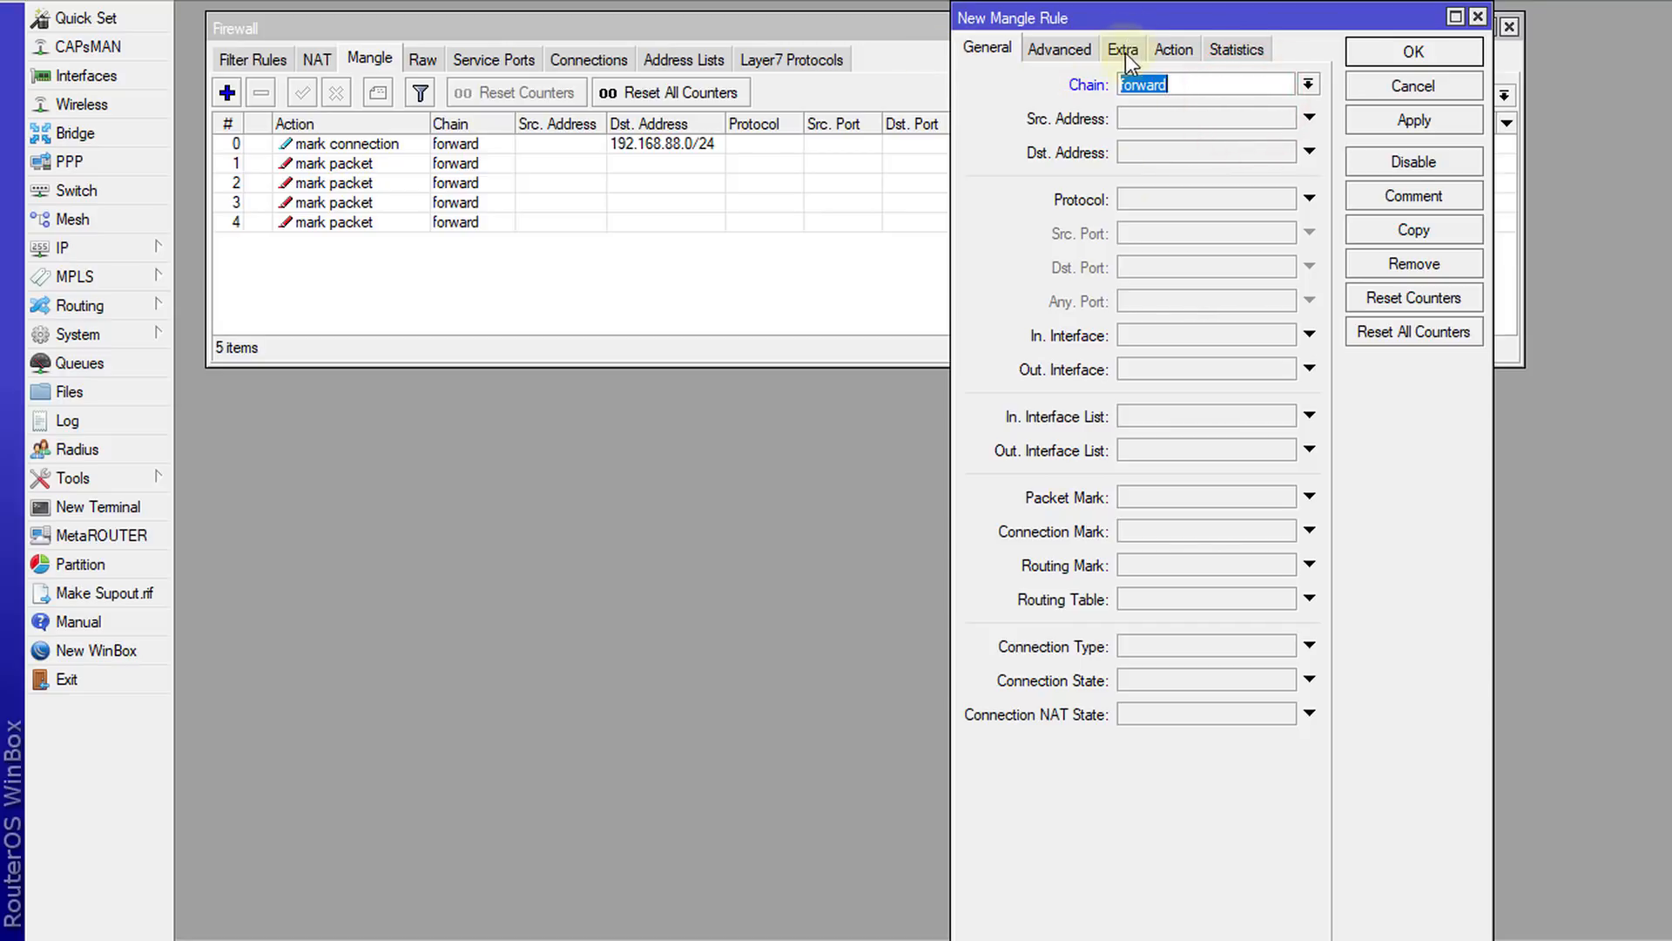
{"action": "left_click", "coordinate": [1159, 120]}
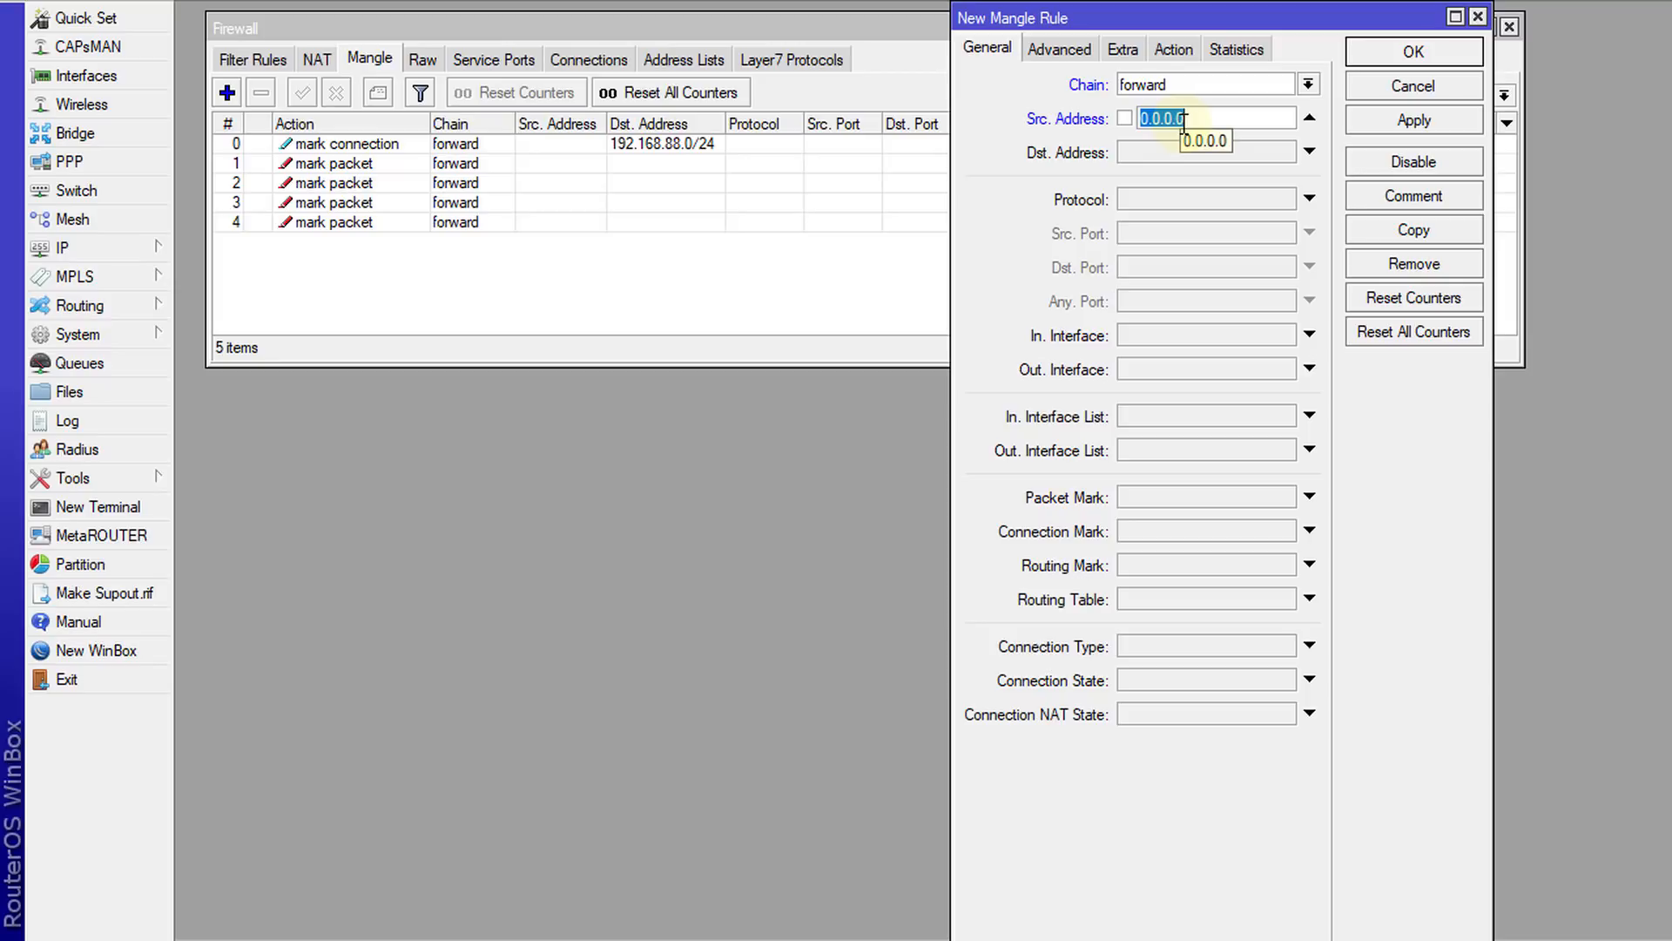
{"action": "type", "text": "192.168.88.0"}
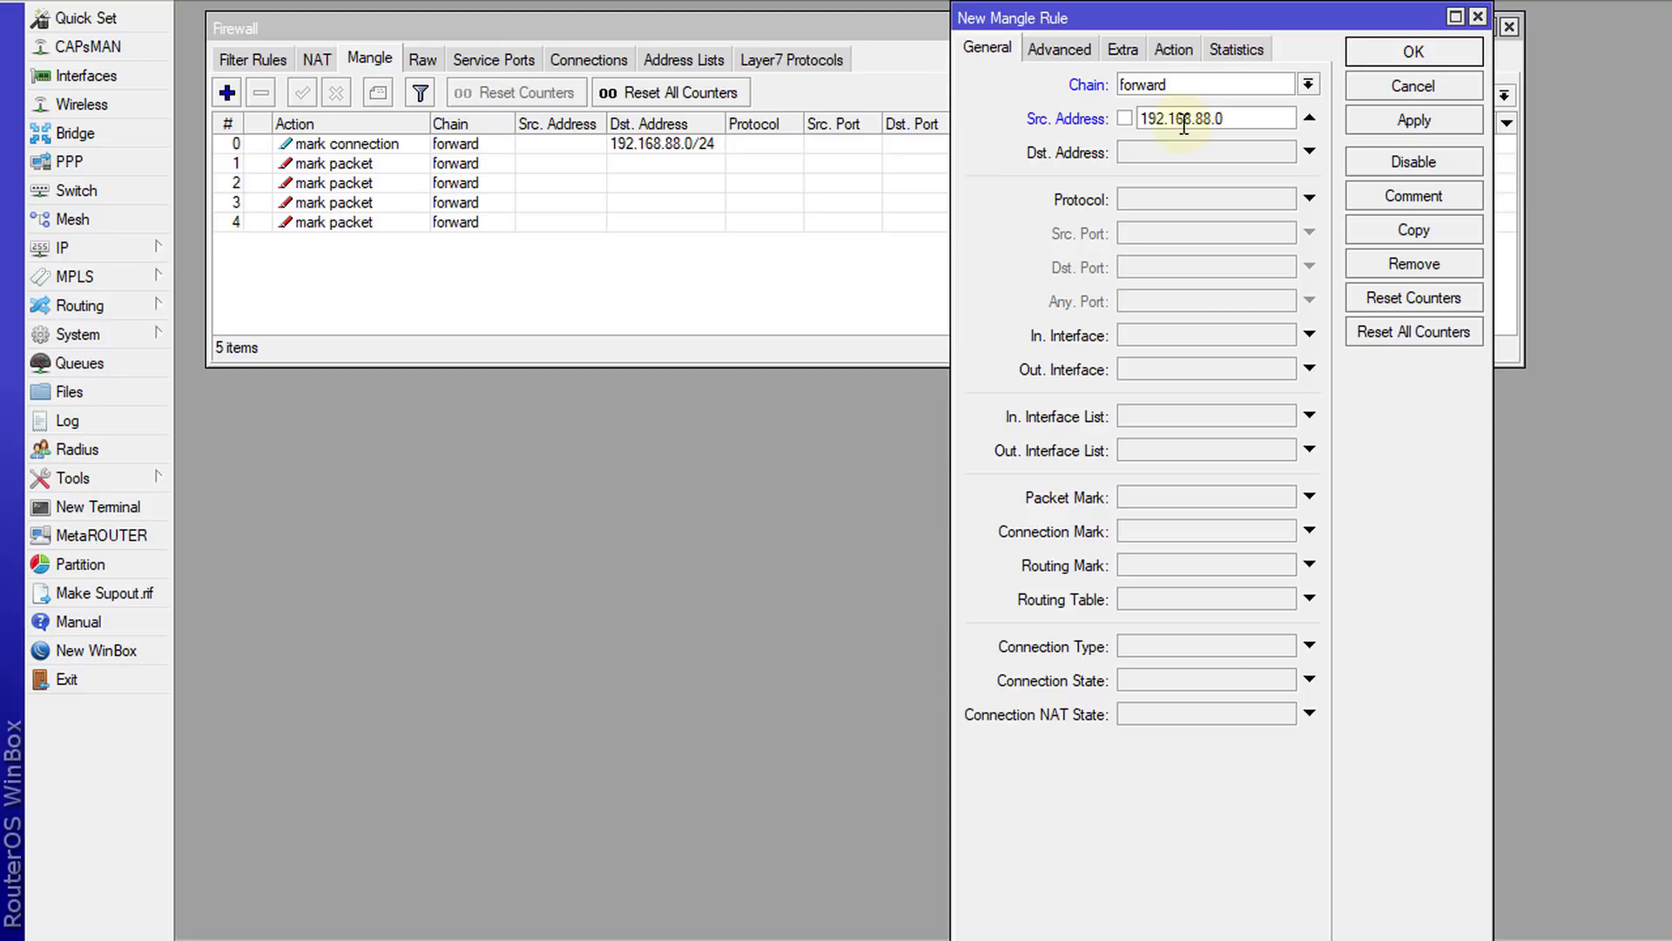
{"action": "type", "text": "/24"}
Set the sixth rule's action to mark connection with the new connection mark upload_conn.
{"action": "left_click", "coordinate": [1173, 48]}
{"action": "left_click", "coordinate": [1225, 84]}
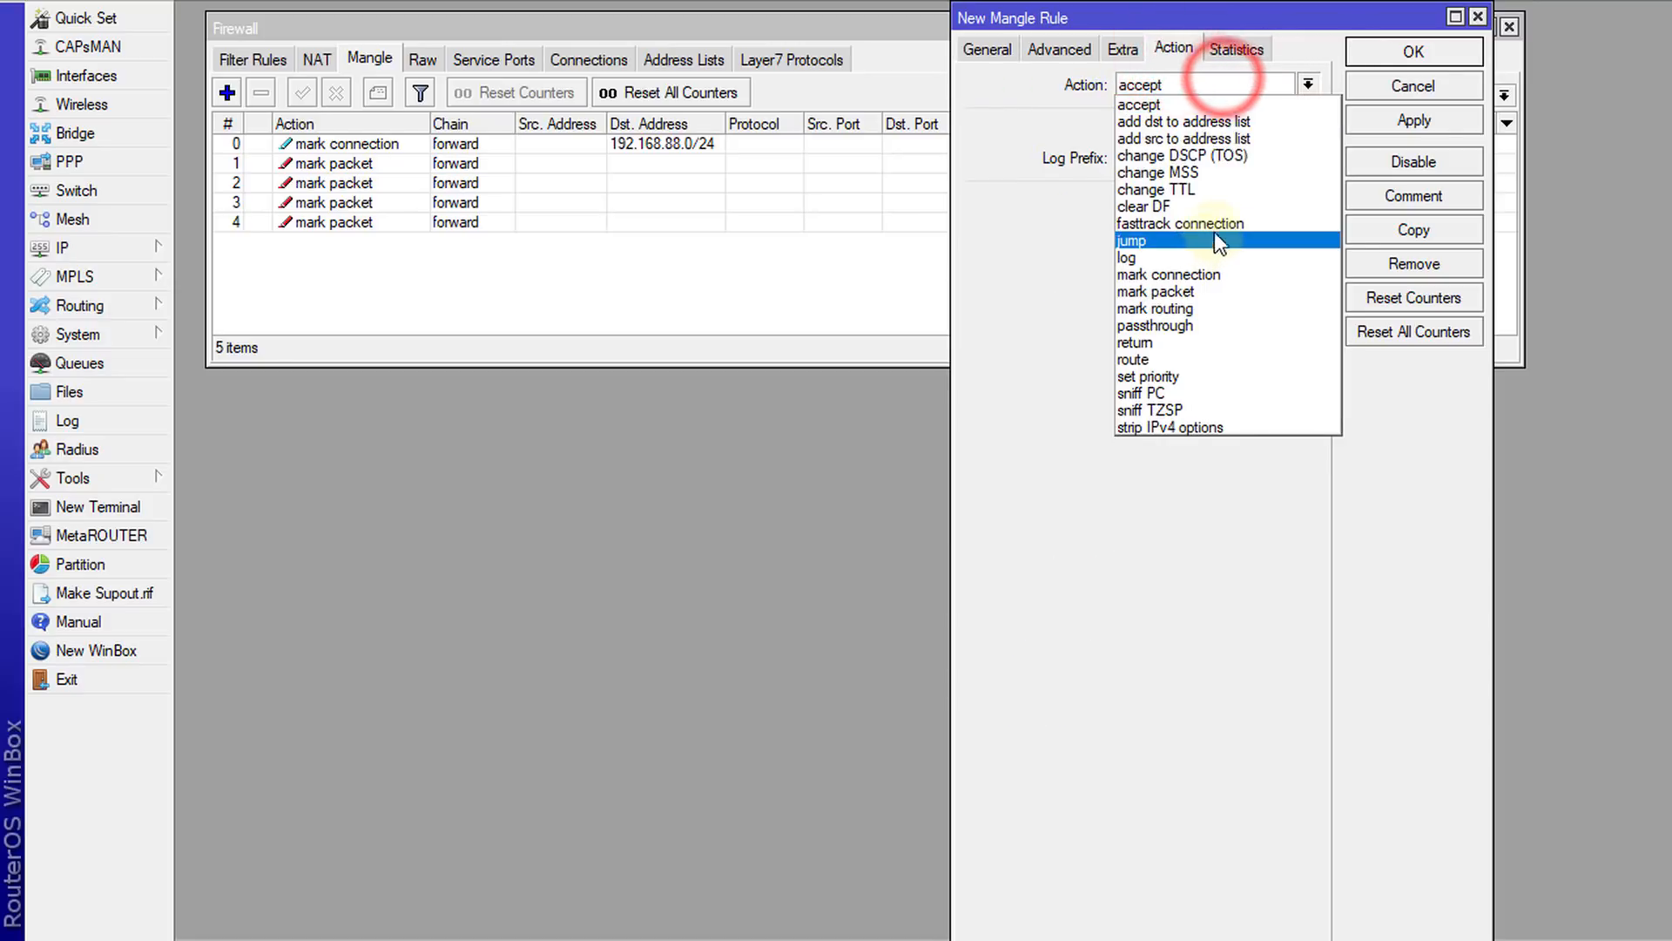
{"action": "left_click", "coordinate": [1206, 273]}
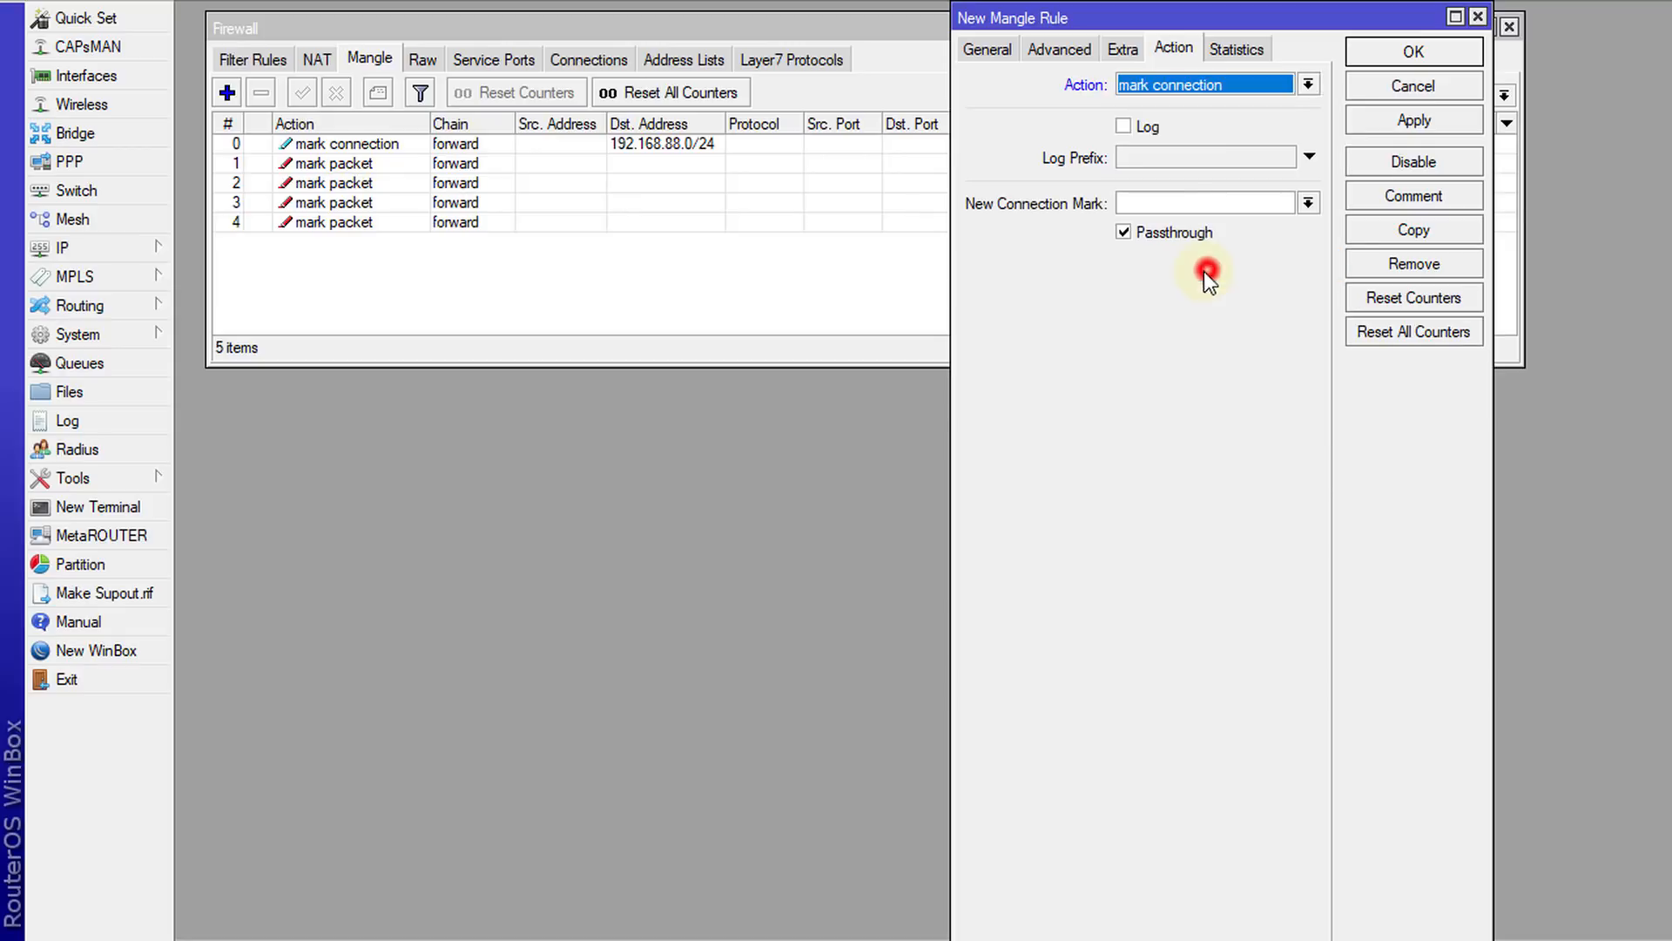
{"action": "left_click", "coordinate": [1172, 203]}
{"action": "type", "text": "upload_"}
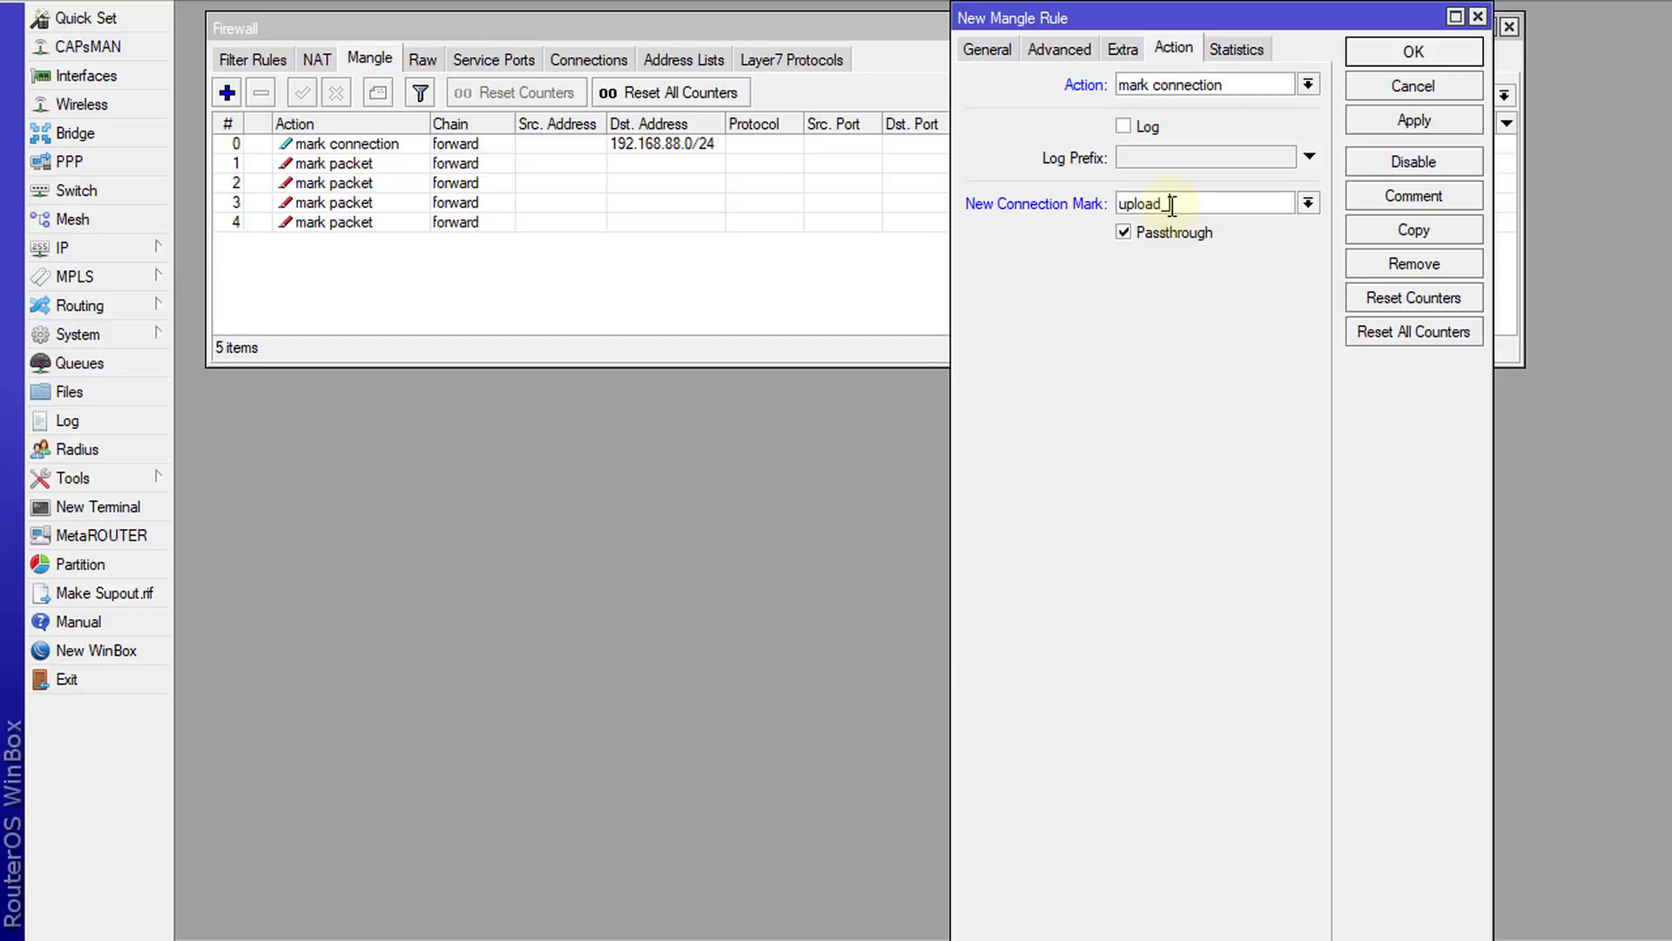
{"action": "type", "text": "conn"}
Copy the connection mark name upload_conn into the rule's comment and save the mangle rule.
{"action": "double_click", "coordinate": [1173, 203]}
{"action": "key", "text": "ctrl+c"}
{"action": "left_click", "coordinate": [1414, 196]}
{"action": "key", "text": "ctrl+v"}
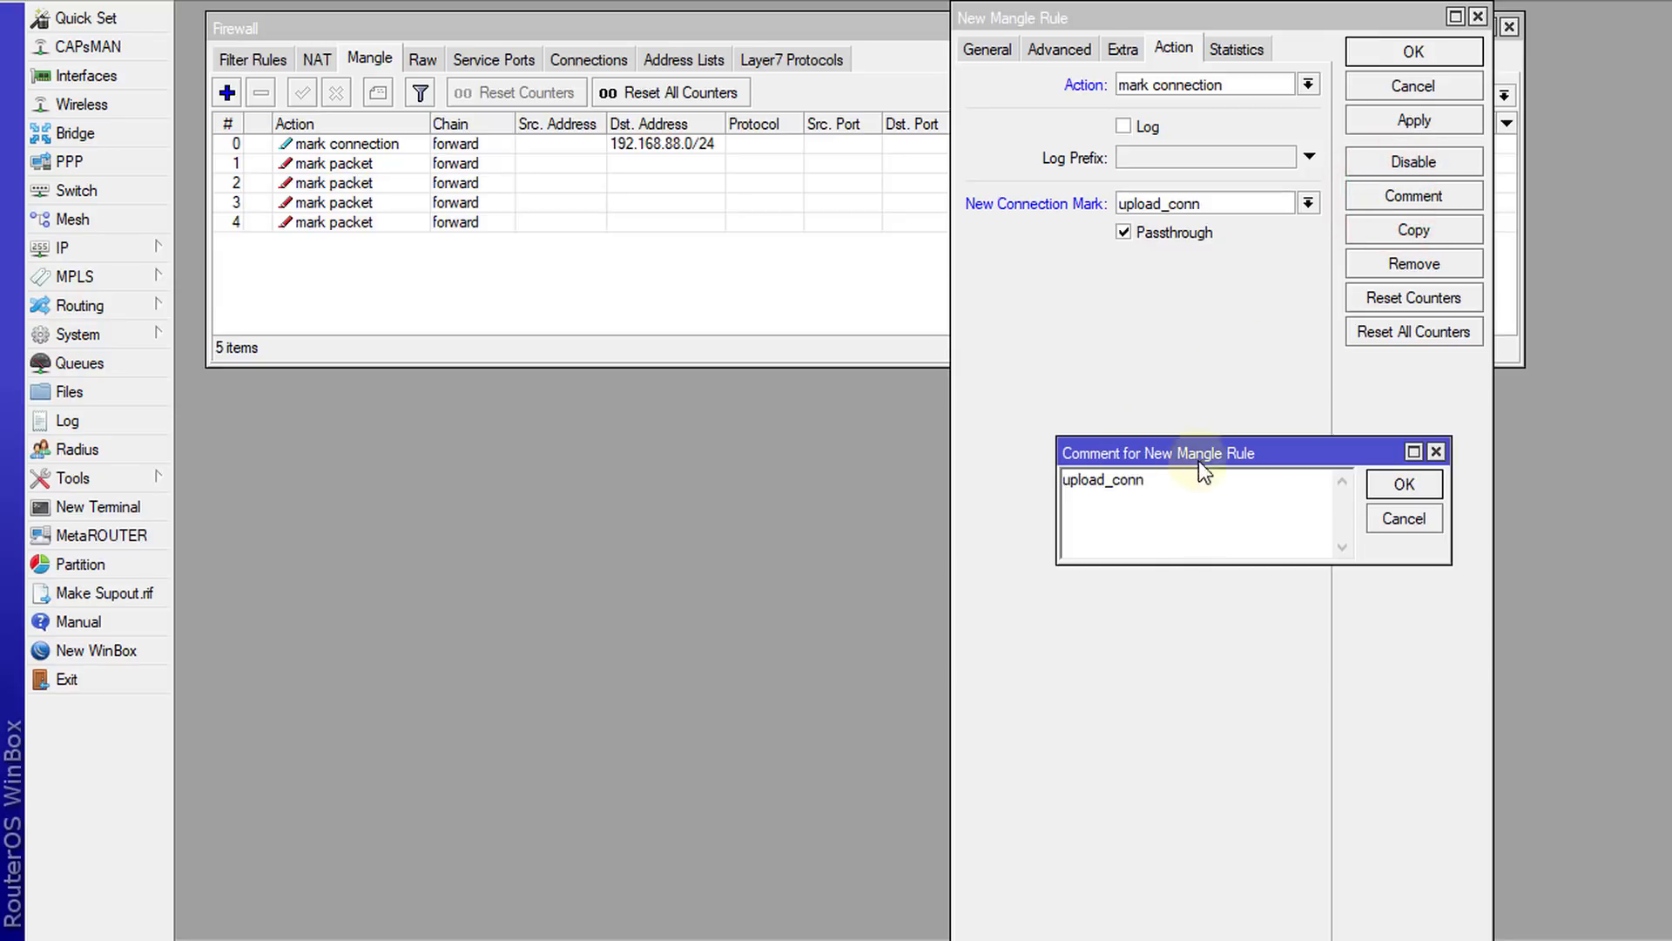
{"action": "left_click", "coordinate": [1404, 484]}
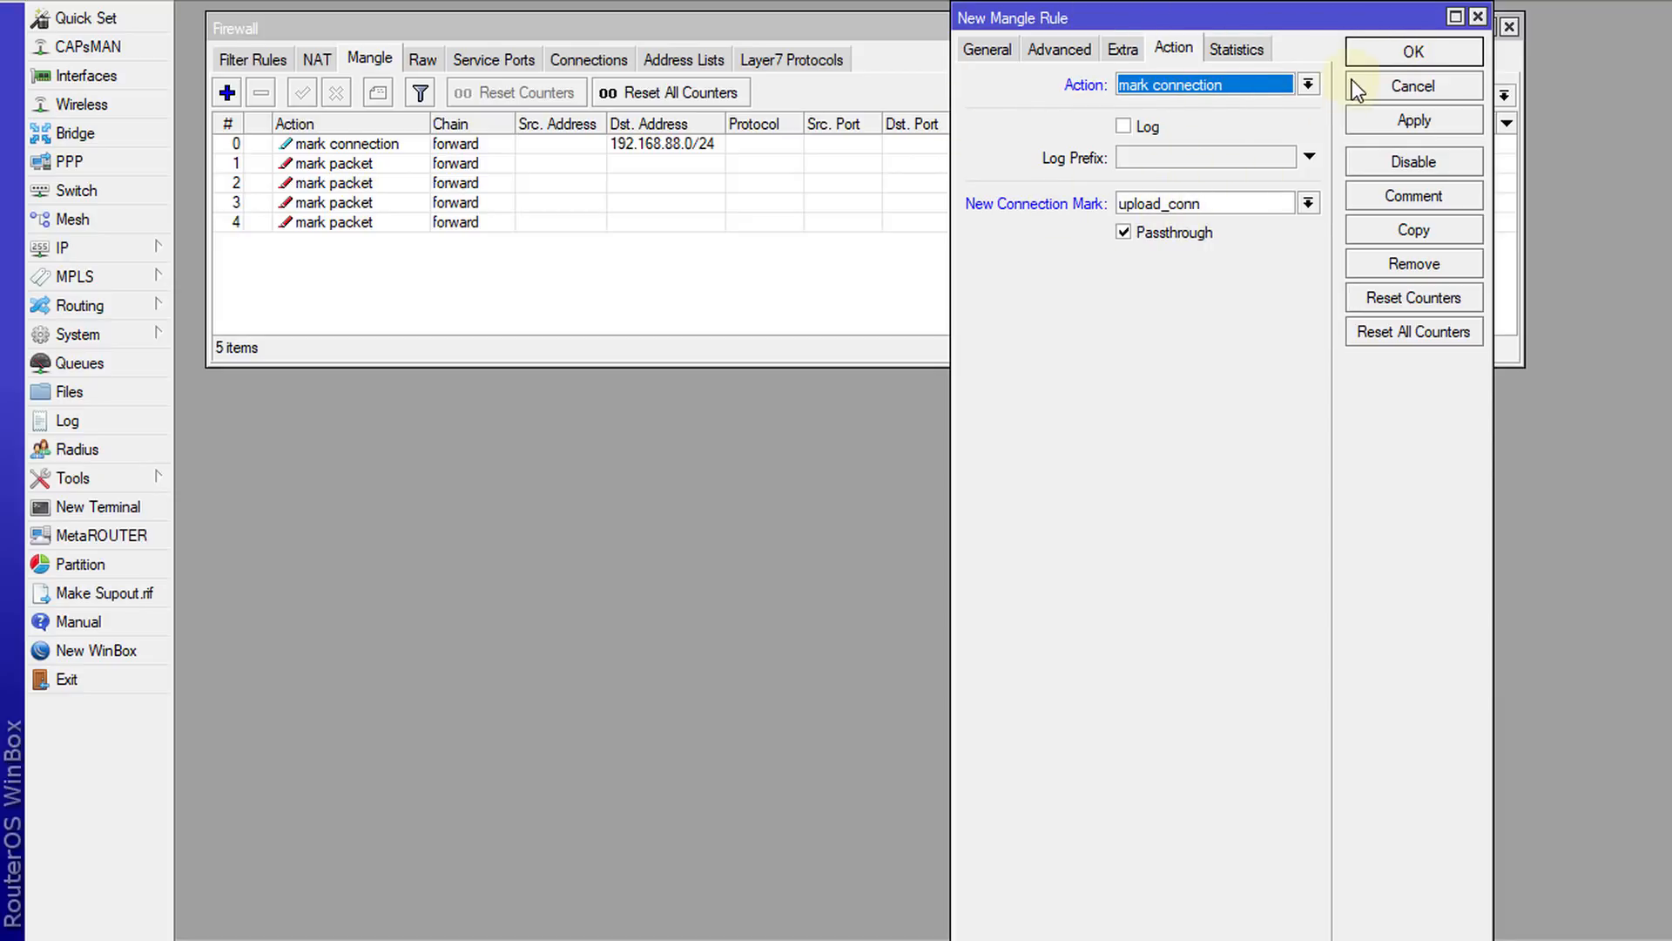
{"action": "left_click", "coordinate": [1371, 54]}
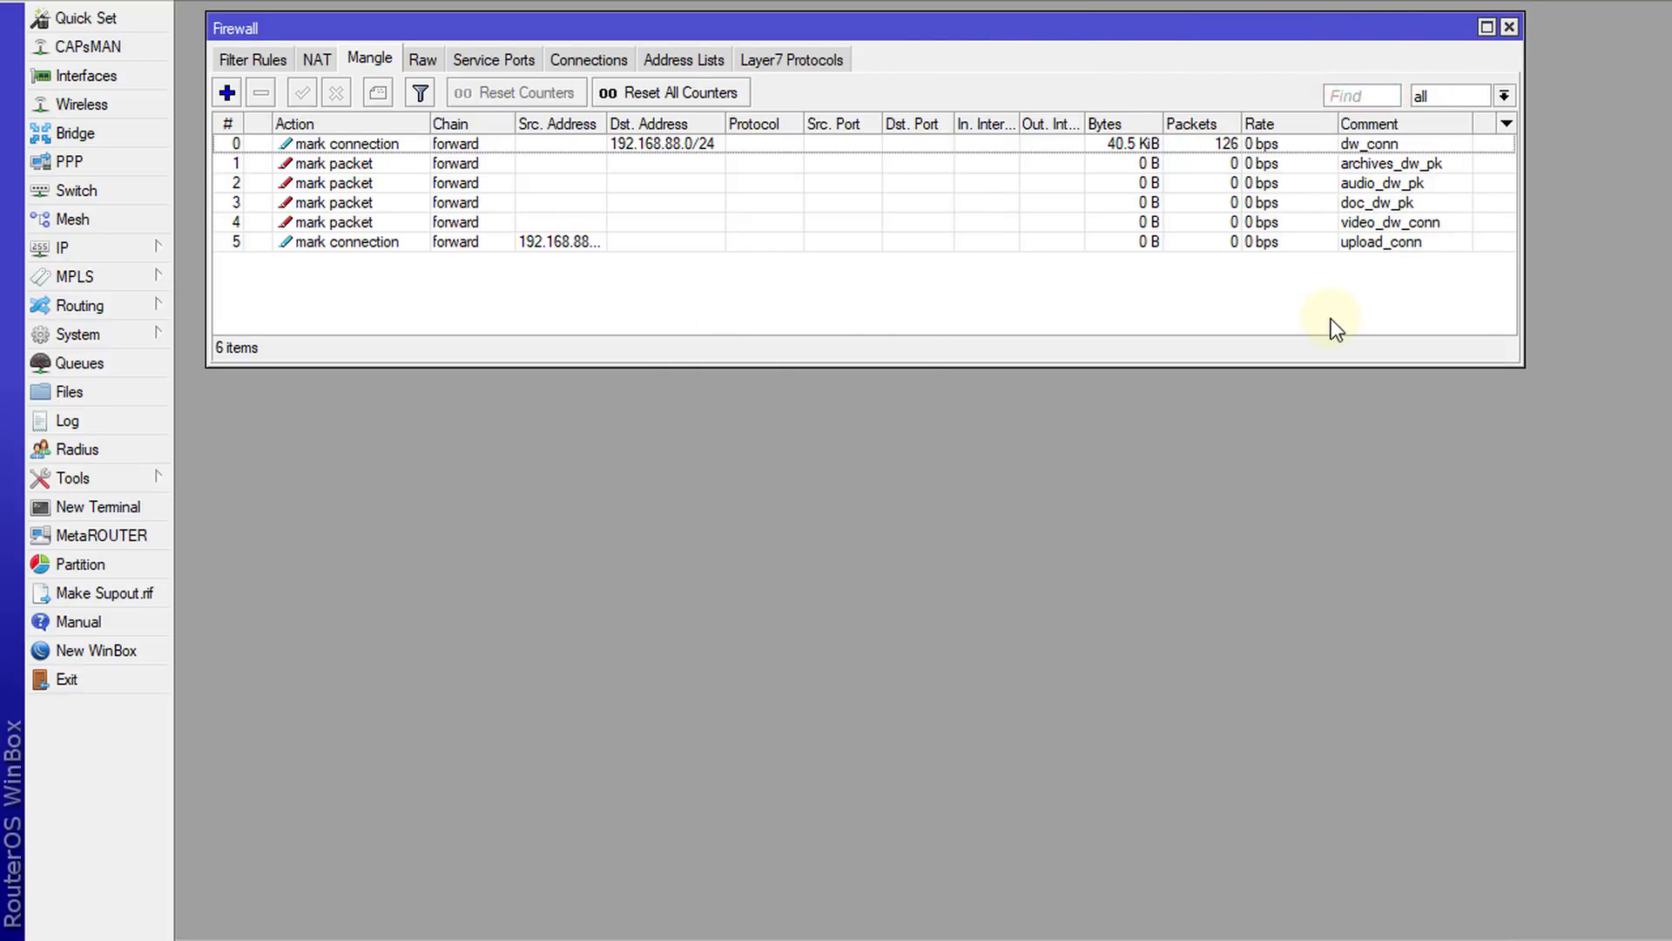
Reopen the video mangle rule and change its new packet mark to video_dw_pk.
{"action": "left_click", "coordinate": [1365, 223]}
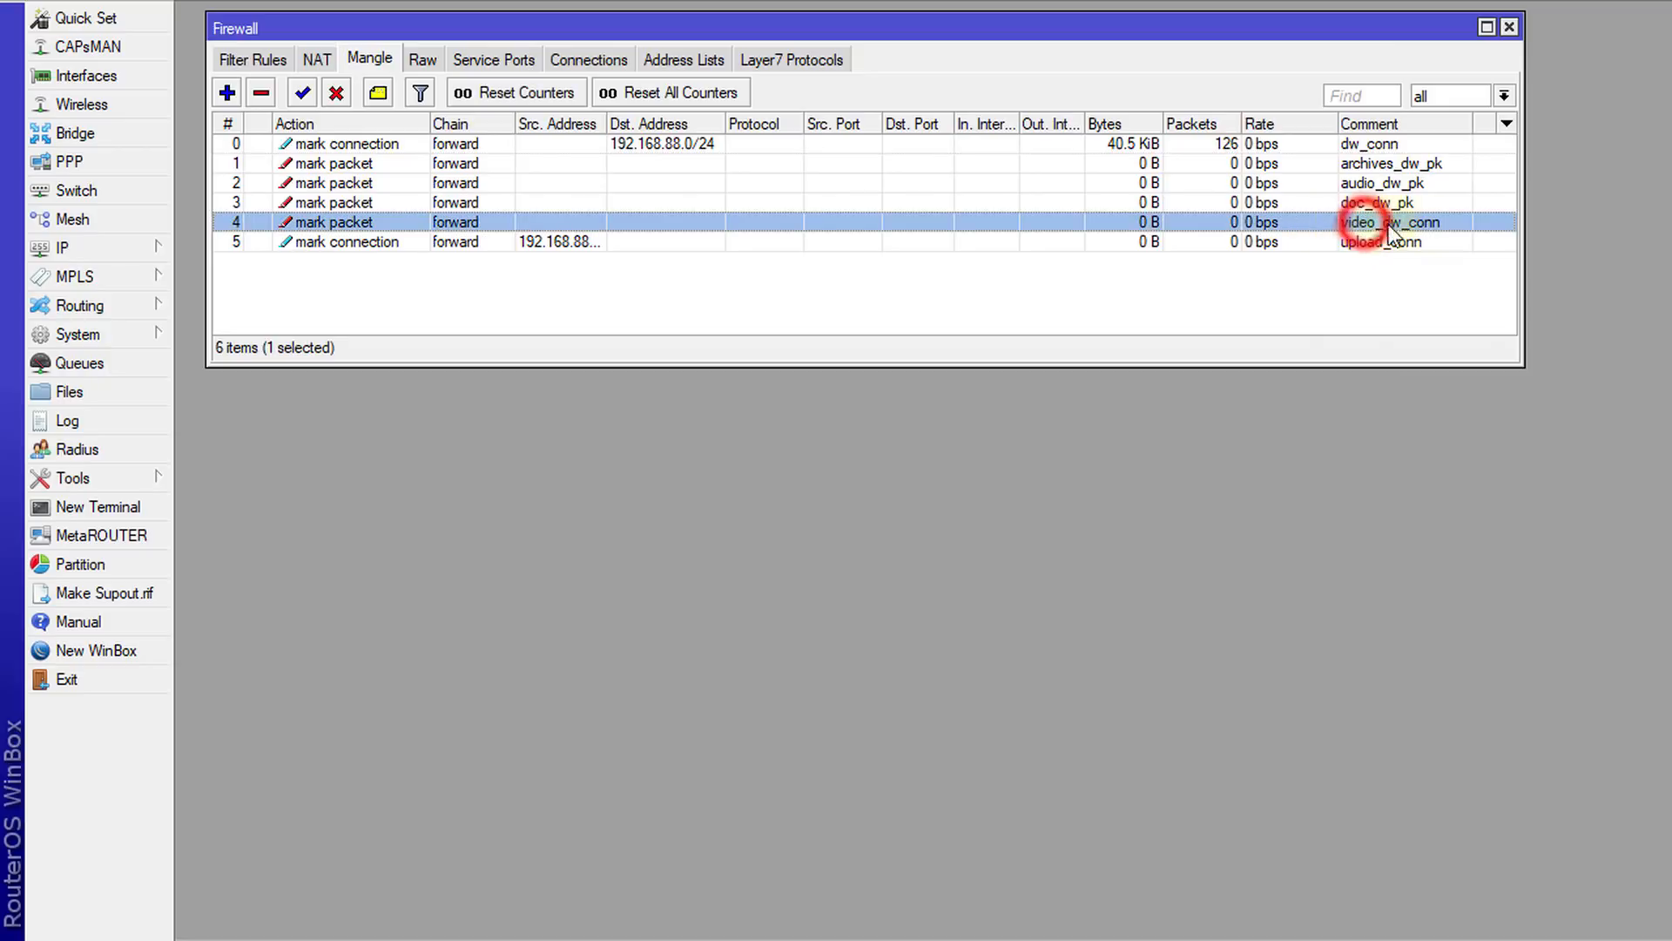
{"action": "double_click", "coordinate": [1435, 223]}
{"action": "left_click", "coordinate": [1230, 206]}
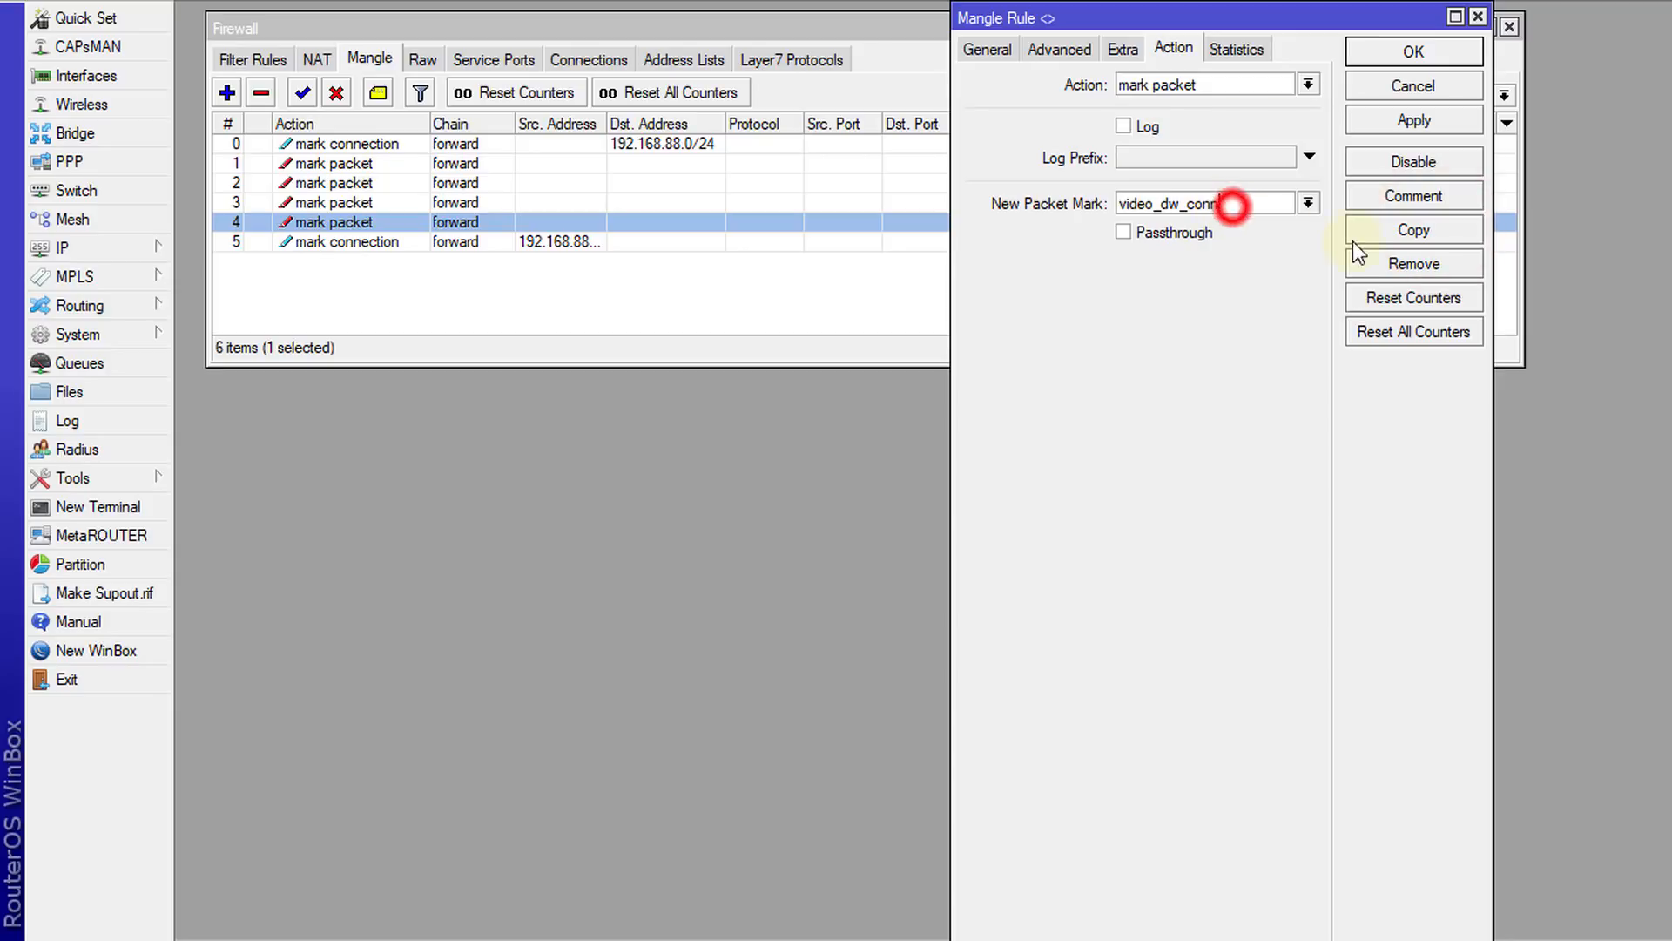
{"action": "key", "text": "BackSpace"}
{"action": "key", "text": "BackSpace"}
{"action": "key", "text": "BackSpace"}
{"action": "key", "text": "BackSpace"}
{"action": "type", "text": "p"}
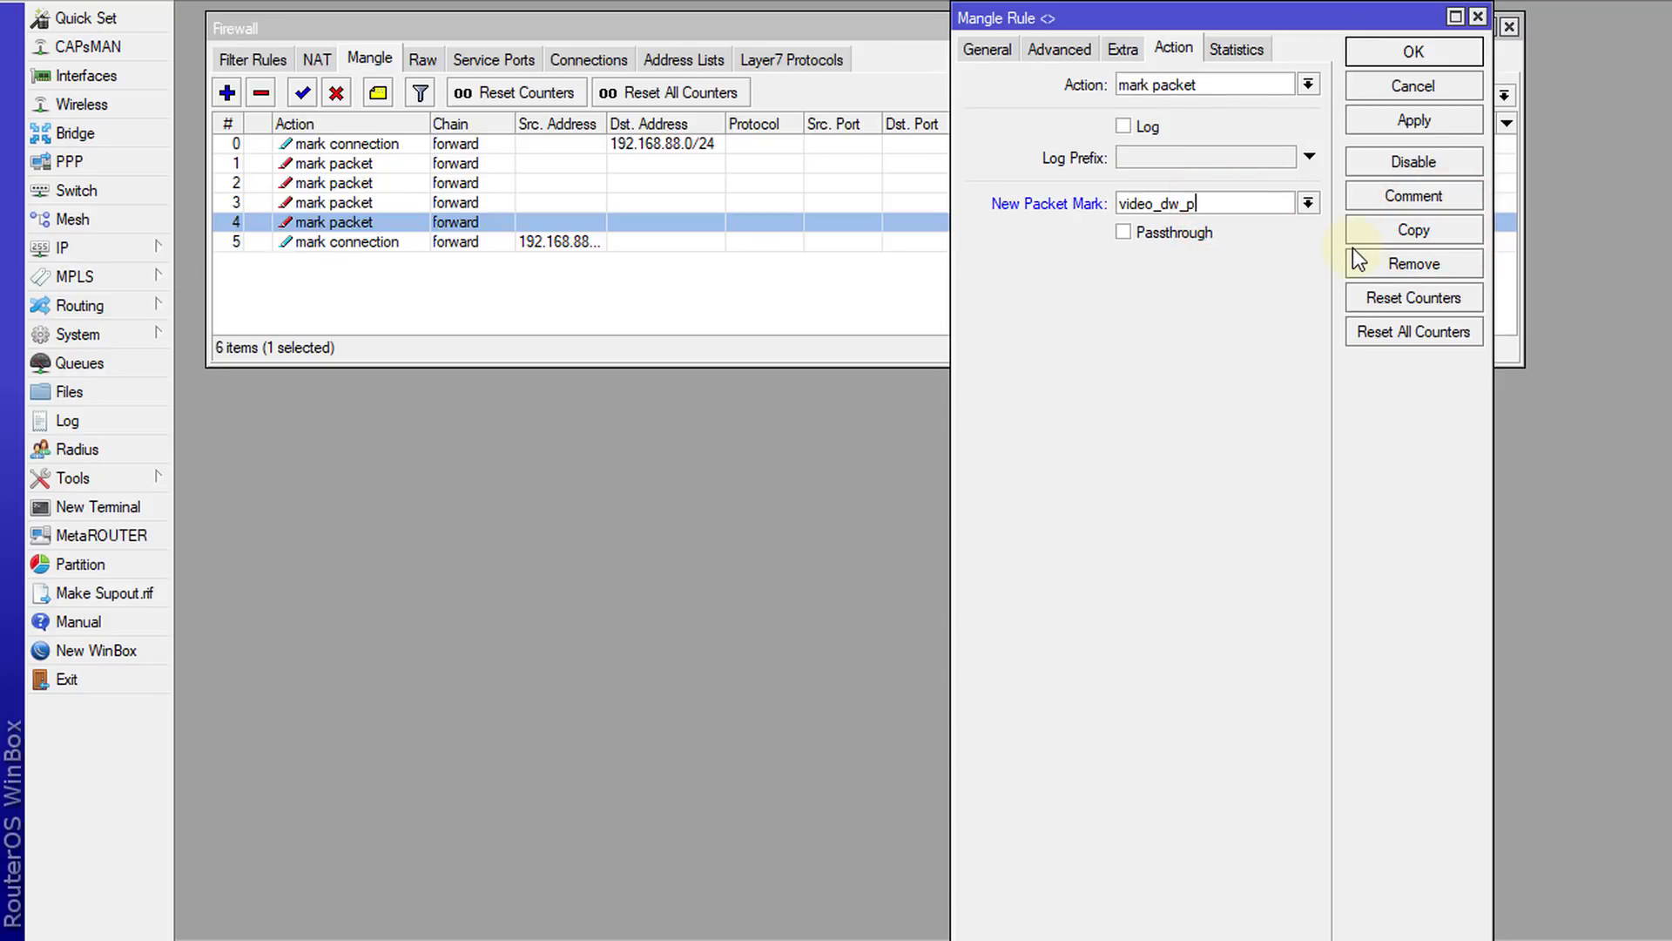
{"action": "type", "text": "k"}
Replace the video rule's comment with the packet mark name video_dw_pk and save the rule.
{"action": "key", "text": "ctrl+a"}
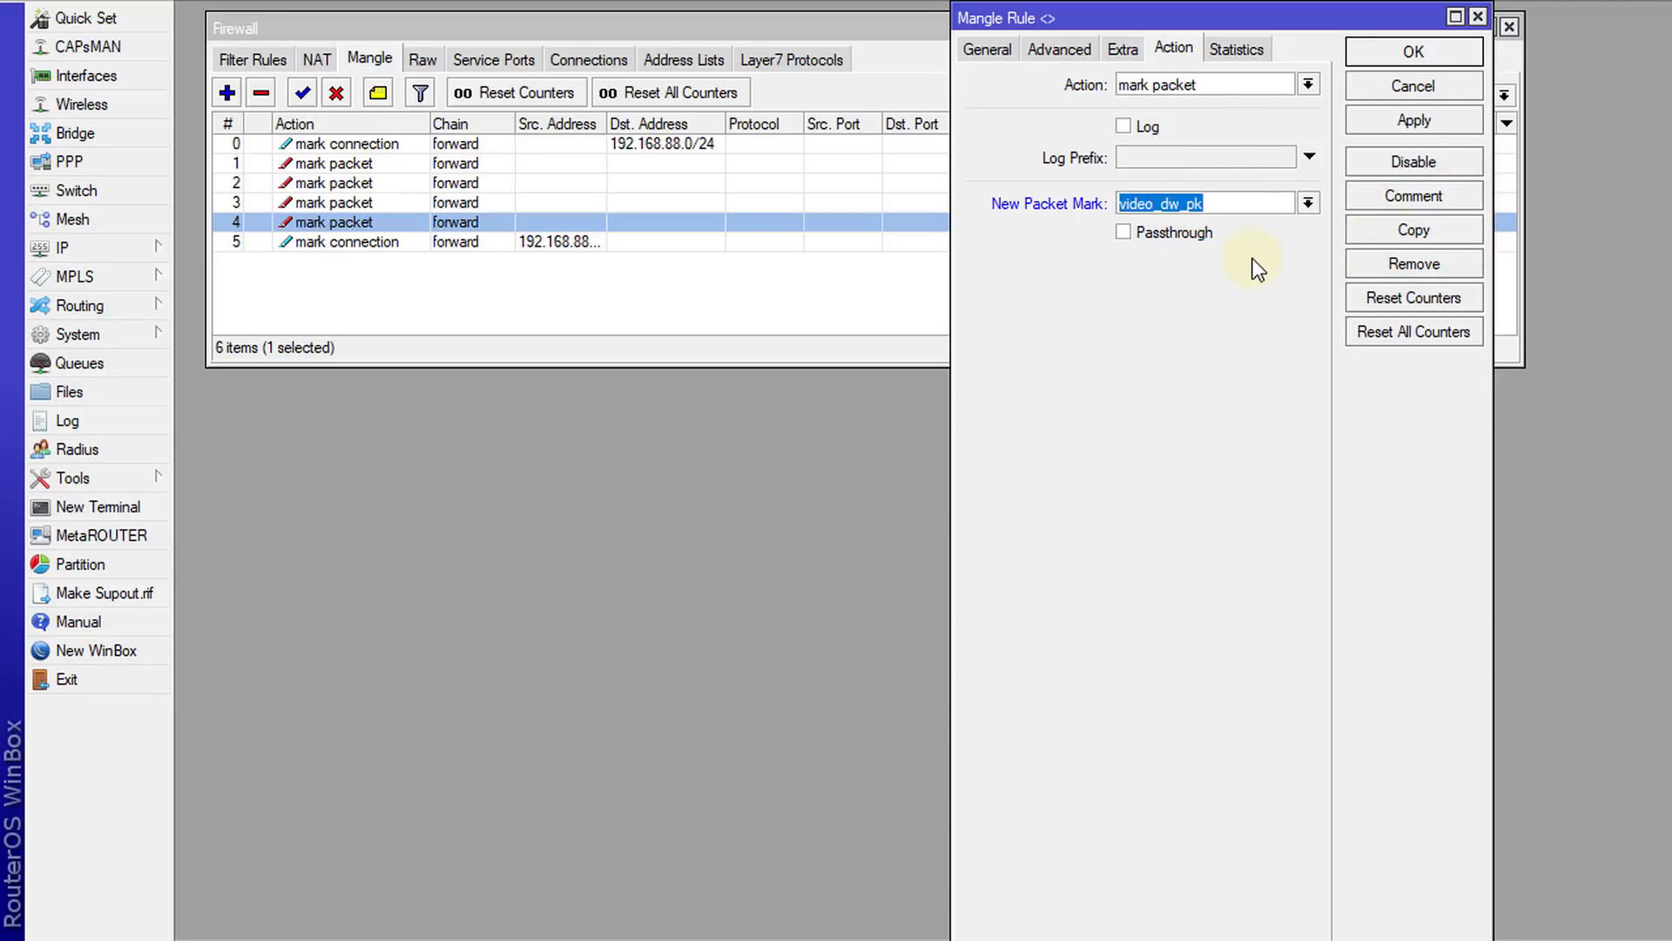
{"action": "left_click", "coordinate": [1407, 197]}
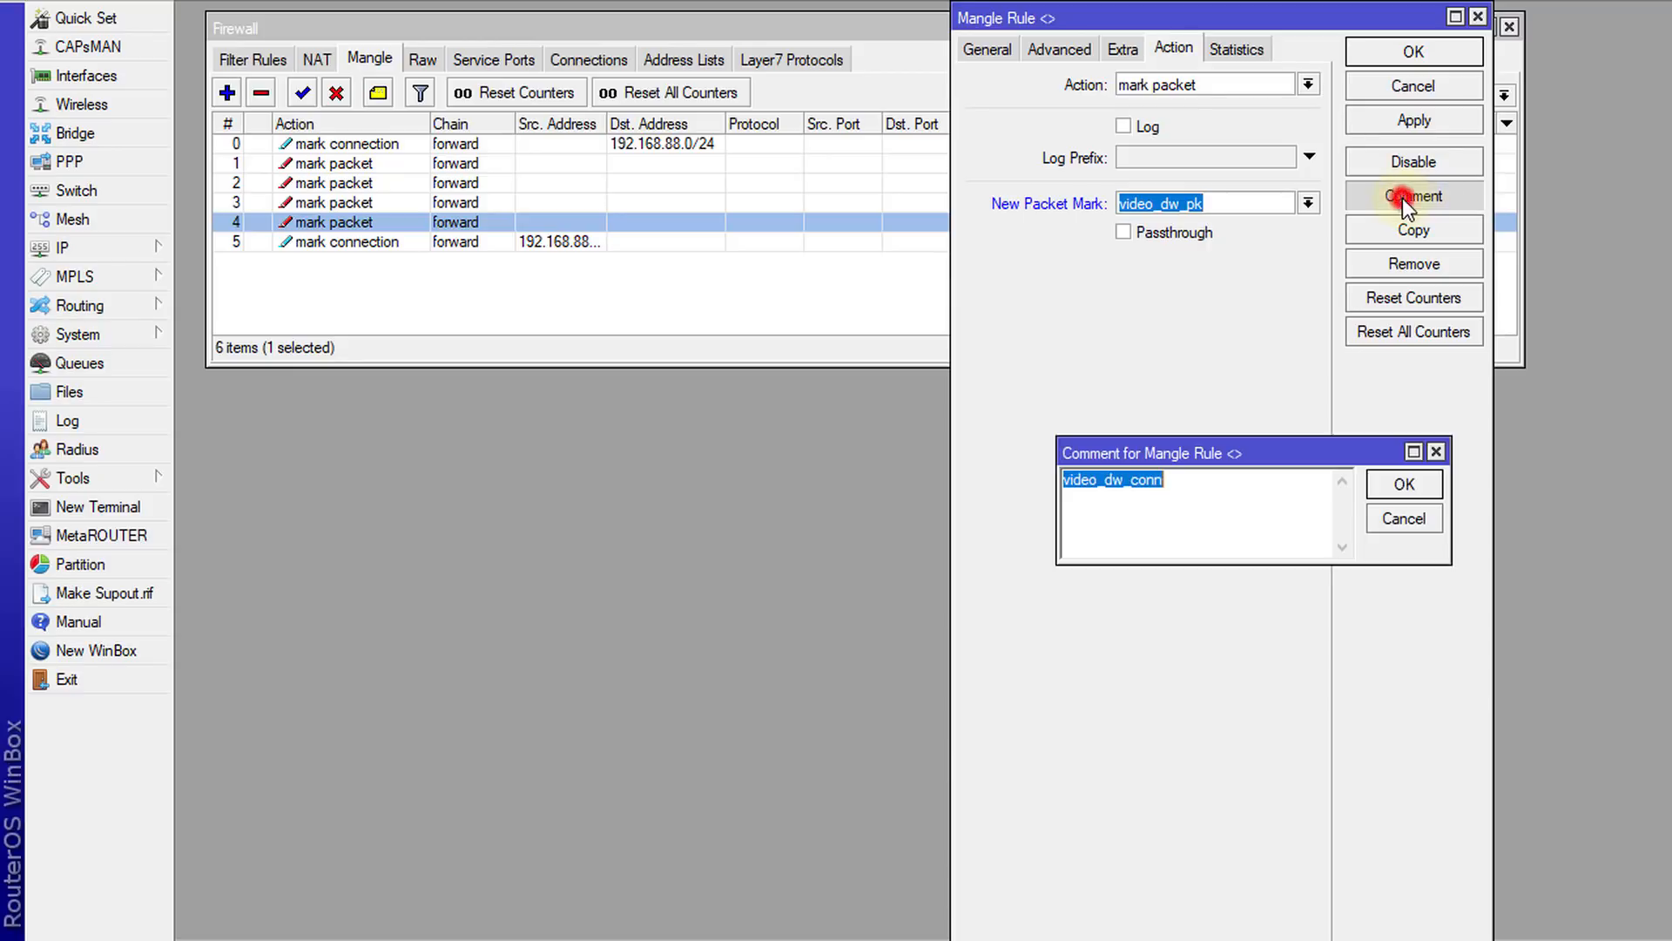
{"action": "key", "text": "ctrl+v"}
{"action": "left_click", "coordinate": [1404, 483]}
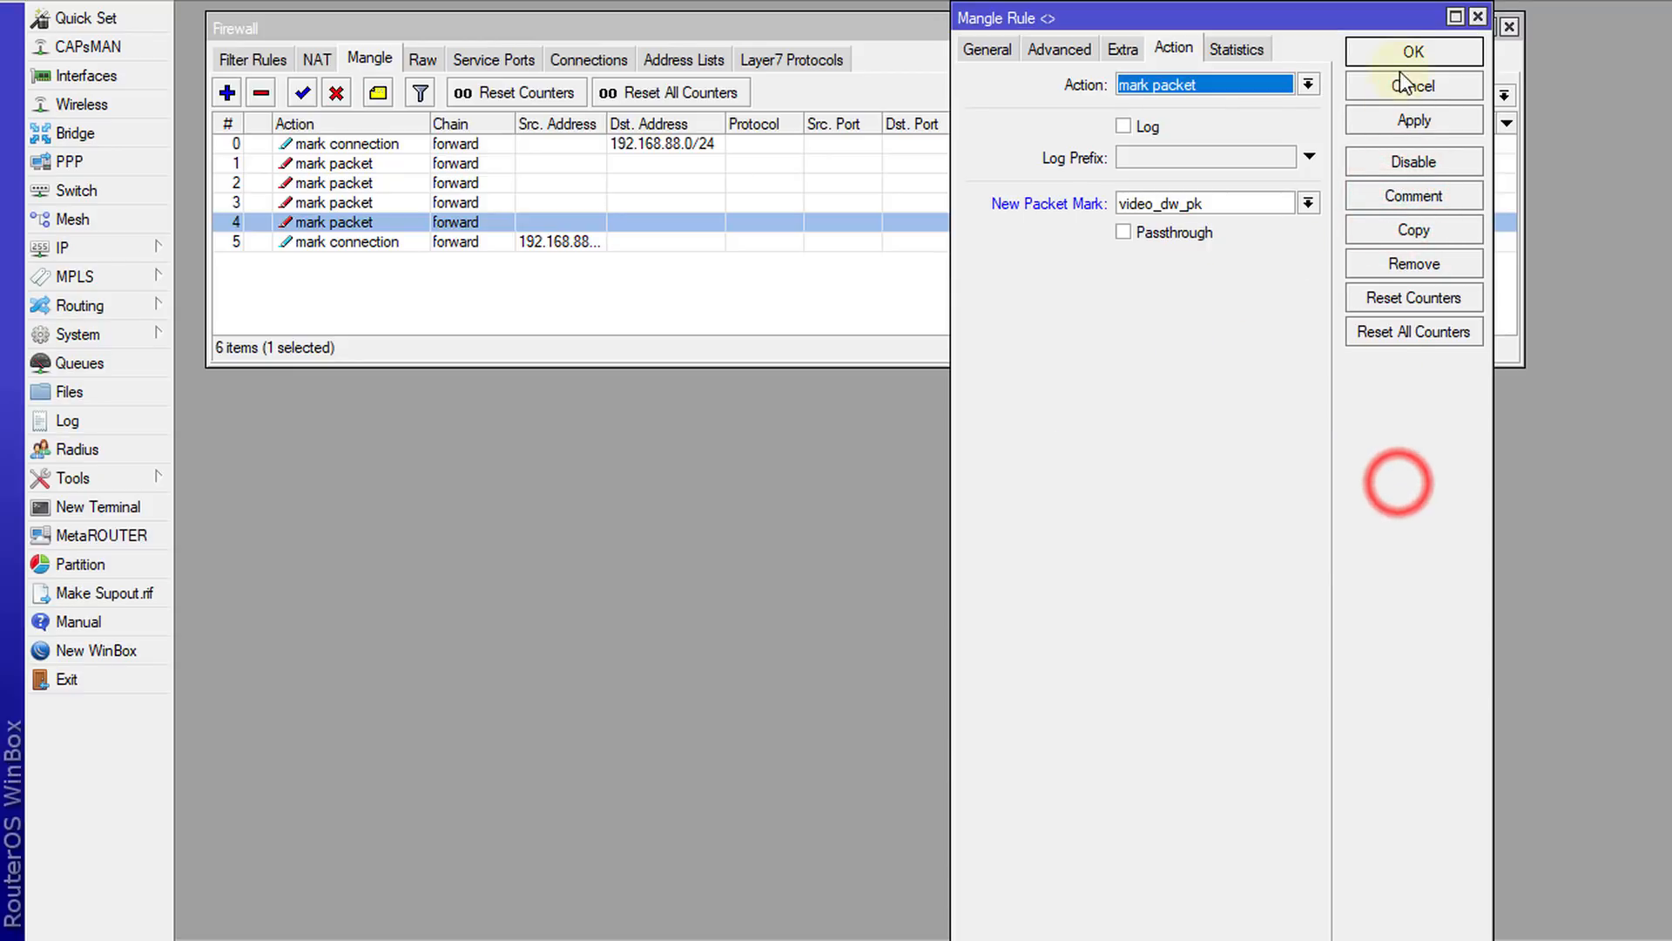
{"action": "left_click", "coordinate": [1413, 51]}
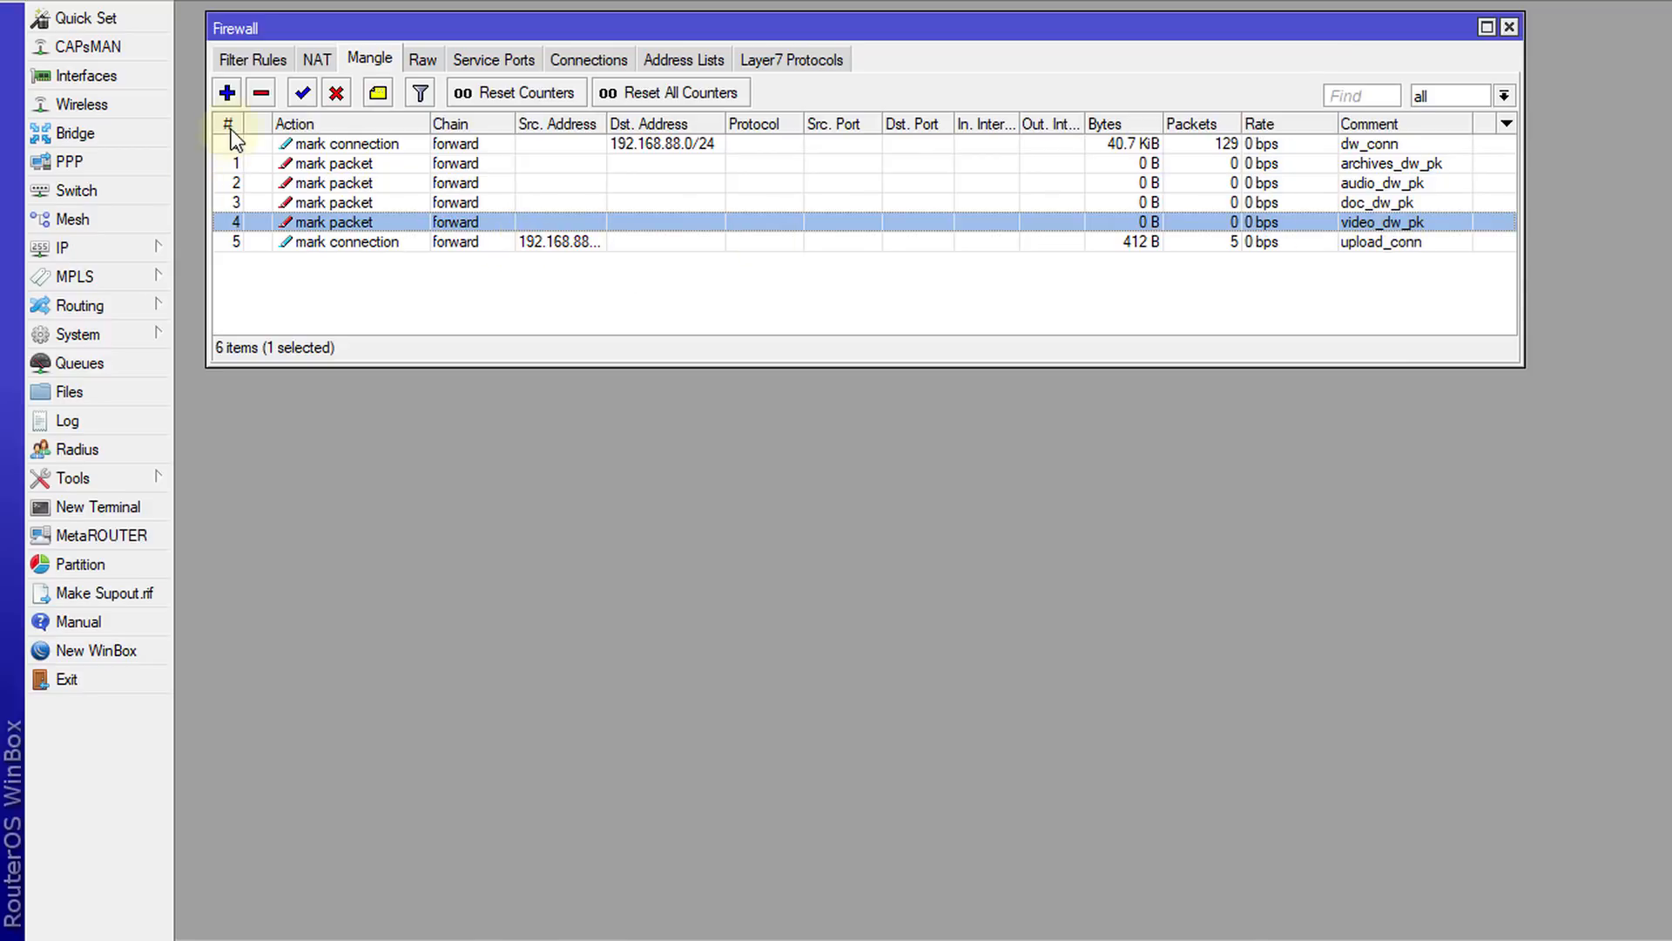
Start a seventh mangle rule with chain forward that matches the connection mark upload_conn.
{"action": "left_click", "coordinate": [227, 92]}
{"action": "left_click", "coordinate": [987, 50]}
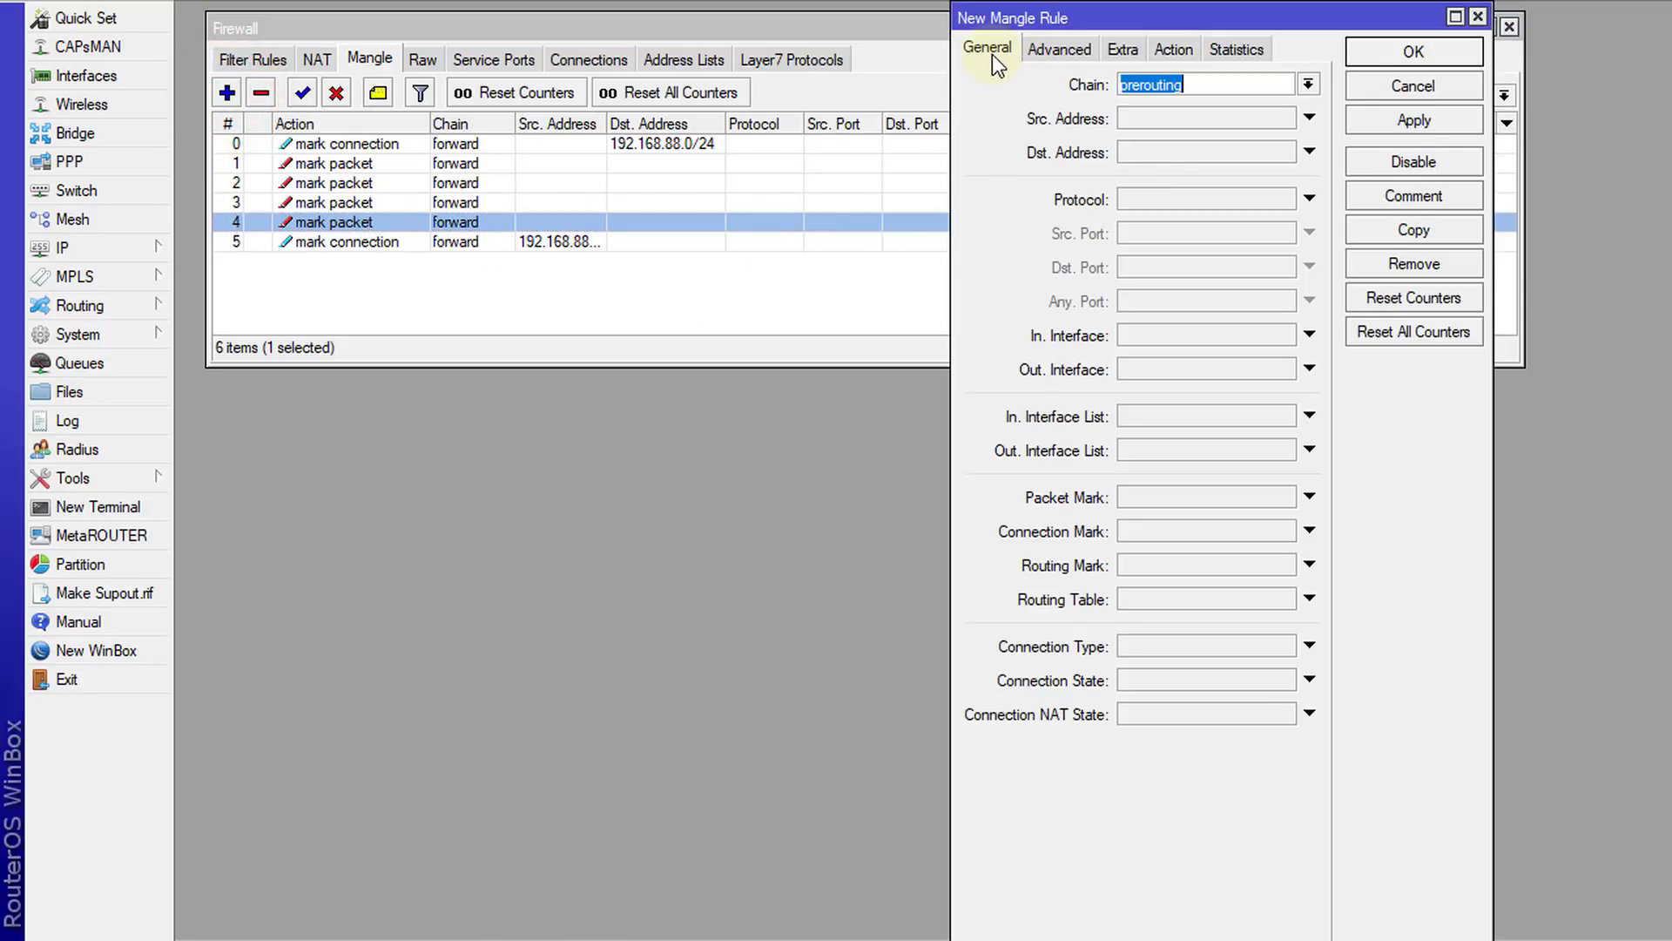
{"action": "left_click", "coordinate": [1308, 84]}
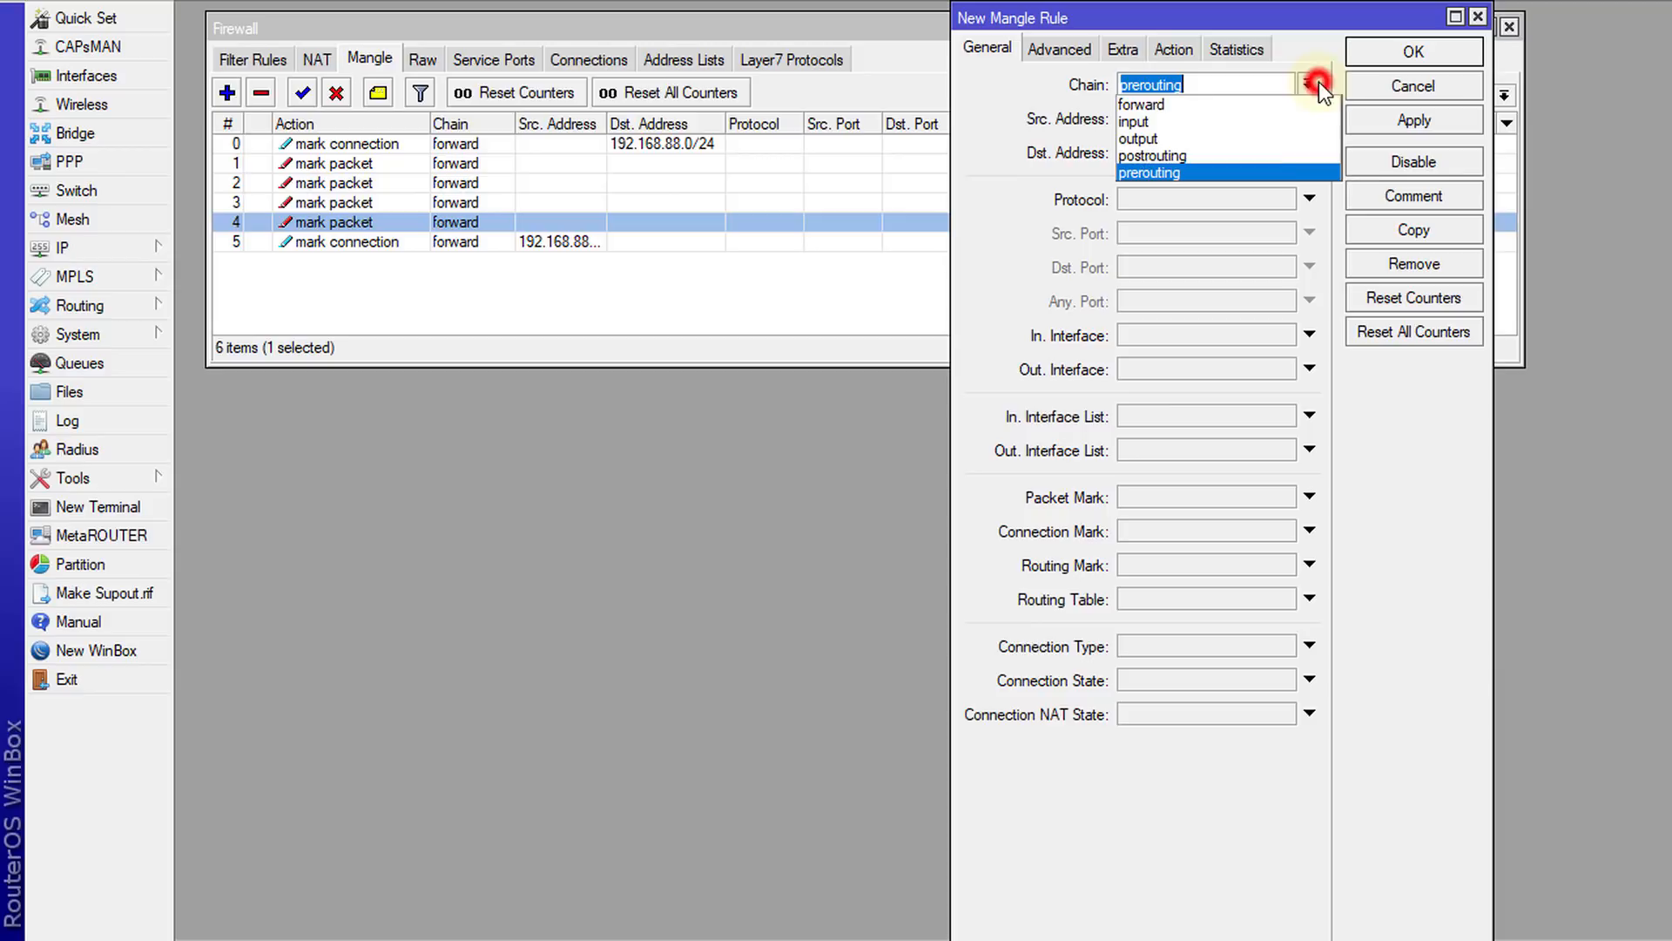
{"action": "left_click", "coordinate": [1256, 101]}
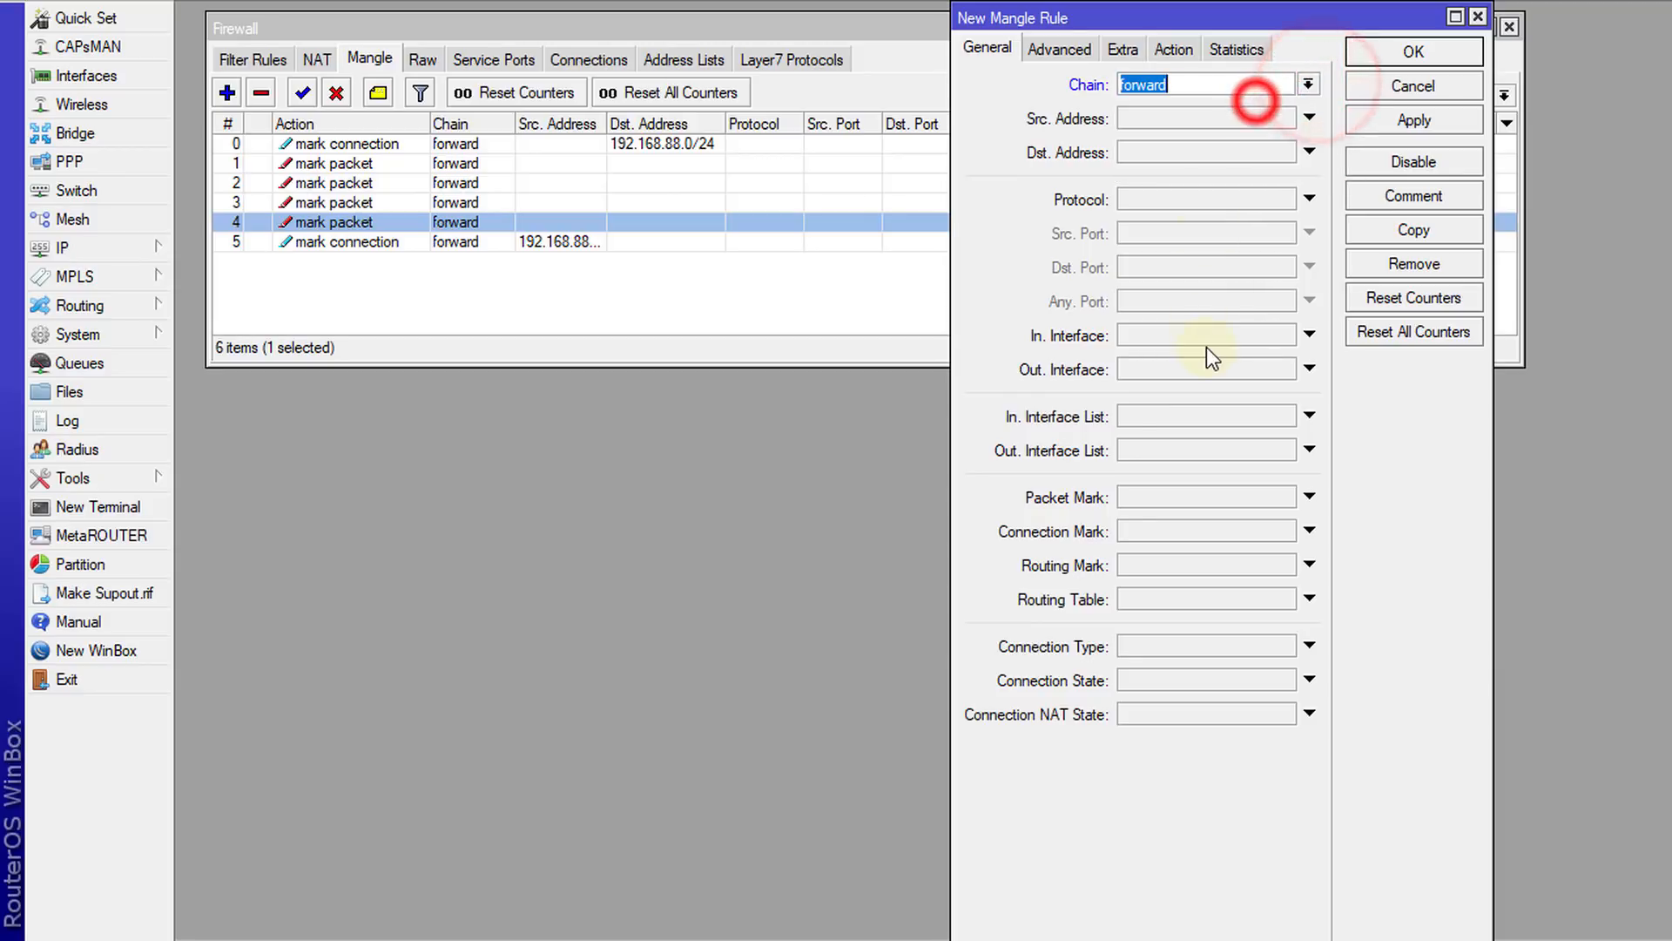
{"action": "left_click", "coordinate": [1209, 527]}
{"action": "left_click", "coordinate": [1284, 530]}
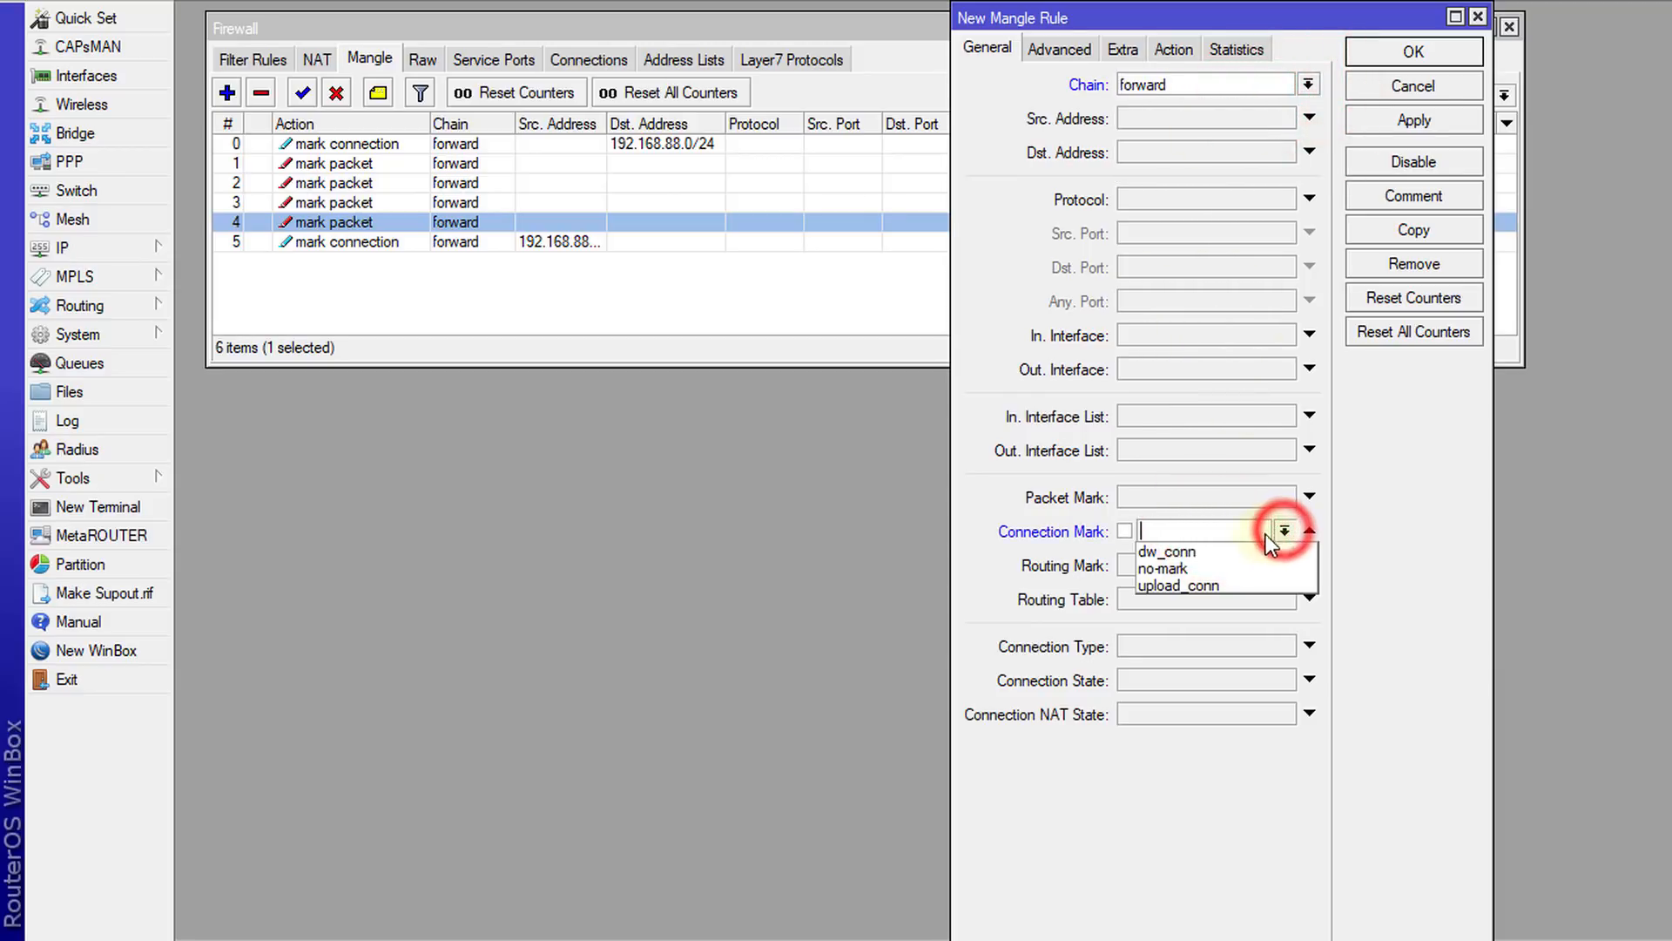
{"action": "left_click", "coordinate": [1211, 585]}
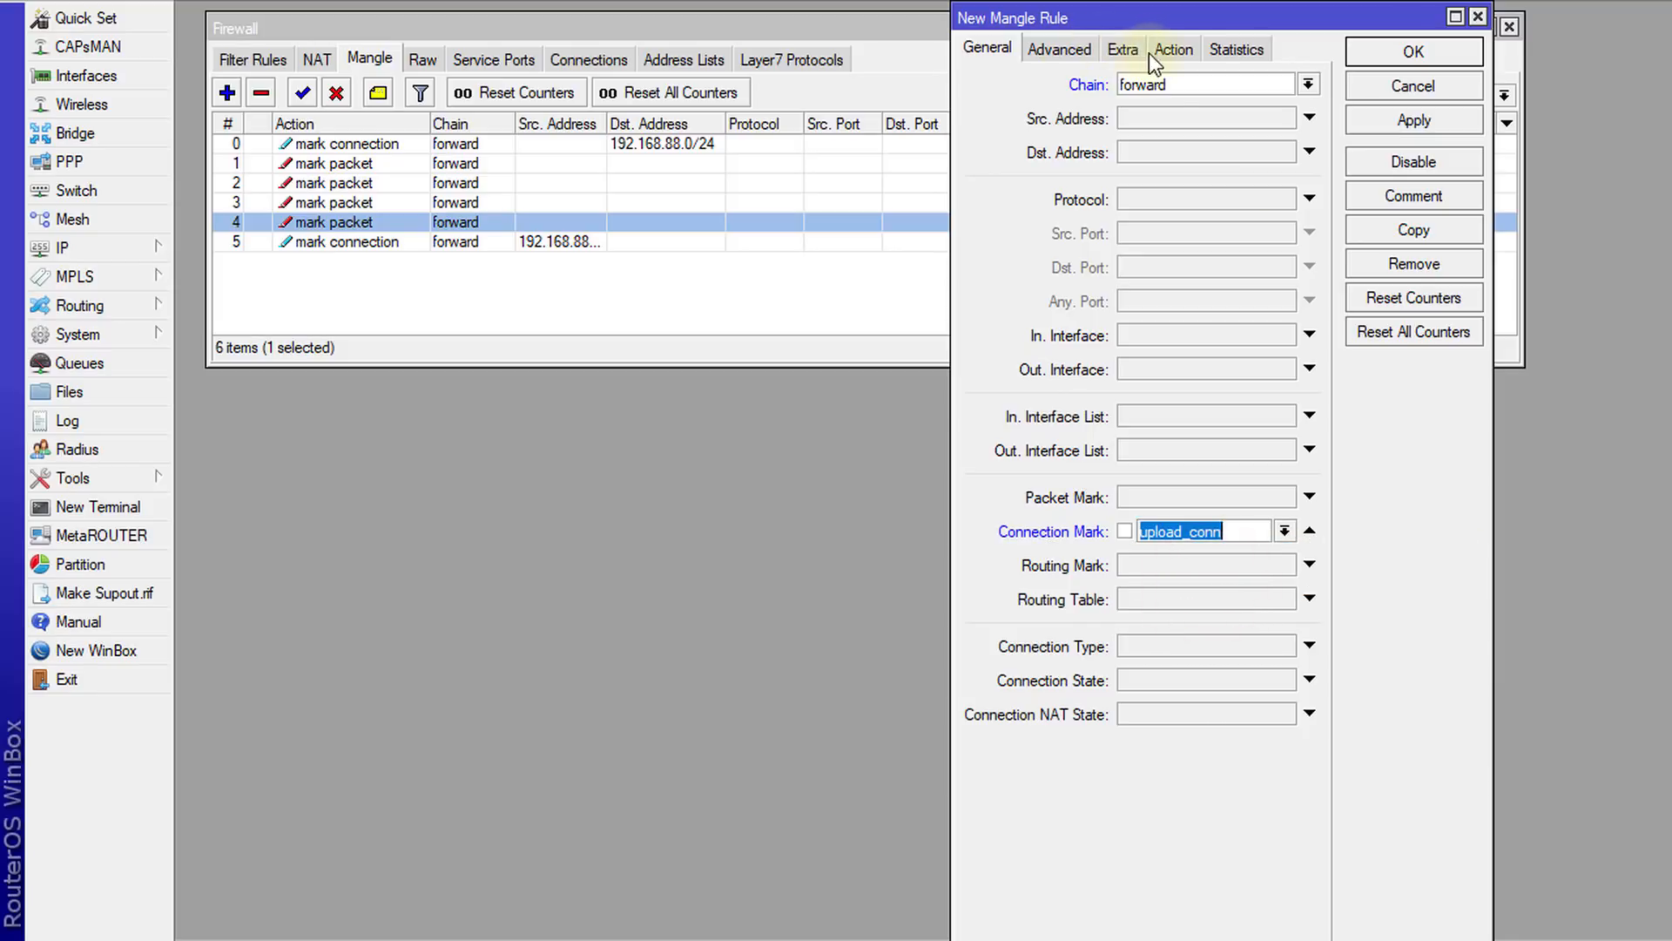
Set the seventh rule's action to mark packet with the new packet mark upload_pk and disable Passthrough.
{"action": "left_click", "coordinate": [1165, 50]}
{"action": "left_click", "coordinate": [1184, 83]}
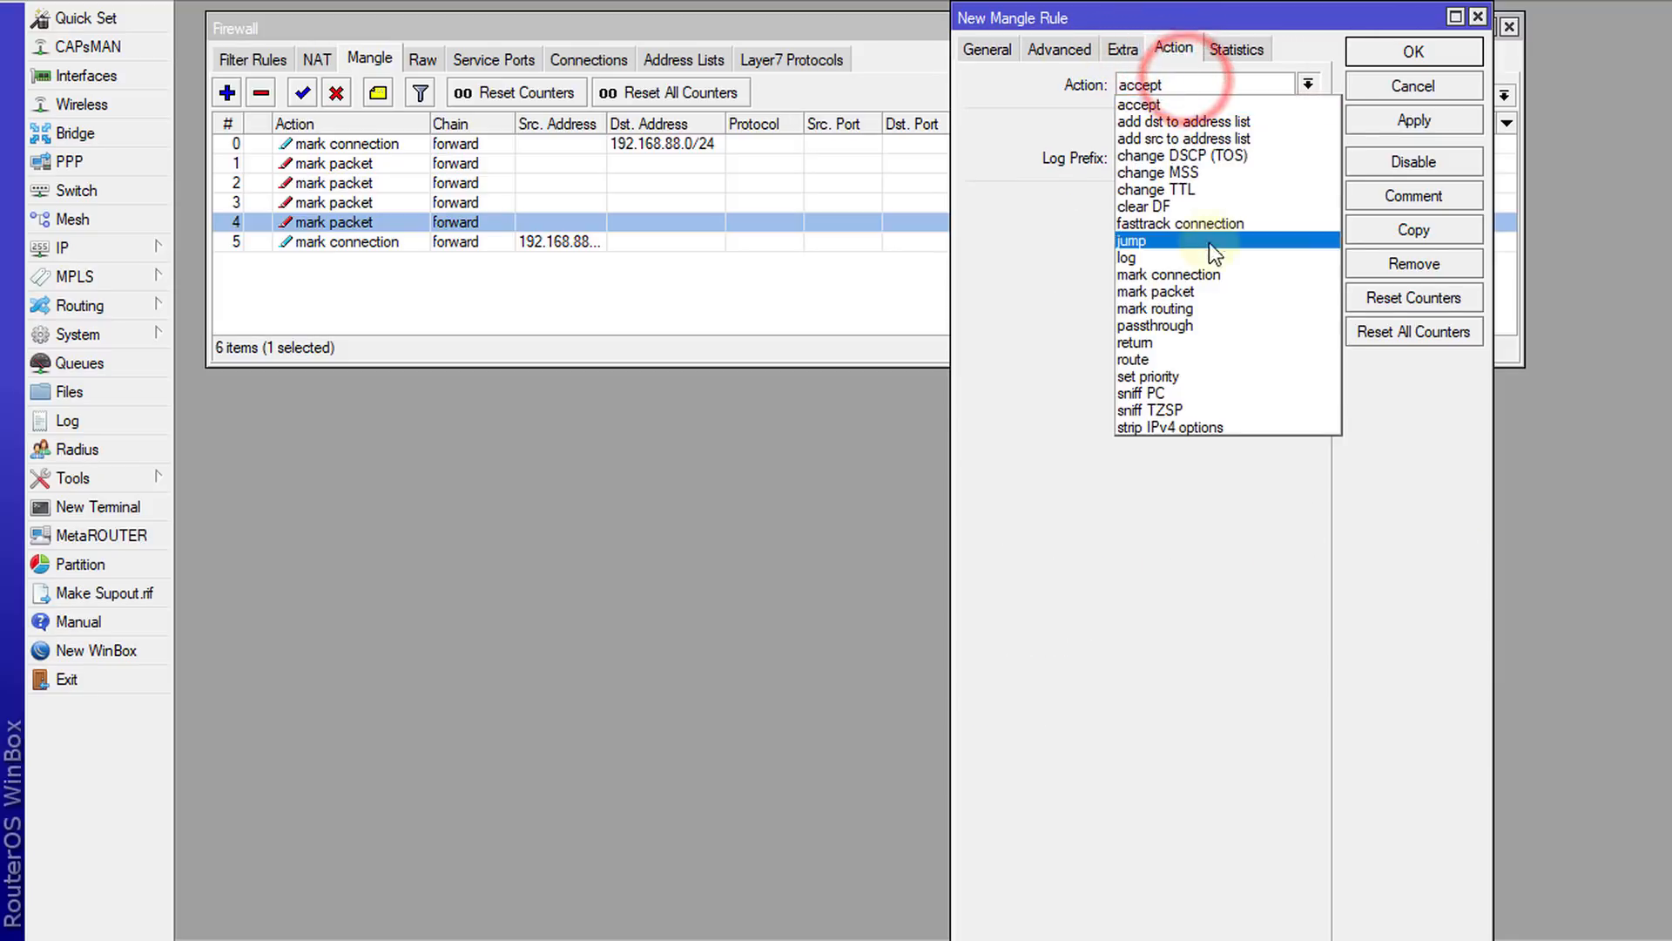
{"action": "left_click", "coordinate": [1189, 291]}
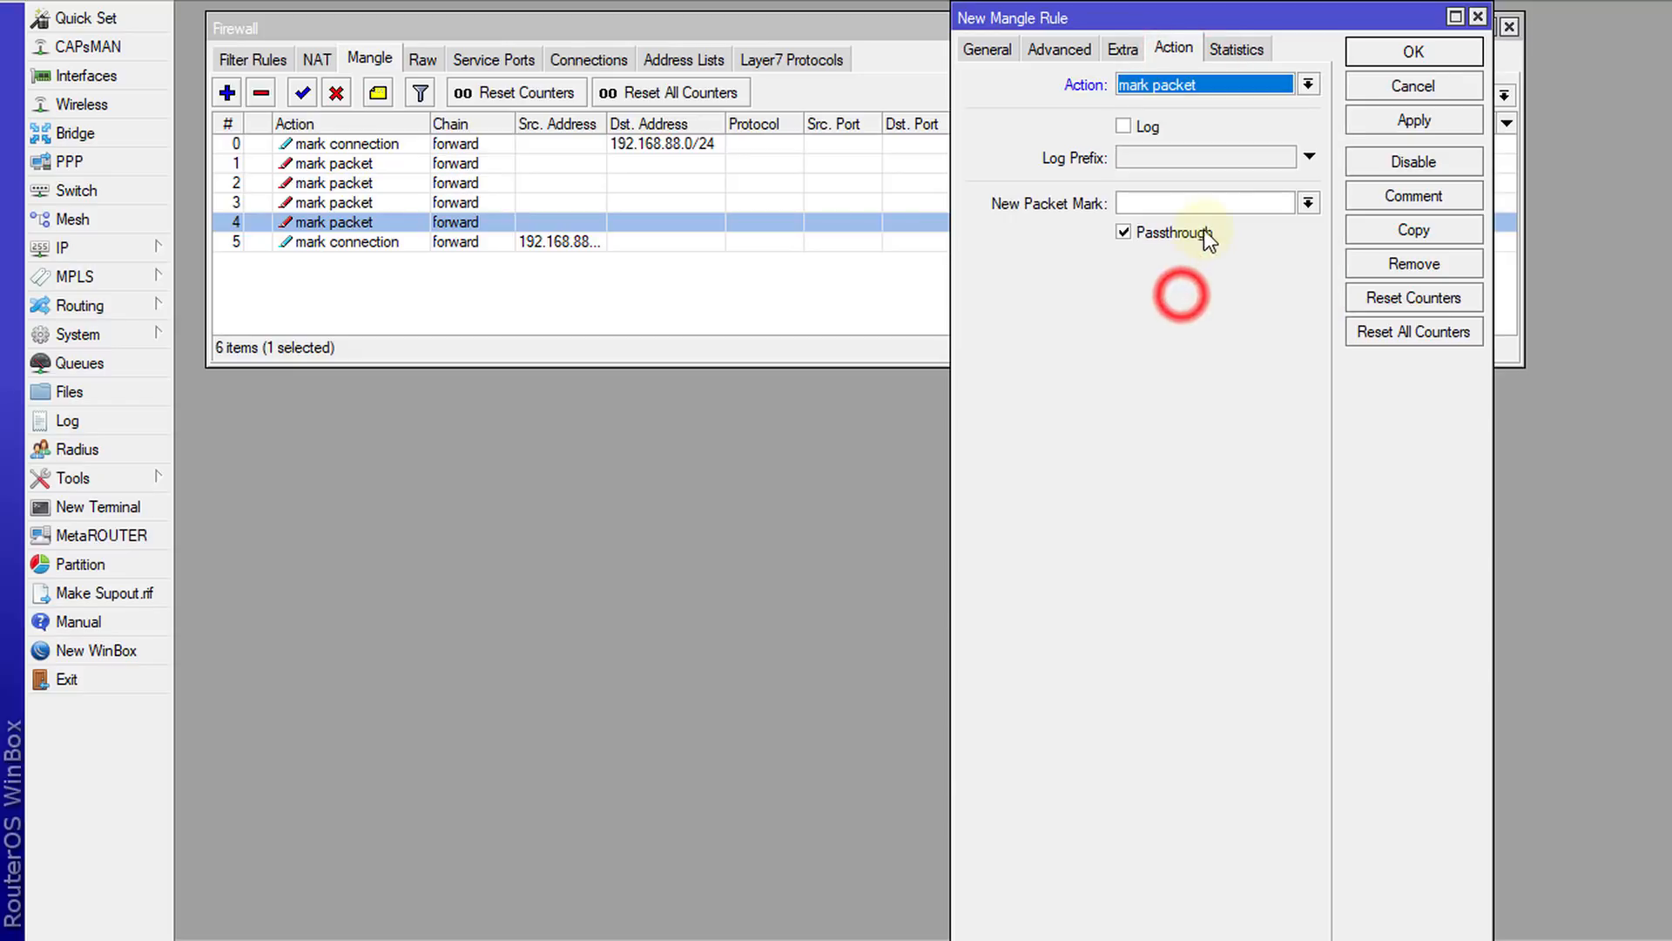
{"action": "left_click", "coordinate": [1205, 204]}
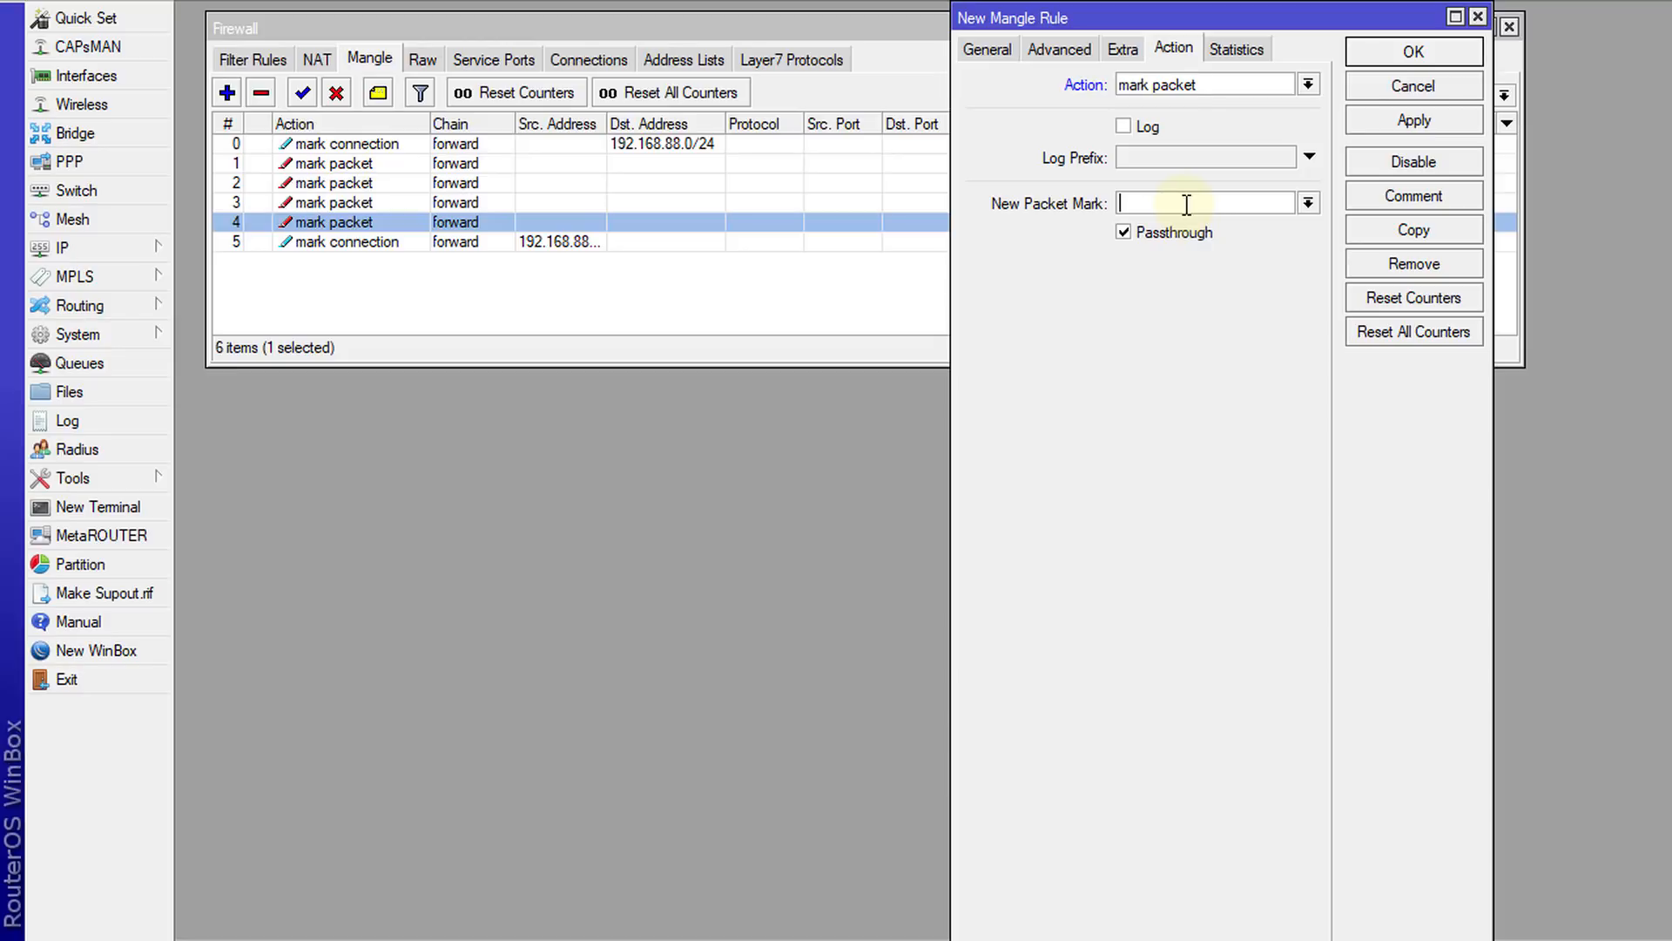
{"action": "type", "text": "upload_pk"}
{"action": "left_click", "coordinate": [1123, 231]}
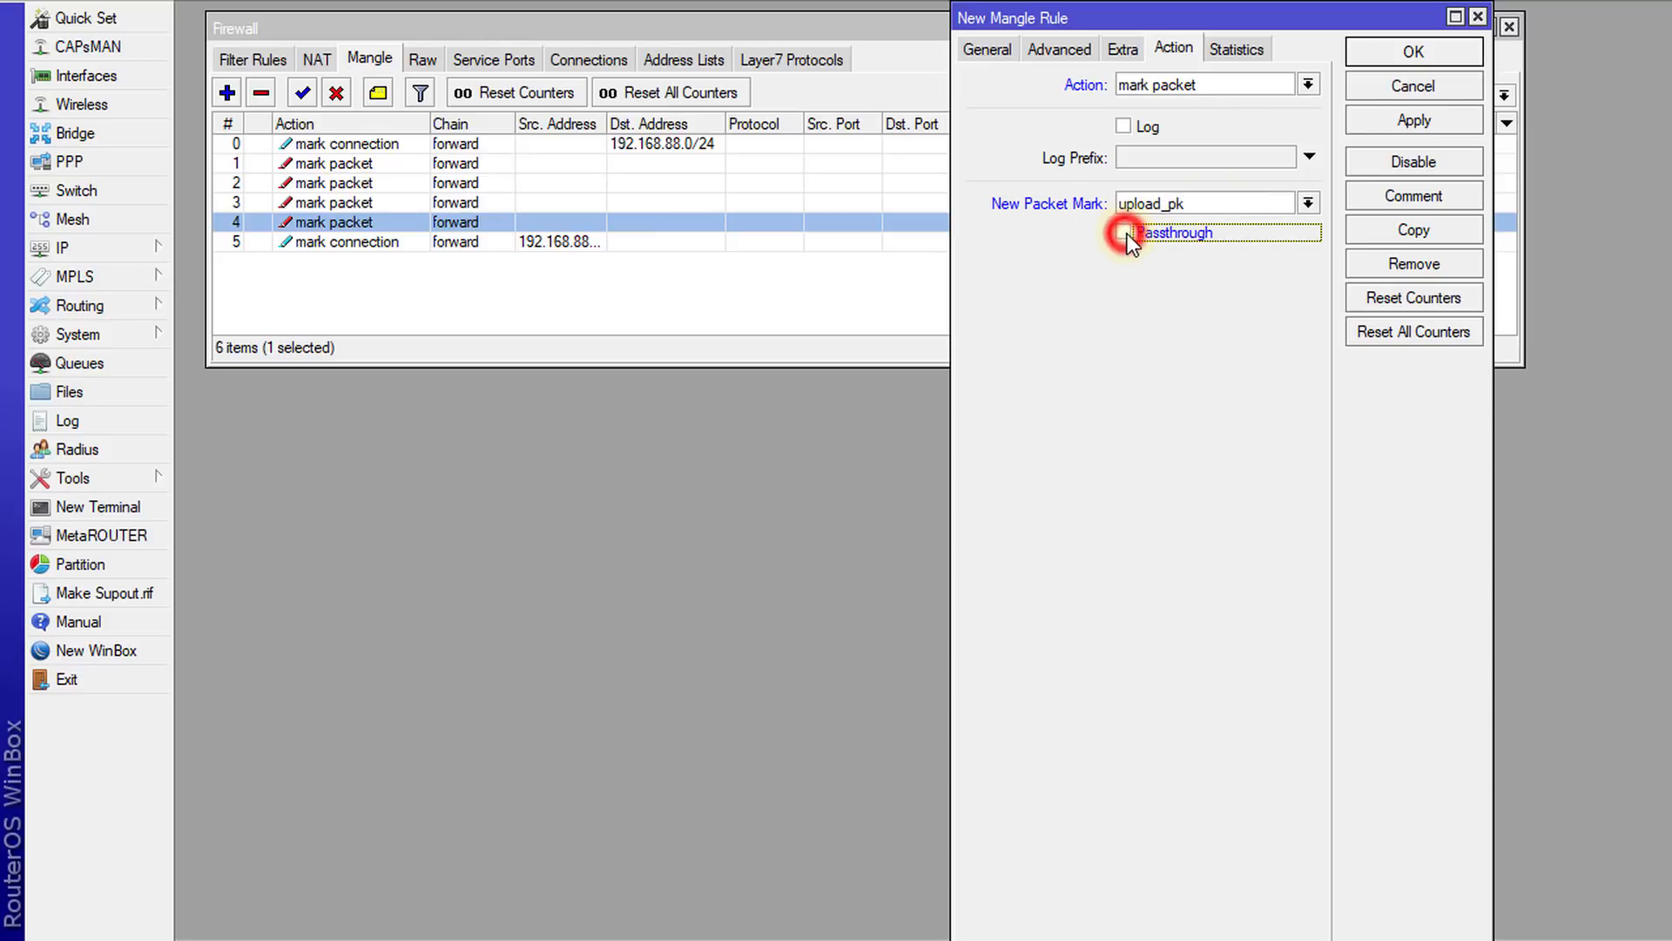
Add the packet mark name upload_pk as the rule's comment and save the mangle rule.
{"action": "double_click", "coordinate": [1189, 203]}
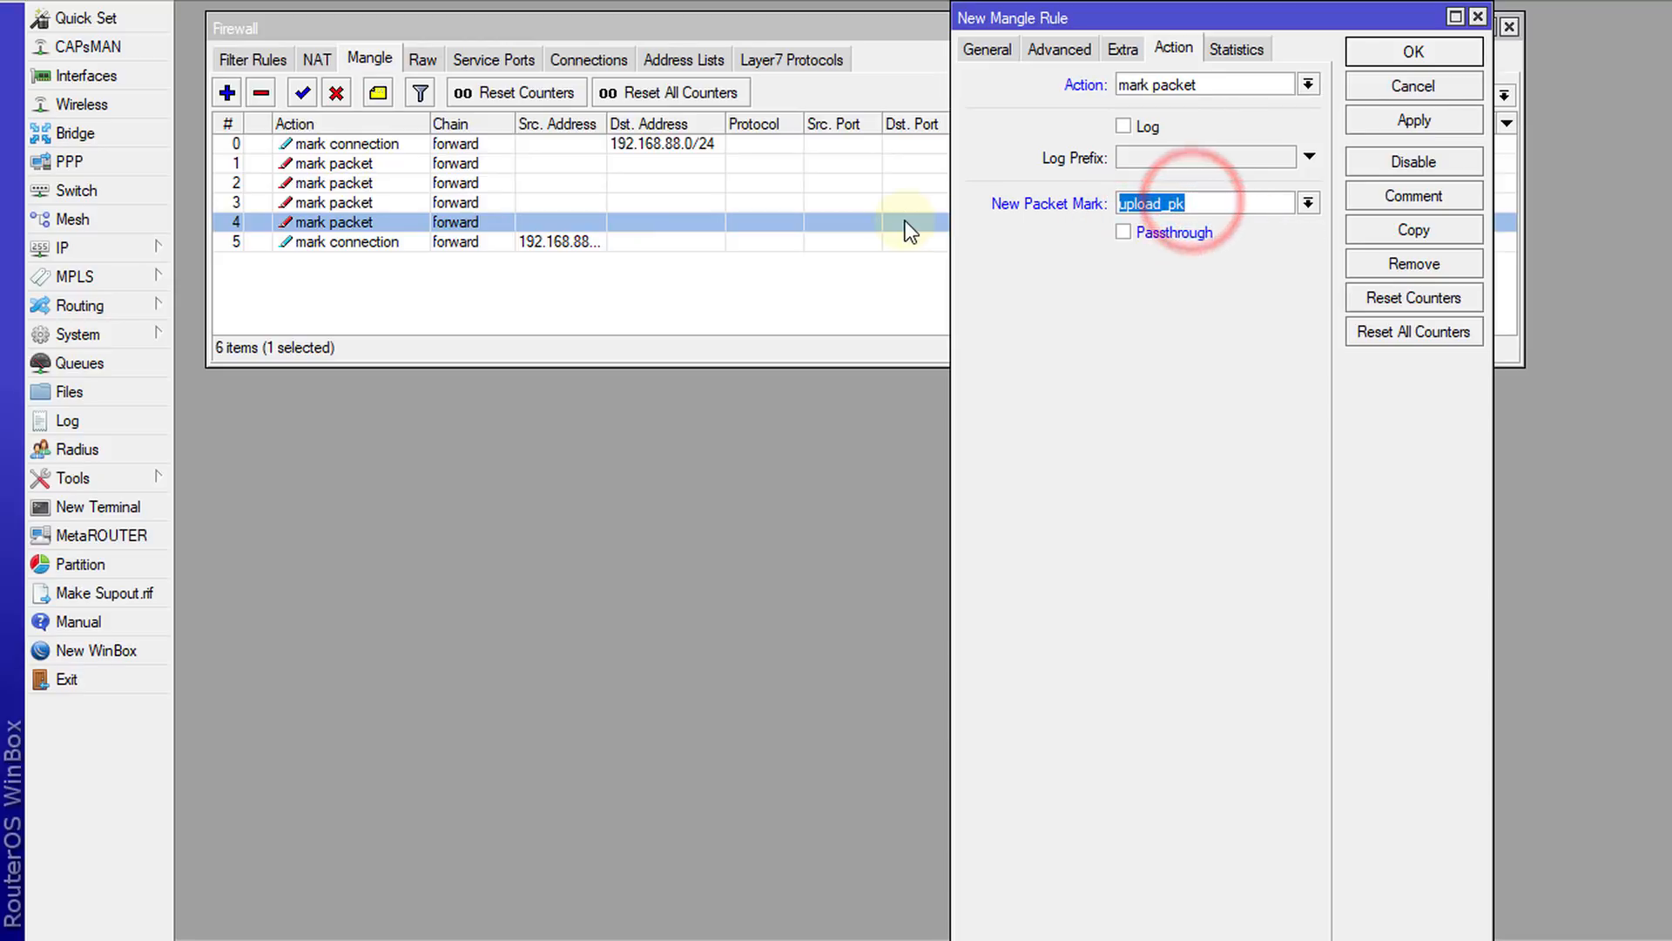
{"action": "left_click", "coordinate": [1373, 197]}
{"action": "key", "text": "ctrl+v"}
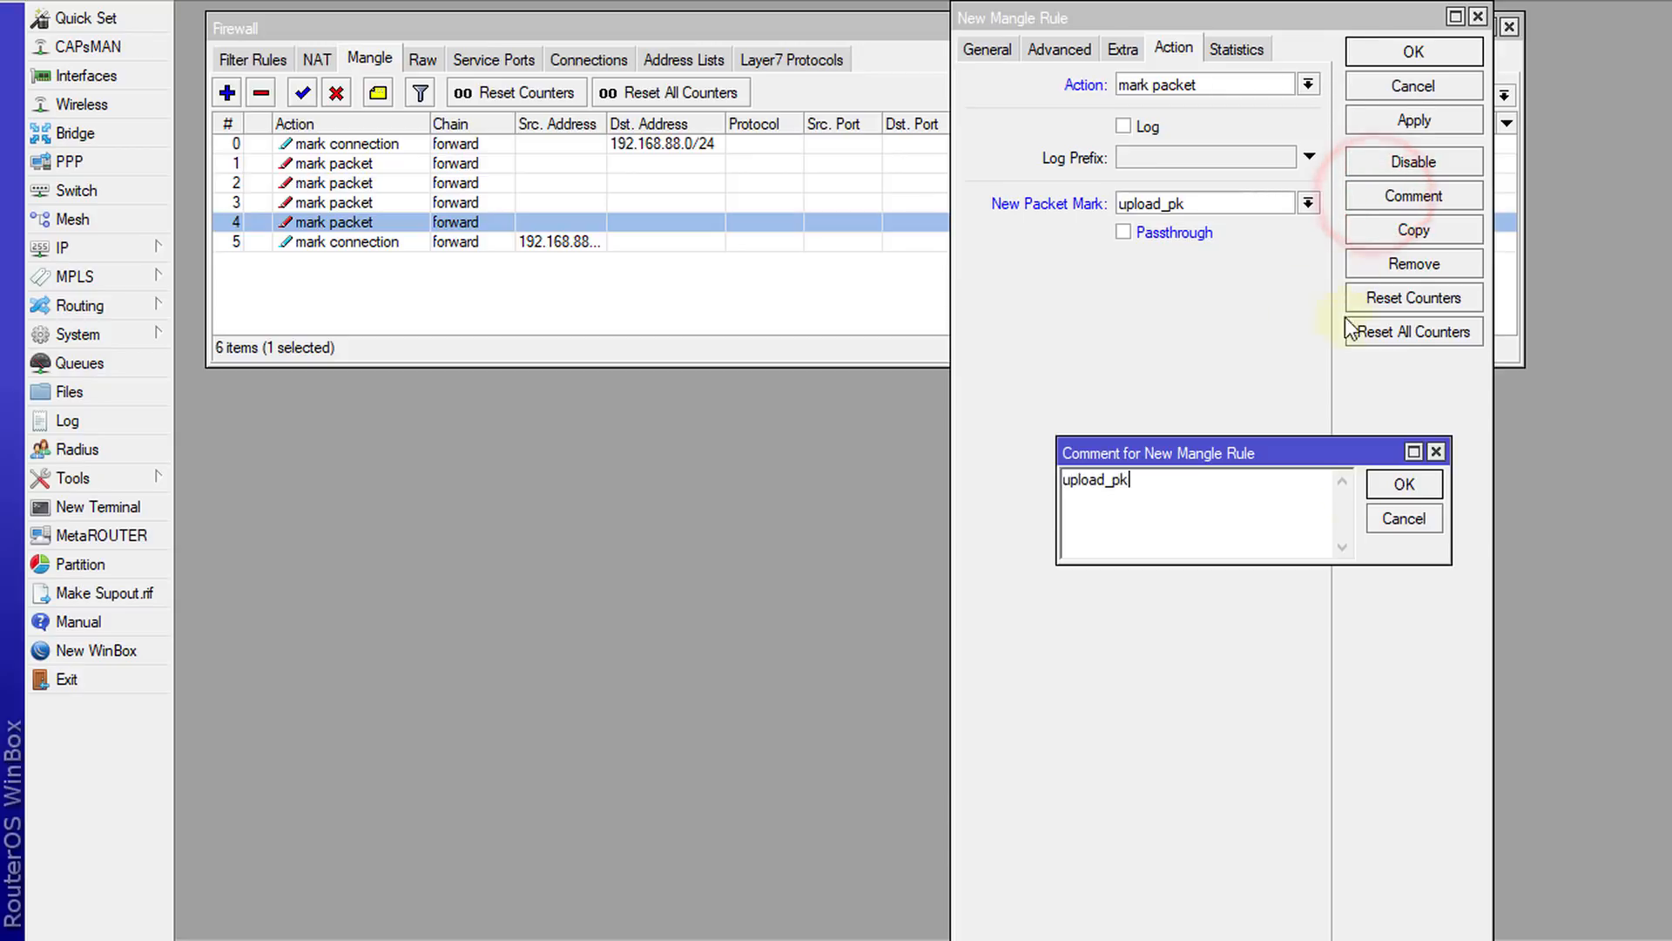
{"action": "left_click", "coordinate": [1404, 484]}
{"action": "left_click", "coordinate": [1406, 50]}
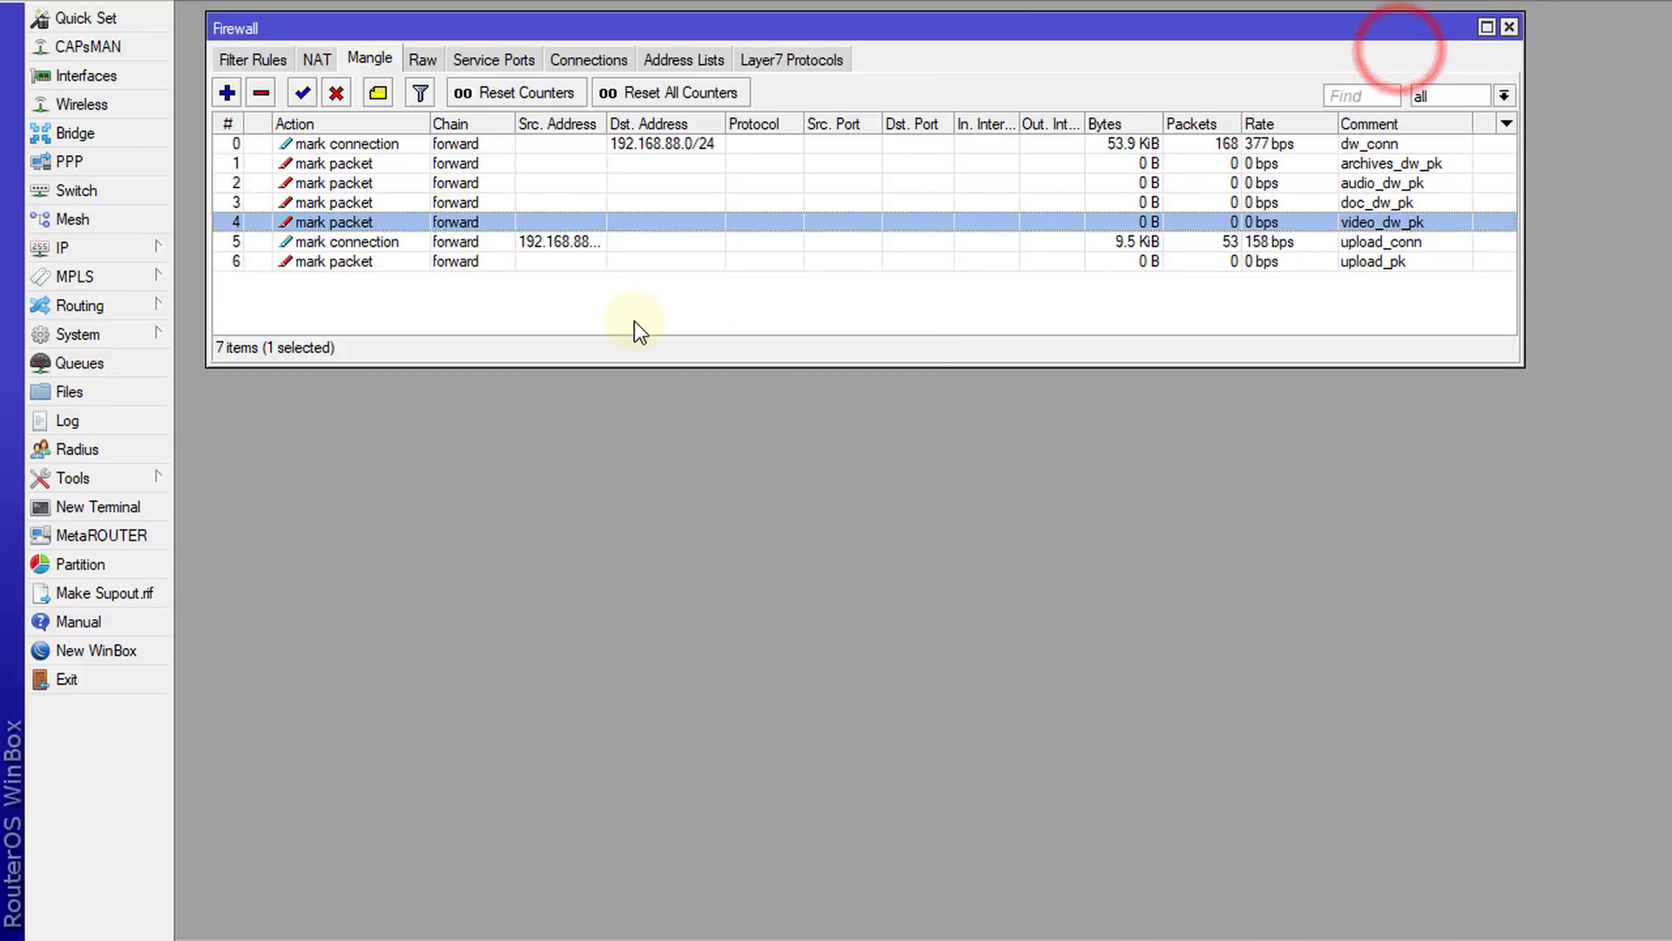
Start an eighth mangle rule with chain forward and move its window clear of the screen edge.
{"action": "left_click", "coordinate": [226, 92]}
{"action": "left_click", "coordinate": [986, 54]}
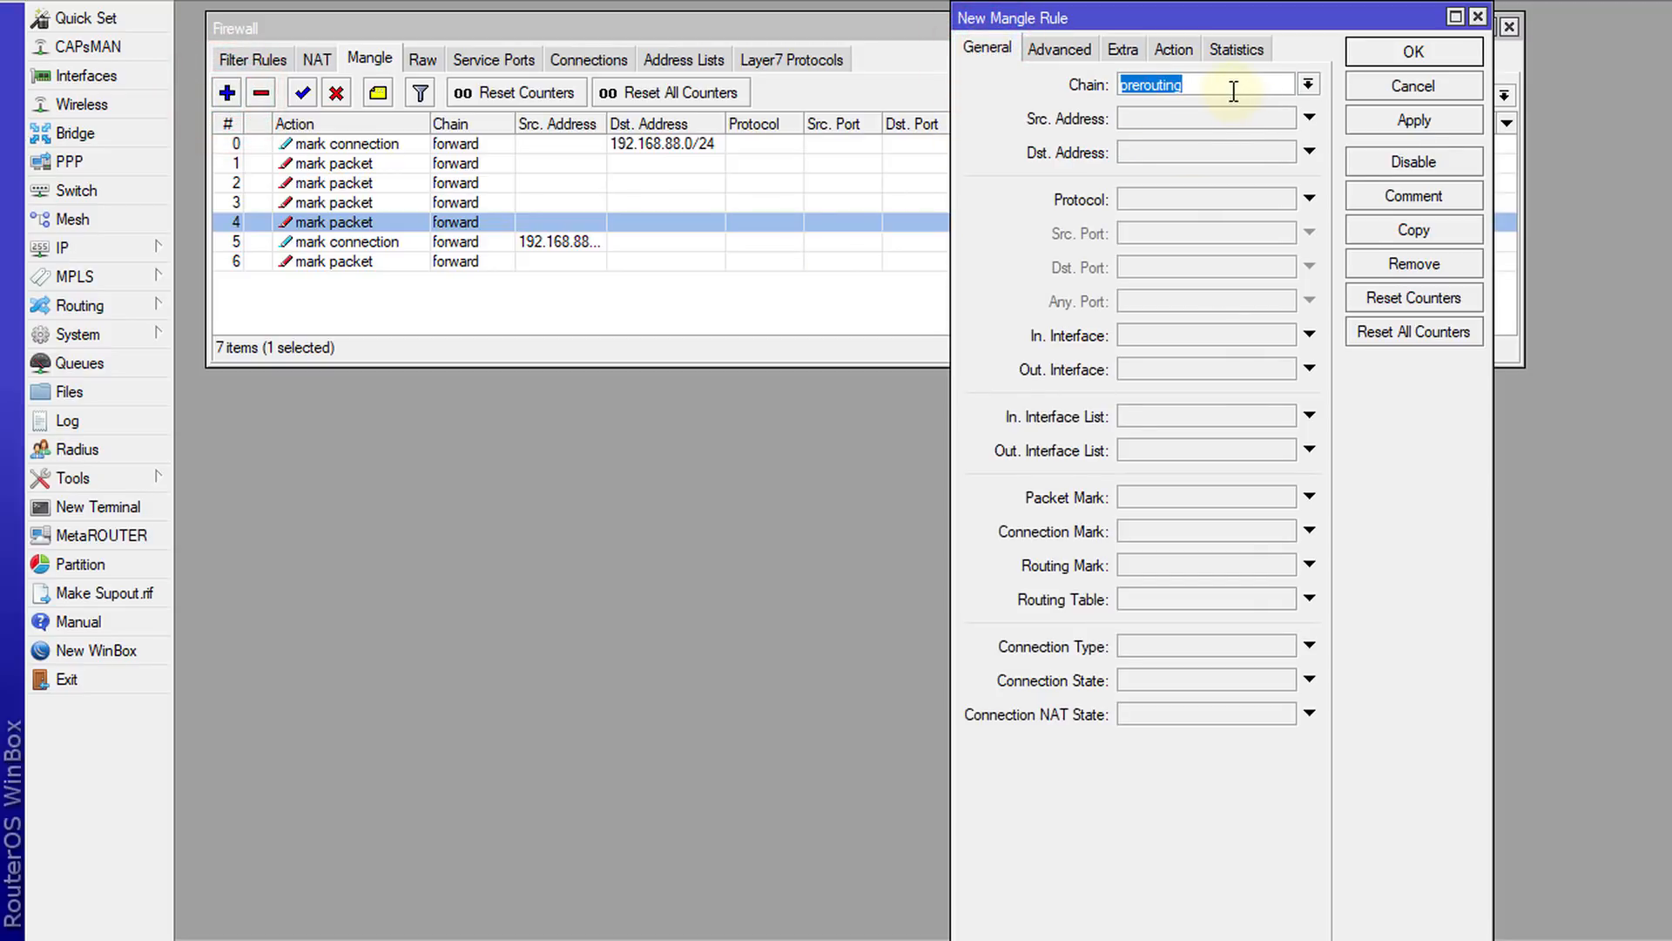
{"action": "left_click", "coordinate": [1309, 83]}
{"action": "left_click", "coordinate": [1267, 104]}
{"action": "left_click_drag", "start_coordinate": [1177, 20], "coordinate": [886, 91]}
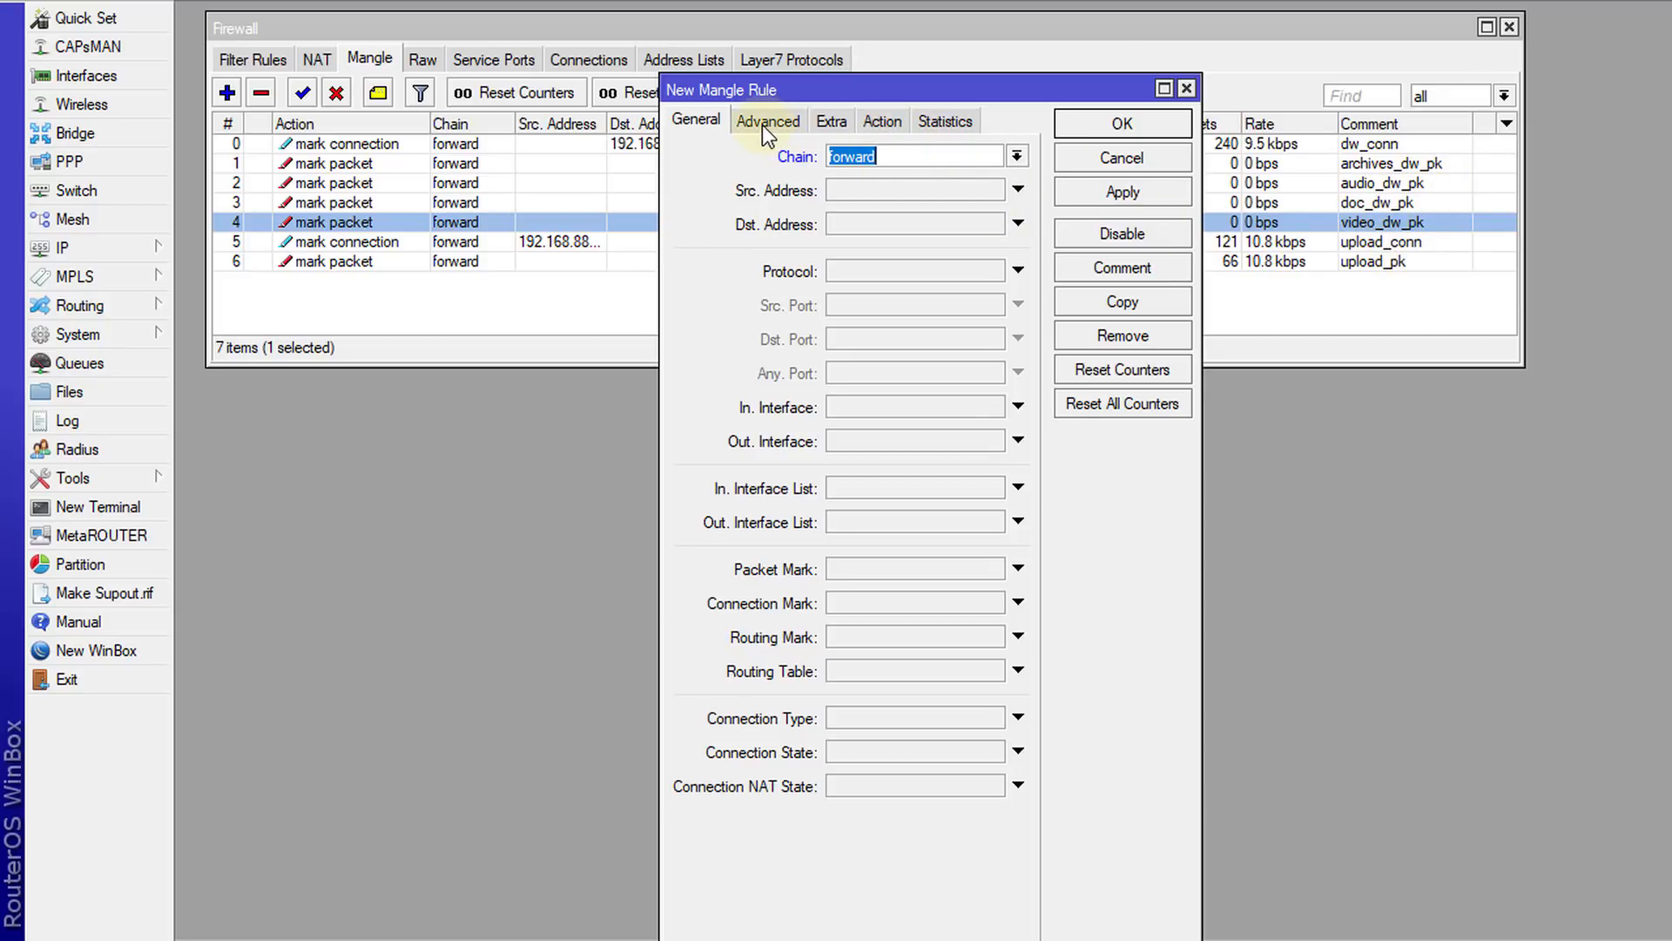
Match the eighth mangle rule to the connection mark dw_conn.
{"action": "left_click", "coordinate": [1019, 602]}
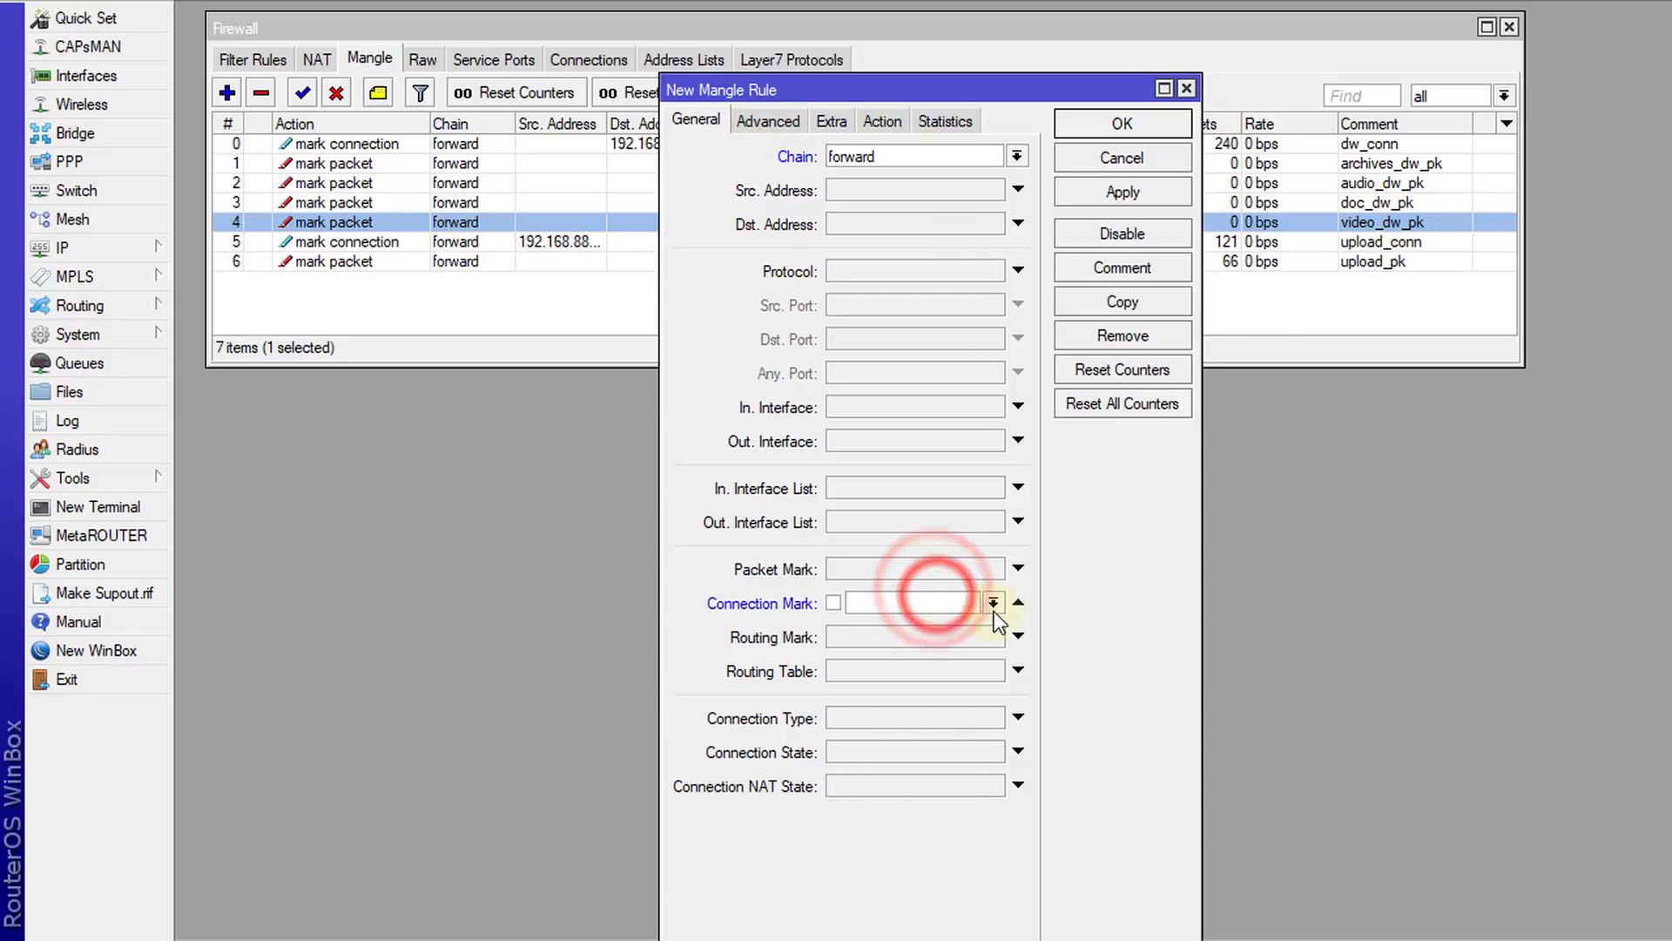
{"action": "left_click", "coordinate": [993, 603]}
{"action": "left_click", "coordinate": [945, 621]}
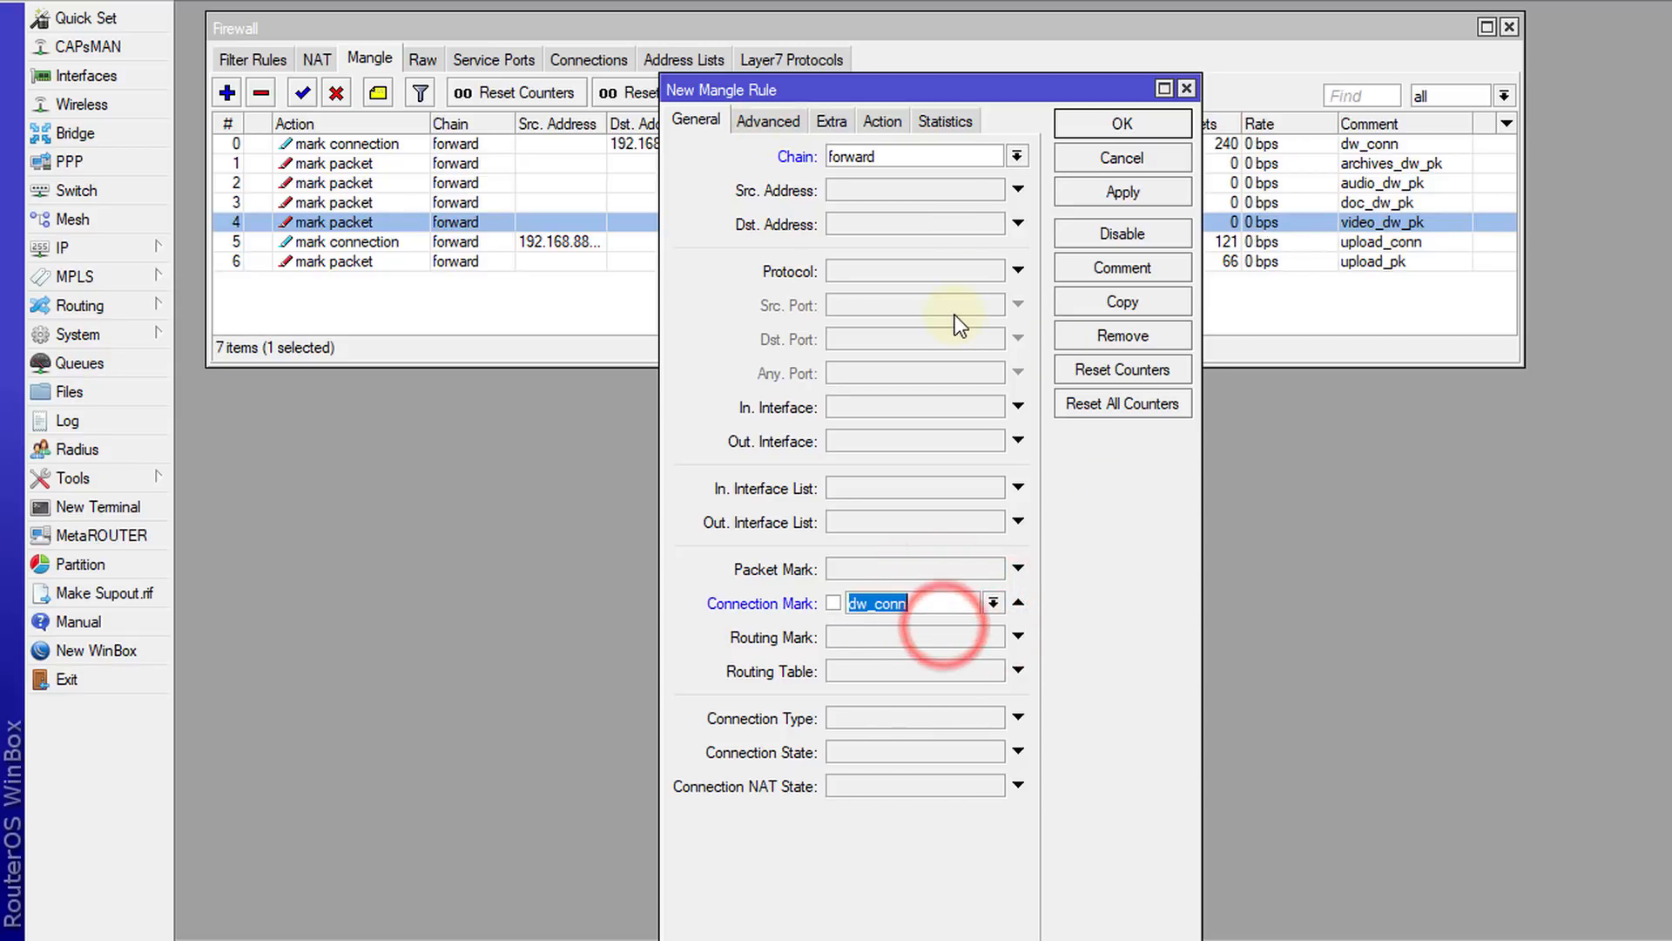
{"action": "left_click", "coordinate": [767, 119]}
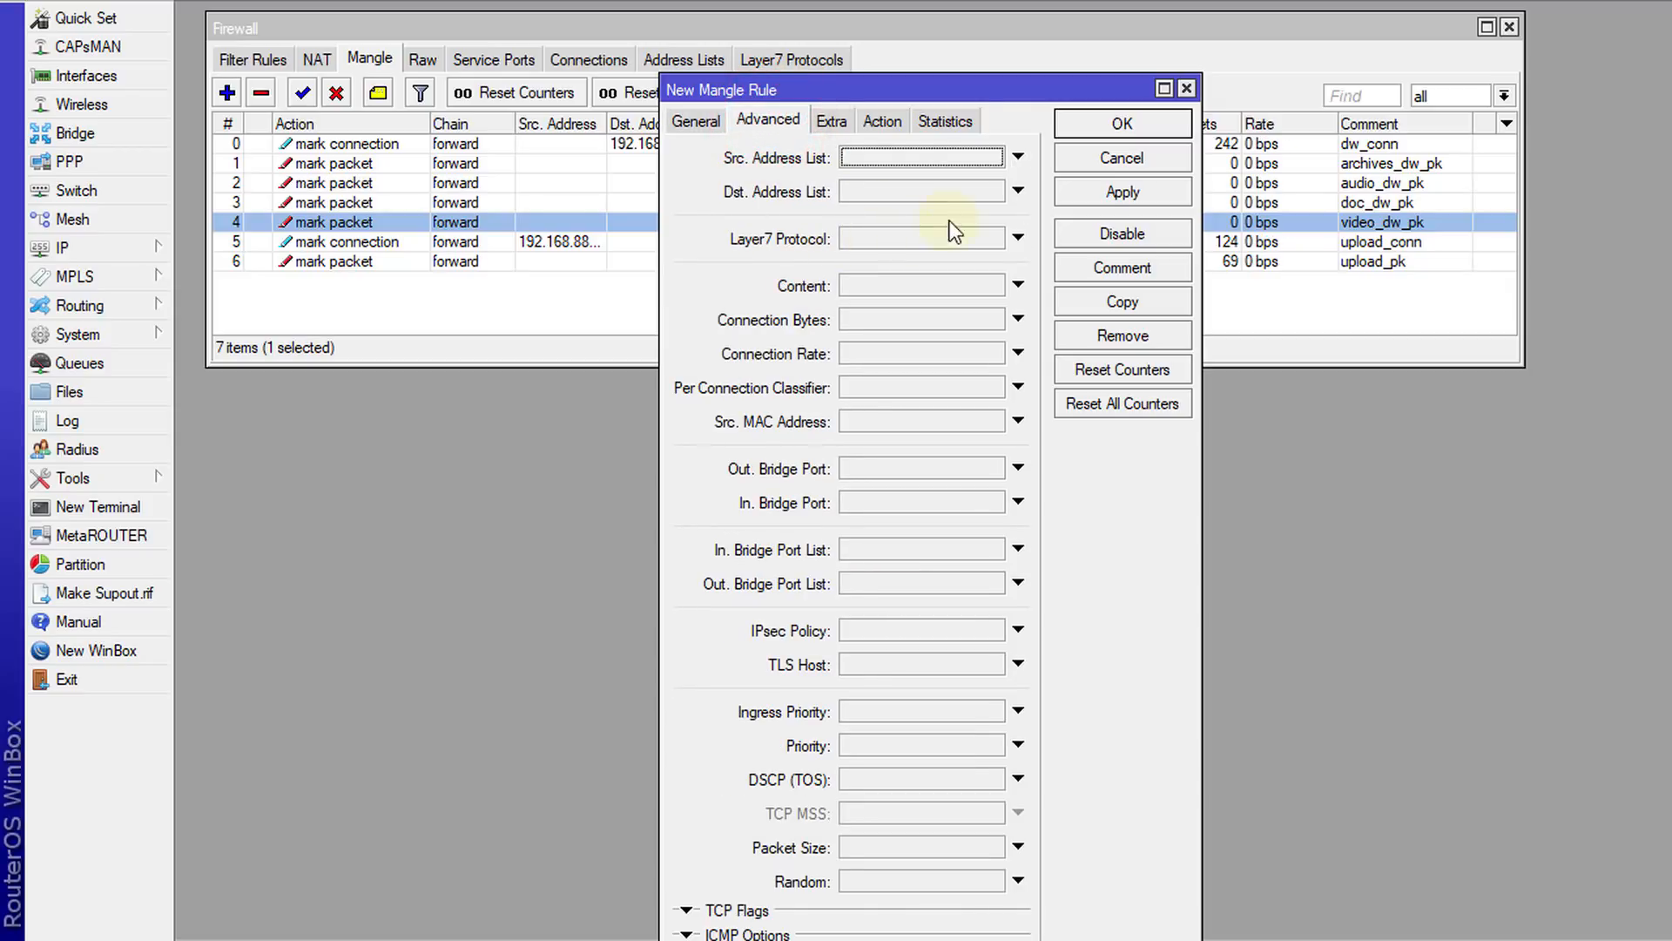
Set the eighth rule's action to mark packet with the new packet mark other_pk and disable Passthrough.
{"action": "left_click", "coordinate": [881, 121]}
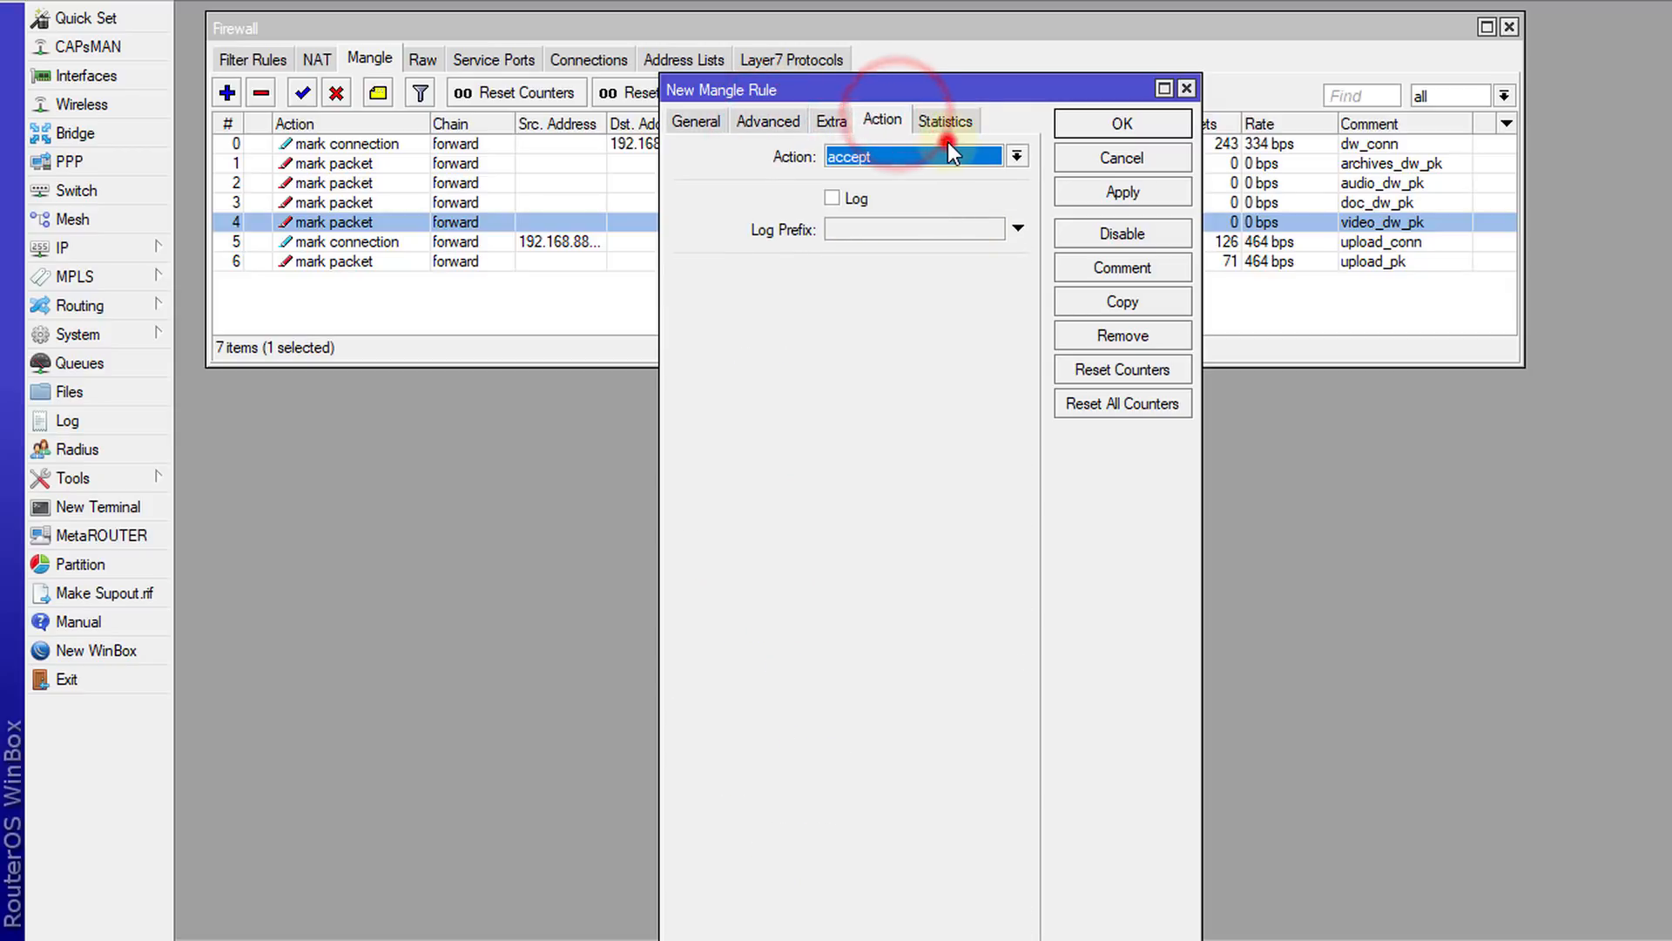
{"action": "left_click", "coordinate": [949, 155]}
{"action": "left_click", "coordinate": [943, 360]}
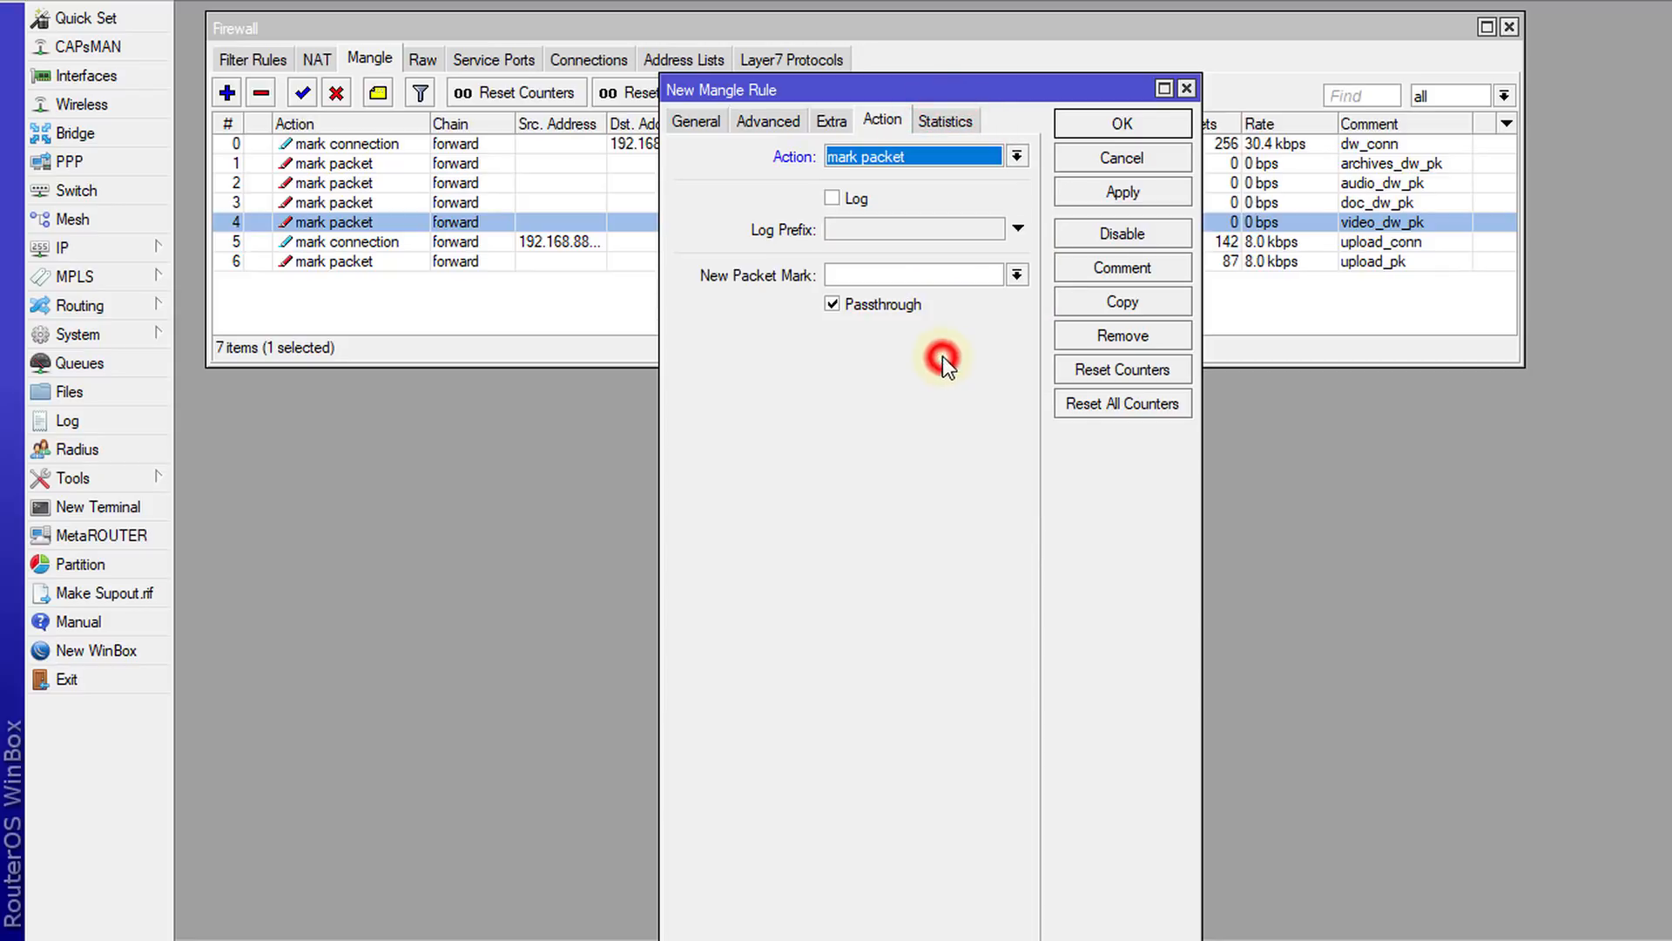
{"action": "left_click", "coordinate": [903, 277]}
{"action": "type", "text": "oth"}
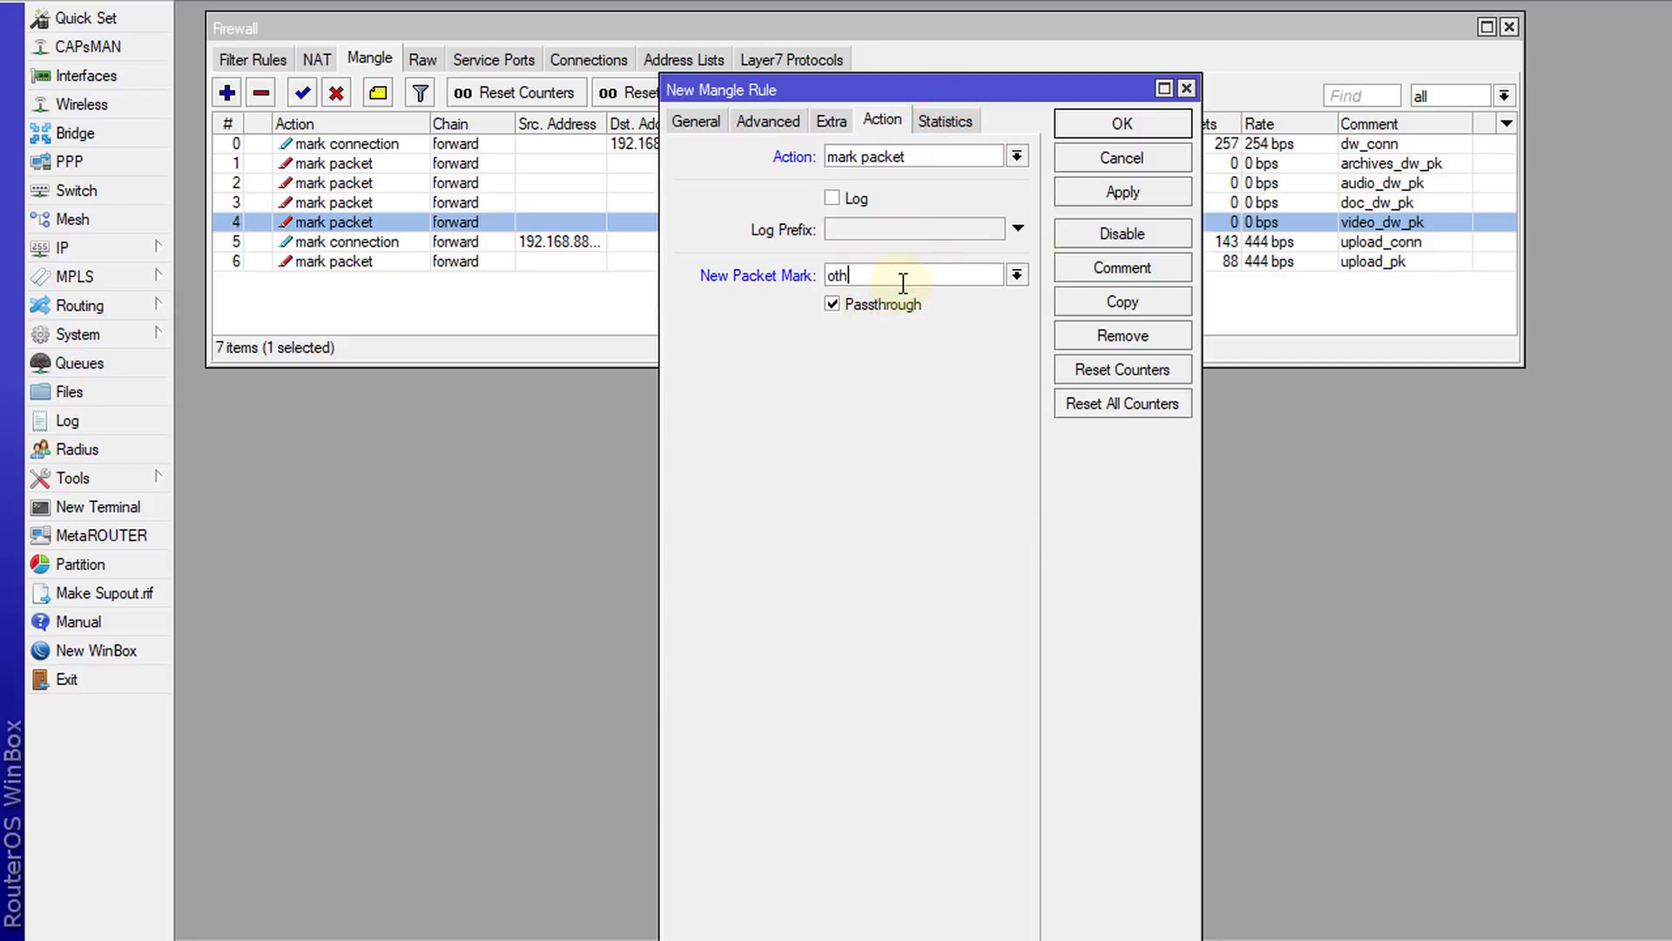
{"action": "type", "text": "er_pk"}
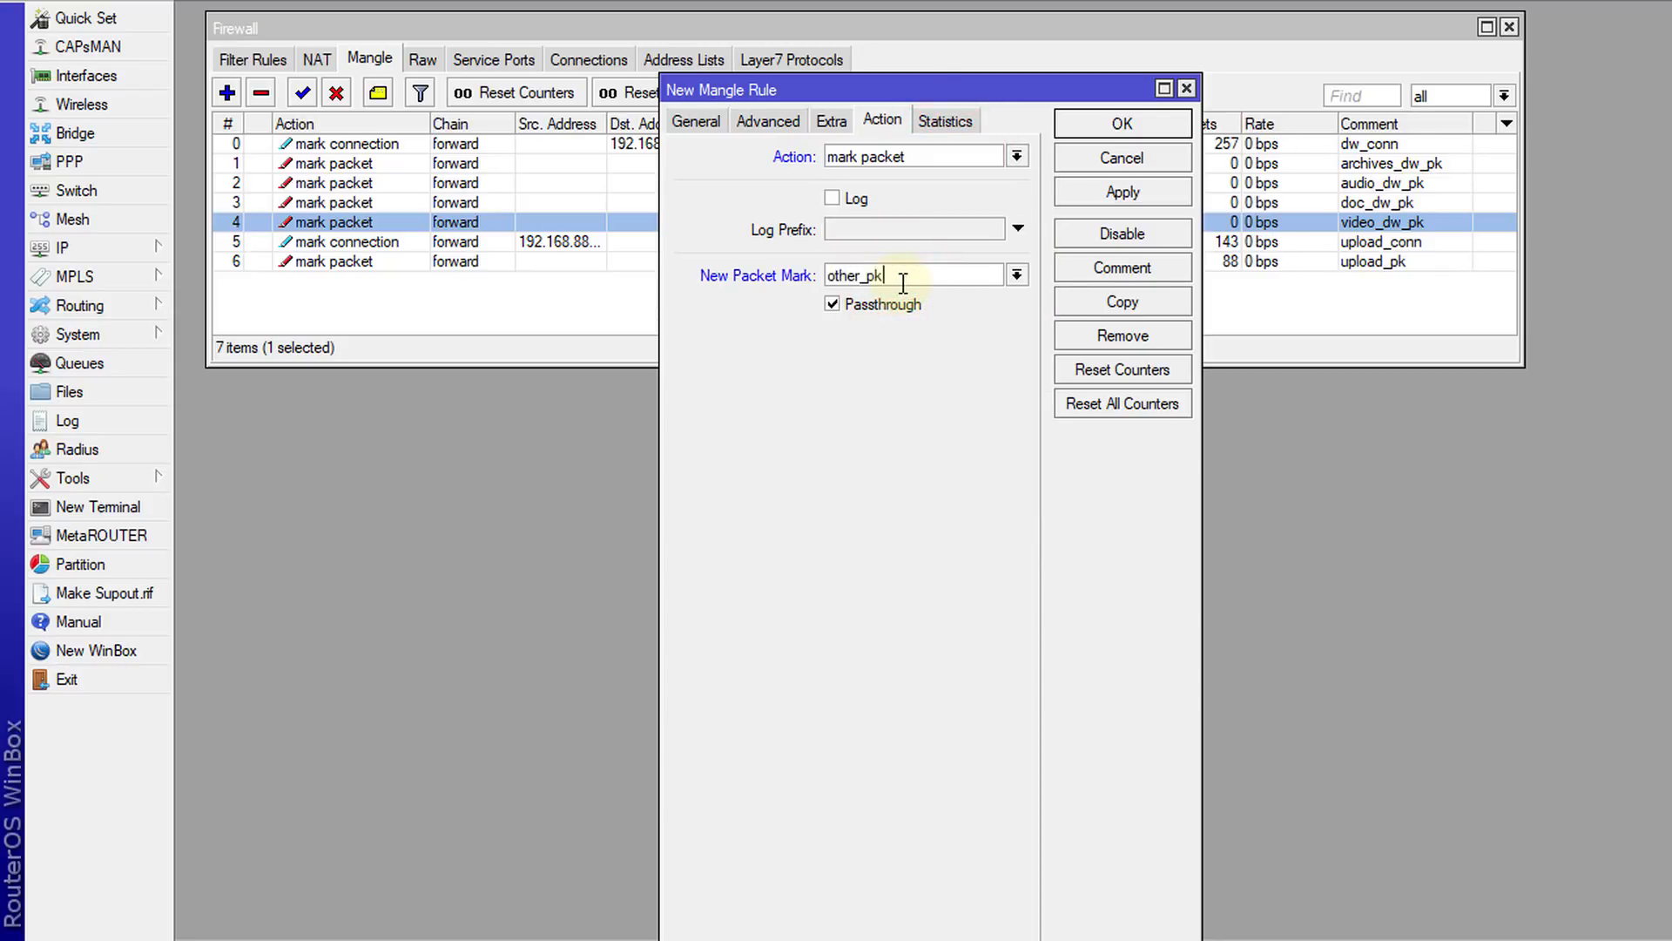
{"action": "double_click", "coordinate": [903, 283]}
{"action": "key", "text": "ctrl+c"}
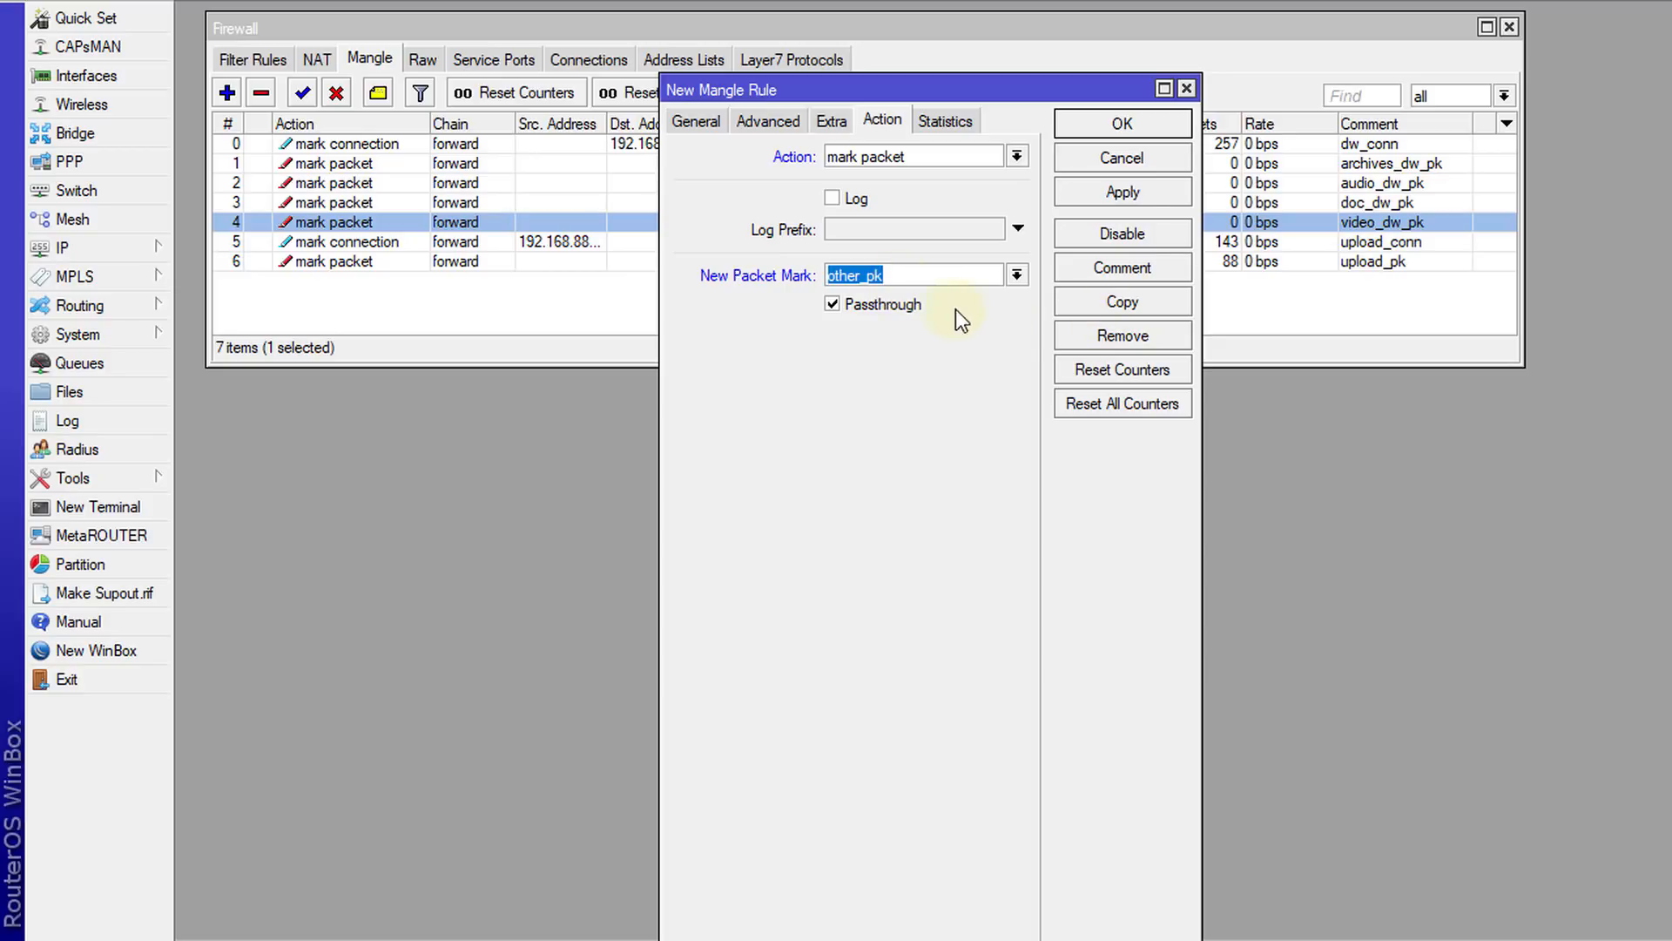
{"action": "left_click", "coordinate": [855, 311]}
Add the packet mark name other_pk as the eighth rule's comment and save the mangle rule.
{"action": "left_click", "coordinate": [1150, 265]}
{"action": "key", "text": "ctrl+v"}
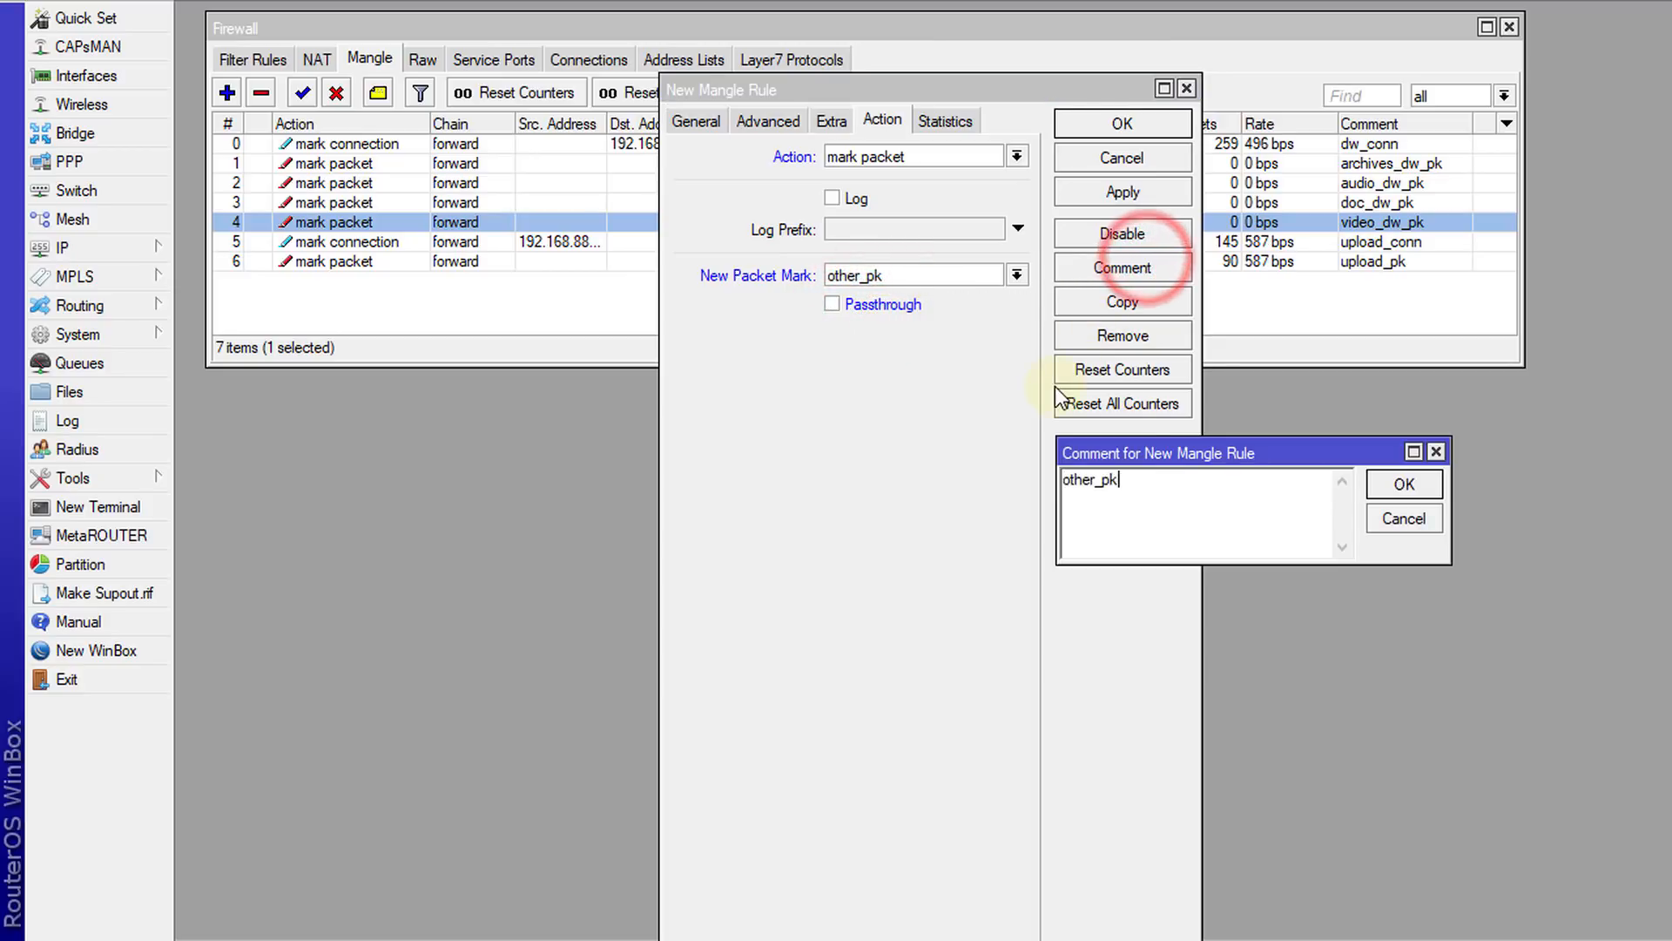
{"action": "key", "text": "Return"}
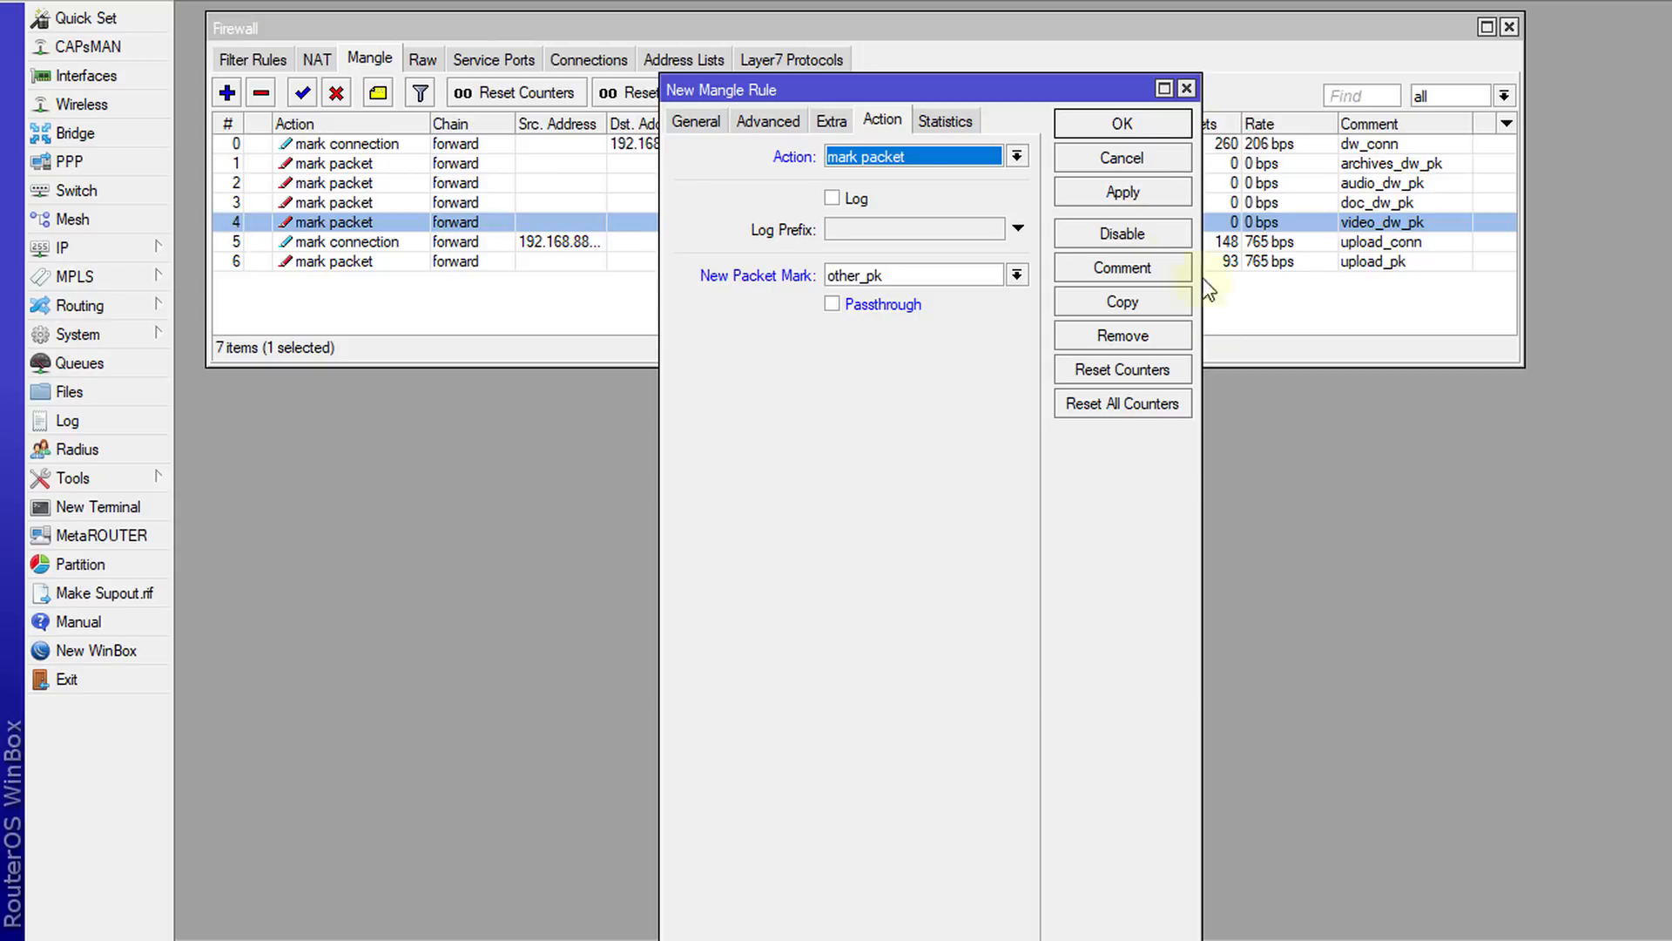
{"action": "left_click", "coordinate": [1121, 125]}
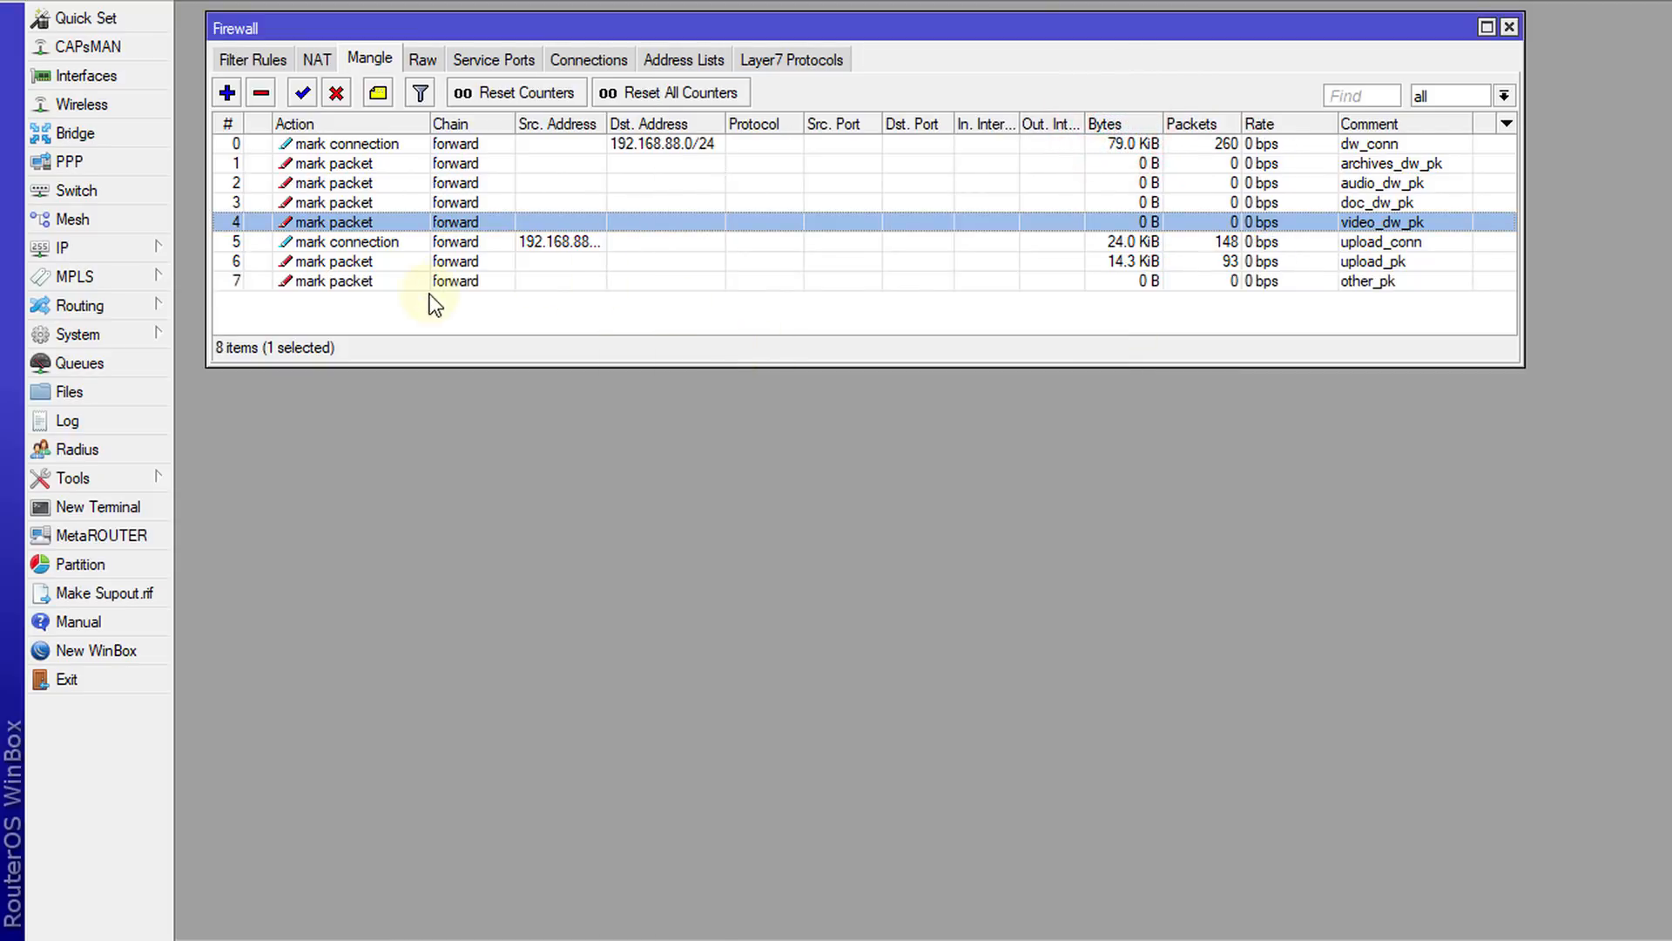
Move the other_pk mangle rule up so it sits directly between the video_dw_pk and upload_conn rules.
{"action": "left_click_drag", "start_coordinate": [1321, 280], "coordinate": [1322, 231]}
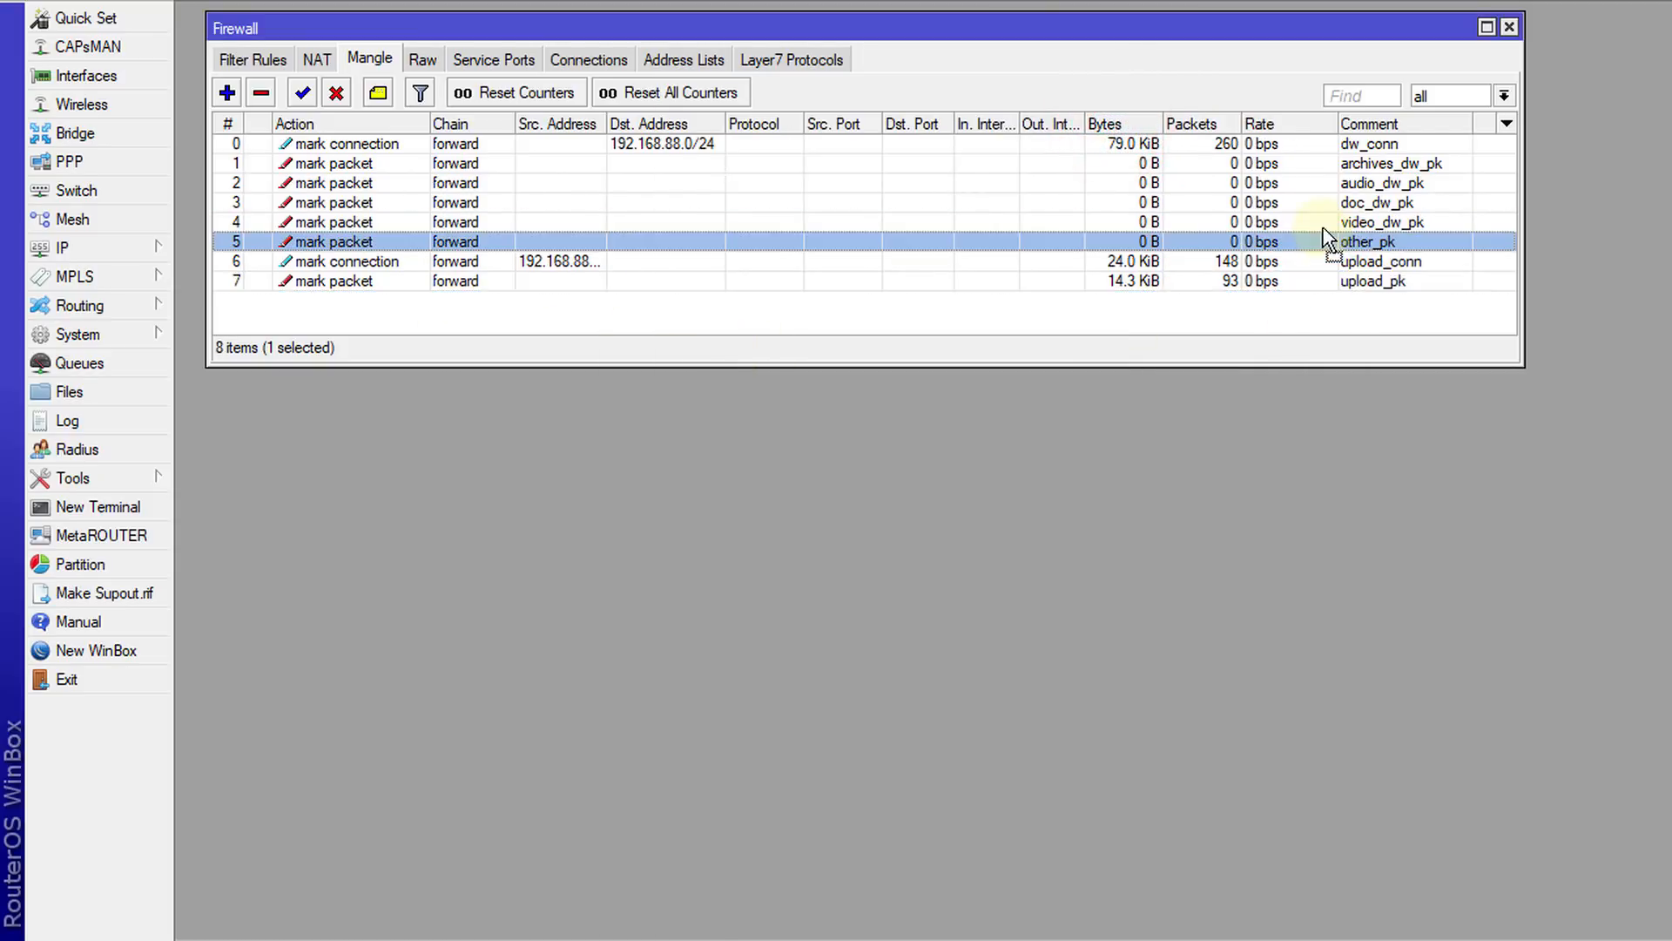
{"action": "left_click", "coordinate": [1376, 268]}
{"action": "left_click", "coordinate": [1294, 242]}
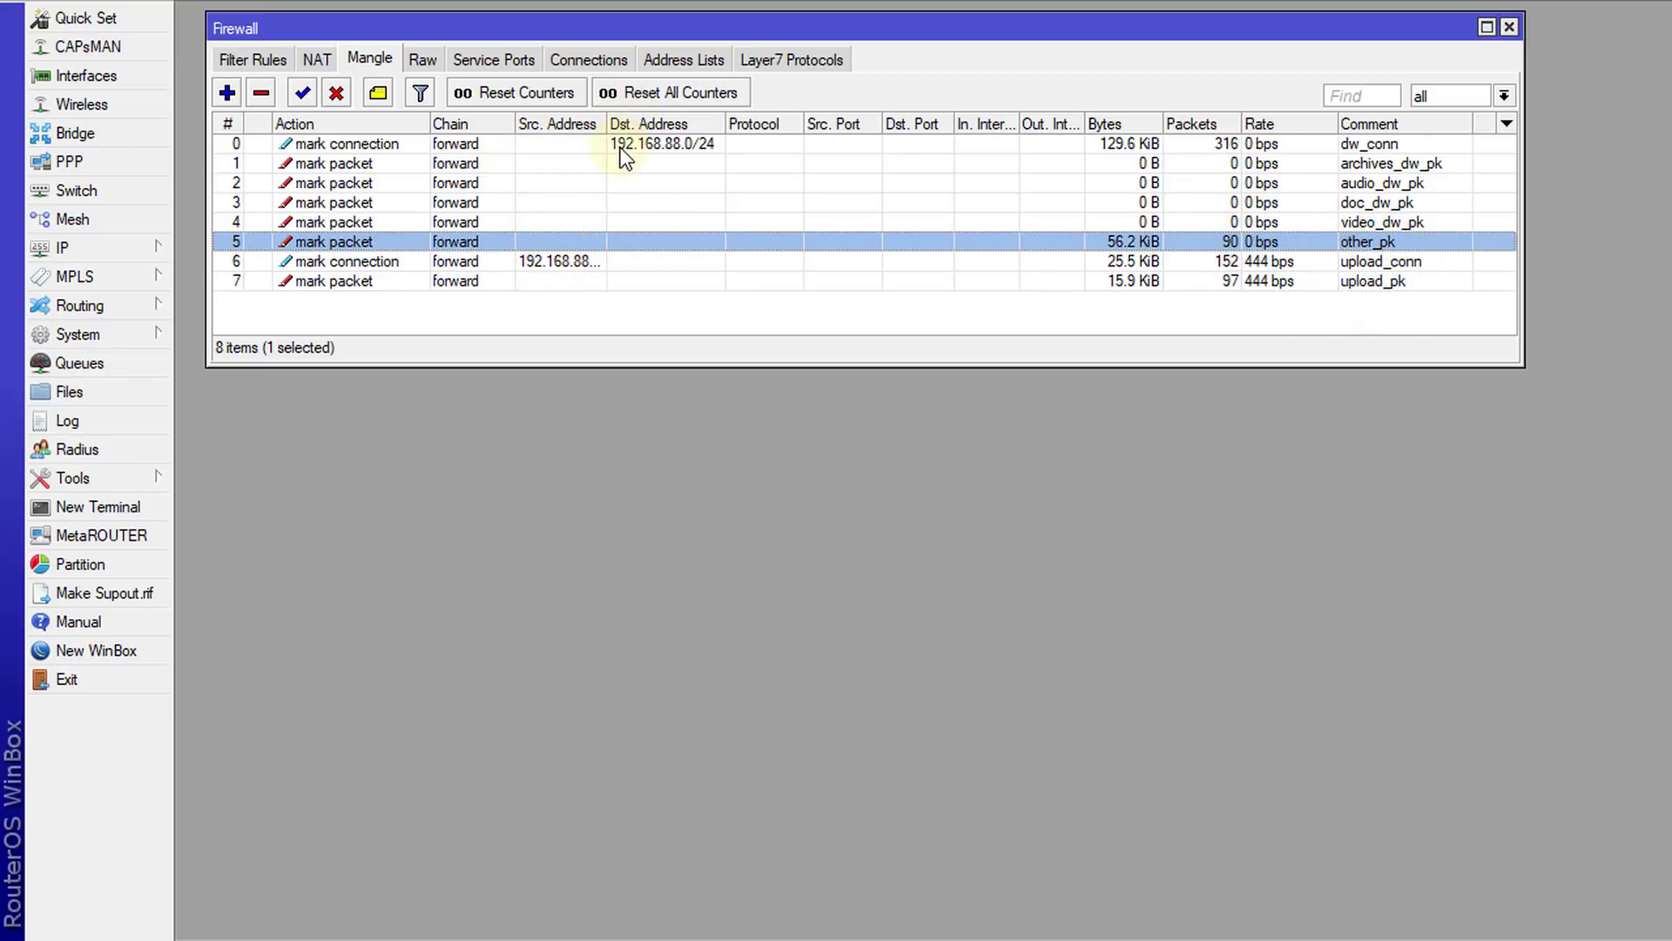
Start a new queue tree entry named All Bandwidth with parent global.
{"action": "left_click", "coordinate": [122, 371]}
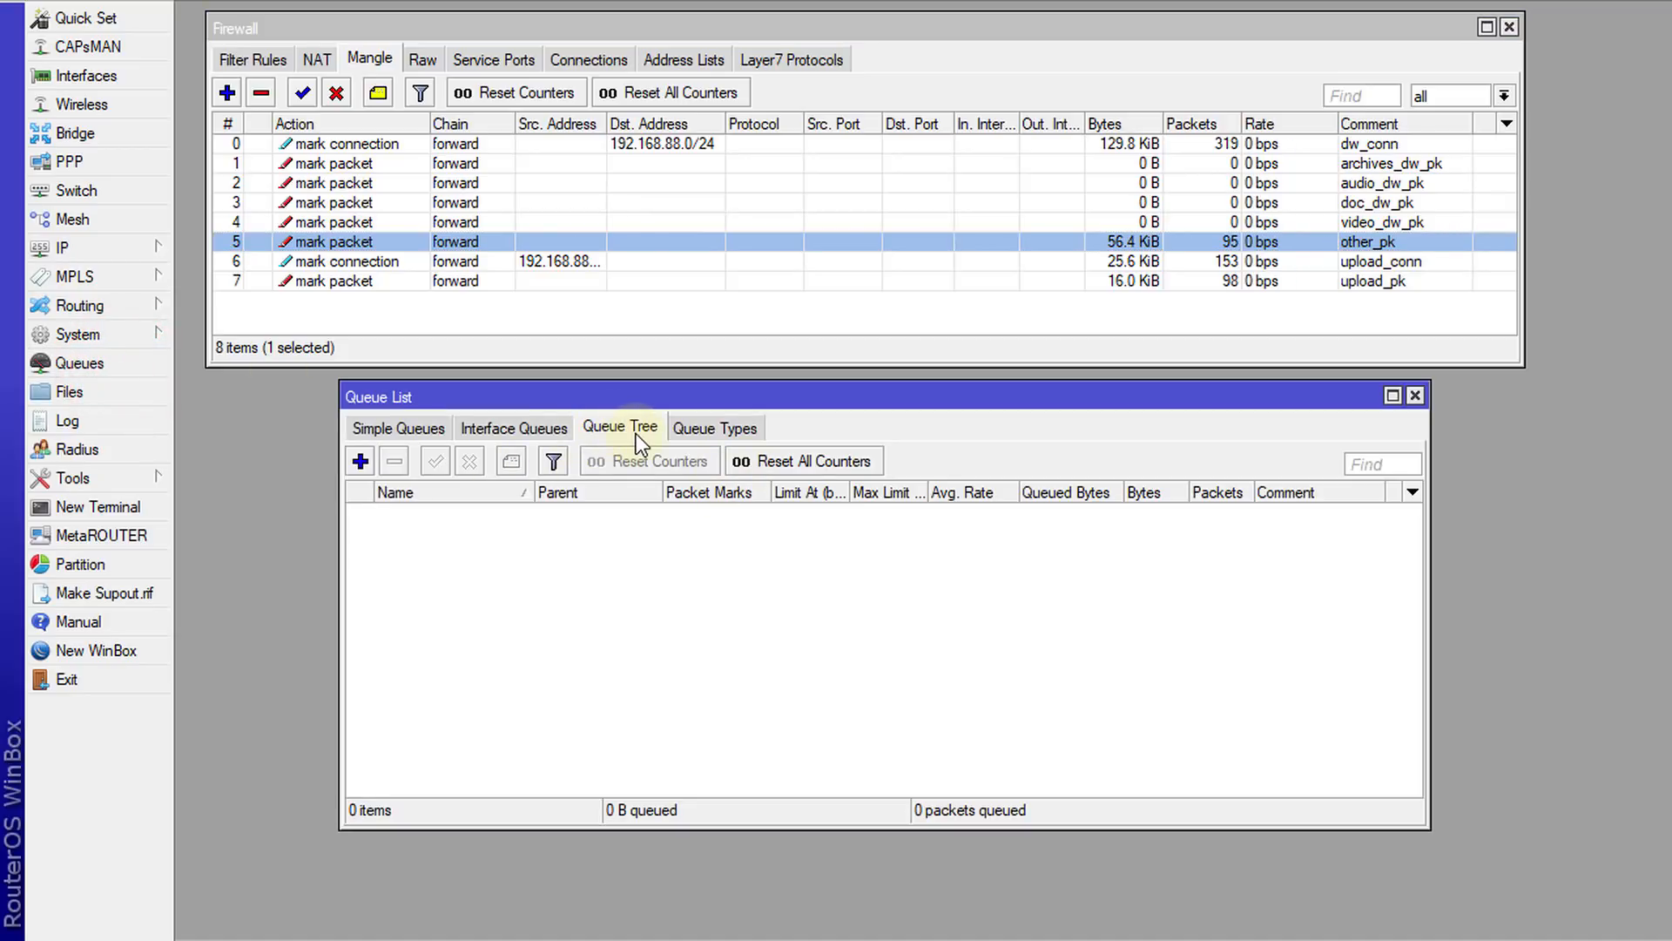
{"action": "left_click", "coordinate": [360, 462]}
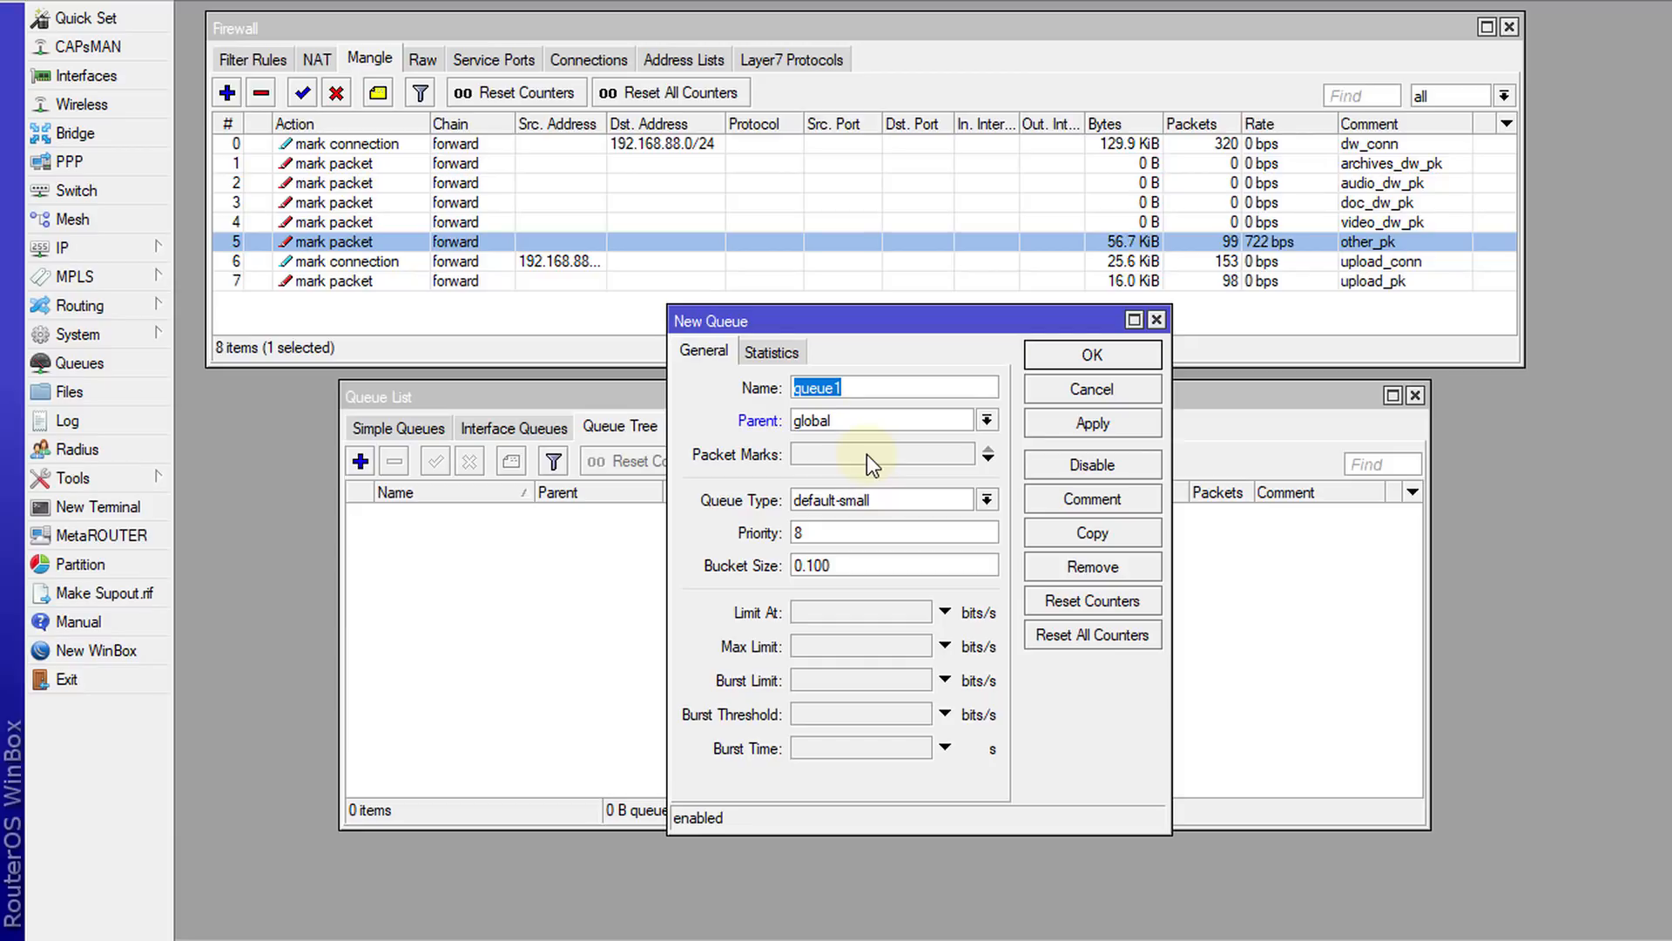
{"action": "type", "text": "All "}
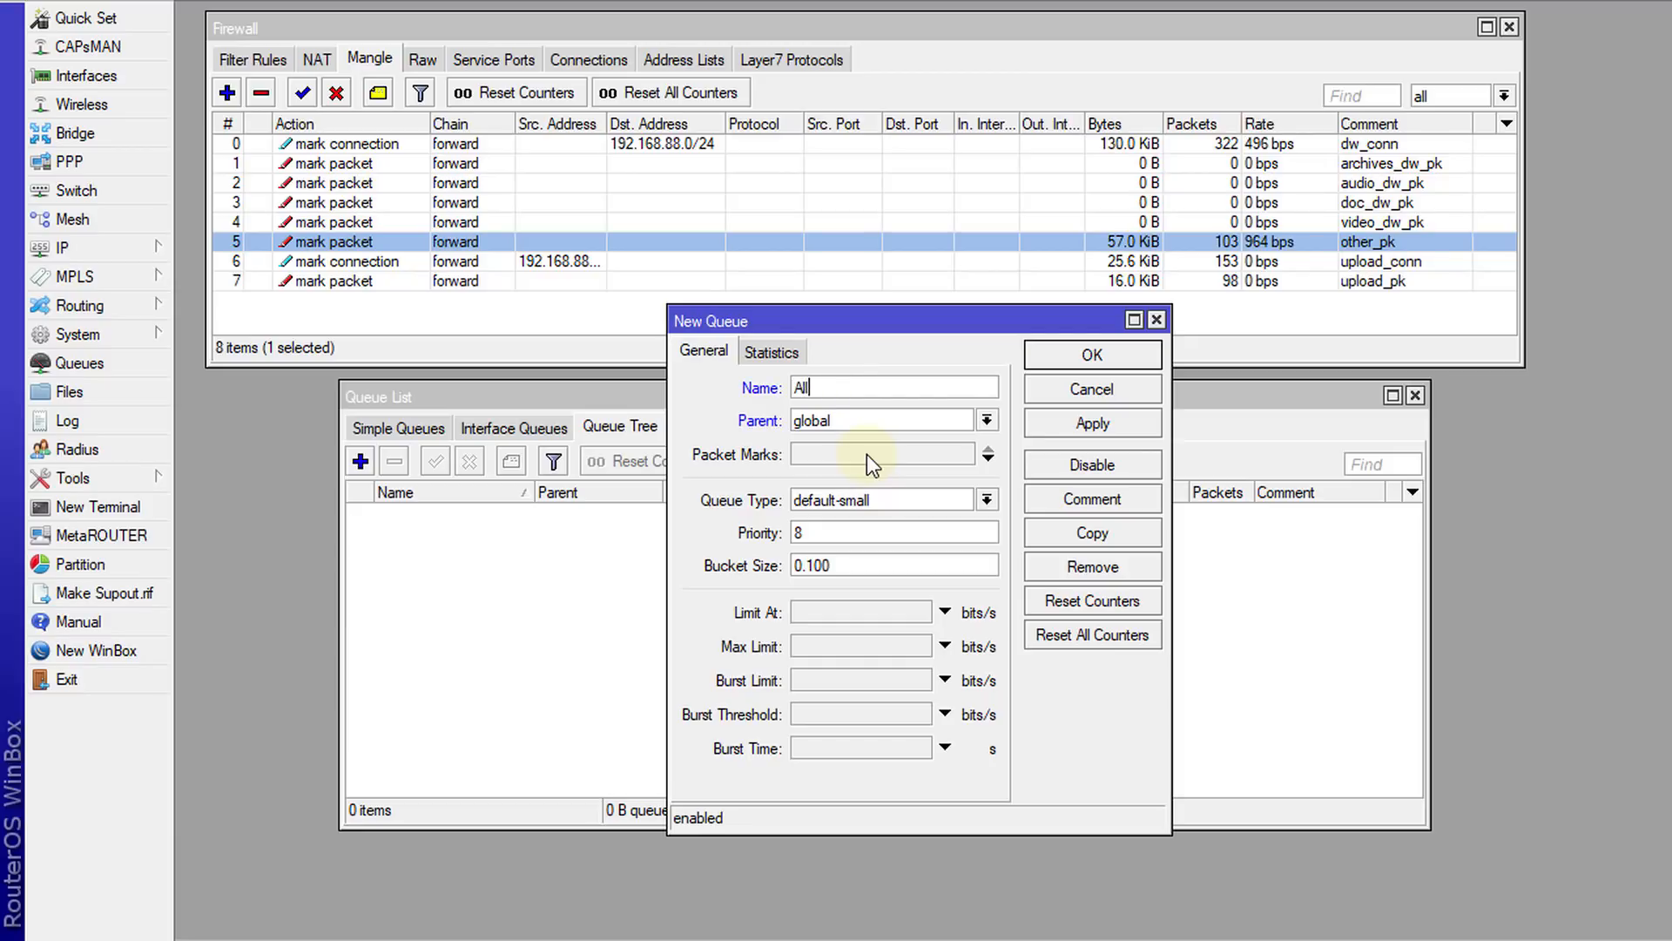
{"action": "type", "text": "Bandw"}
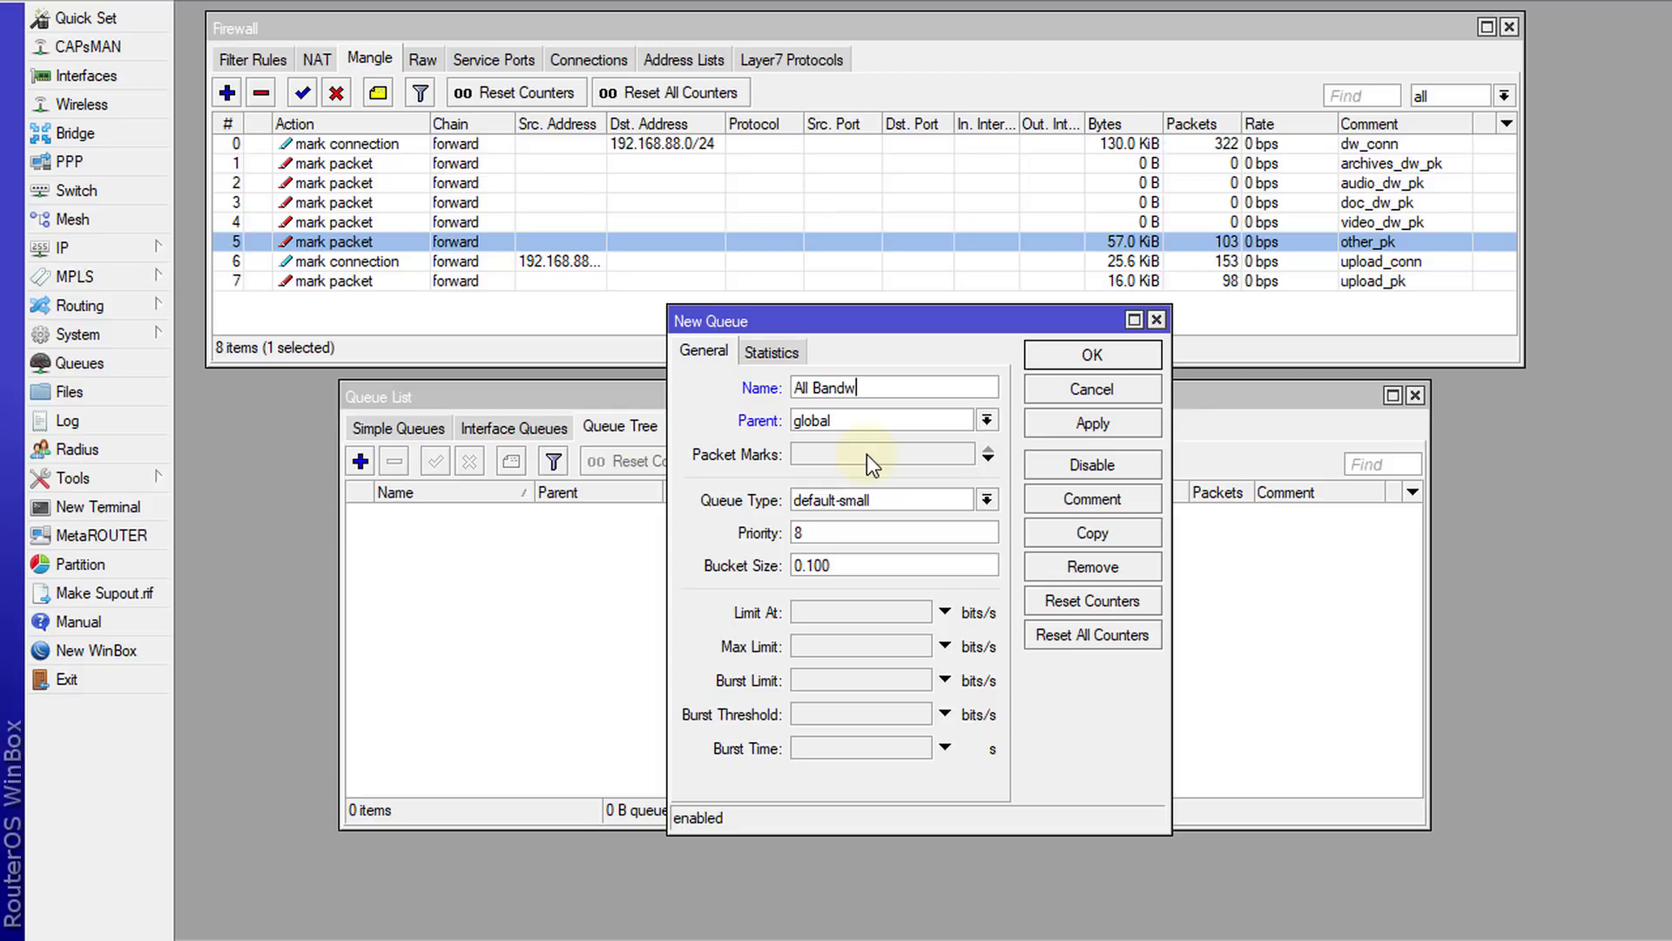
{"action": "type", "text": "idth"}
Set the All Bandwidth queue's Max Limit to 12M and save the queue.
{"action": "left_click", "coordinate": [845, 647]}
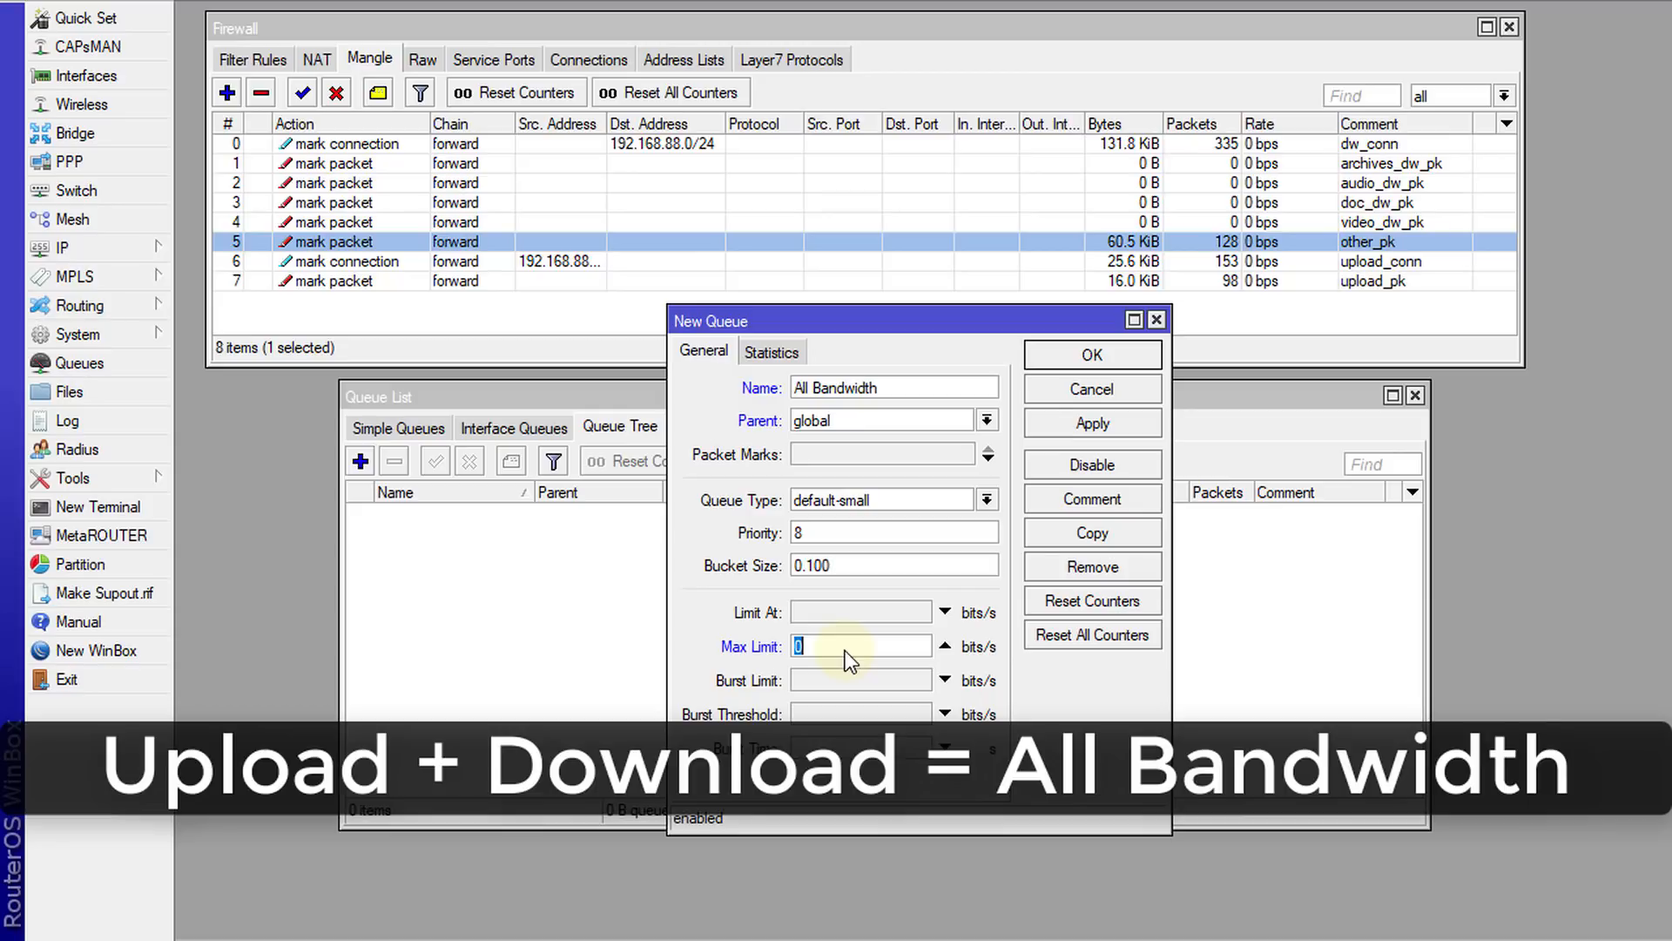
{"action": "type", "text": "10M"}
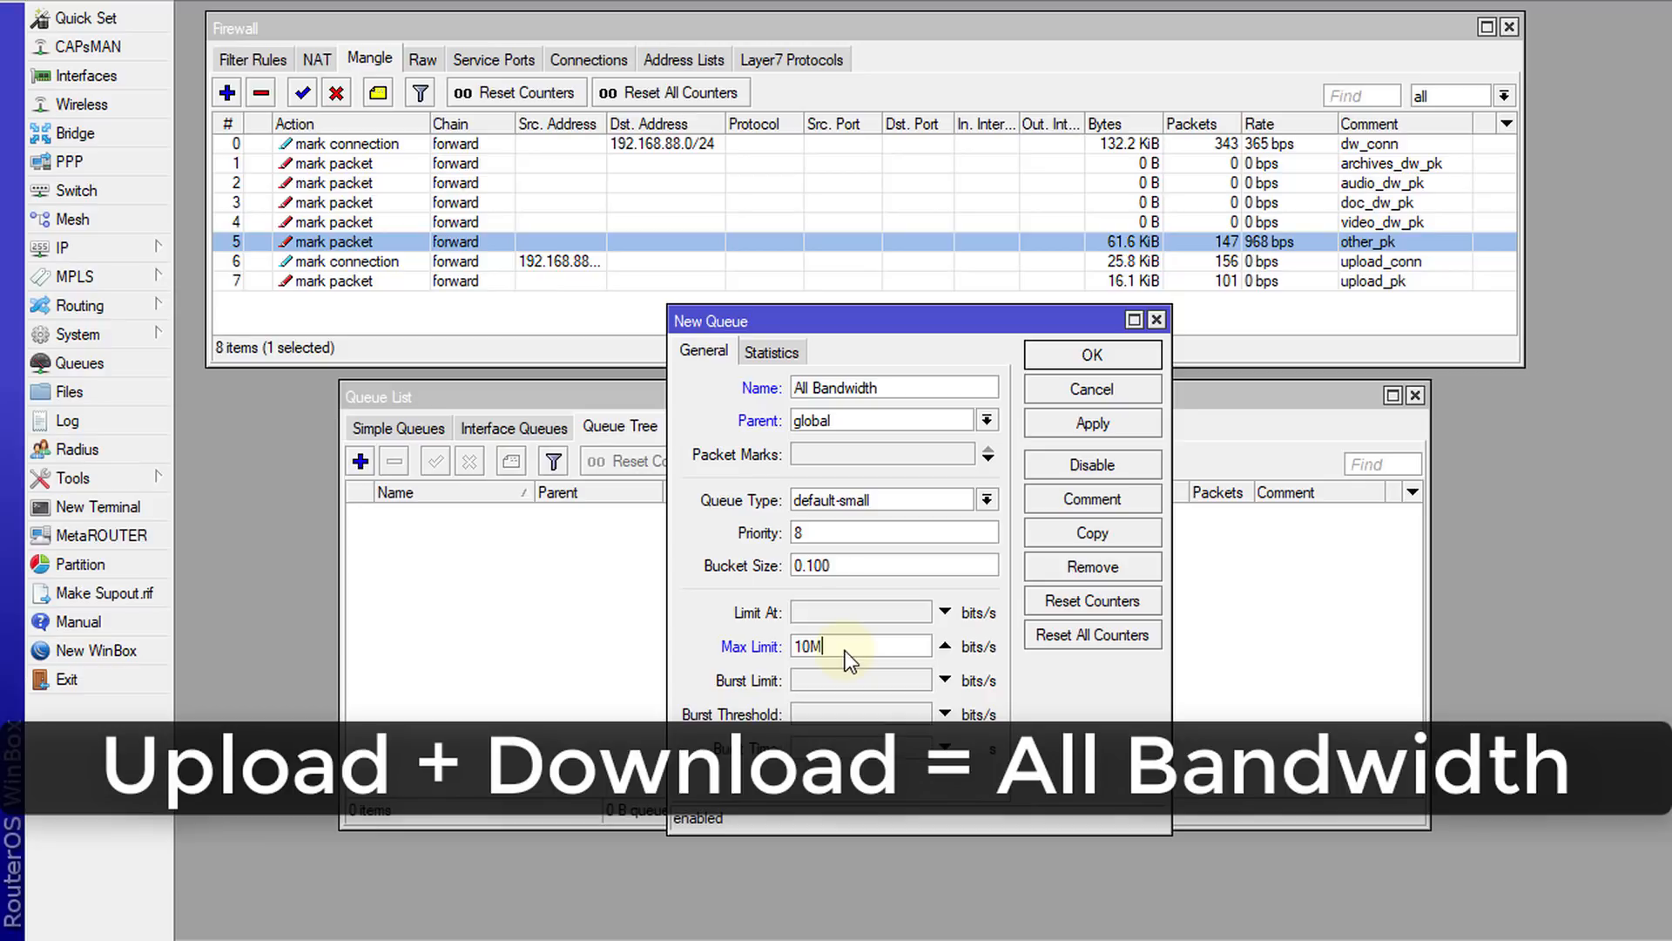
{"action": "key", "text": "Left"}
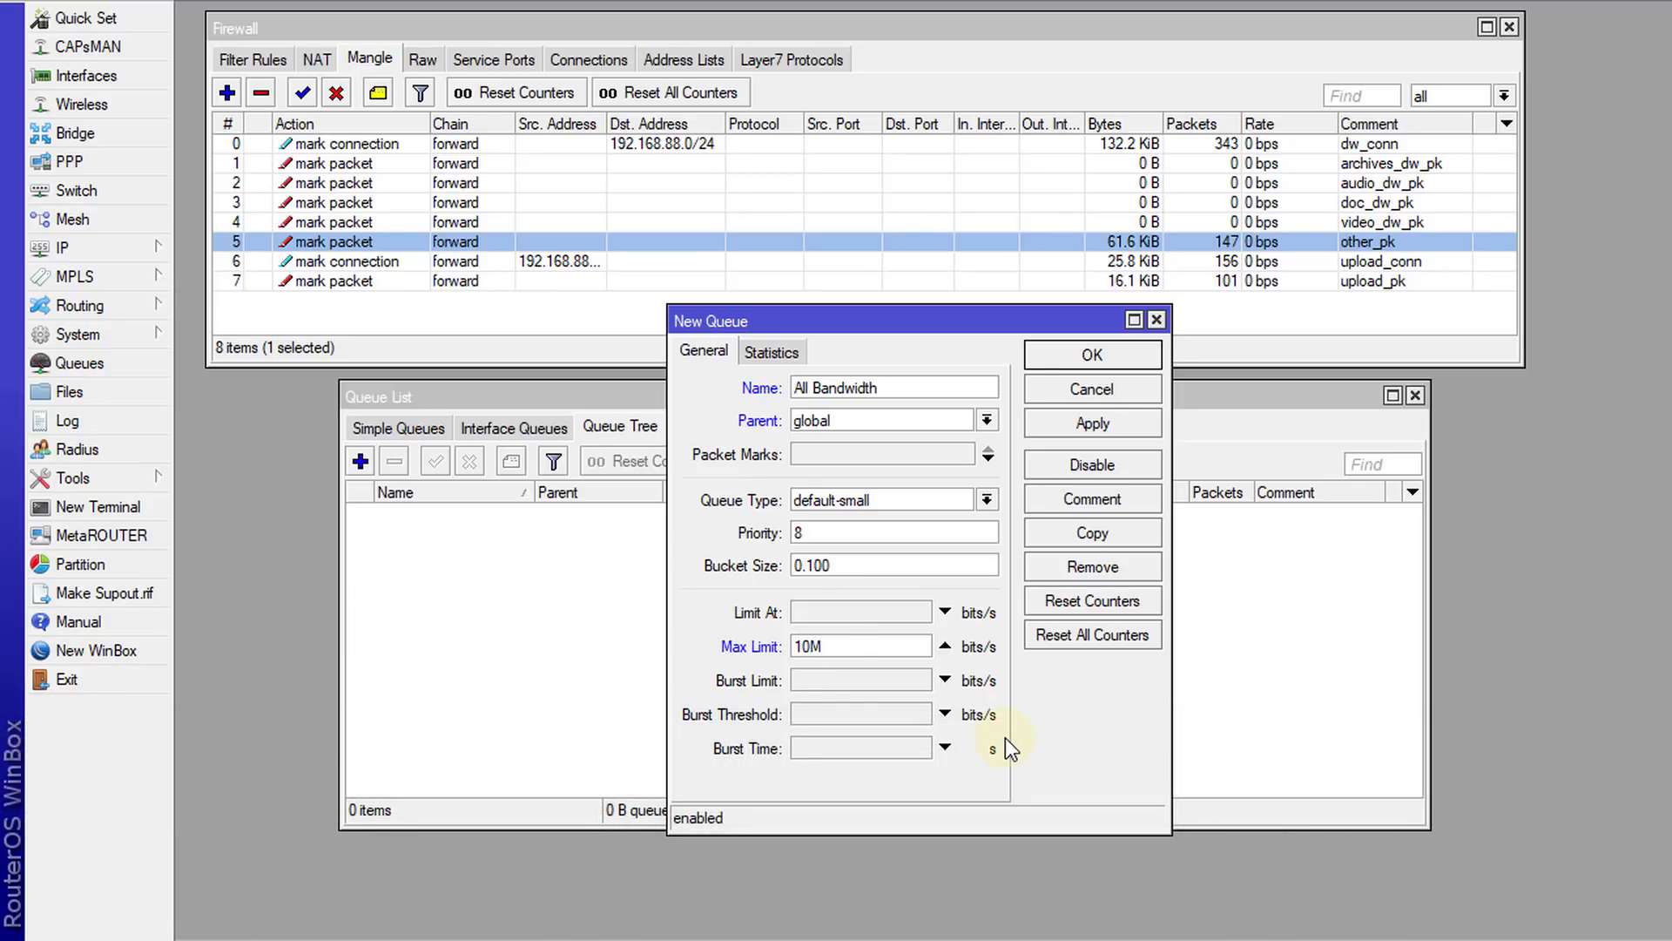
{"action": "key", "text": "BackSpace"}
{"action": "type", "text": "1"}
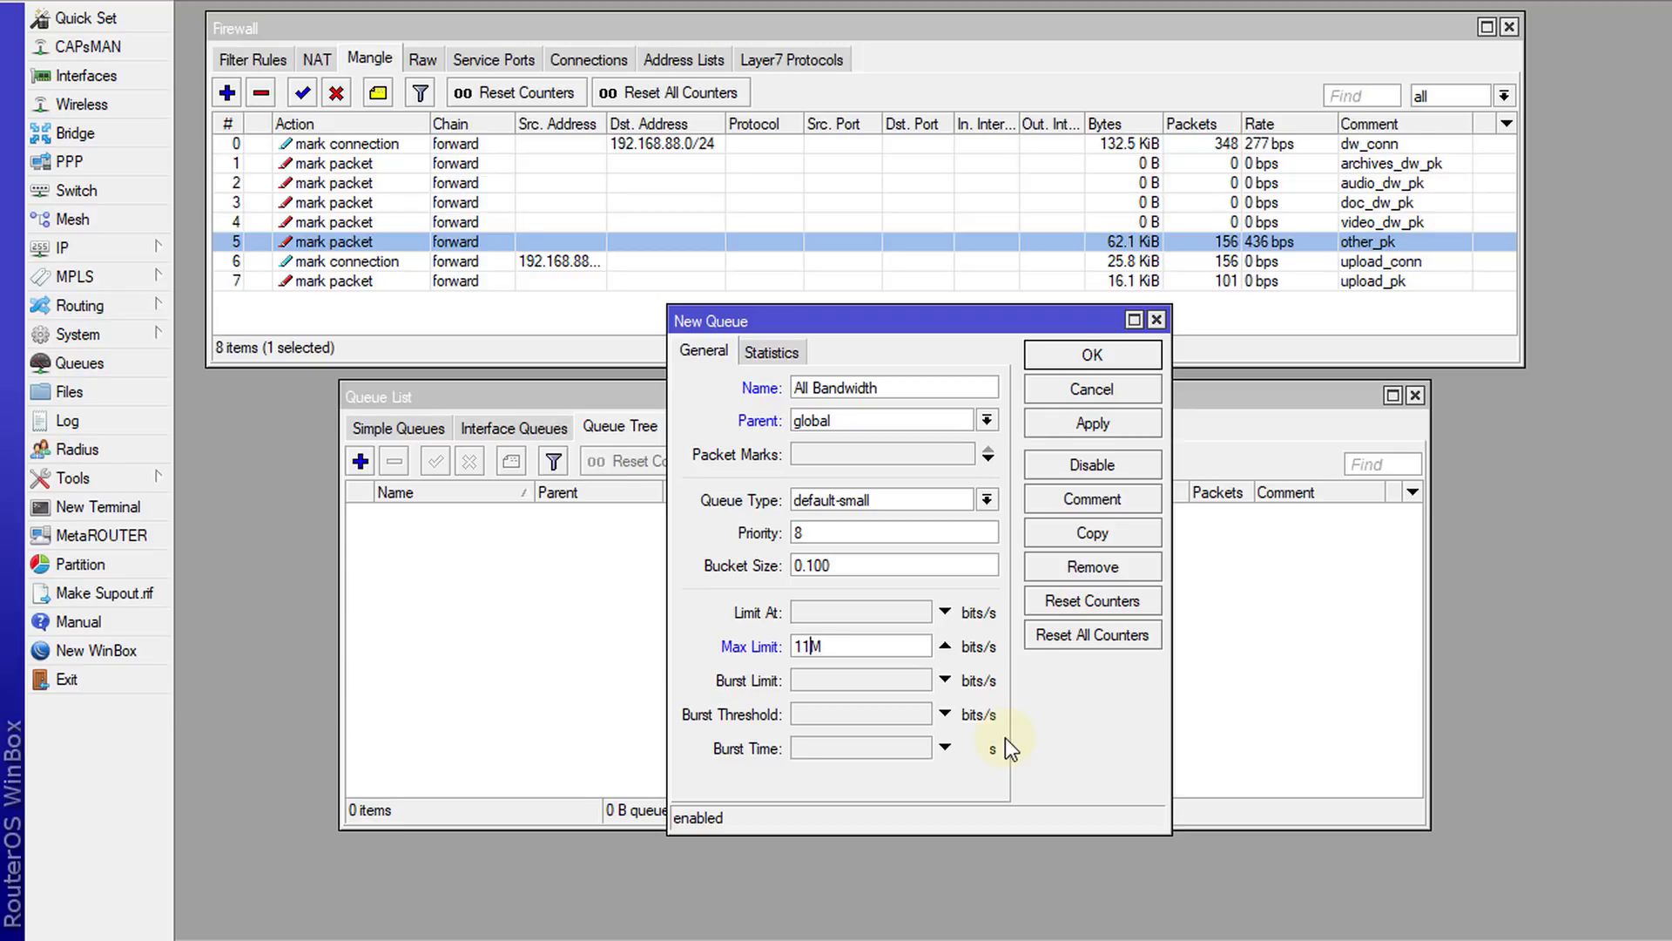
{"action": "key", "text": "BackSpace"}
{"action": "type", "text": "2"}
{"action": "left_click", "coordinate": [841, 647]}
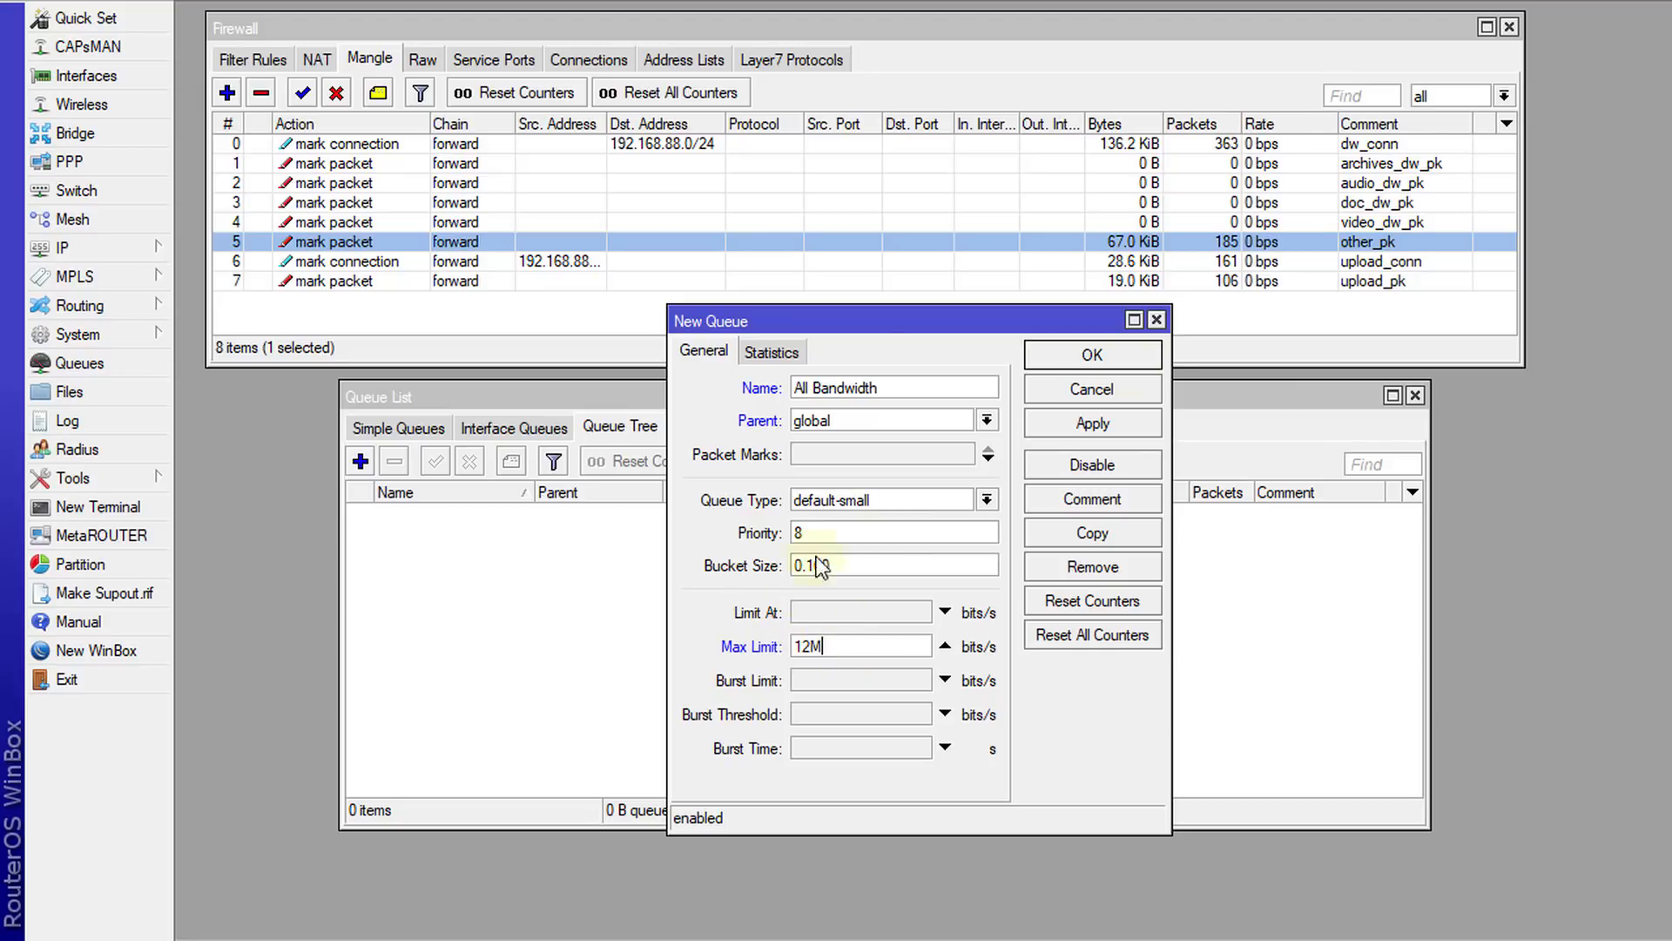
{"action": "left_click", "coordinate": [1109, 352]}
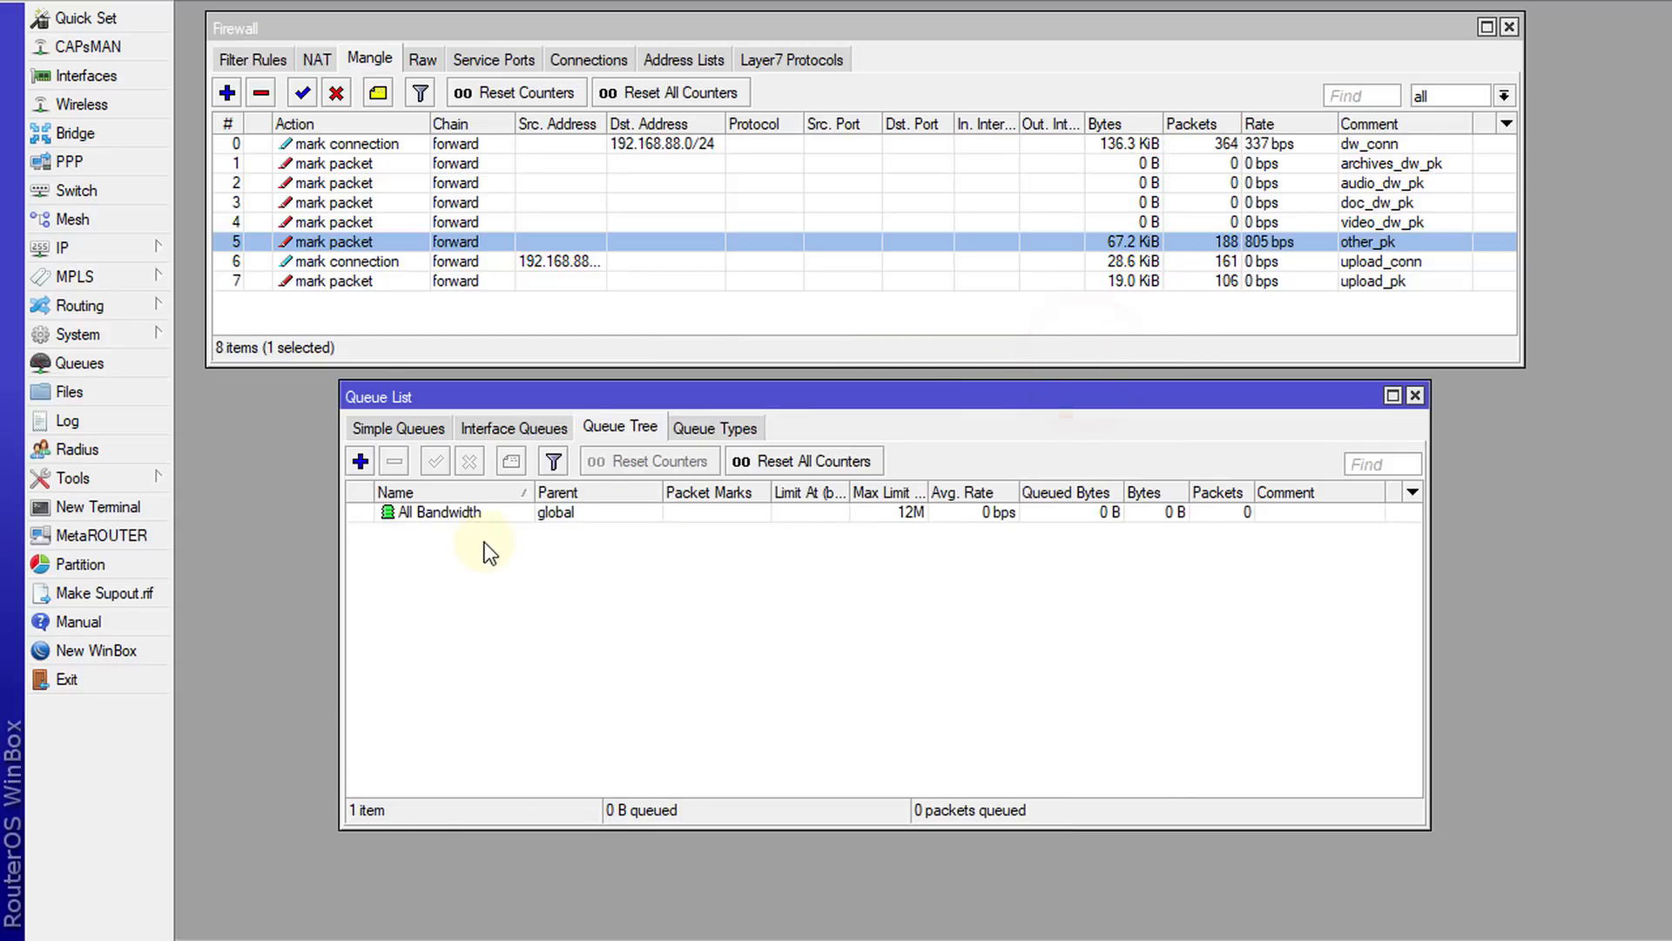
Add a queue tree entry named Downloads with parent global and a Max Limit of 10M.
{"action": "left_click", "coordinate": [361, 461]}
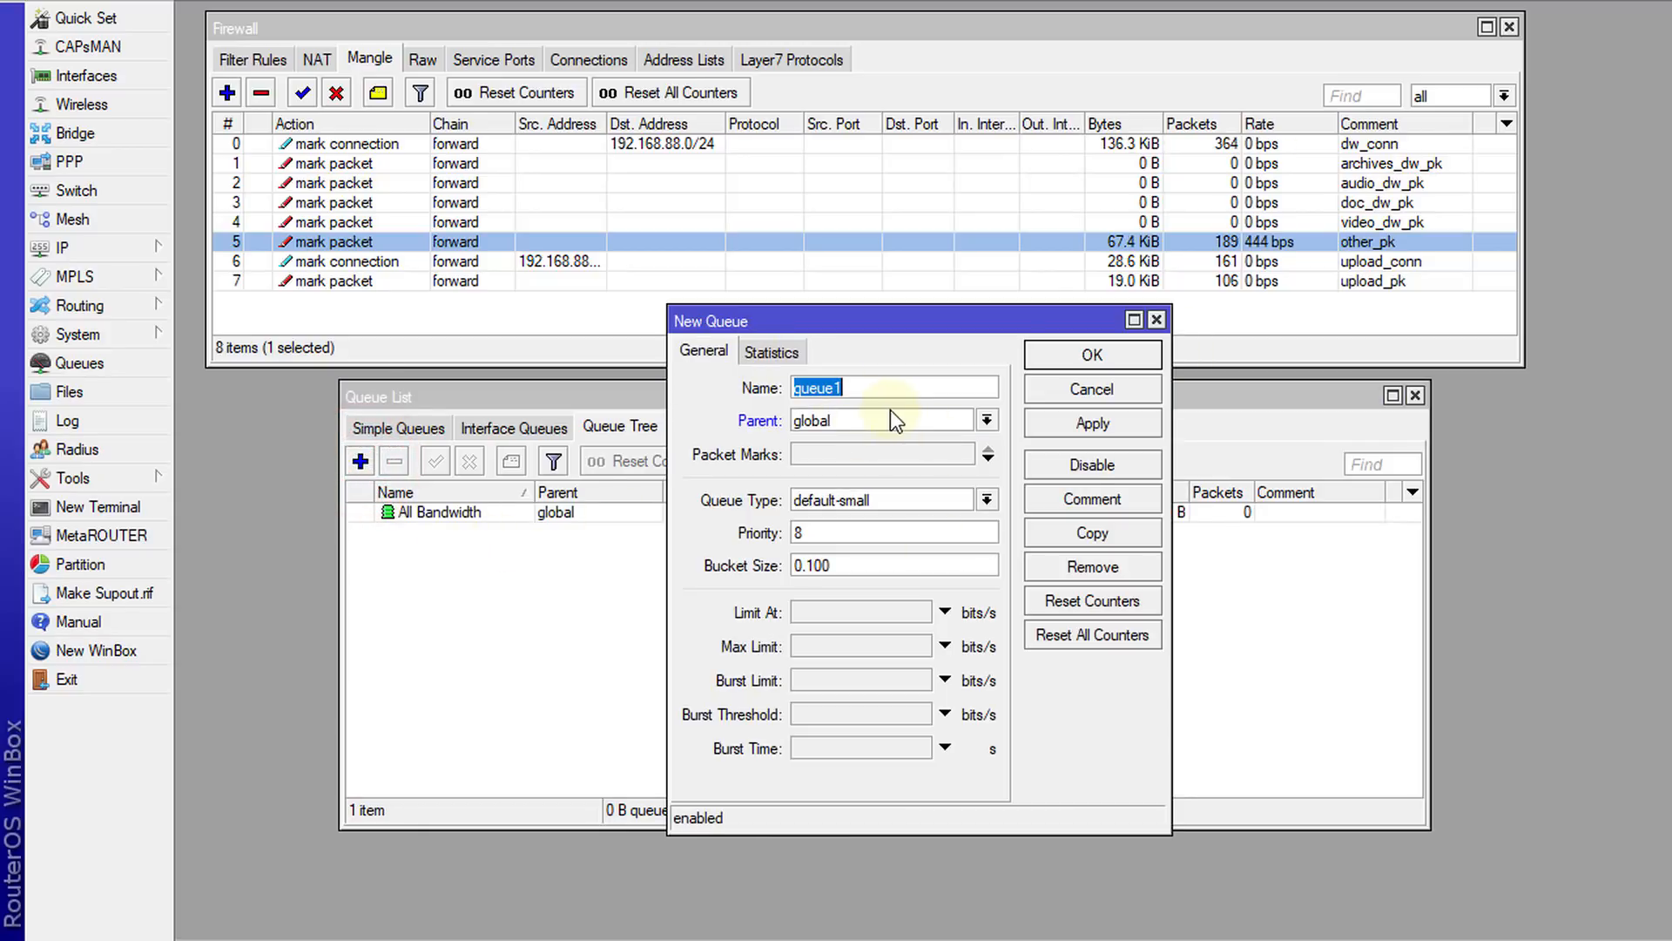
{"action": "type", "text": "Dow"}
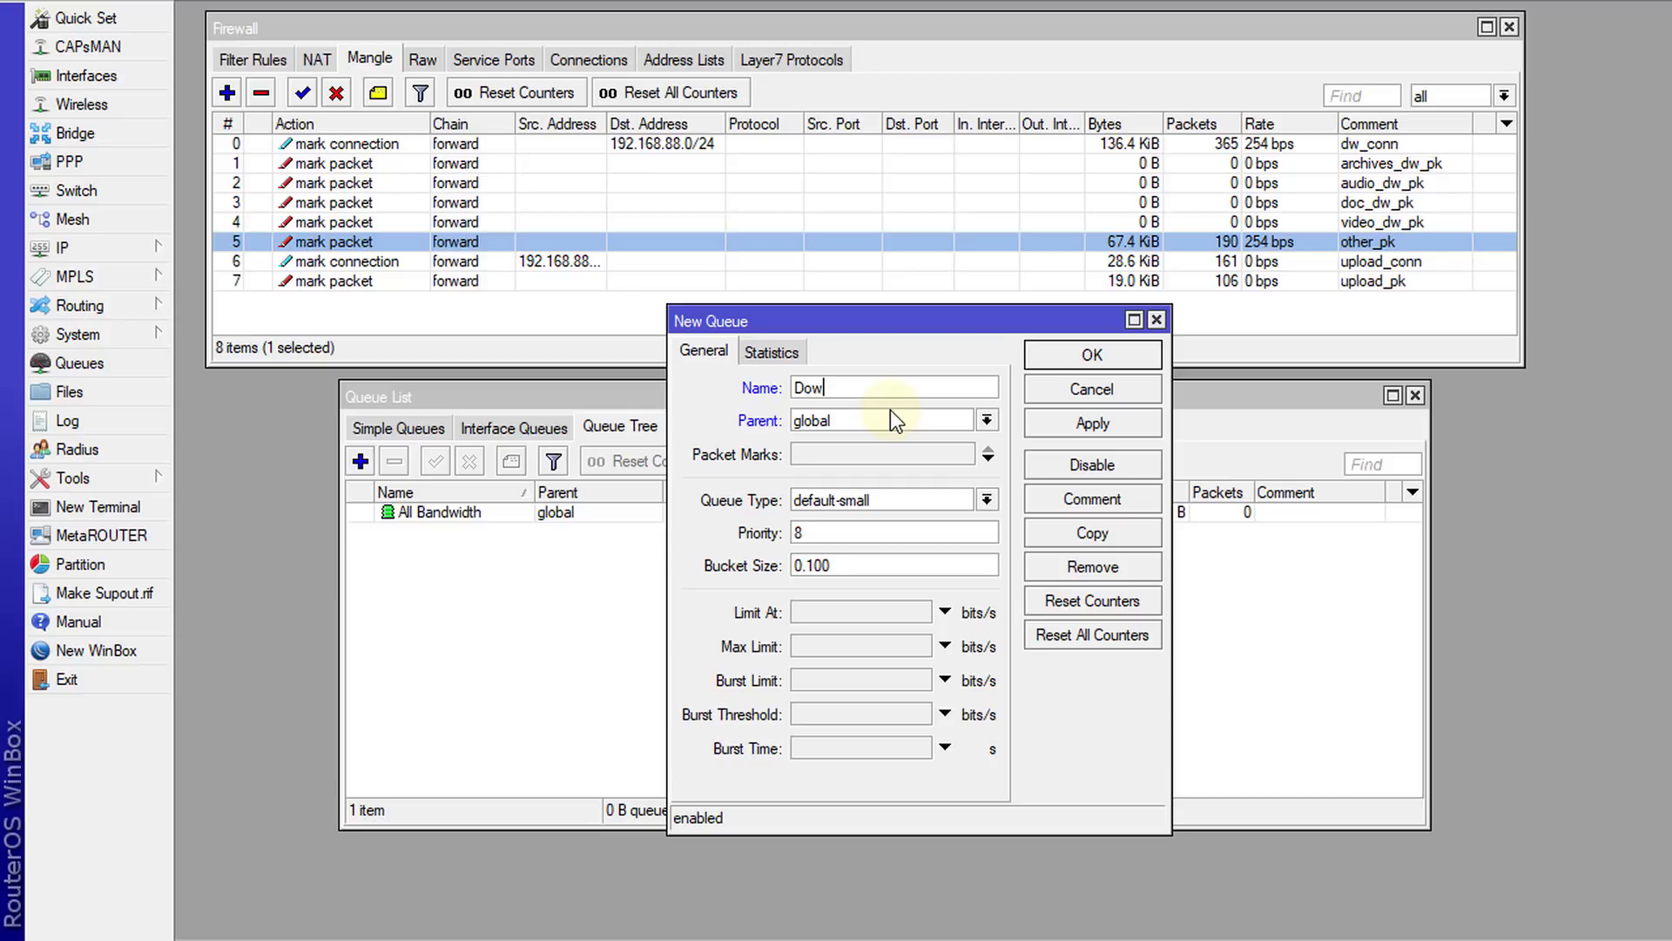
{"action": "type", "text": "nloads"}
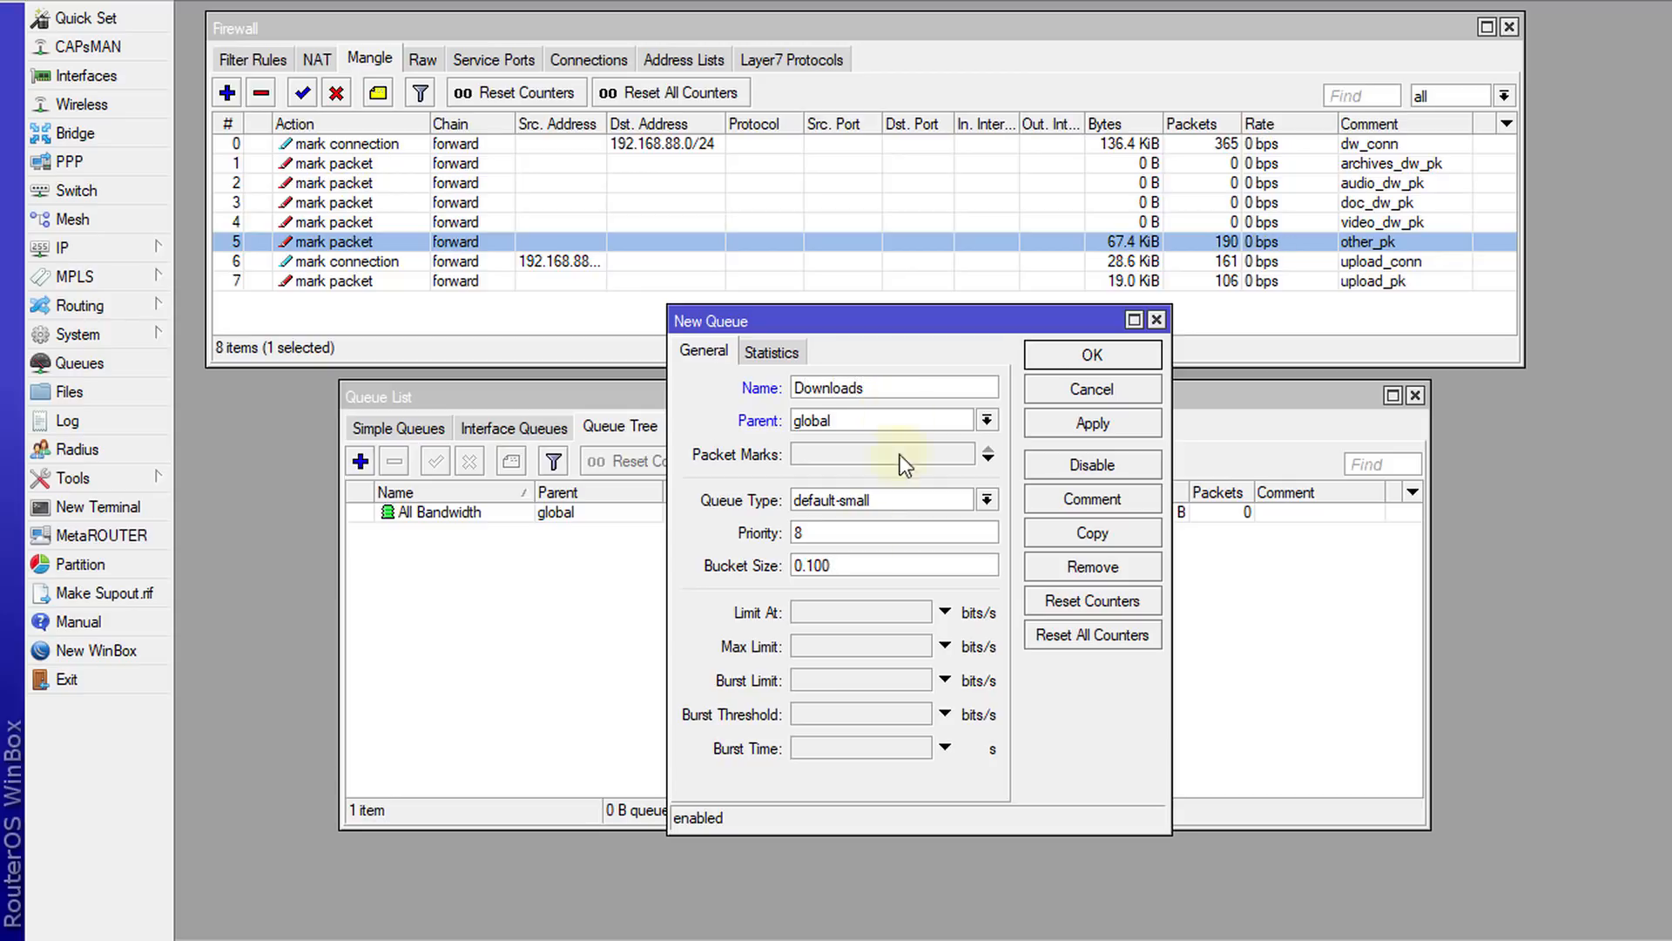
{"action": "left_click", "coordinate": [817, 645]}
{"action": "type", "text": "8"}
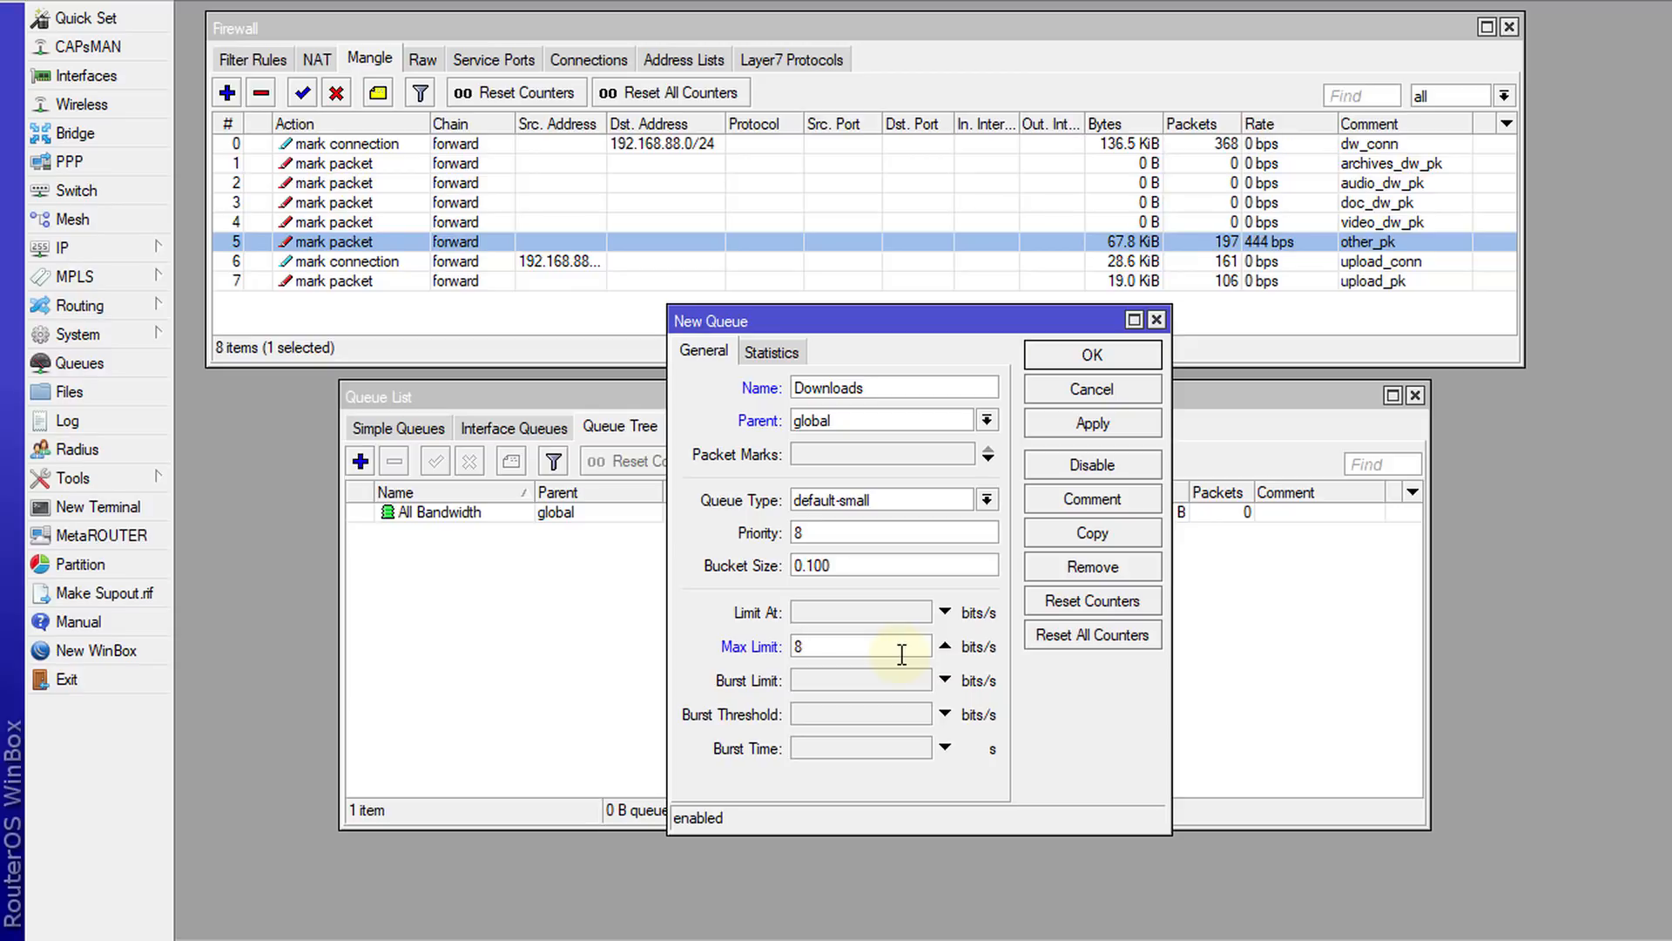
{"action": "key", "text": "BackSpace"}
{"action": "type", "text": "10M"}
{"action": "left_click", "coordinate": [1069, 421]}
{"action": "left_click", "coordinate": [1126, 363]}
Change the Downloads queue's parent to All Bandwidth and save it.
{"action": "double_click", "coordinate": [462, 533]}
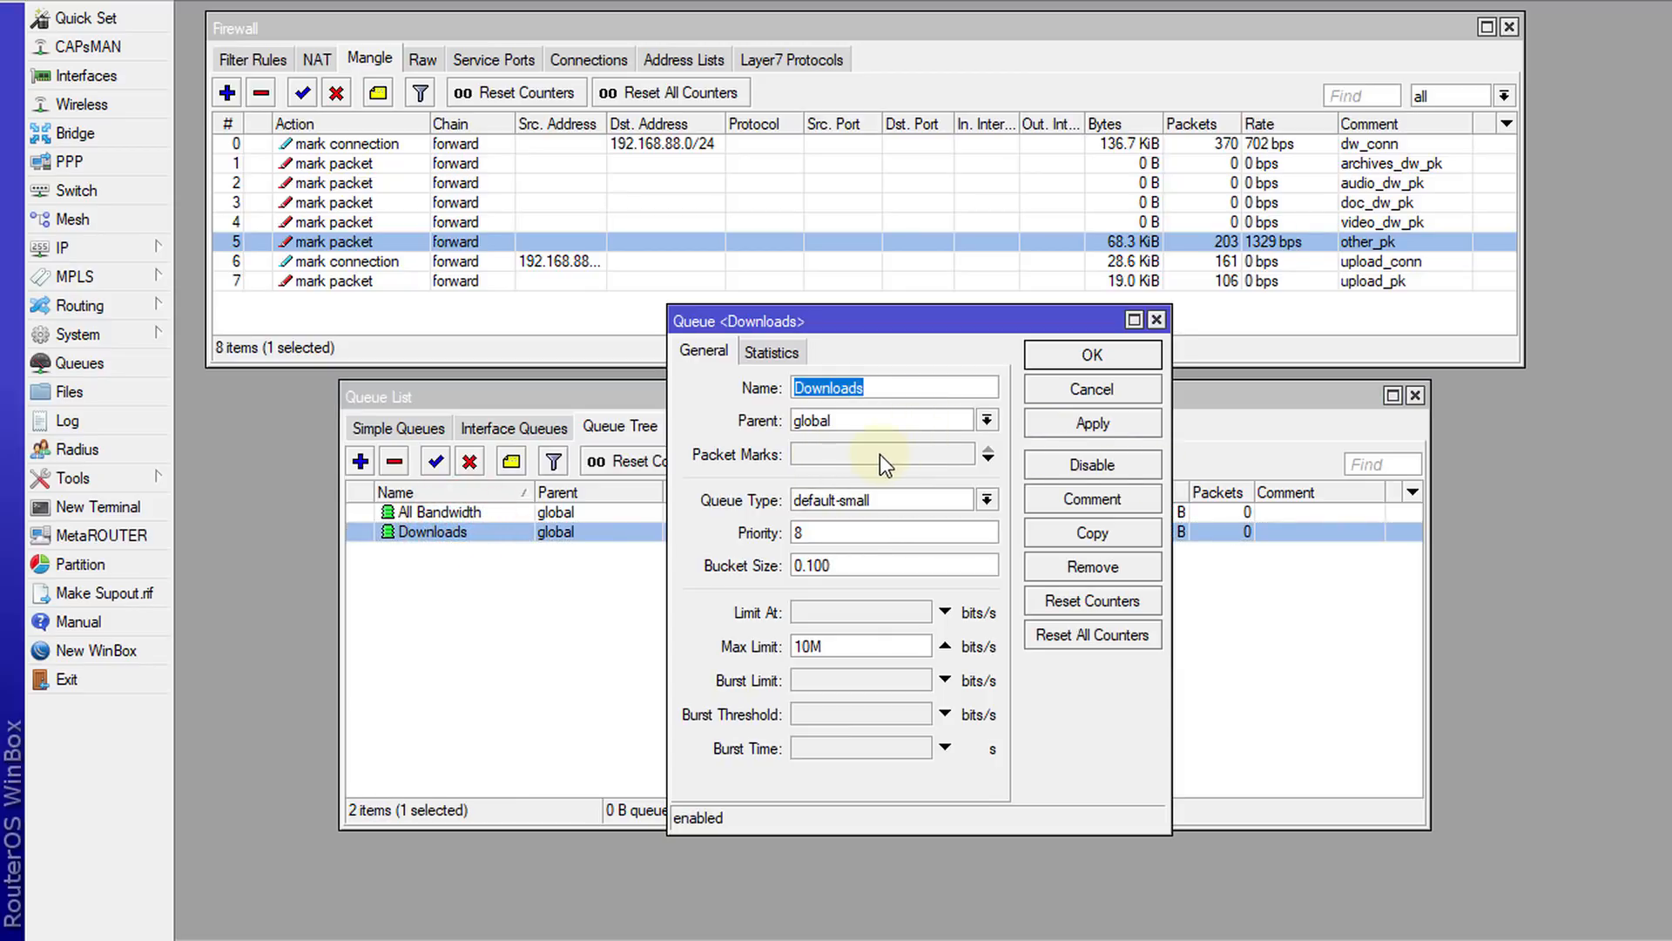
{"action": "left_click", "coordinate": [985, 420]}
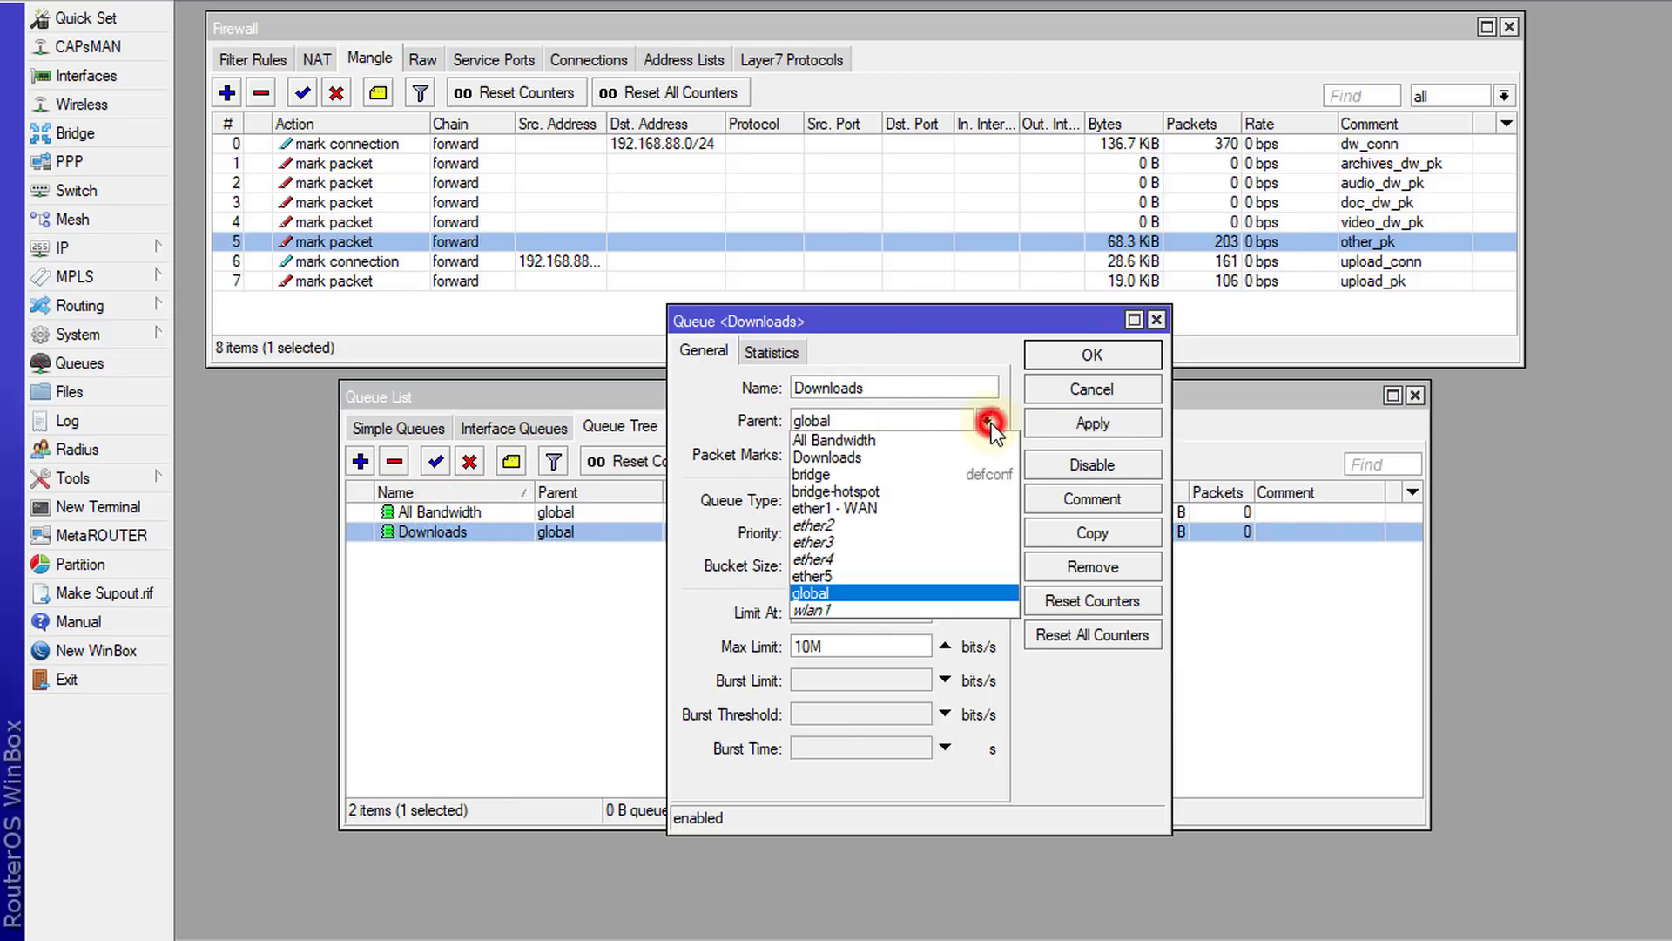
{"action": "left_click", "coordinate": [871, 441]}
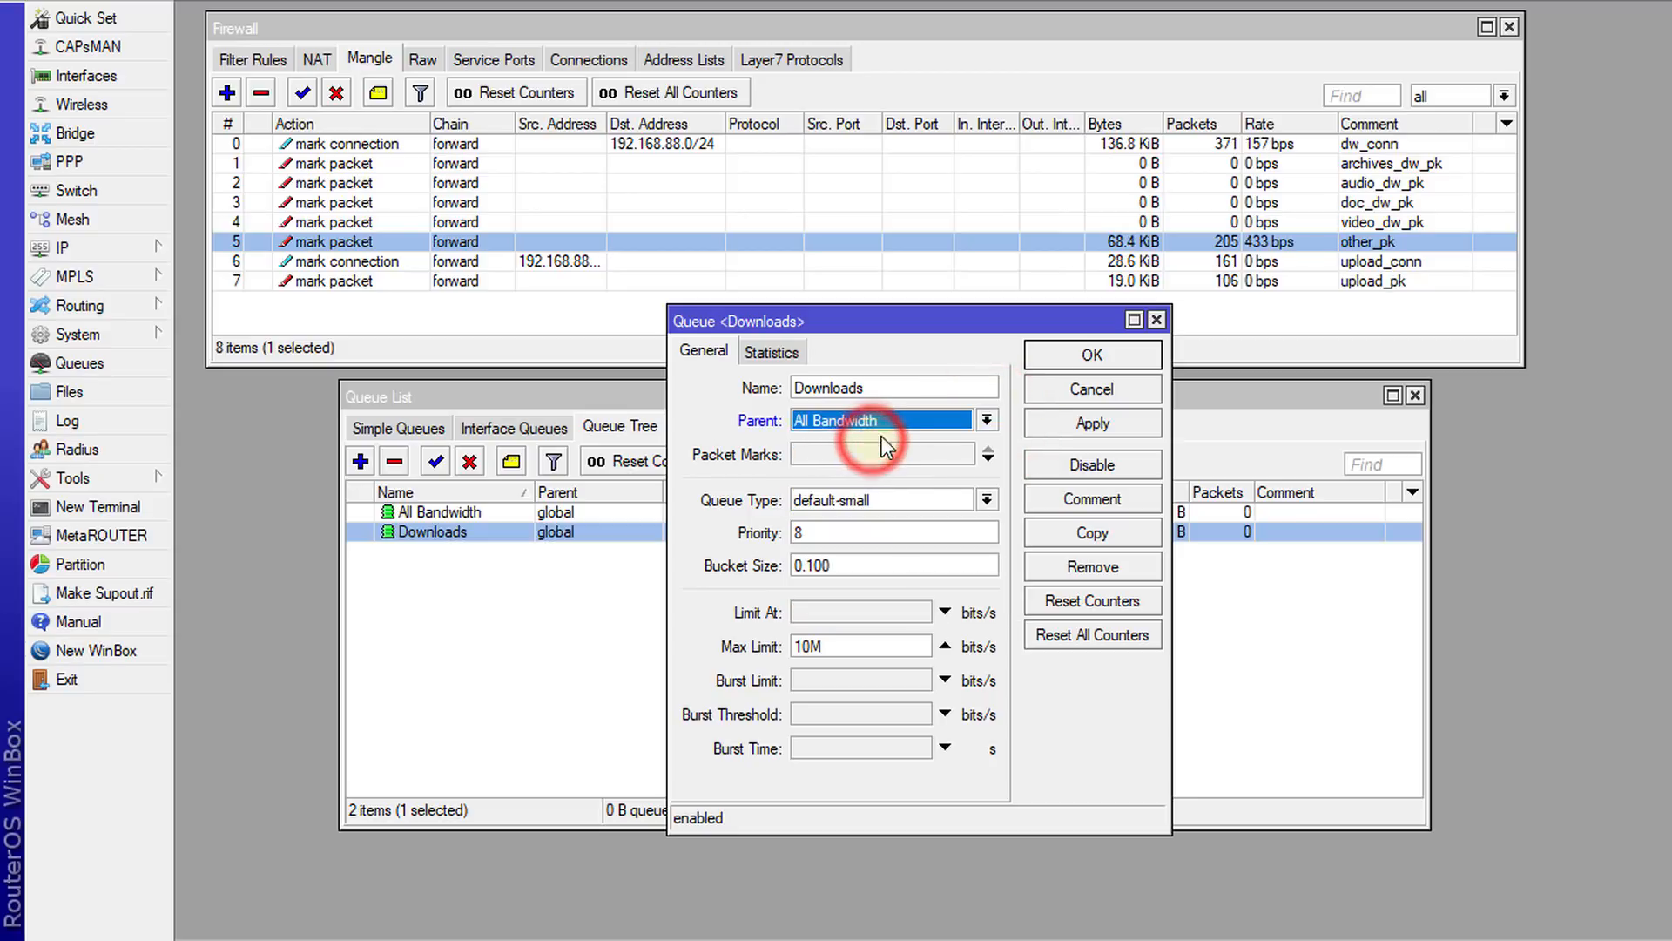
{"action": "left_click", "coordinate": [1067, 357]}
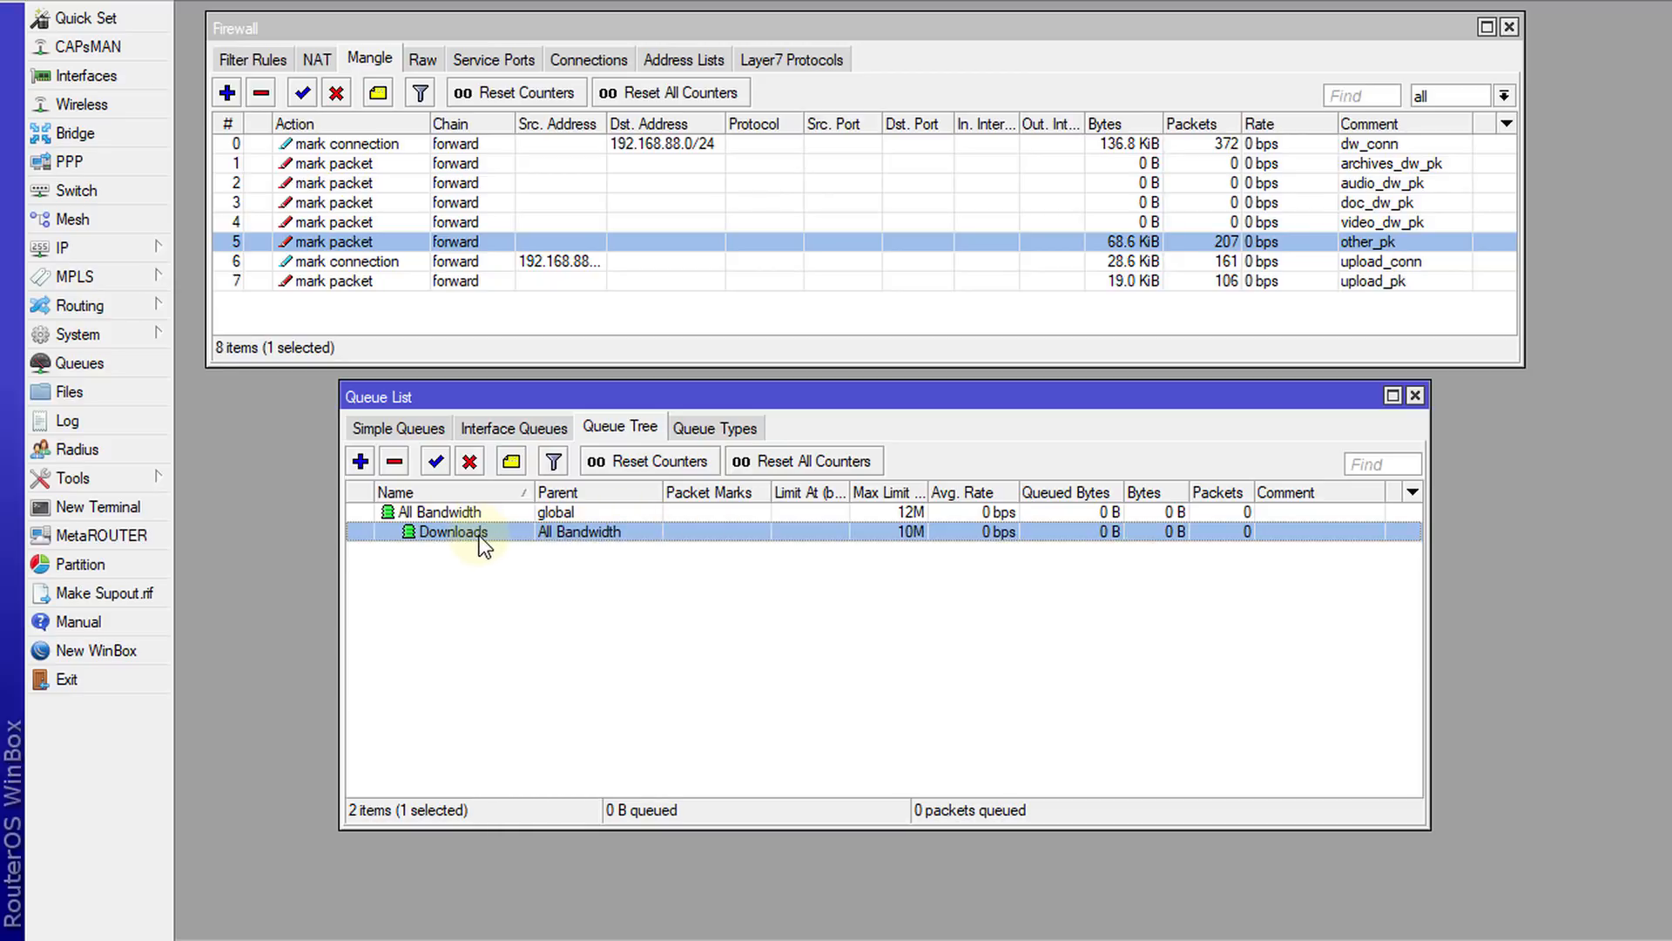
{"action": "left_click", "coordinate": [428, 515]}
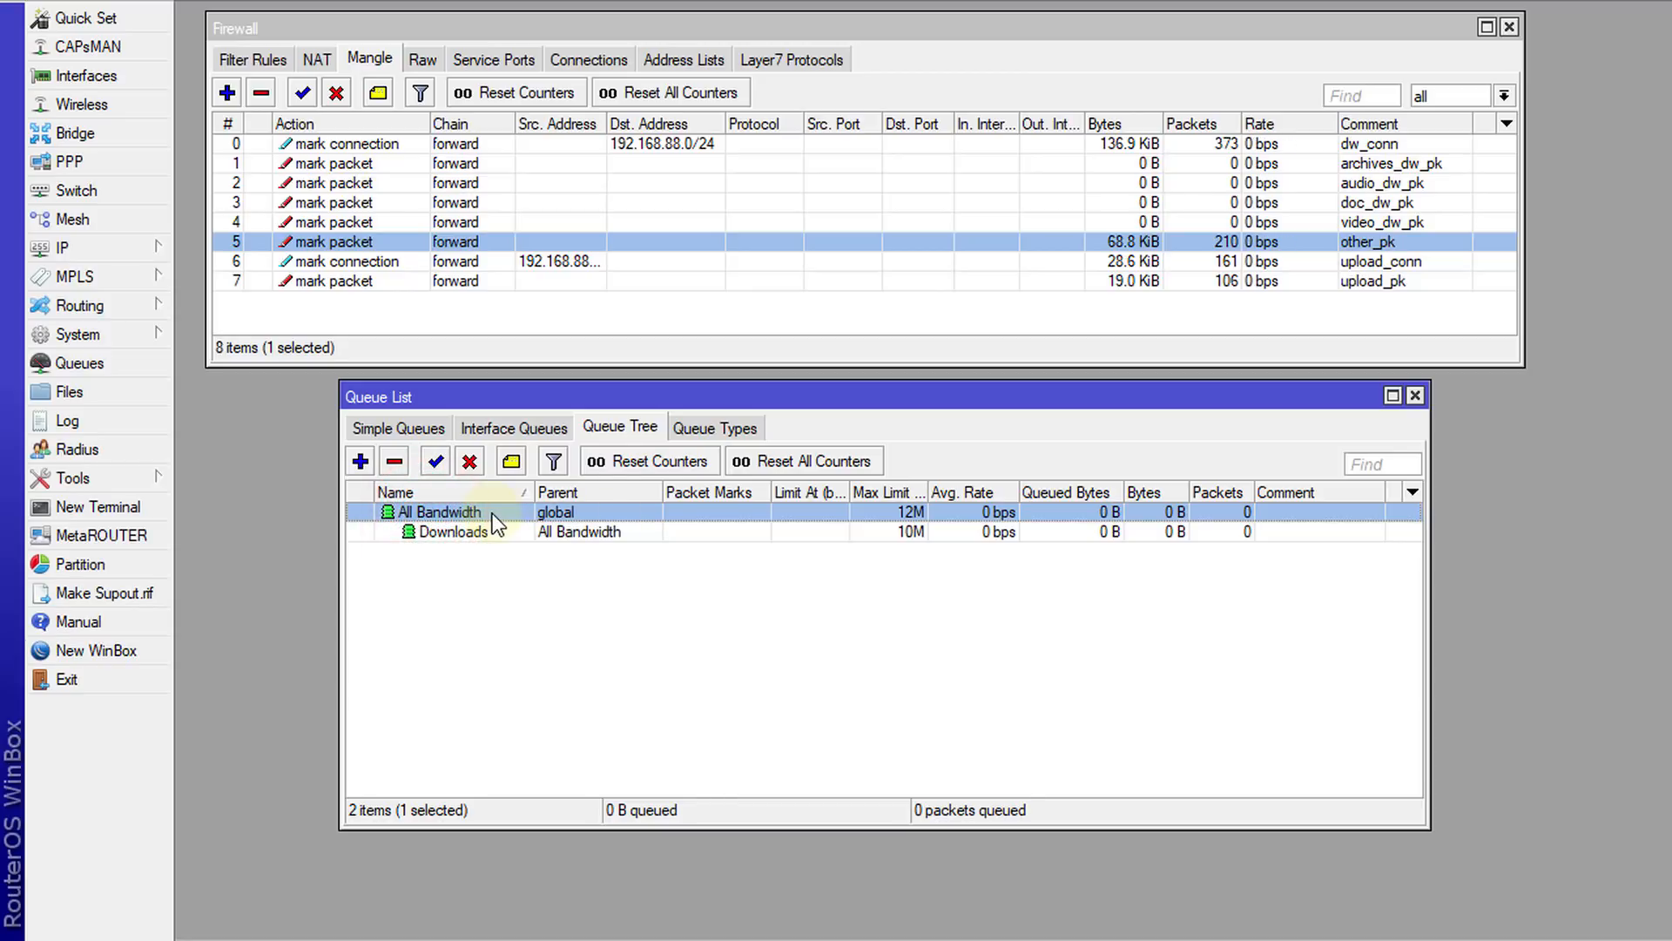
Start a new queue tree entry named Archives with parent Downloads and packet mark archives_dw_pk.
{"action": "left_click", "coordinate": [359, 461]}
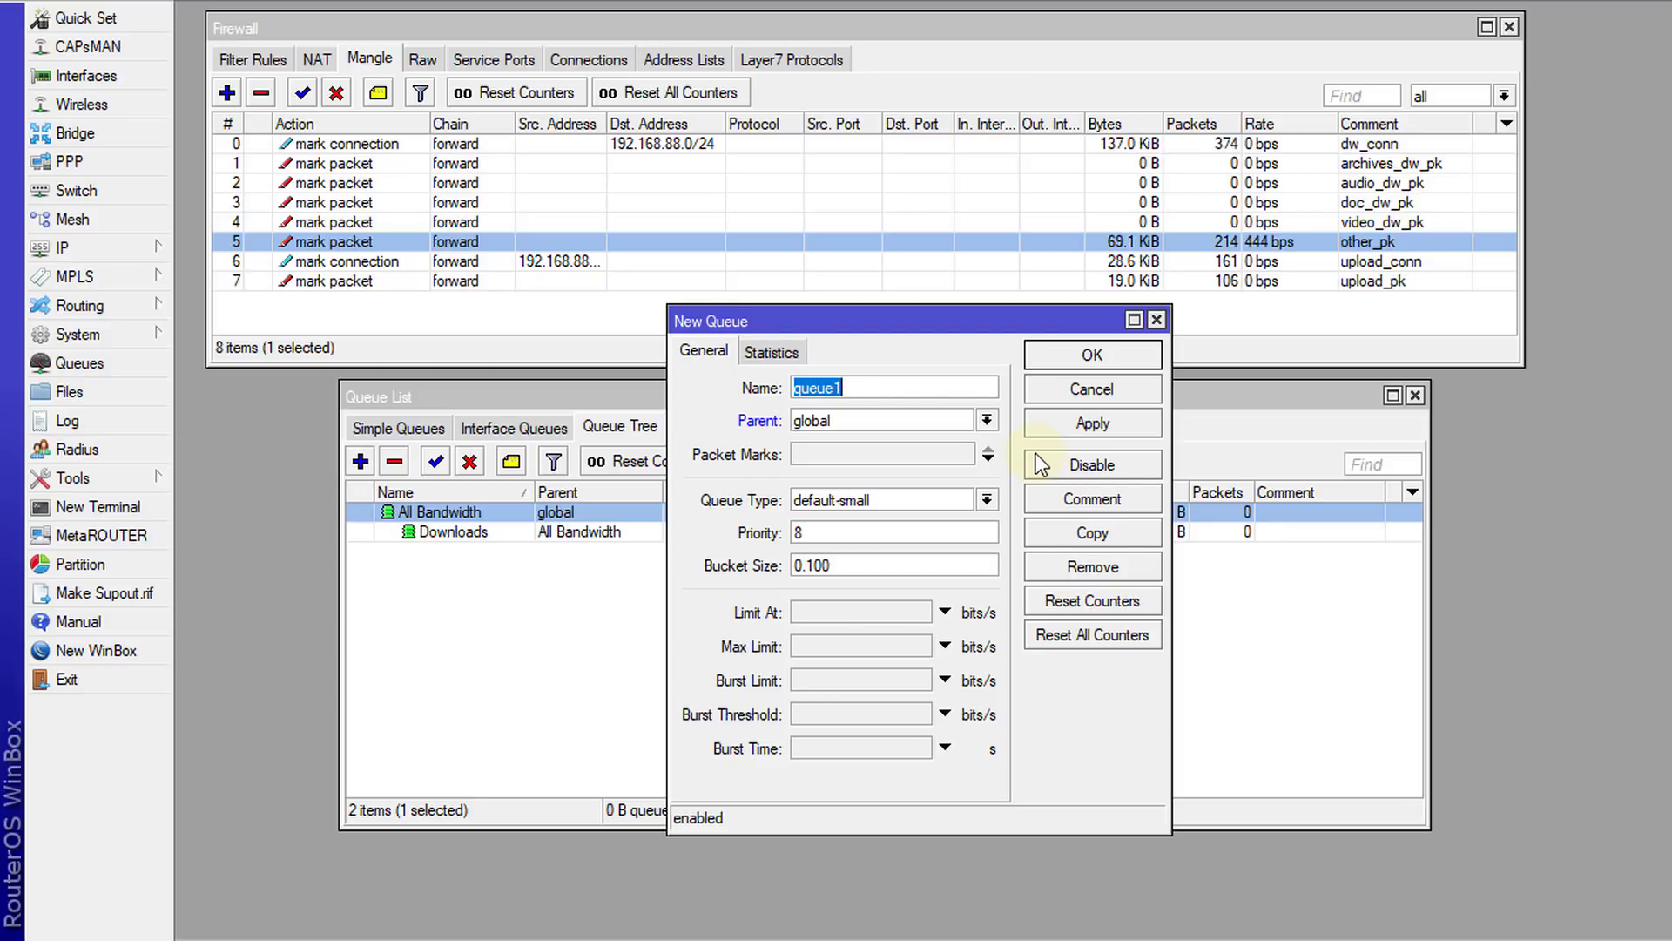
{"action": "type", "text": "A"}
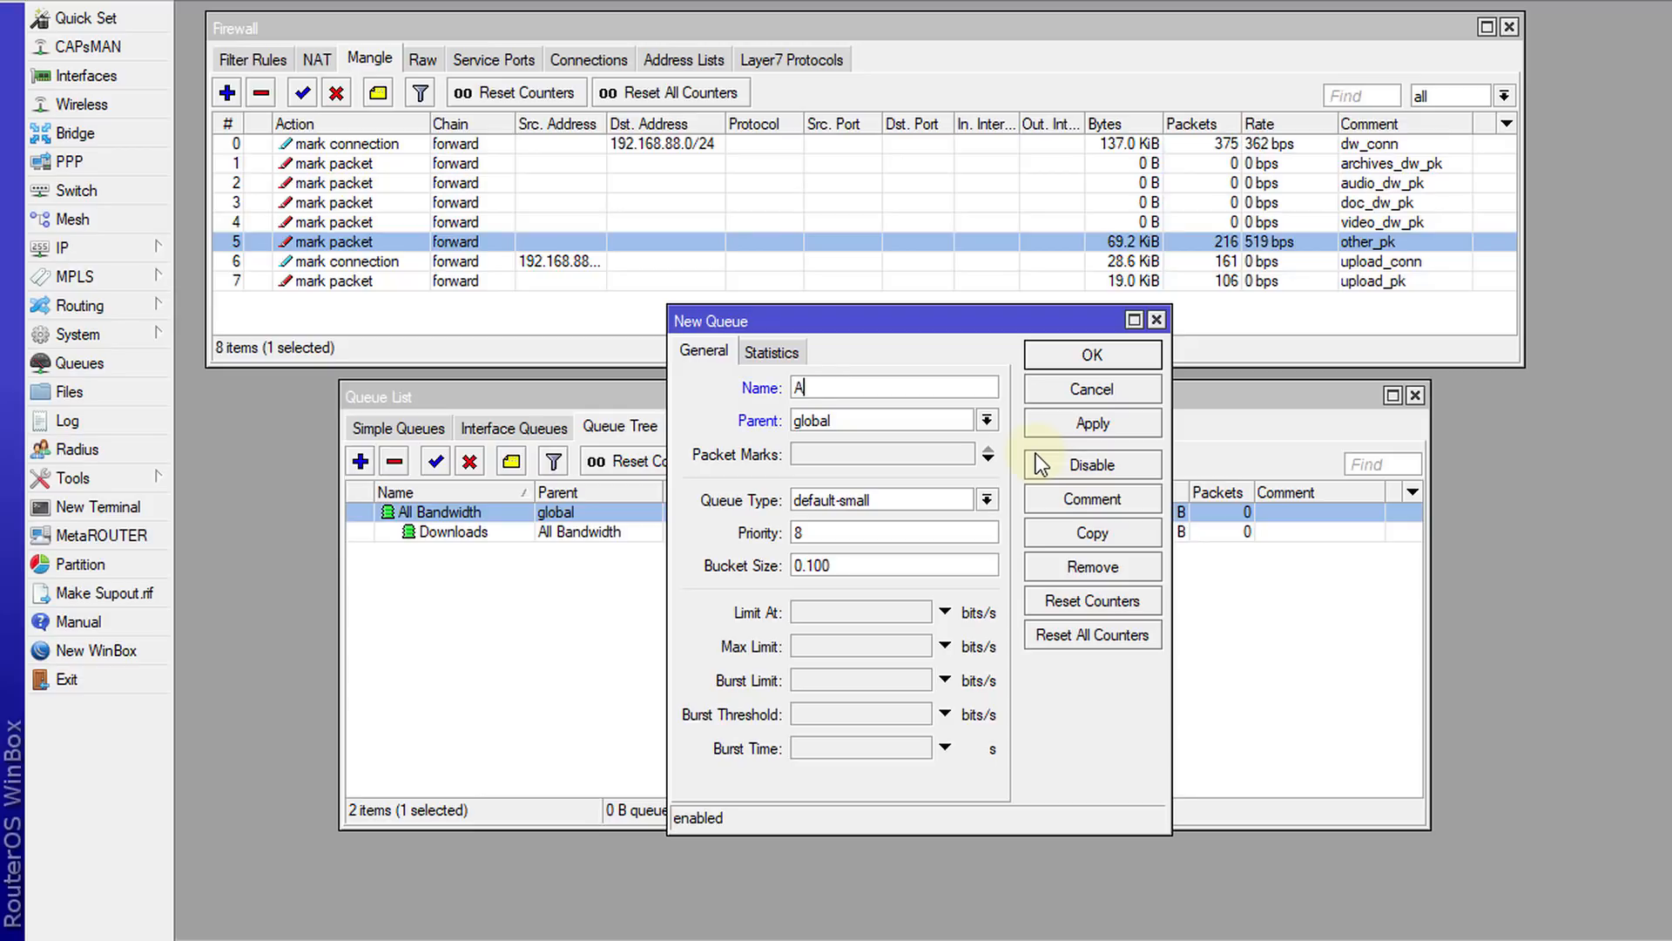
{"action": "type", "text": "rchives"}
{"action": "left_click", "coordinate": [986, 421]}
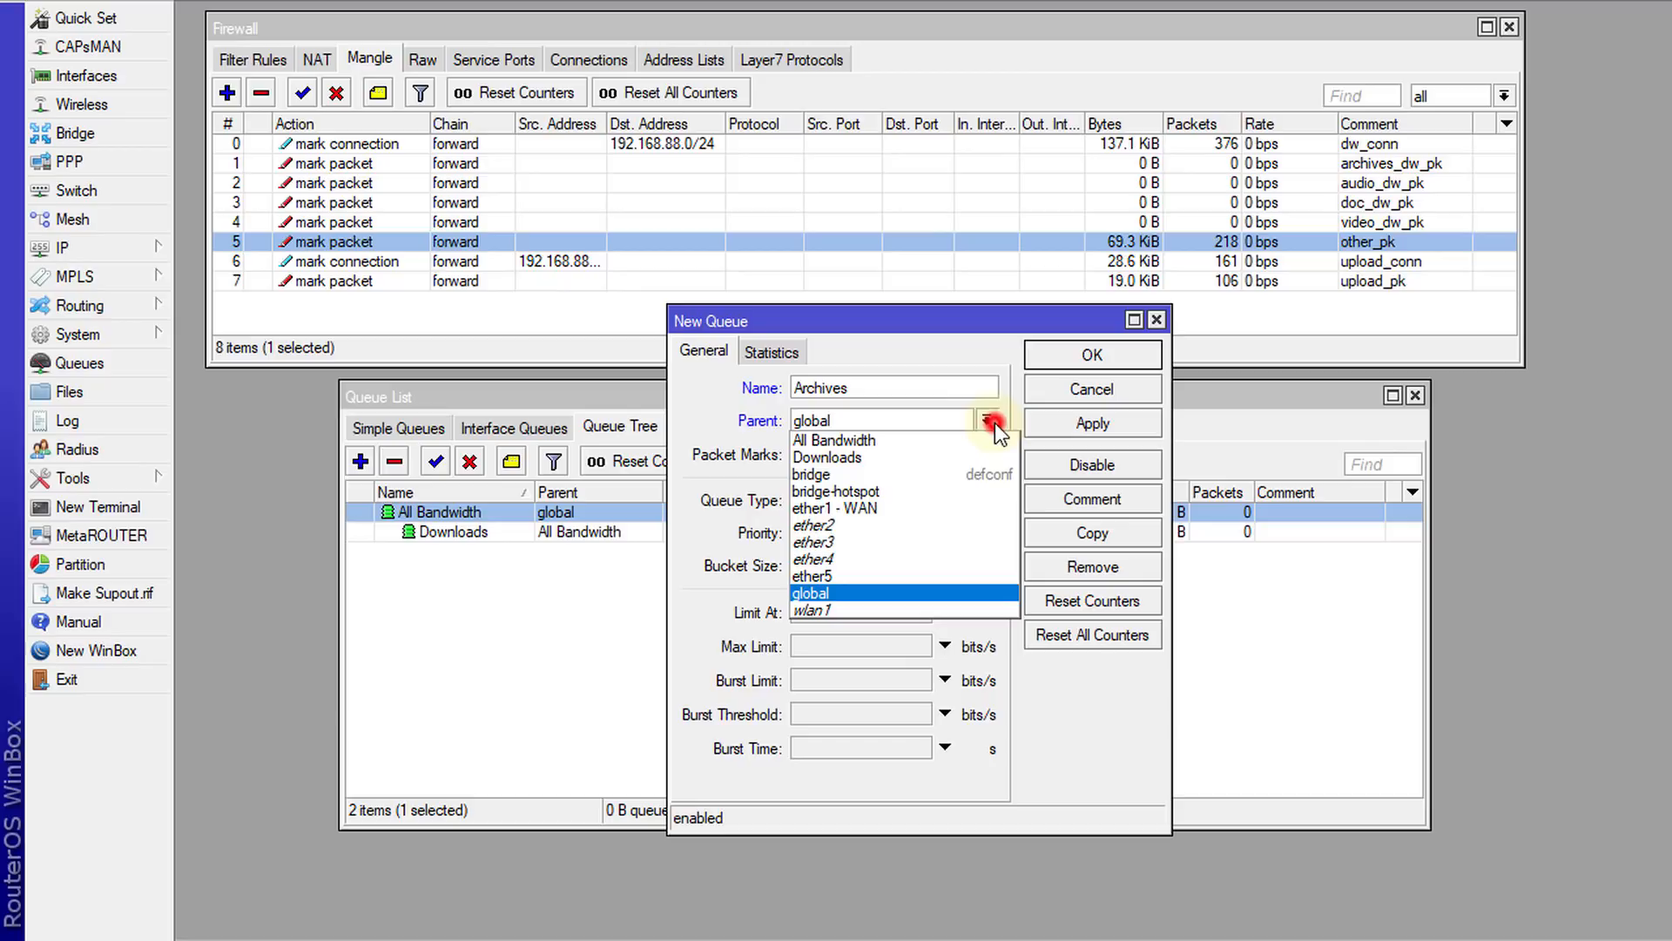
{"action": "left_click", "coordinate": [912, 459]}
{"action": "left_click", "coordinate": [906, 458]}
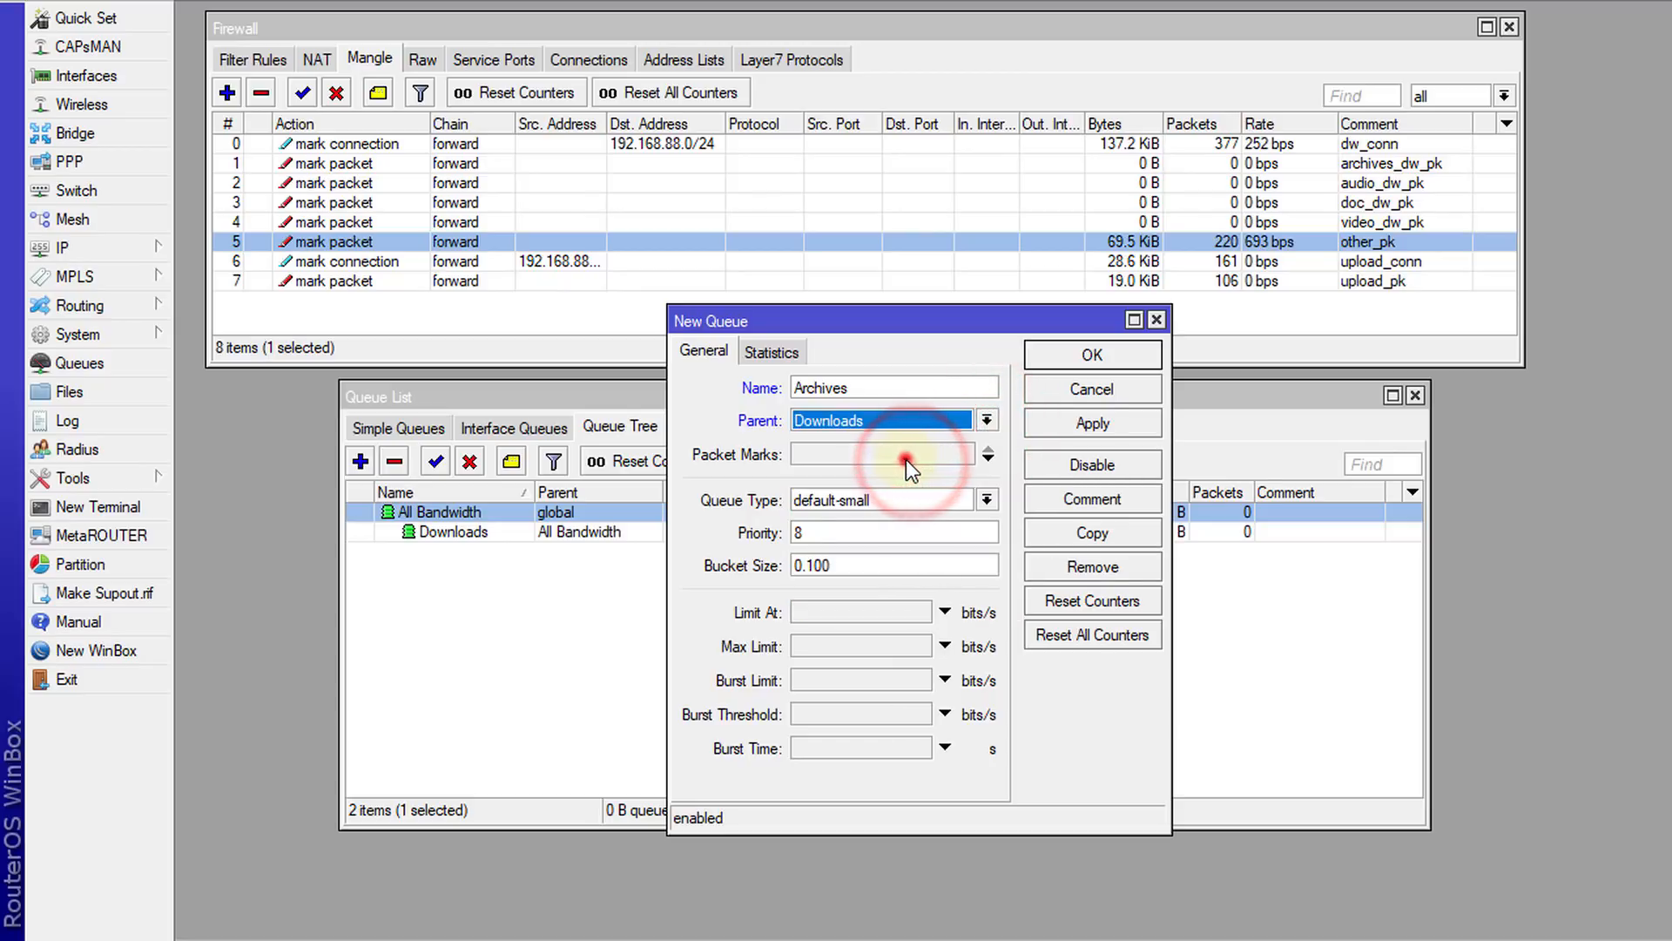
{"action": "left_click", "coordinate": [962, 455]}
{"action": "left_click", "coordinate": [864, 491]}
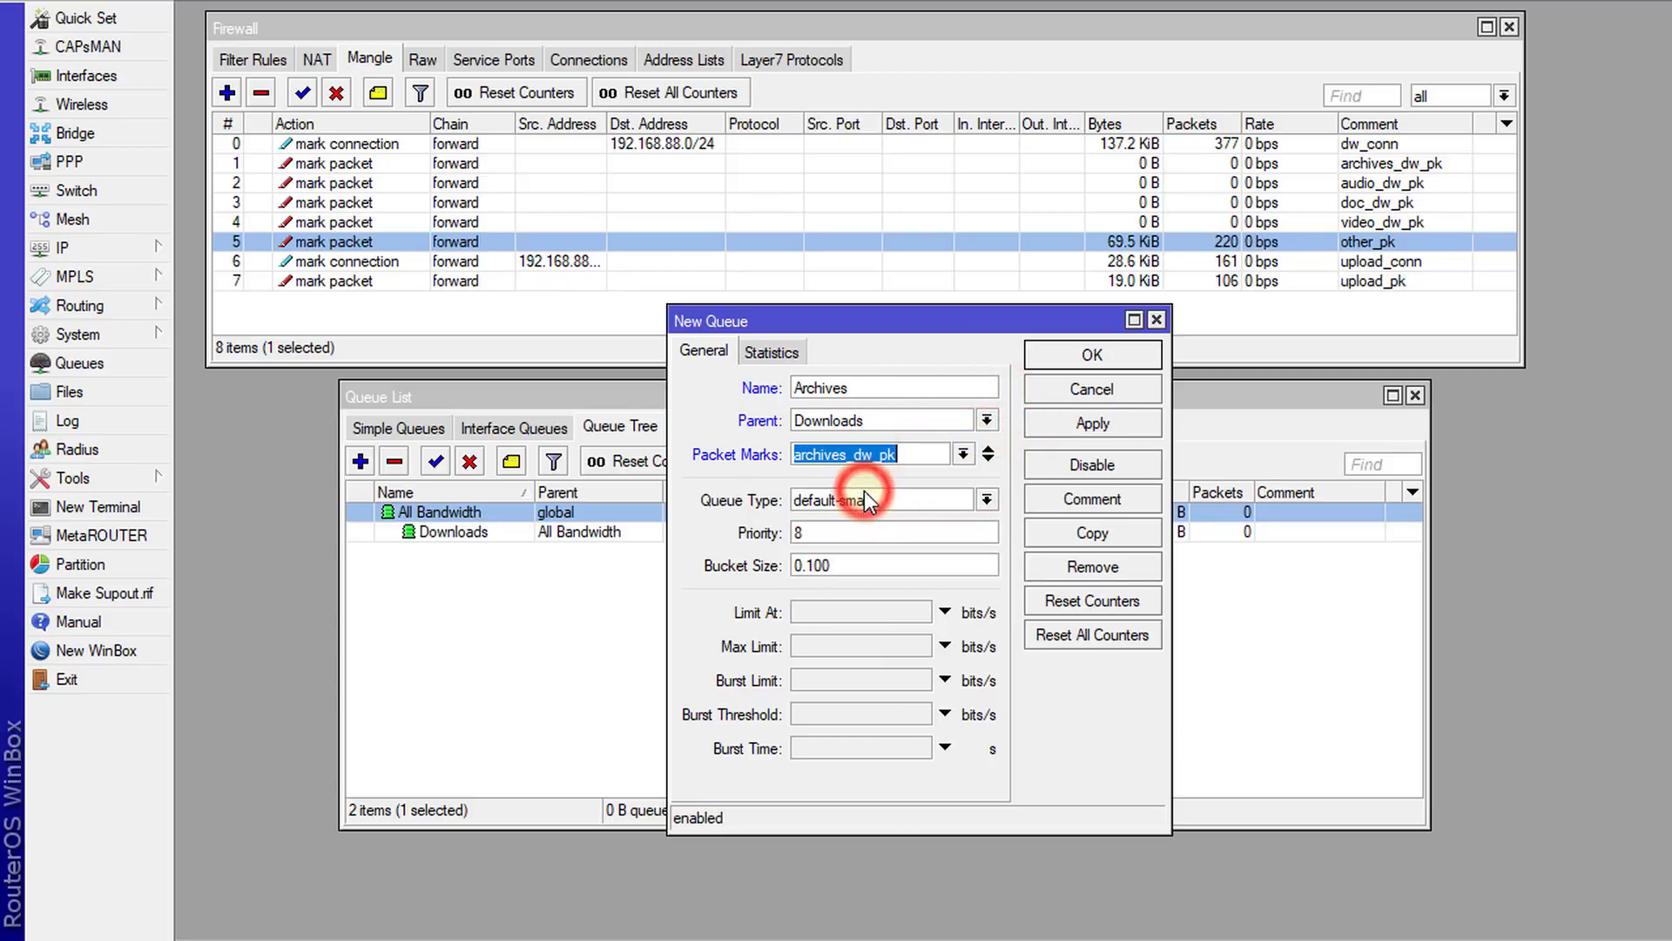
Set the Archives queue's Max Limit to 2M, keep the default-small queue type and save the queue.
{"action": "left_click", "coordinate": [844, 652]}
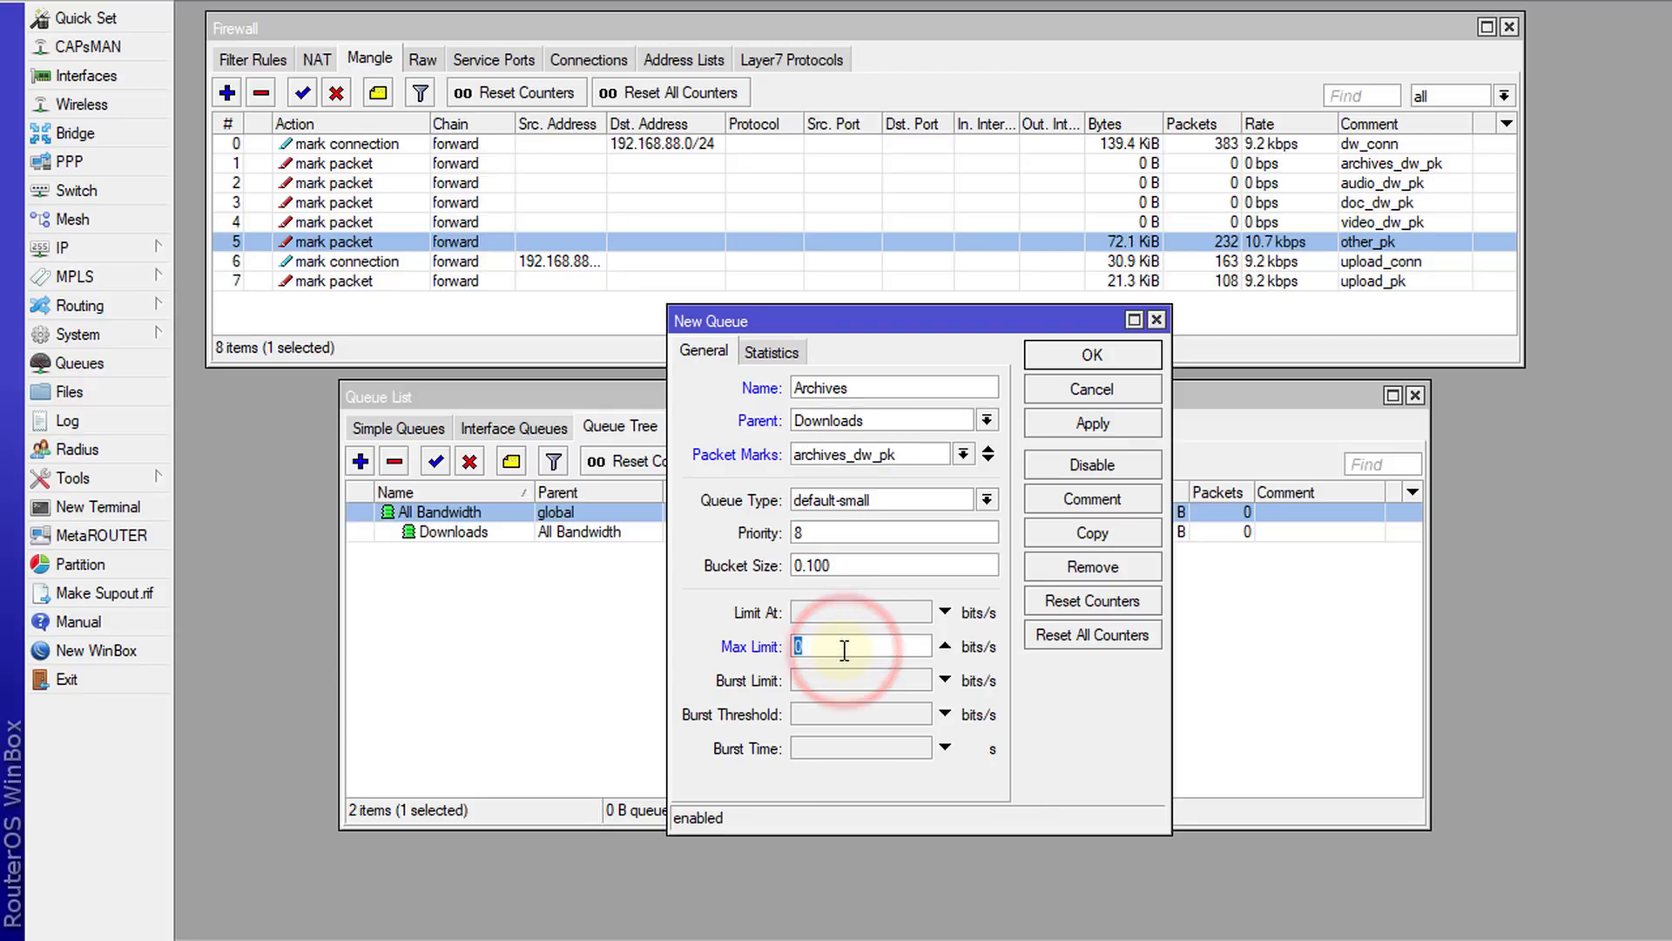
{"action": "type", "text": "2"}
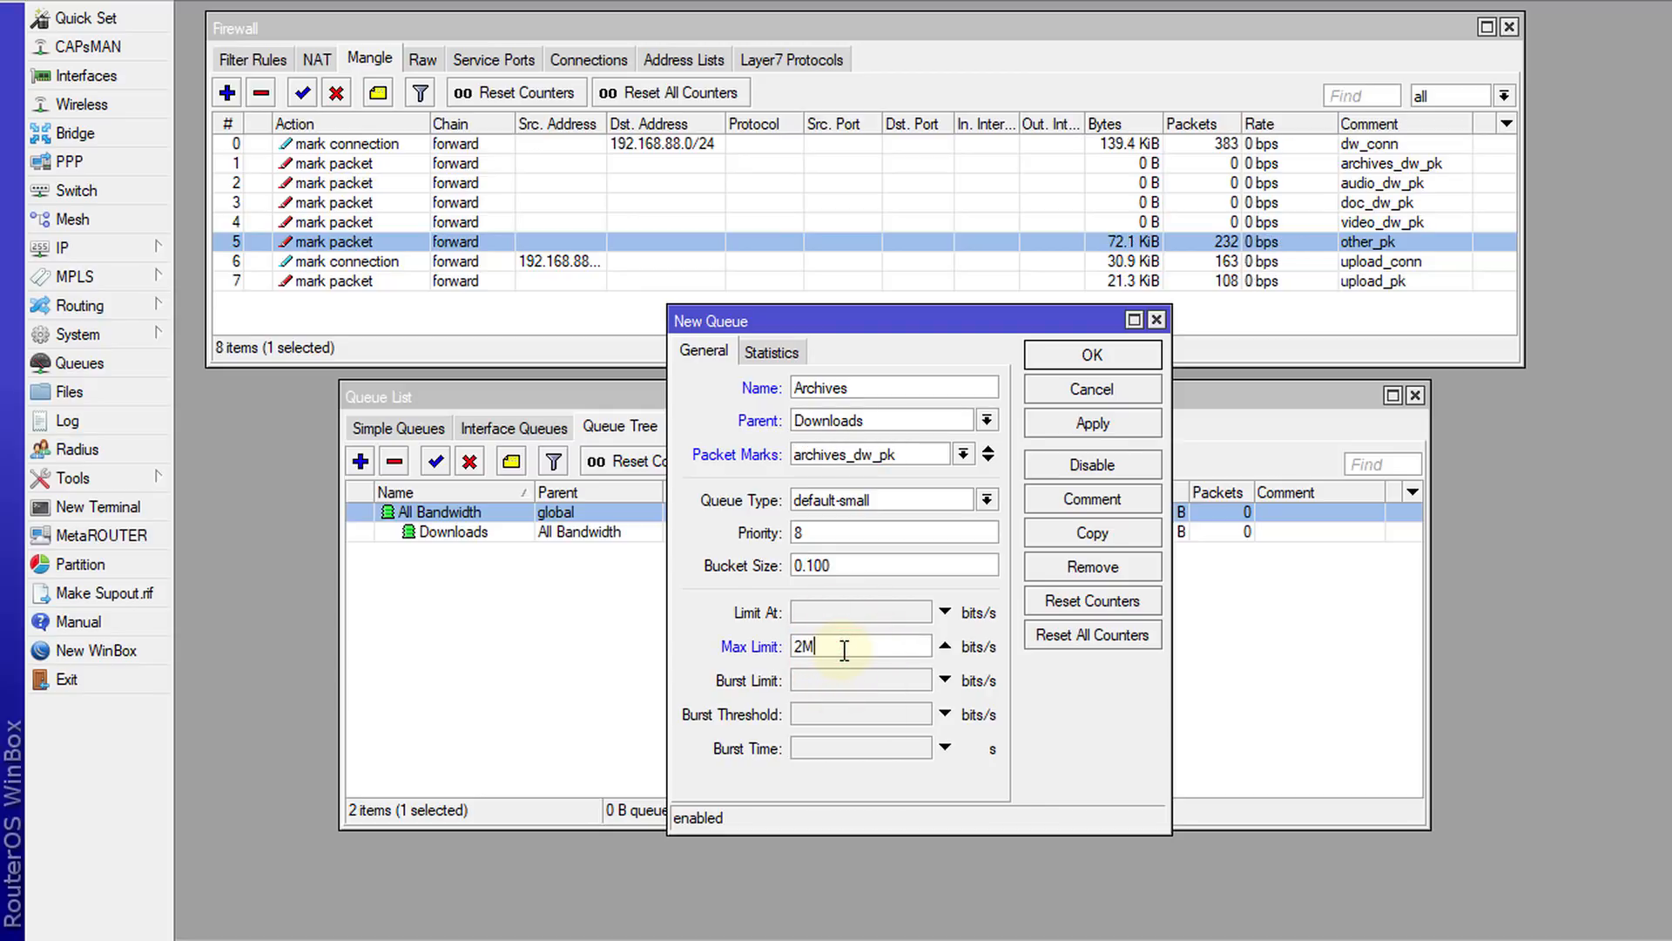
{"action": "type", "text": "M"}
{"action": "left_click", "coordinate": [967, 501]}
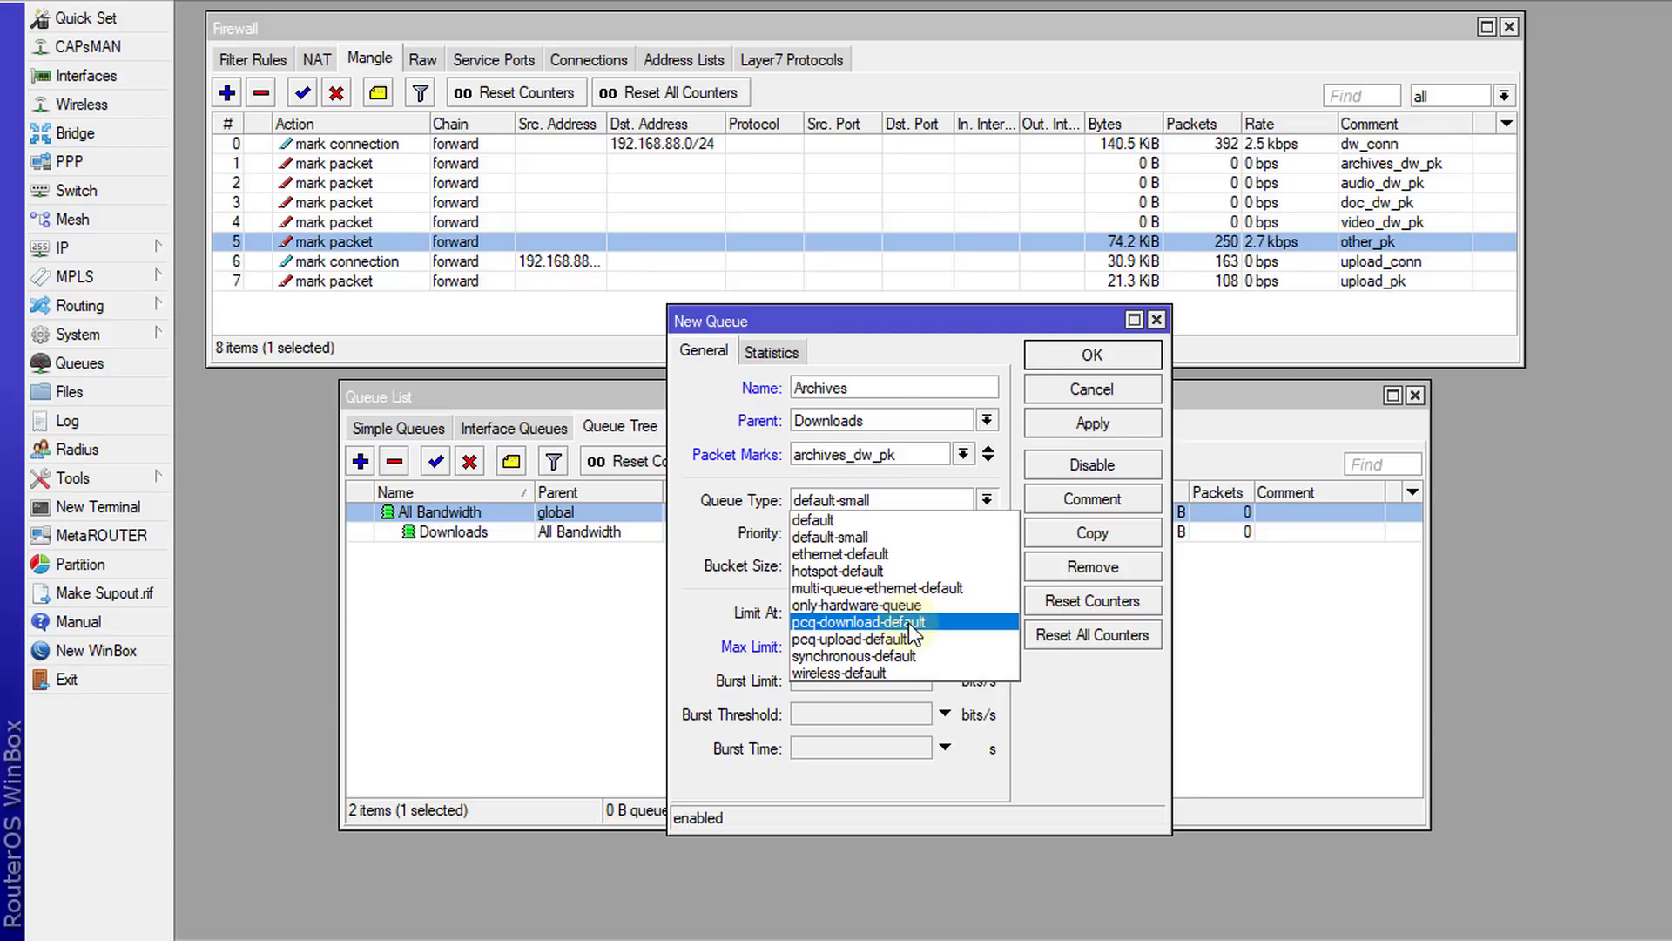
{"action": "left_click", "coordinate": [719, 523]}
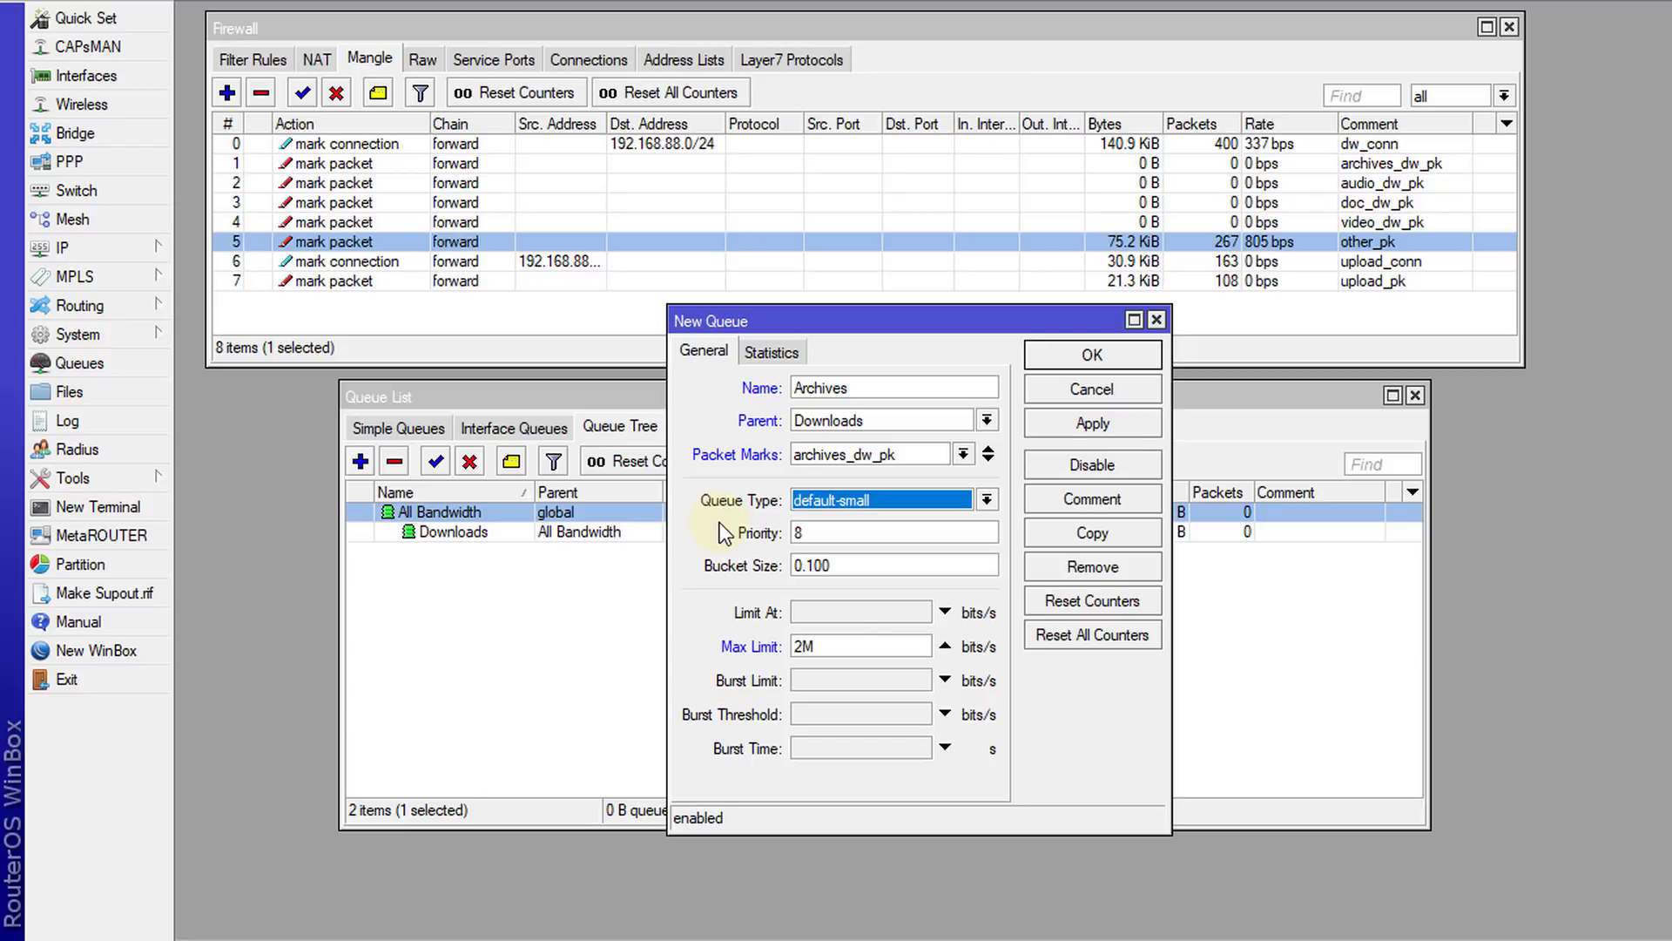
{"action": "left_click", "coordinate": [1088, 357]}
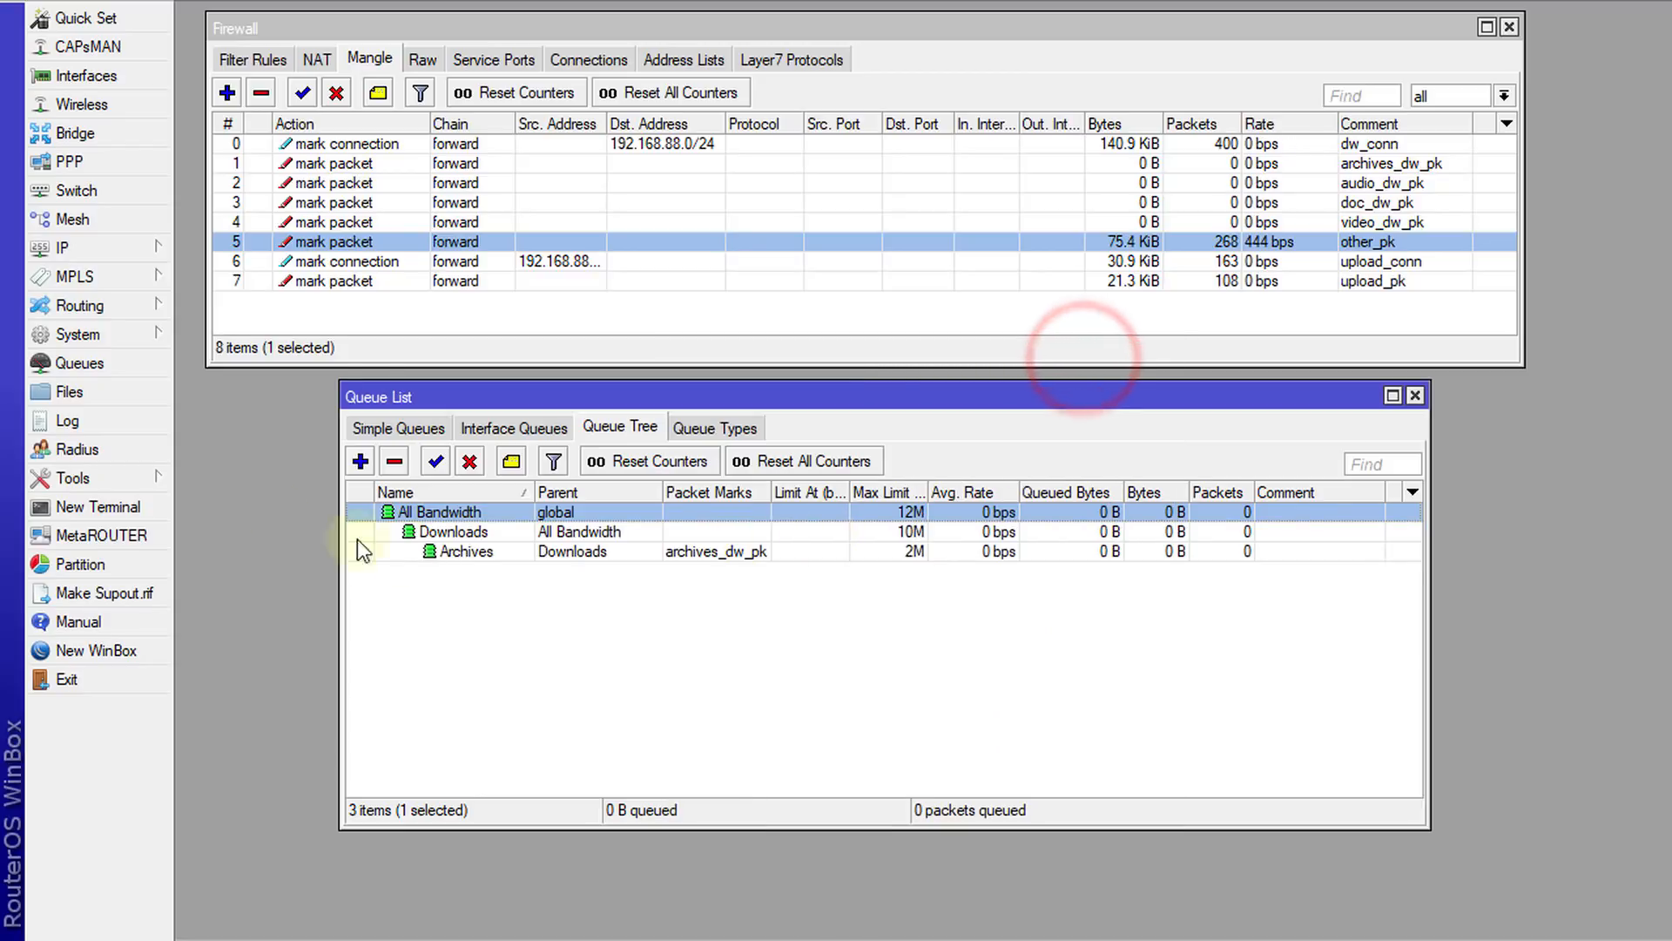
Add a queue tree entry named Audio with parent Downloads, packet mark audio_dw_pk and a Max Limit of 2M.
{"action": "left_click", "coordinate": [359, 461]}
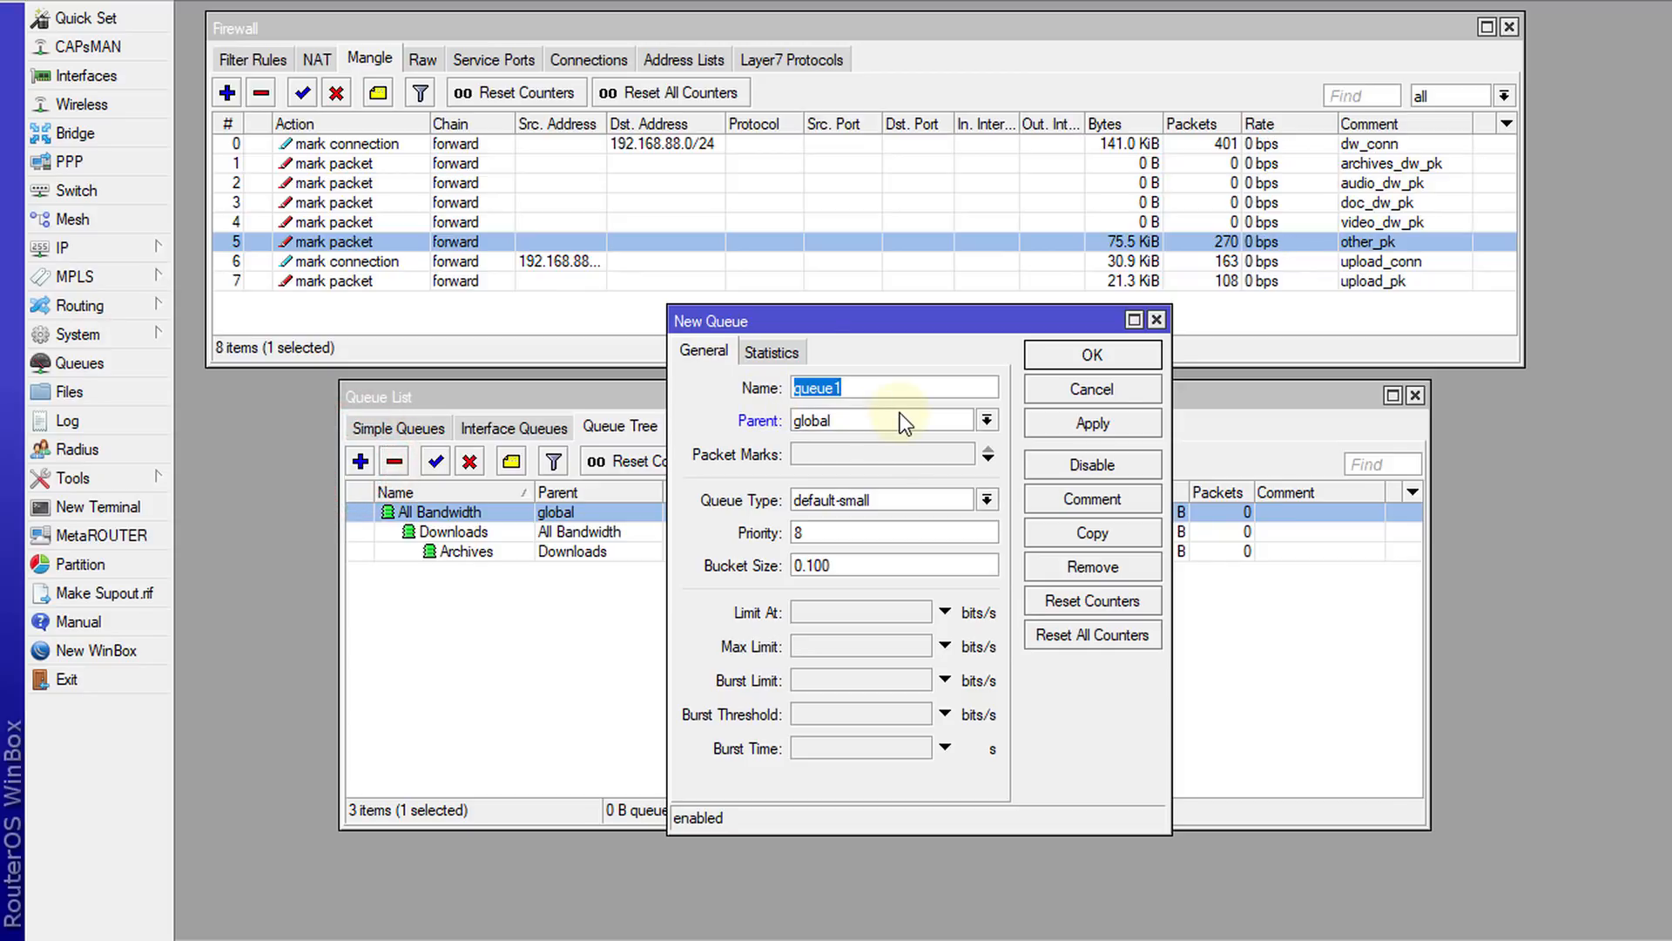
{"action": "type", "text": "Audio"}
{"action": "left_click", "coordinate": [968, 421]}
{"action": "left_click", "coordinate": [893, 473]}
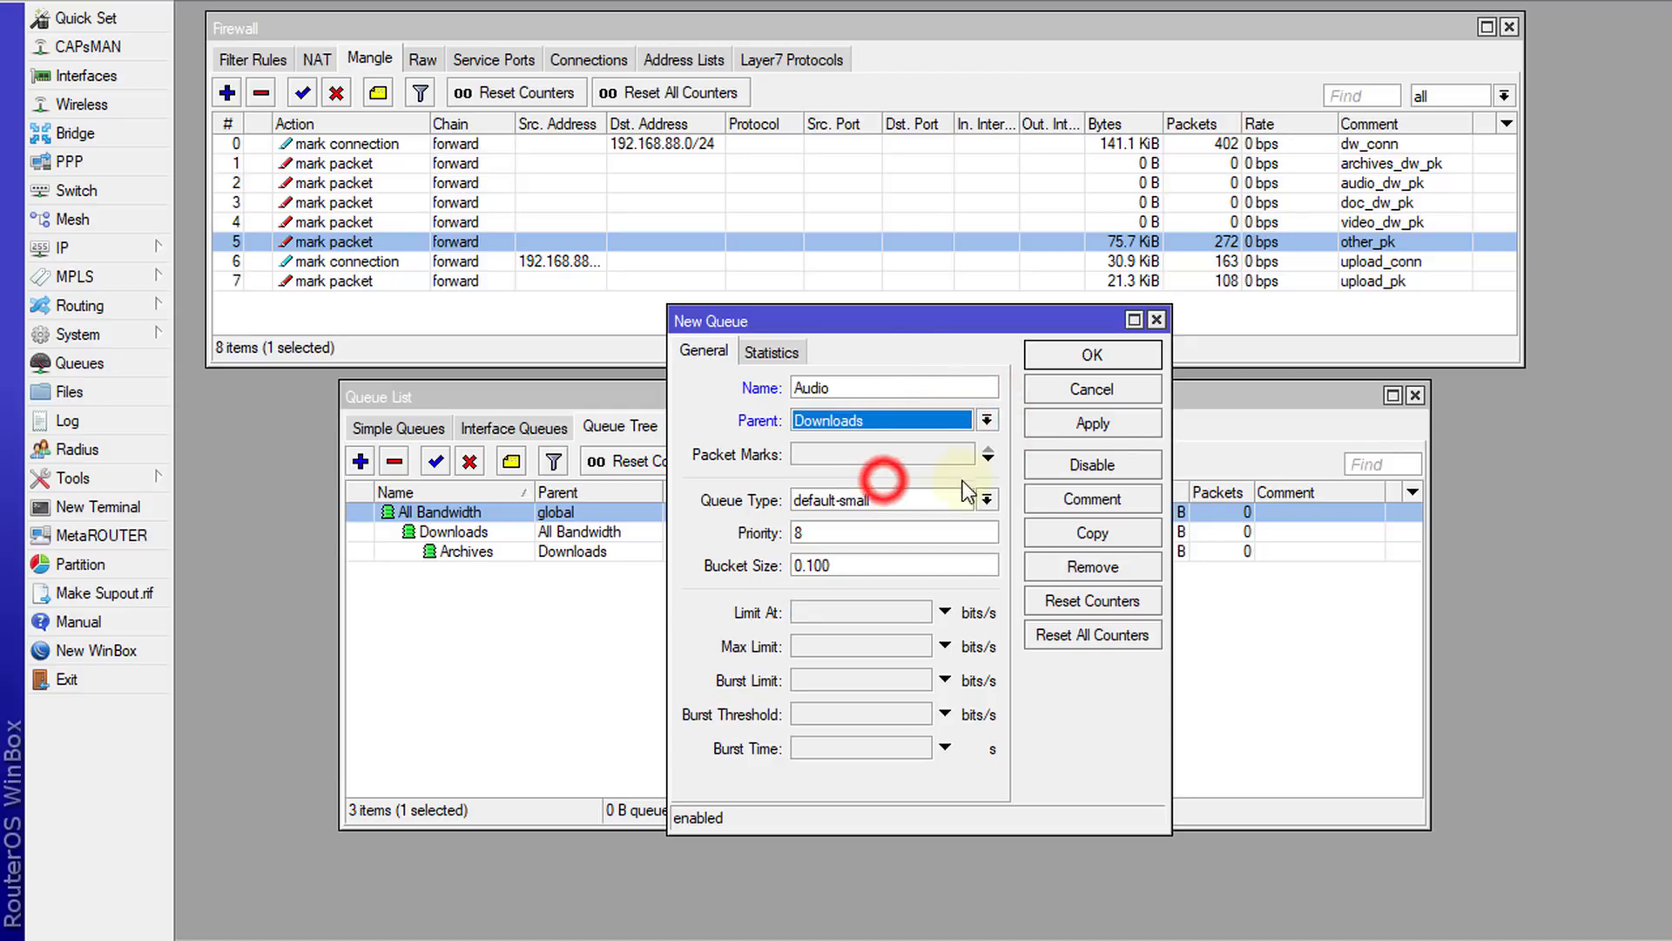
{"action": "left_click", "coordinate": [988, 458]}
{"action": "left_click", "coordinate": [963, 453]}
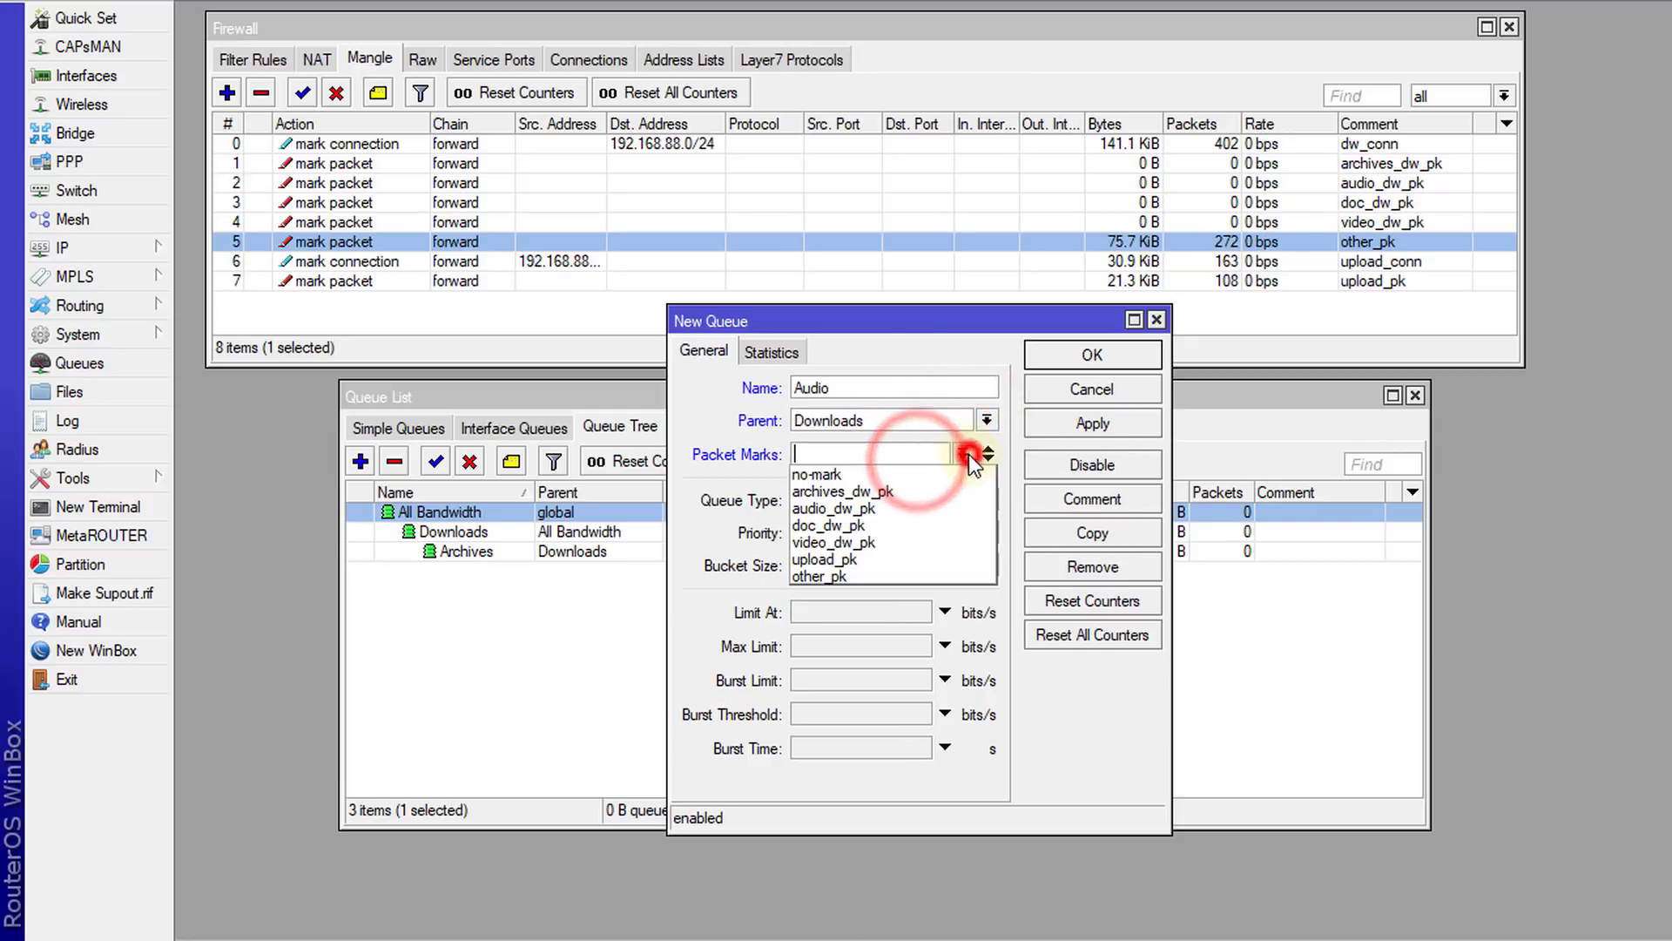
{"action": "left_click", "coordinate": [890, 508]}
{"action": "left_click", "coordinate": [843, 646]}
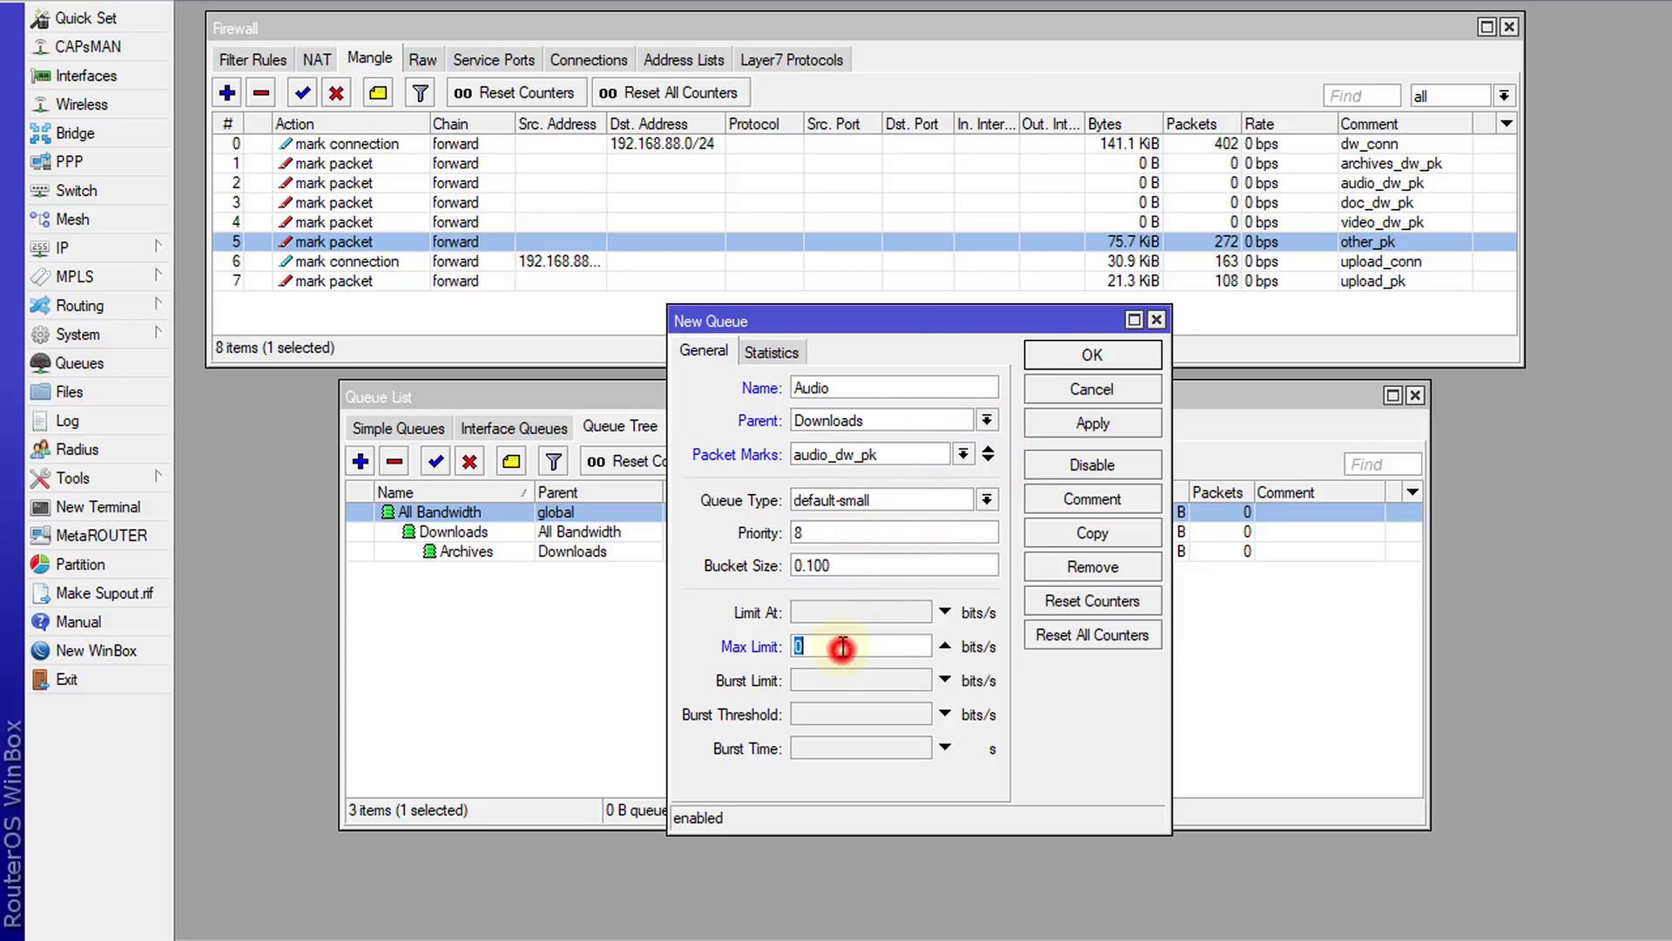
{"action": "type", "text": "2M"}
{"action": "left_click", "coordinate": [1094, 355]}
Add a queue tree entry named Documents with parent All Bandwidth, packet mark doc_dw_pk and a Max Limit of 2M.
{"action": "left_click", "coordinate": [360, 460]}
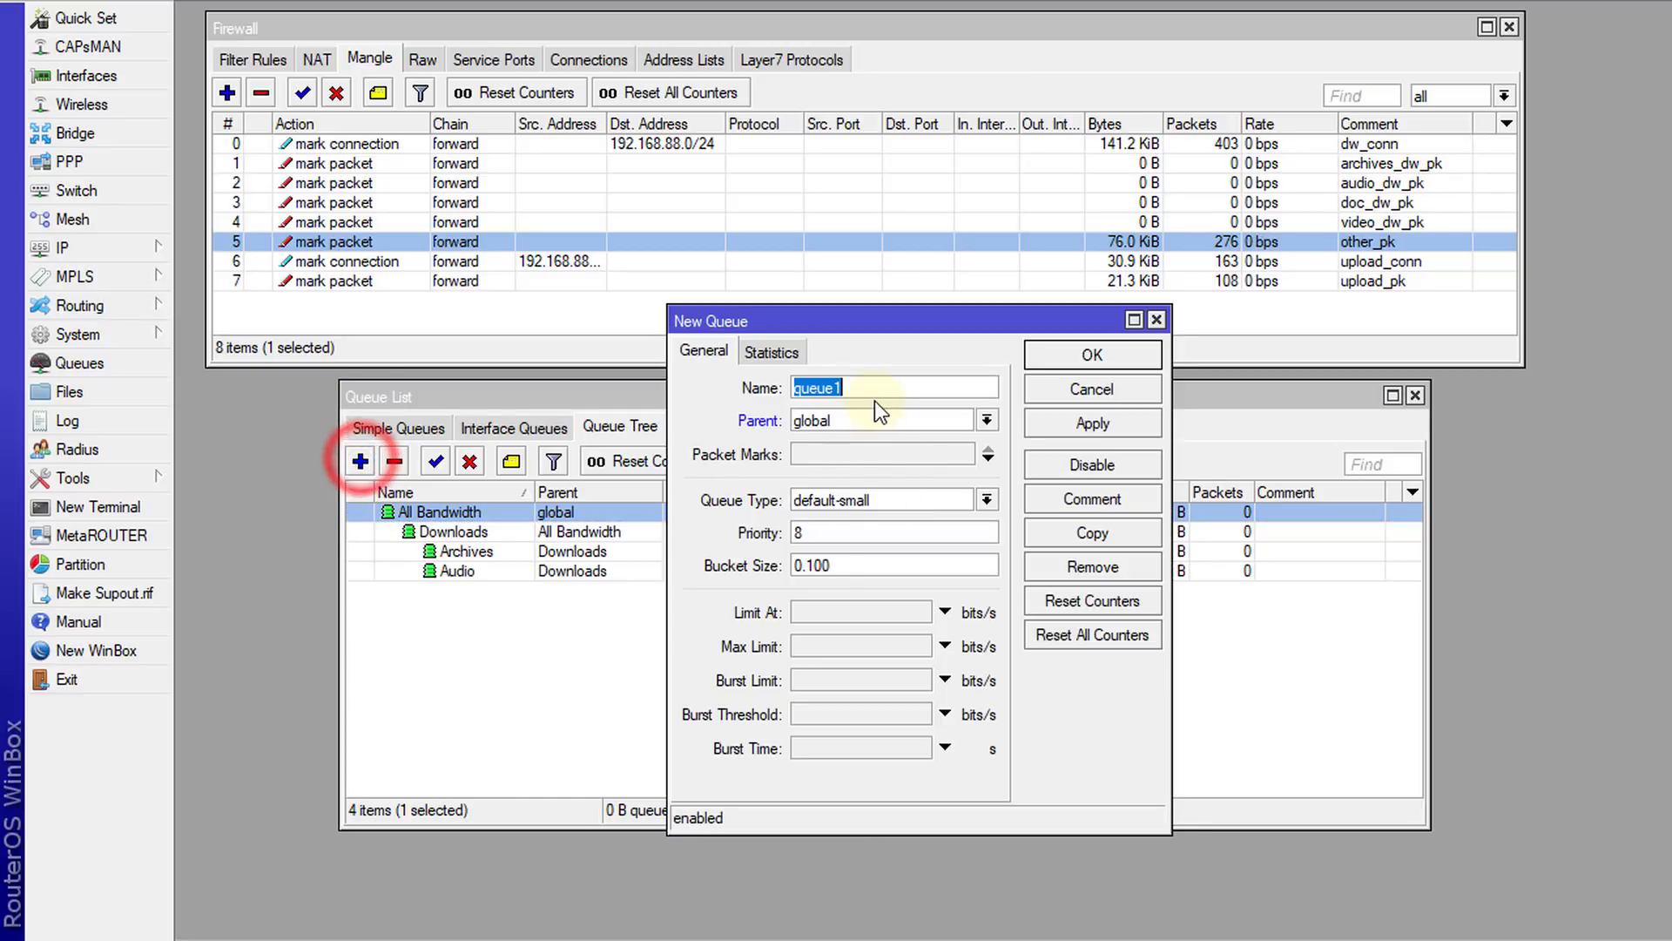
{"action": "type", "text": "Do"}
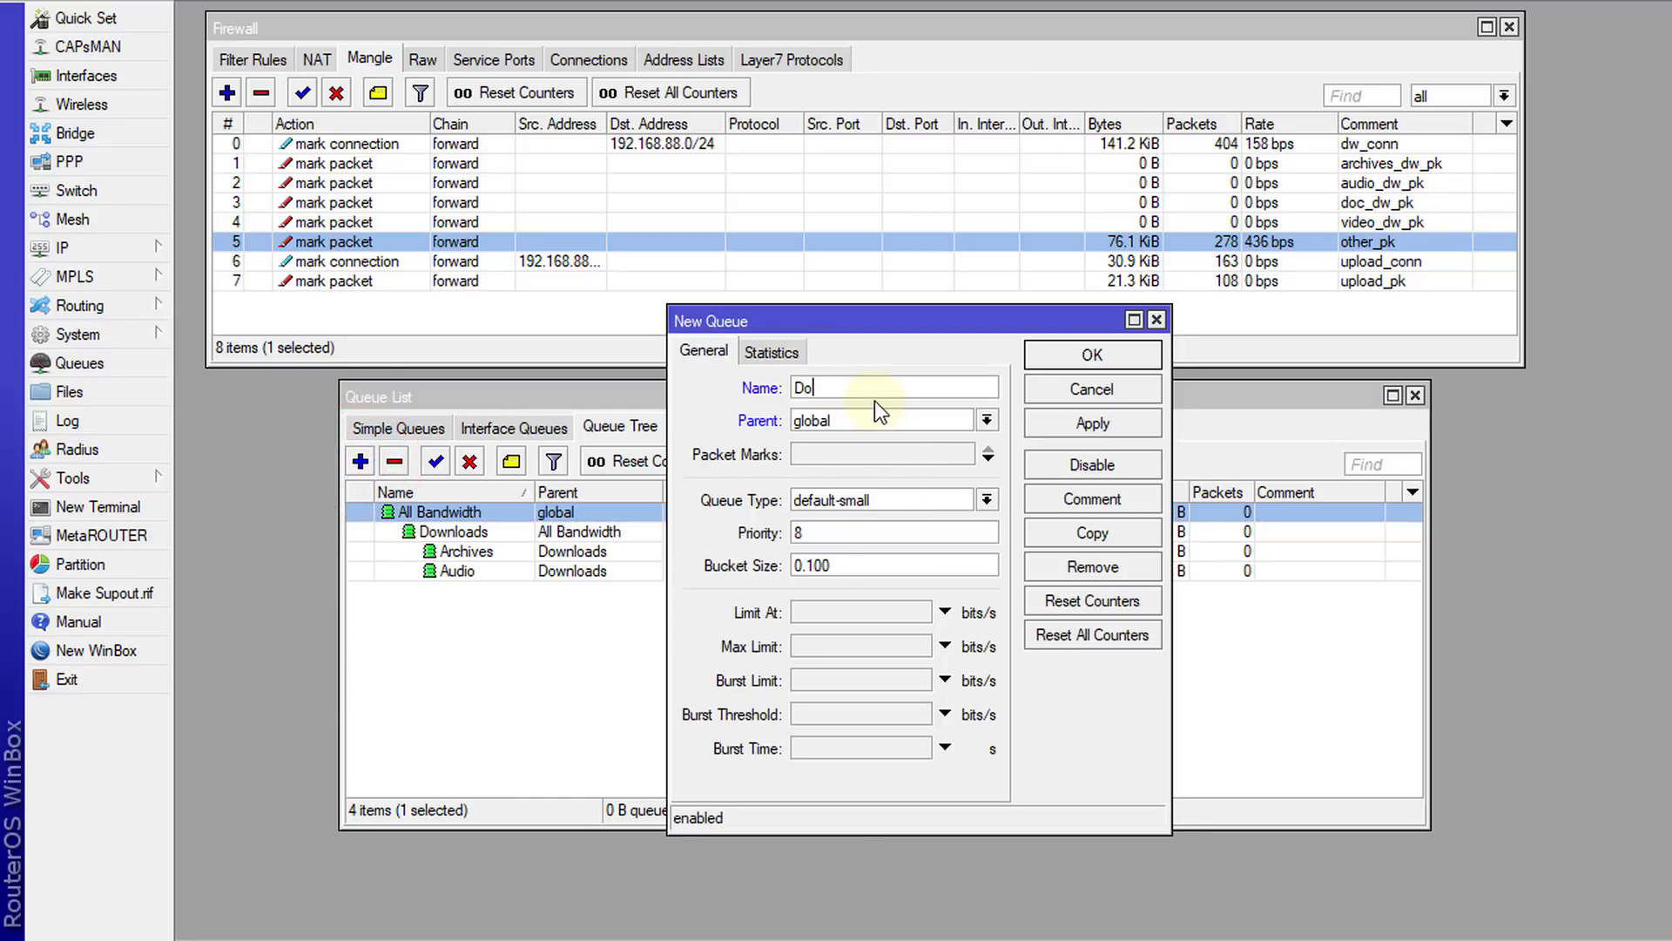
{"action": "type", "text": "cuments"}
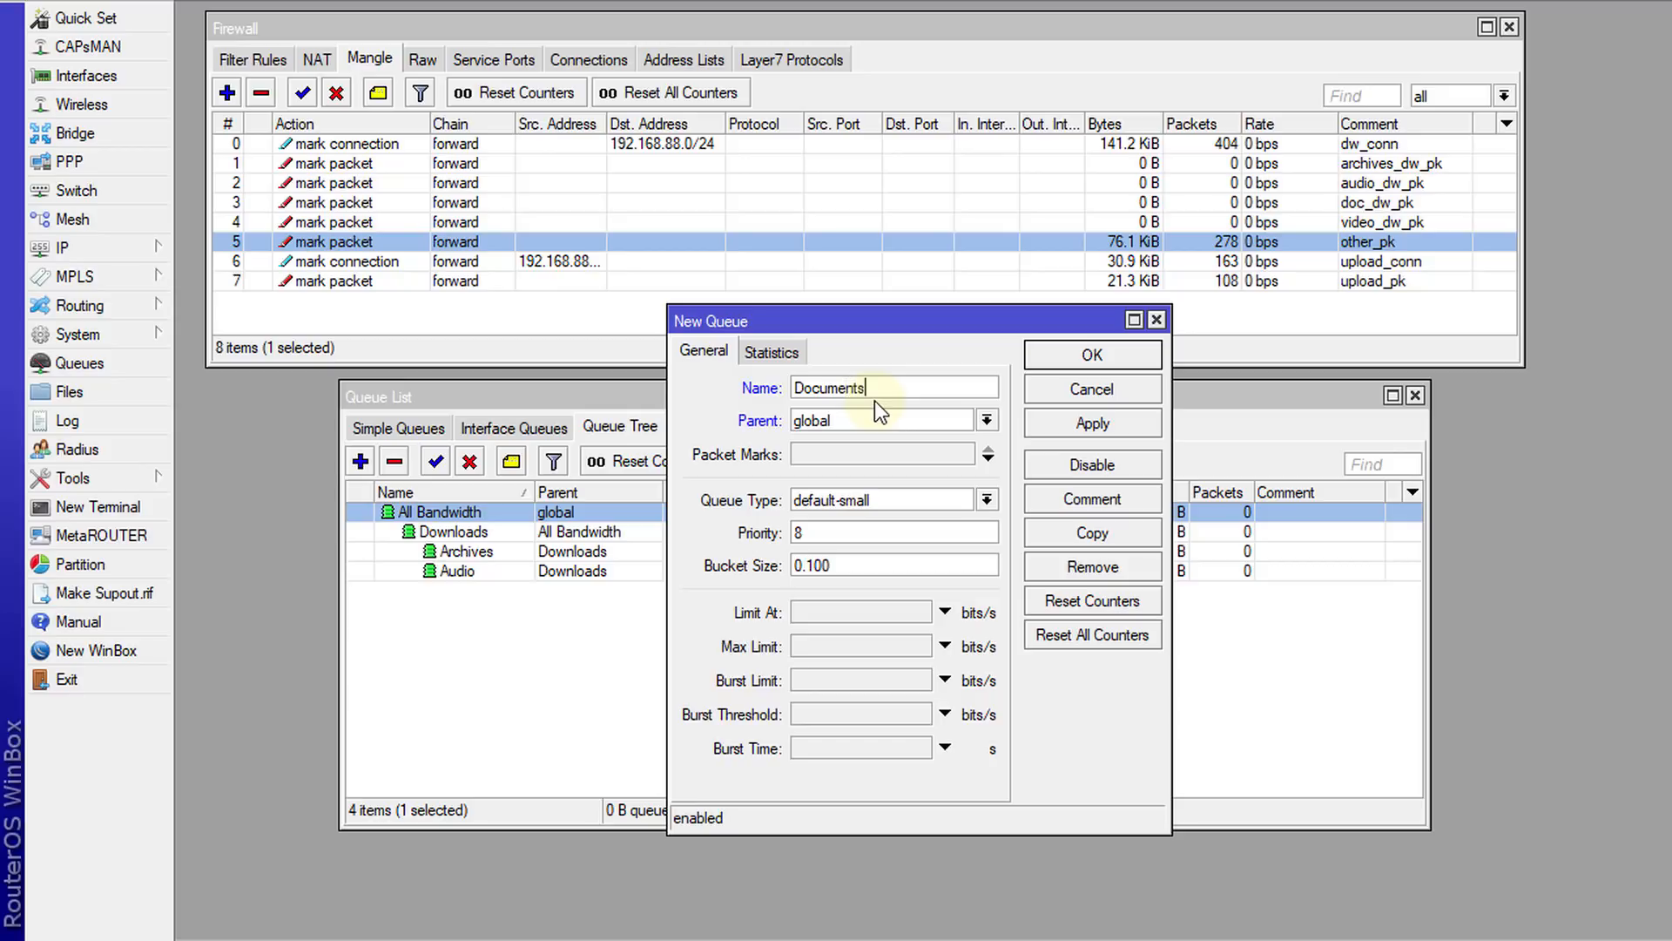
{"action": "left_click", "coordinate": [986, 420]}
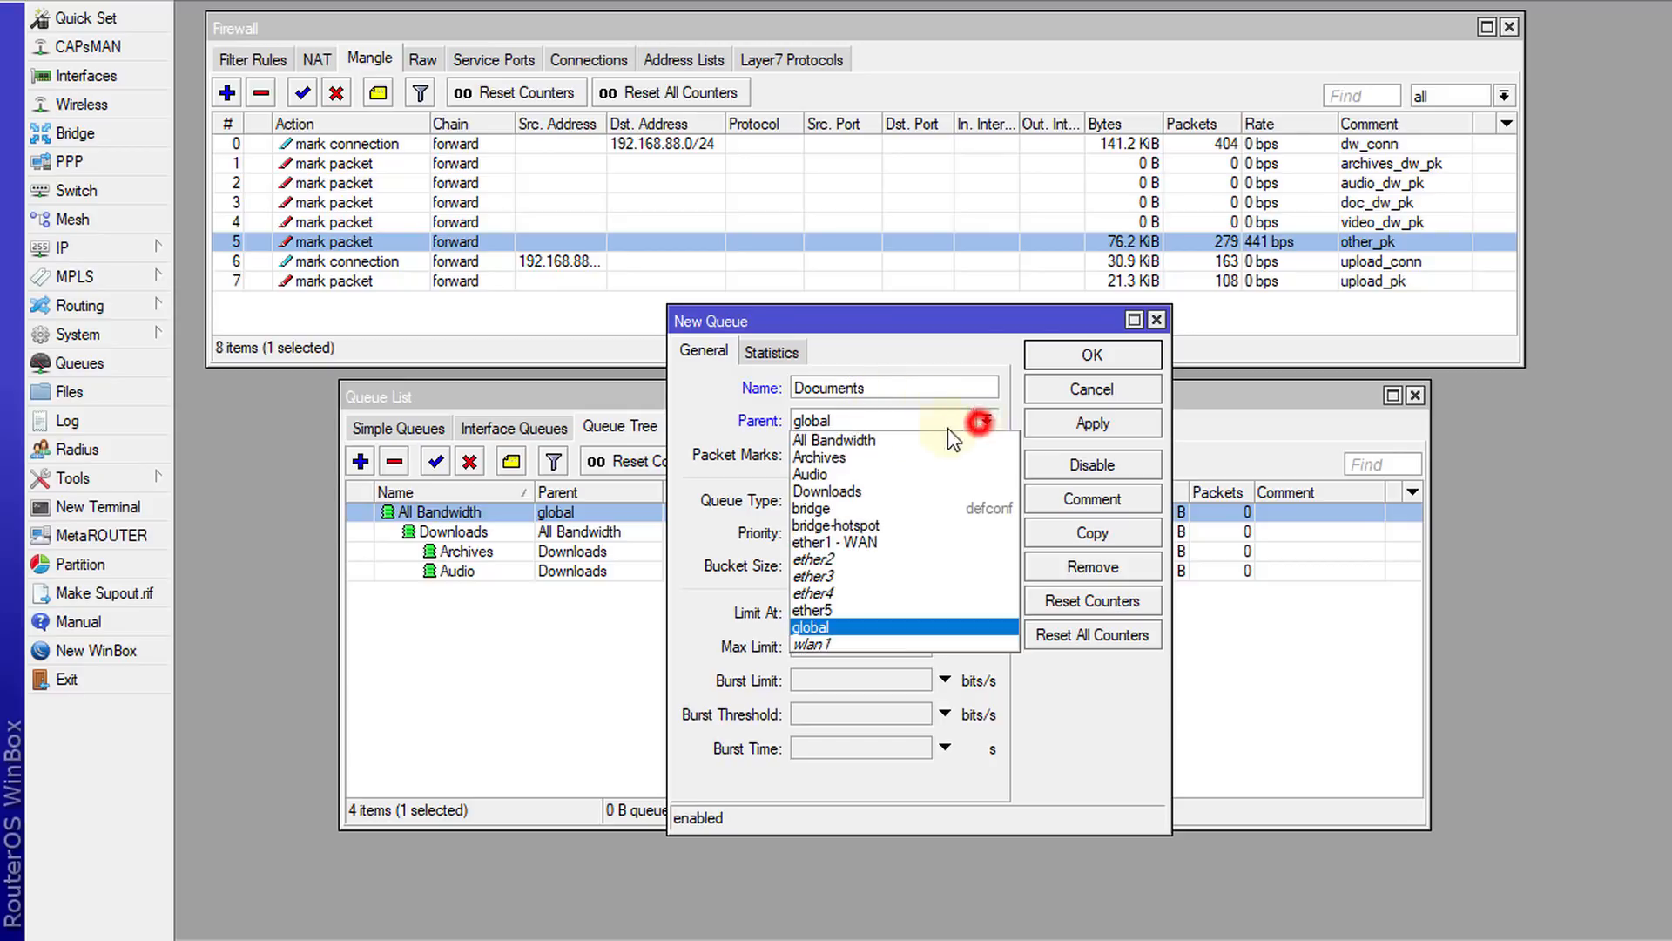
{"action": "left_click", "coordinate": [882, 439]}
{"action": "left_click", "coordinate": [984, 454]}
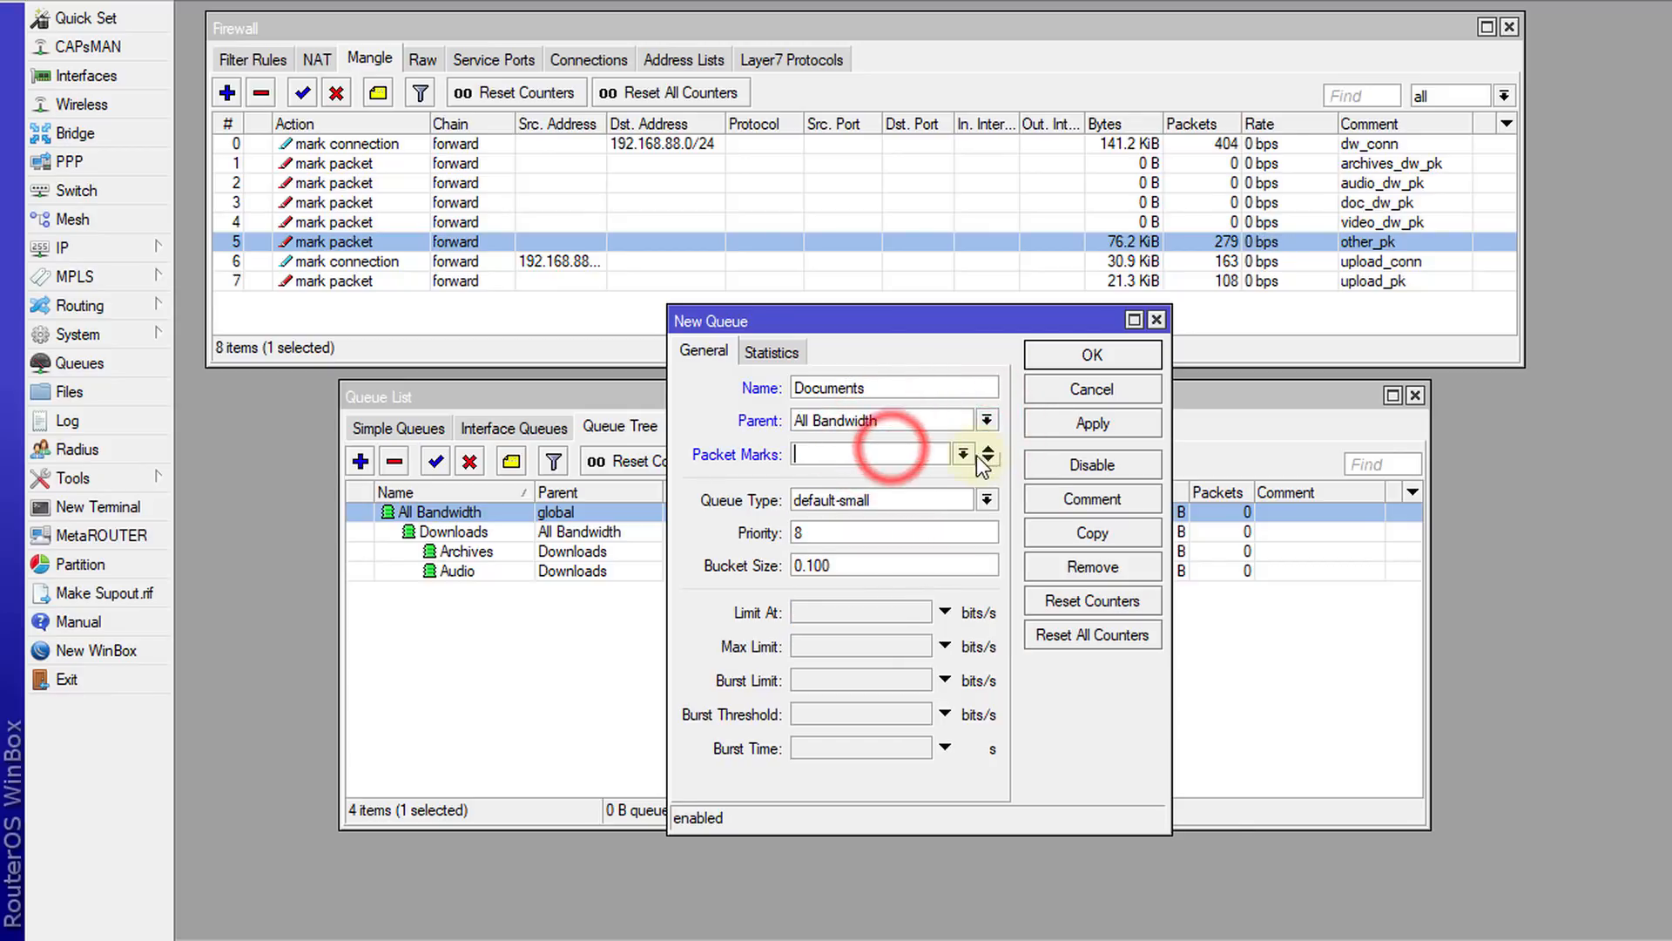
{"action": "left_click", "coordinate": [961, 453]}
{"action": "left_click", "coordinate": [880, 520]}
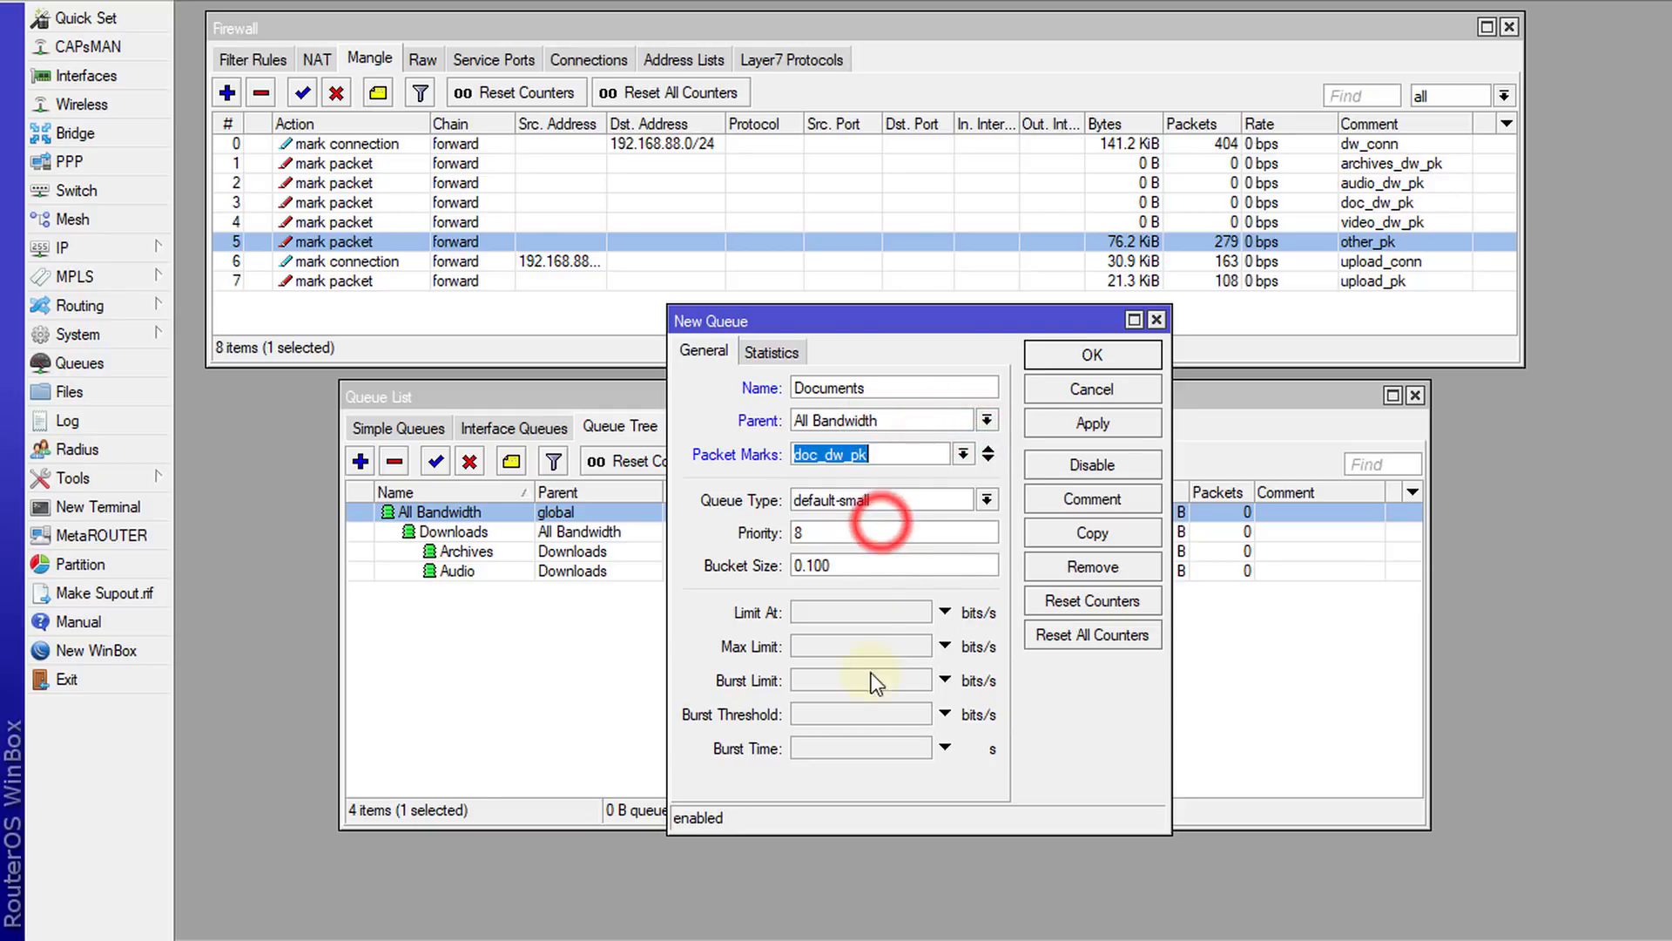
{"action": "left_click", "coordinate": [830, 645]}
{"action": "type", "text": "2"}
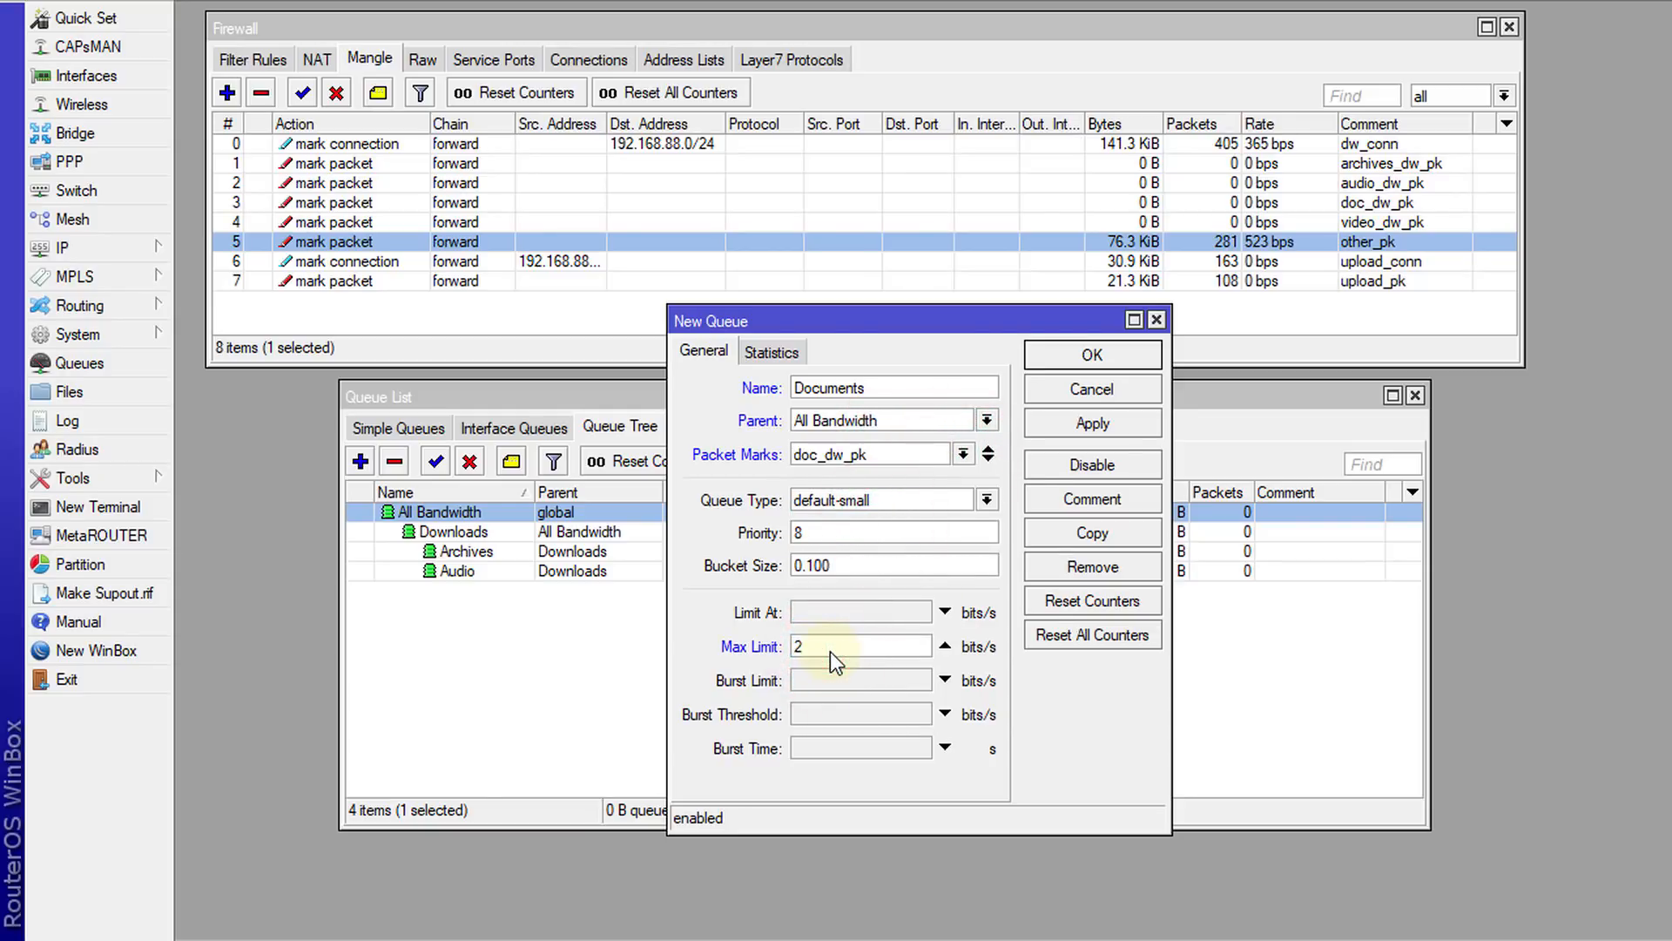
{"action": "type", "text": "M"}
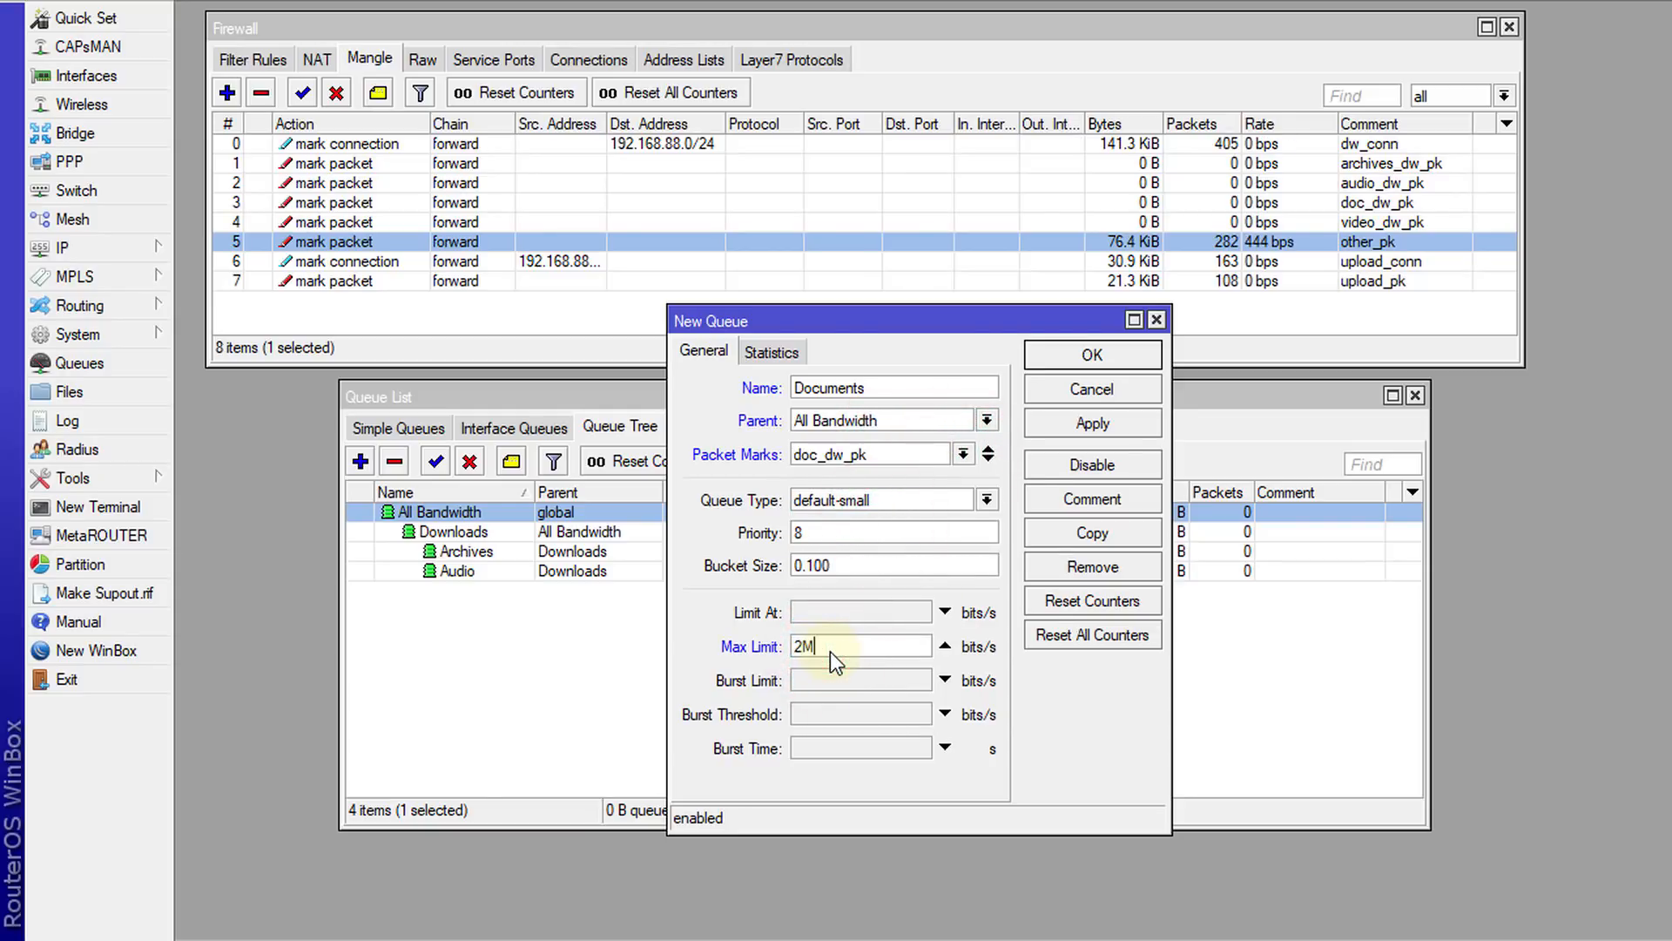
{"action": "left_click", "coordinate": [1059, 359]}
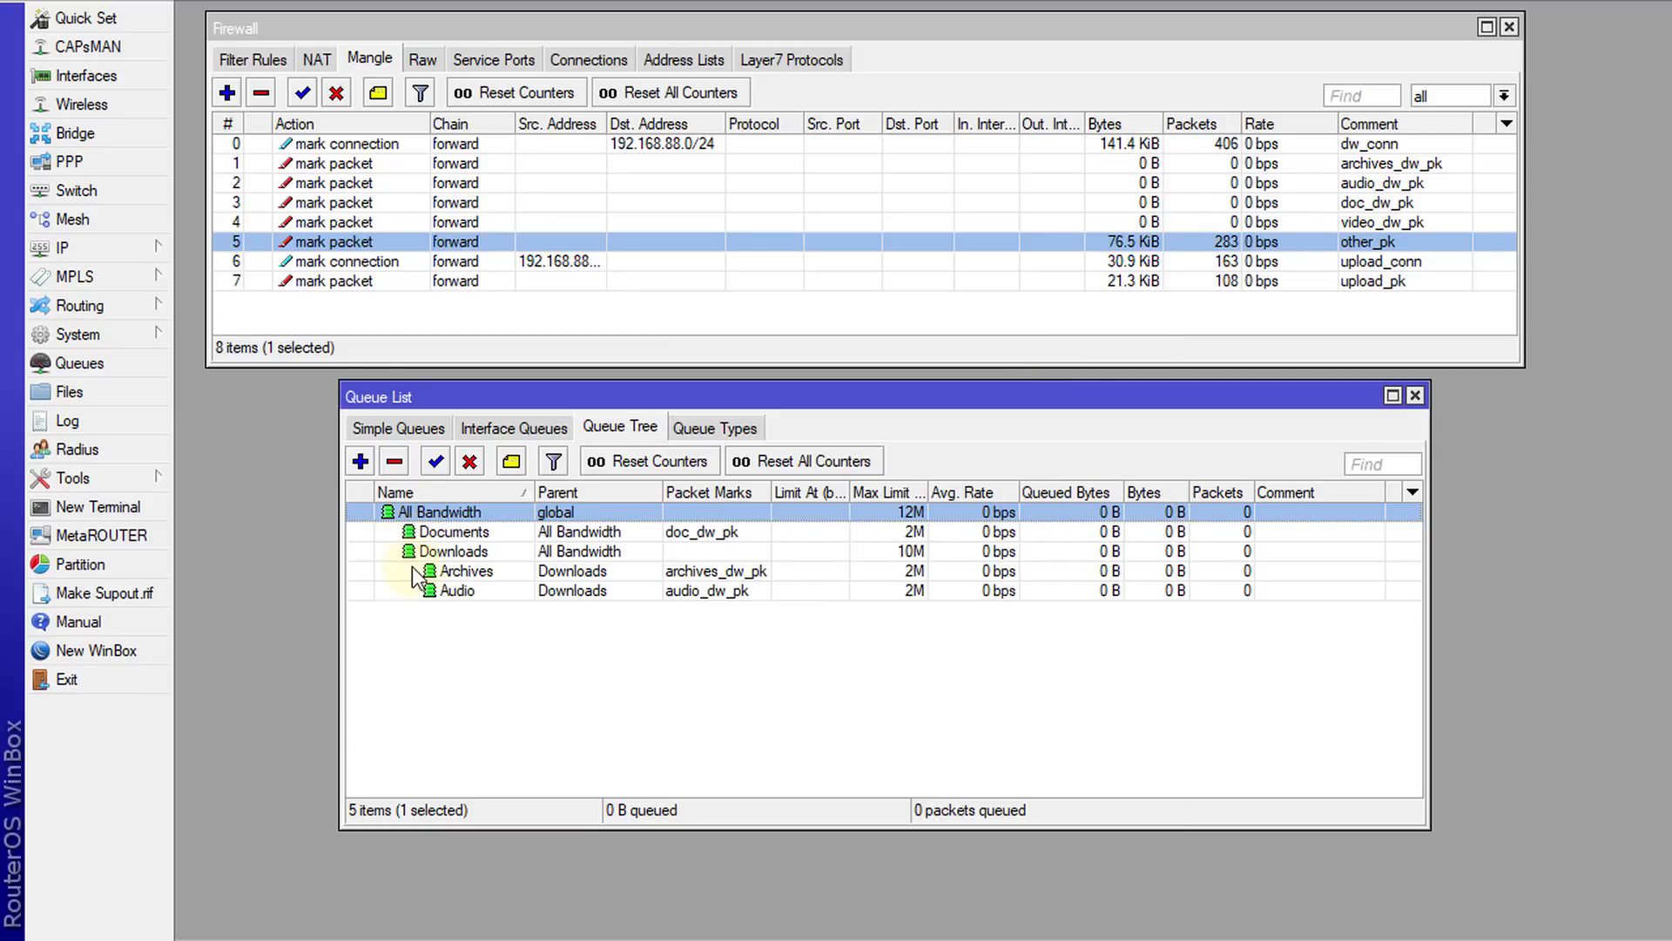
Change the Documents queue's parent to Downloads and save it.
{"action": "double_click", "coordinate": [453, 531]}
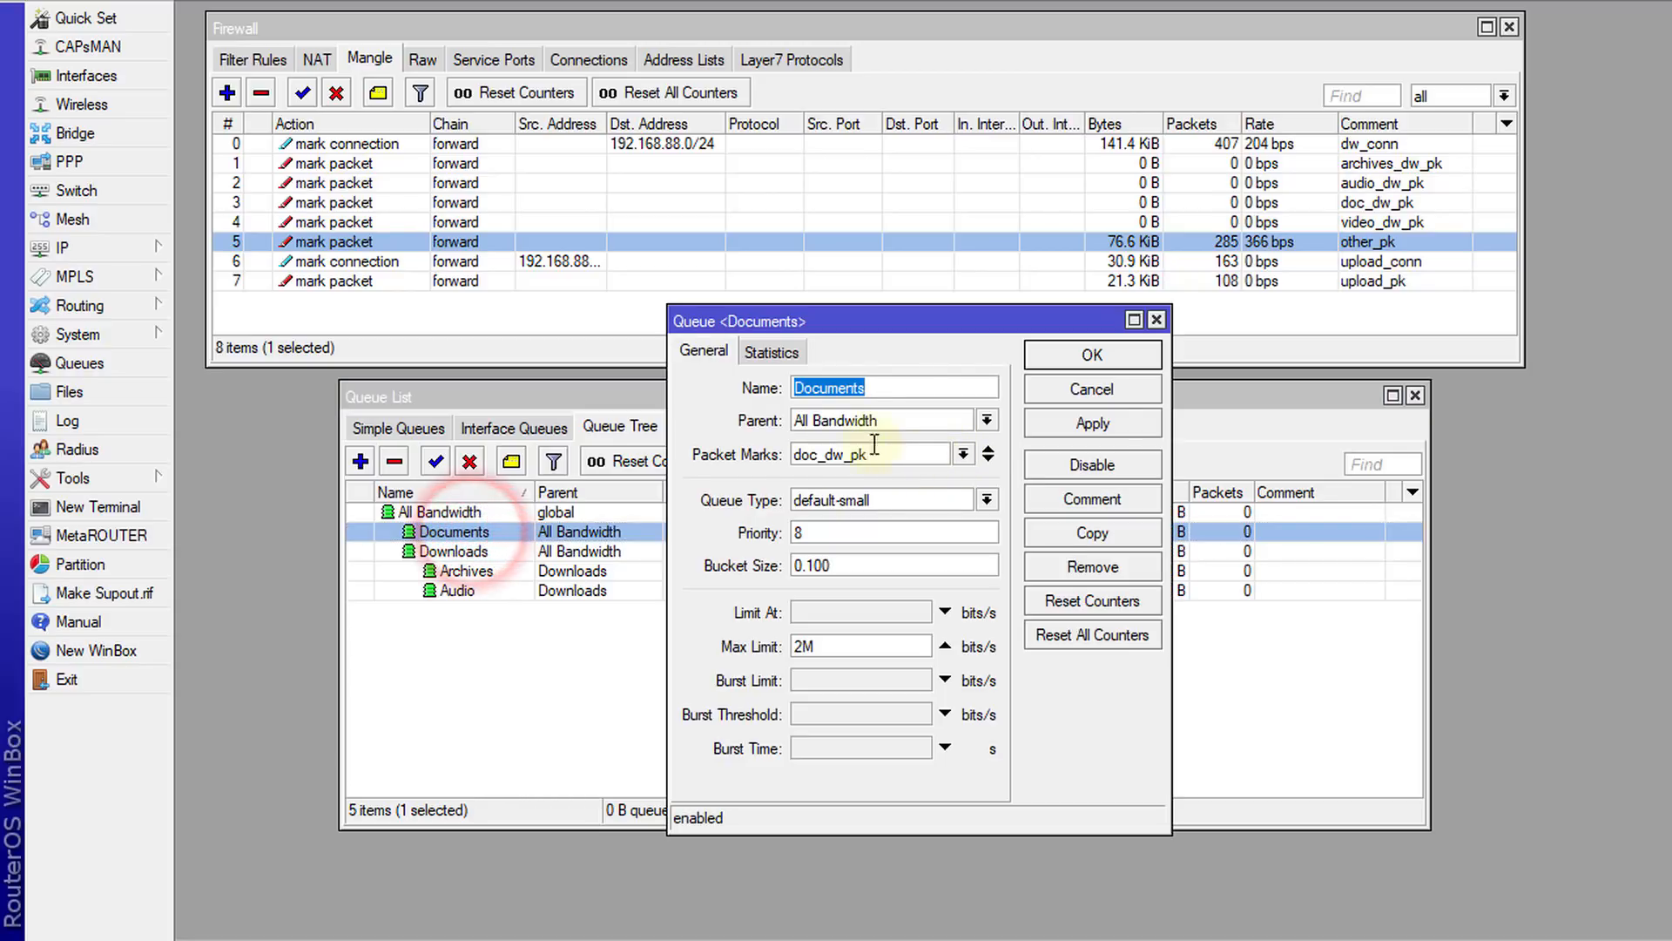
{"action": "left_click", "coordinate": [986, 420]}
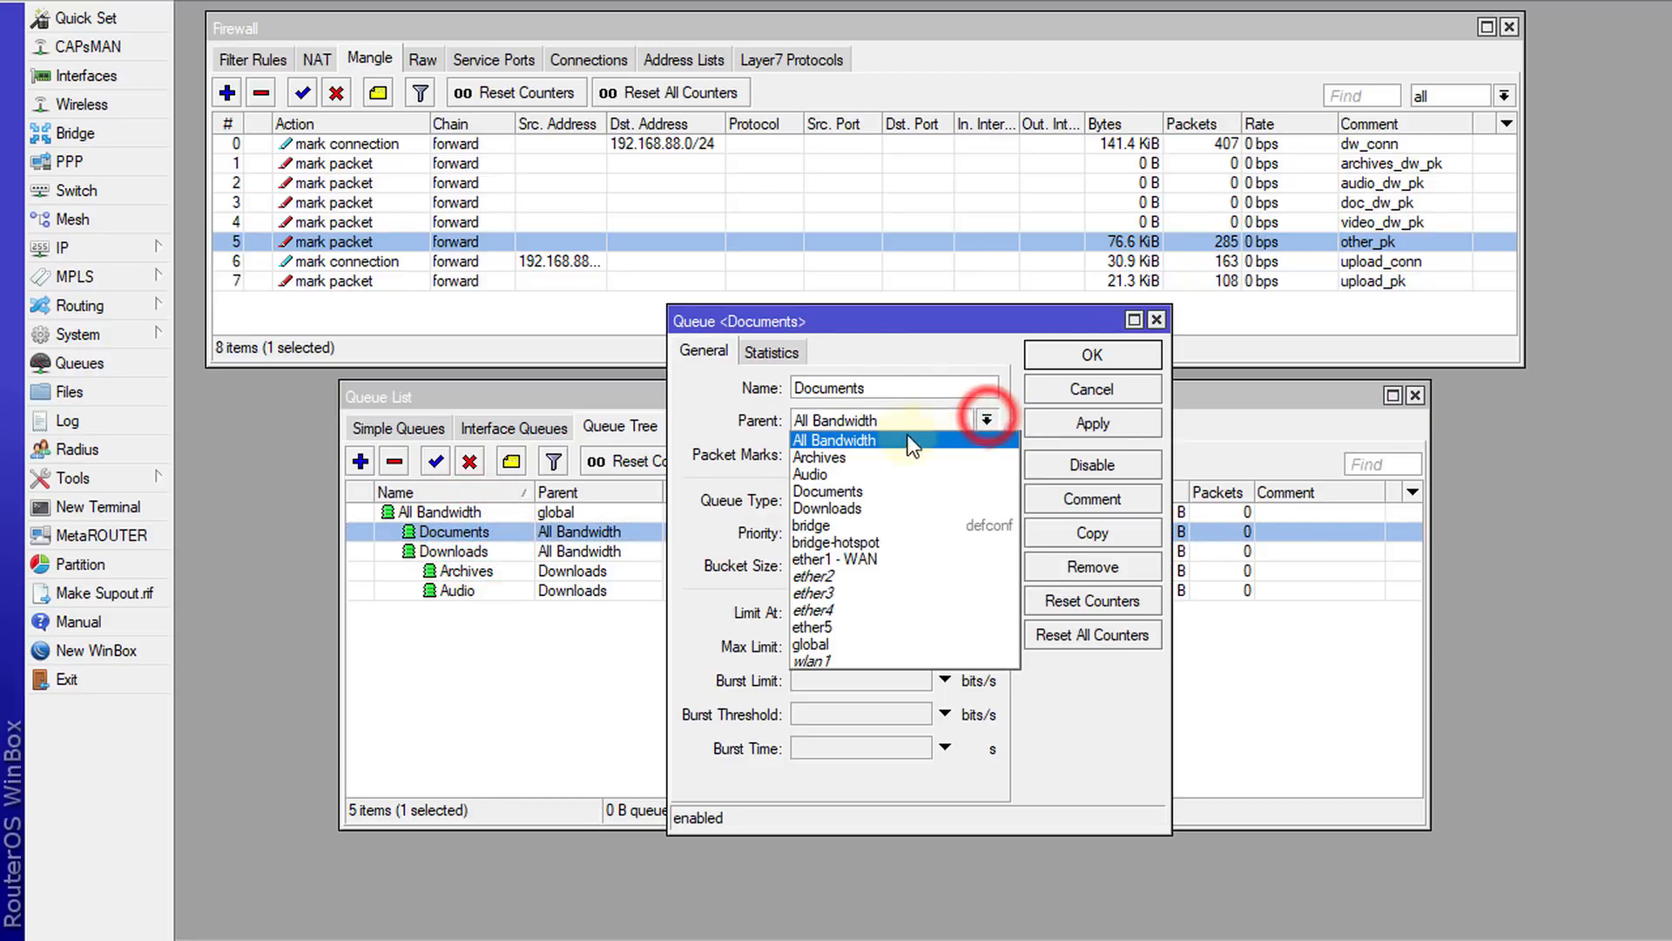
{"action": "left_click", "coordinate": [853, 509]}
{"action": "left_click", "coordinate": [1080, 354]}
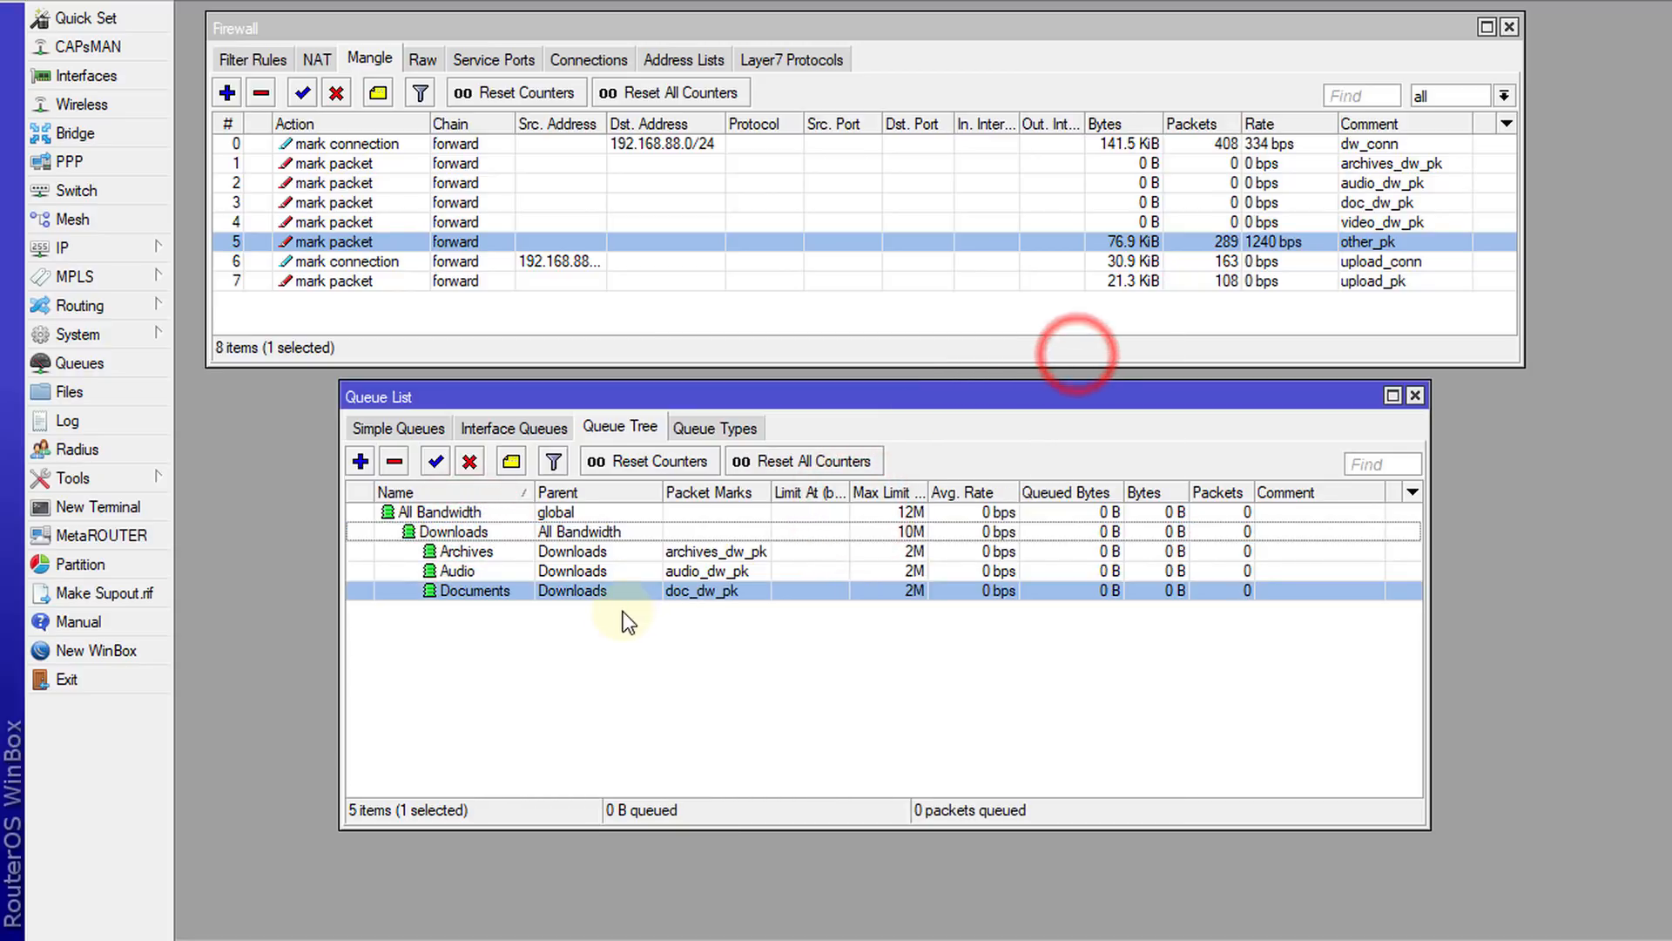
Add a queue tree entry named Video with parent Downloads, packet mark video_dw_pk and a Max Limit of 2M.
{"action": "left_click", "coordinate": [360, 461]}
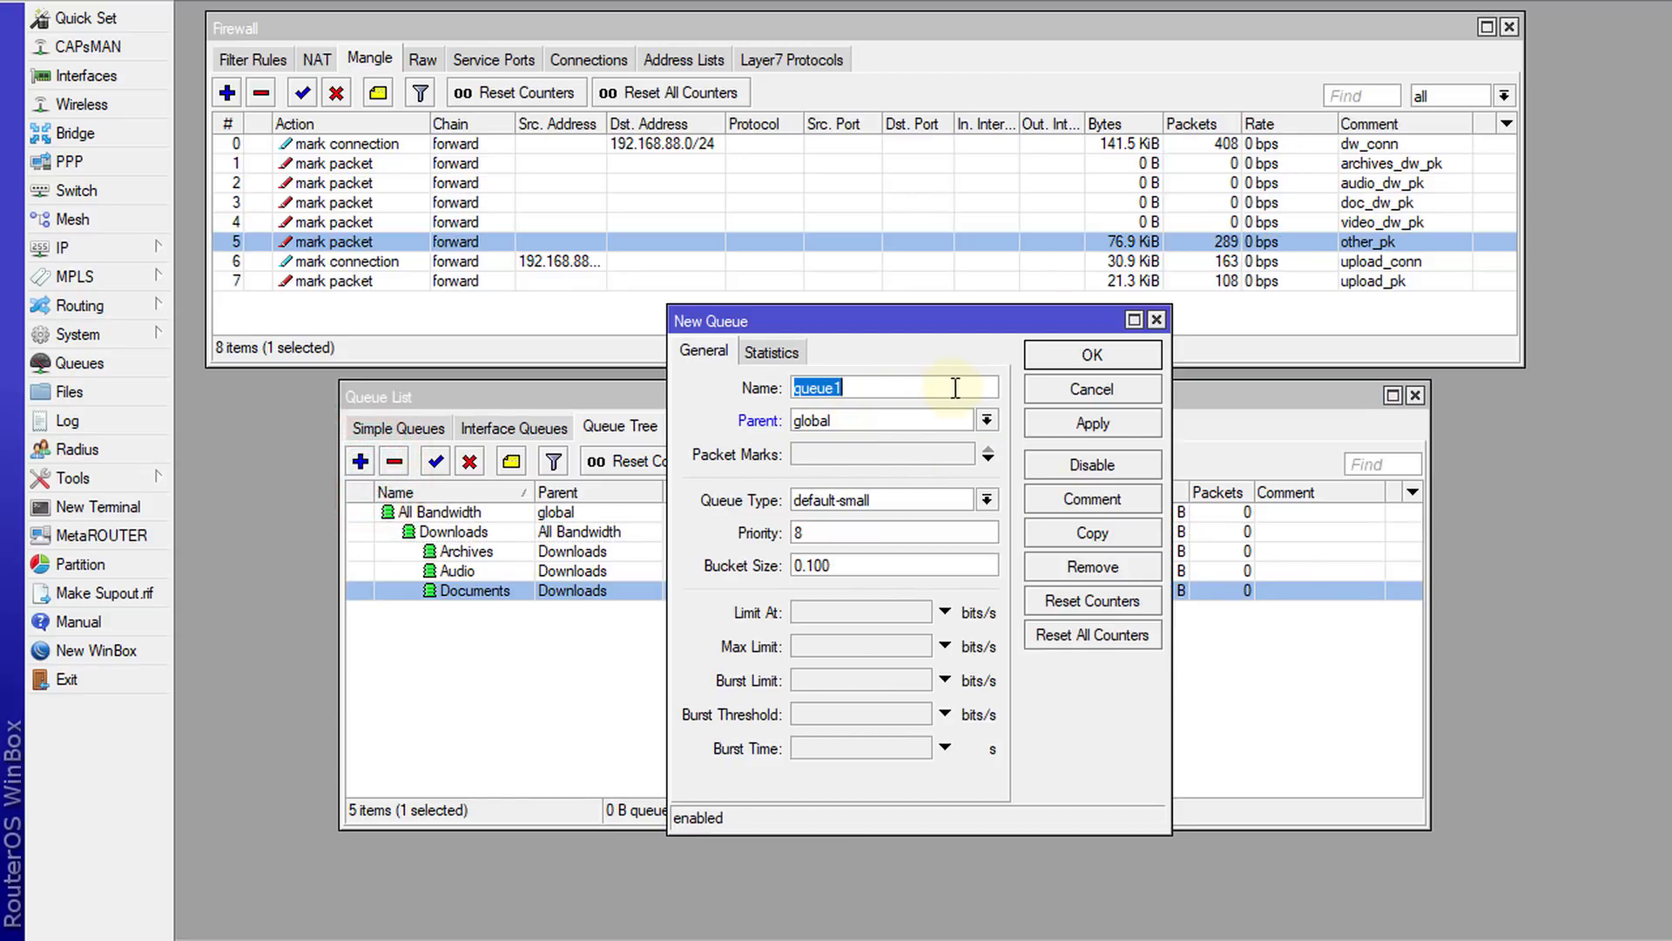
{"action": "type", "text": "video"}
{"action": "key", "text": "BackSpace"}
{"action": "type", "text": "Video"}
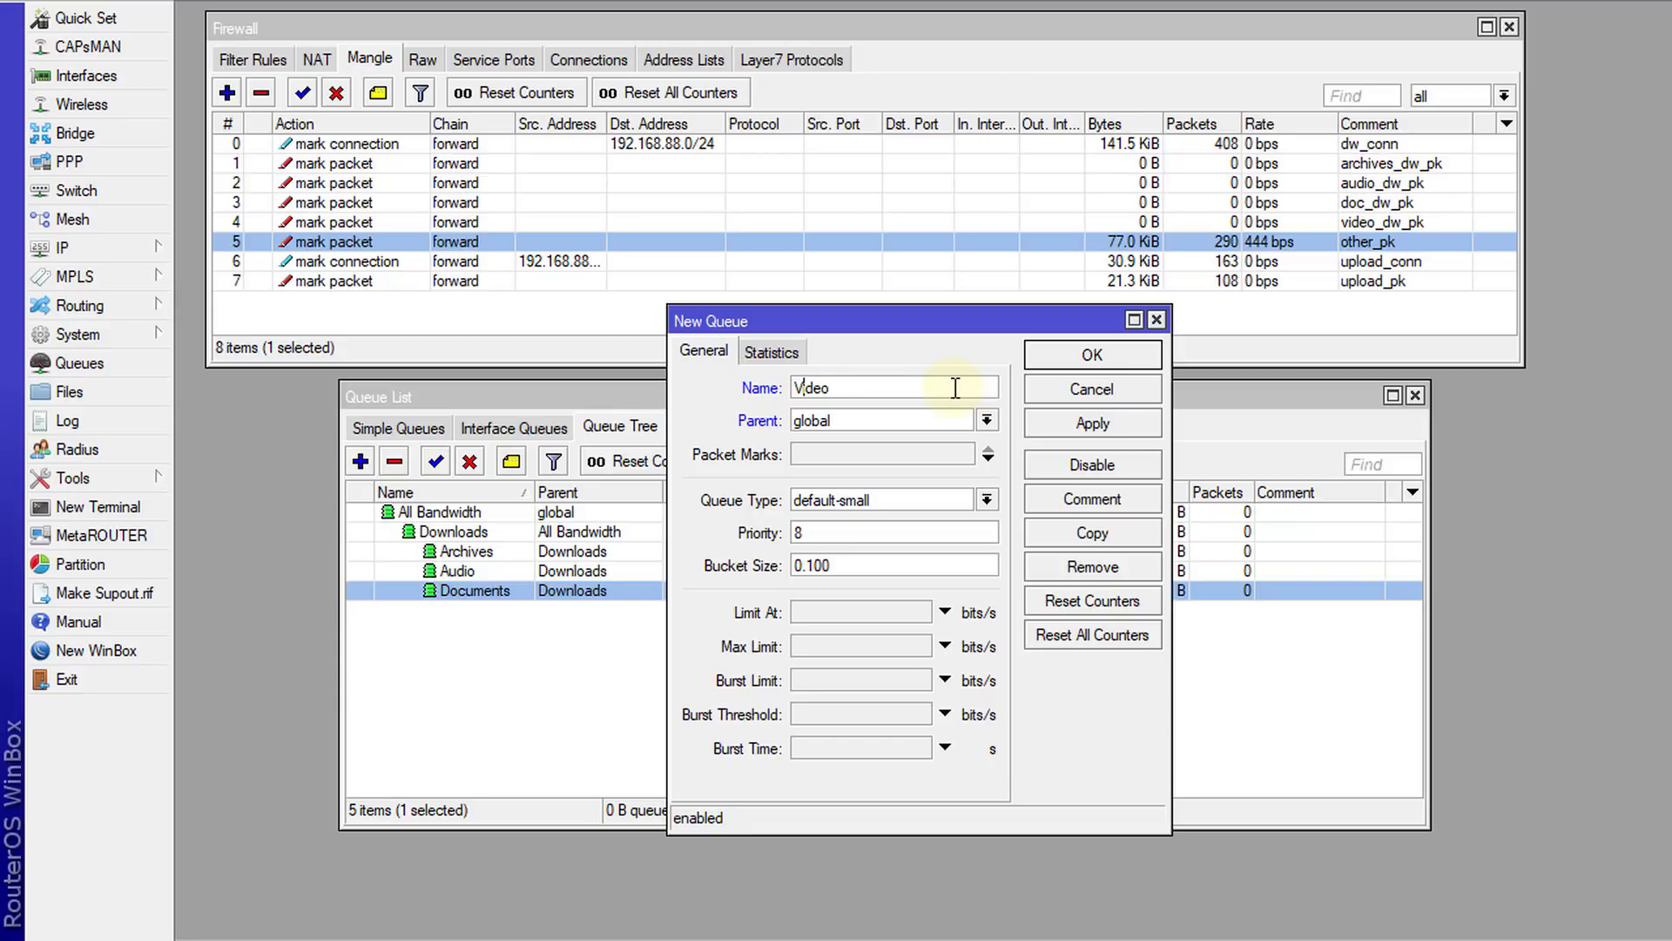
{"action": "left_click", "coordinate": [985, 421]}
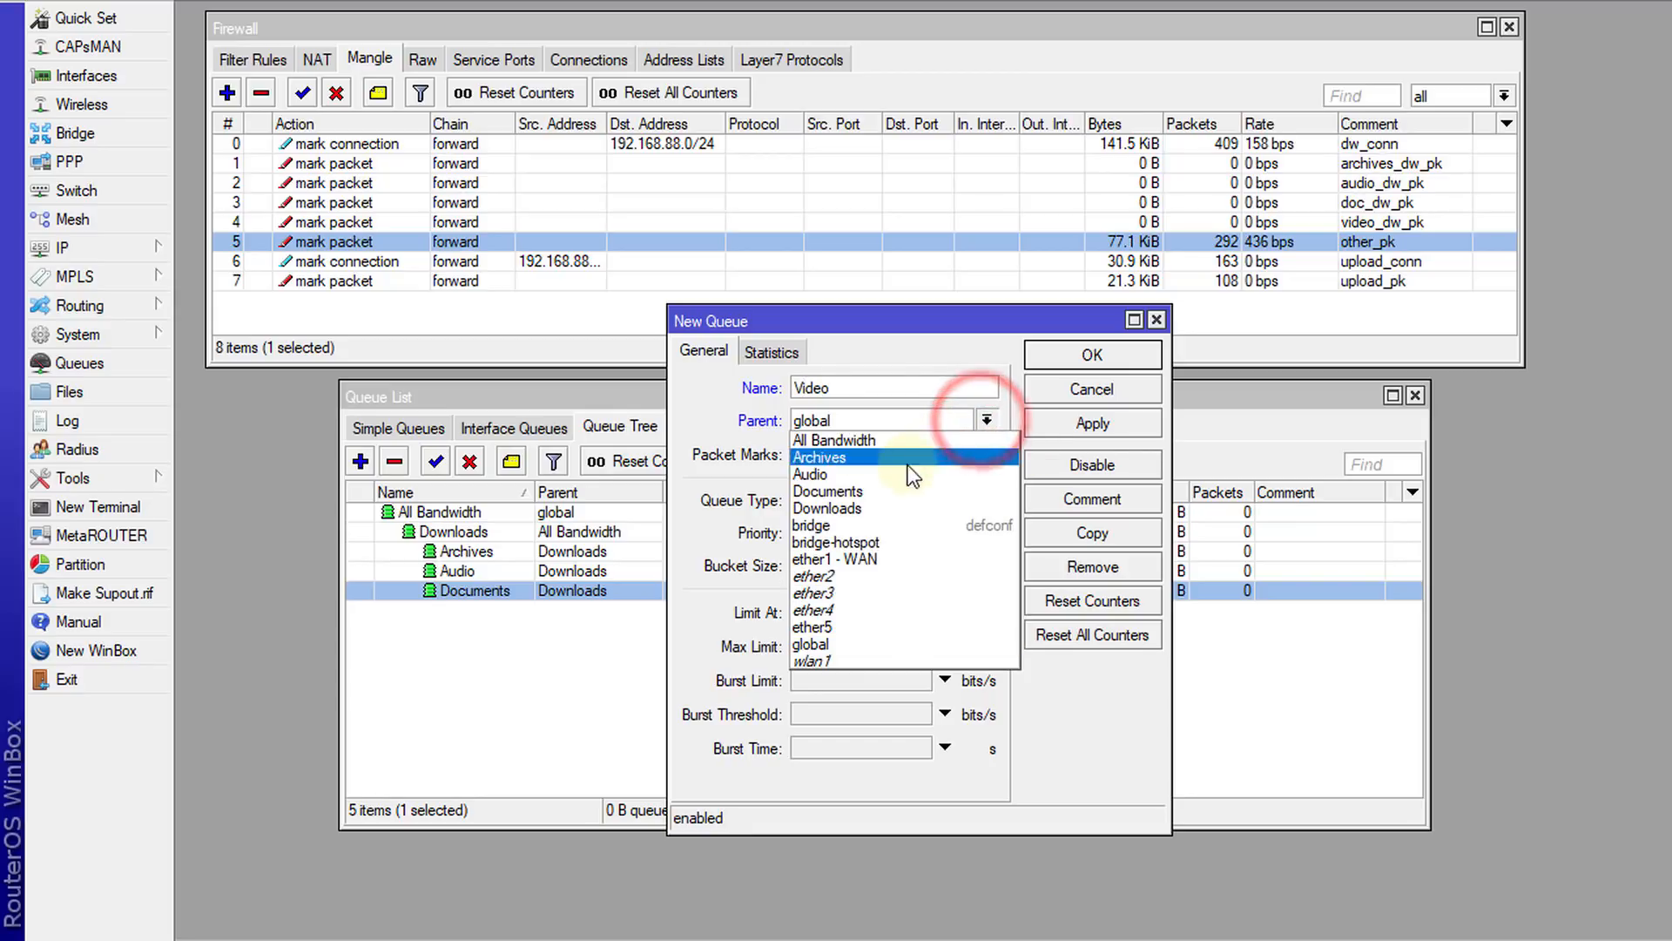
{"action": "left_click", "coordinate": [874, 509]}
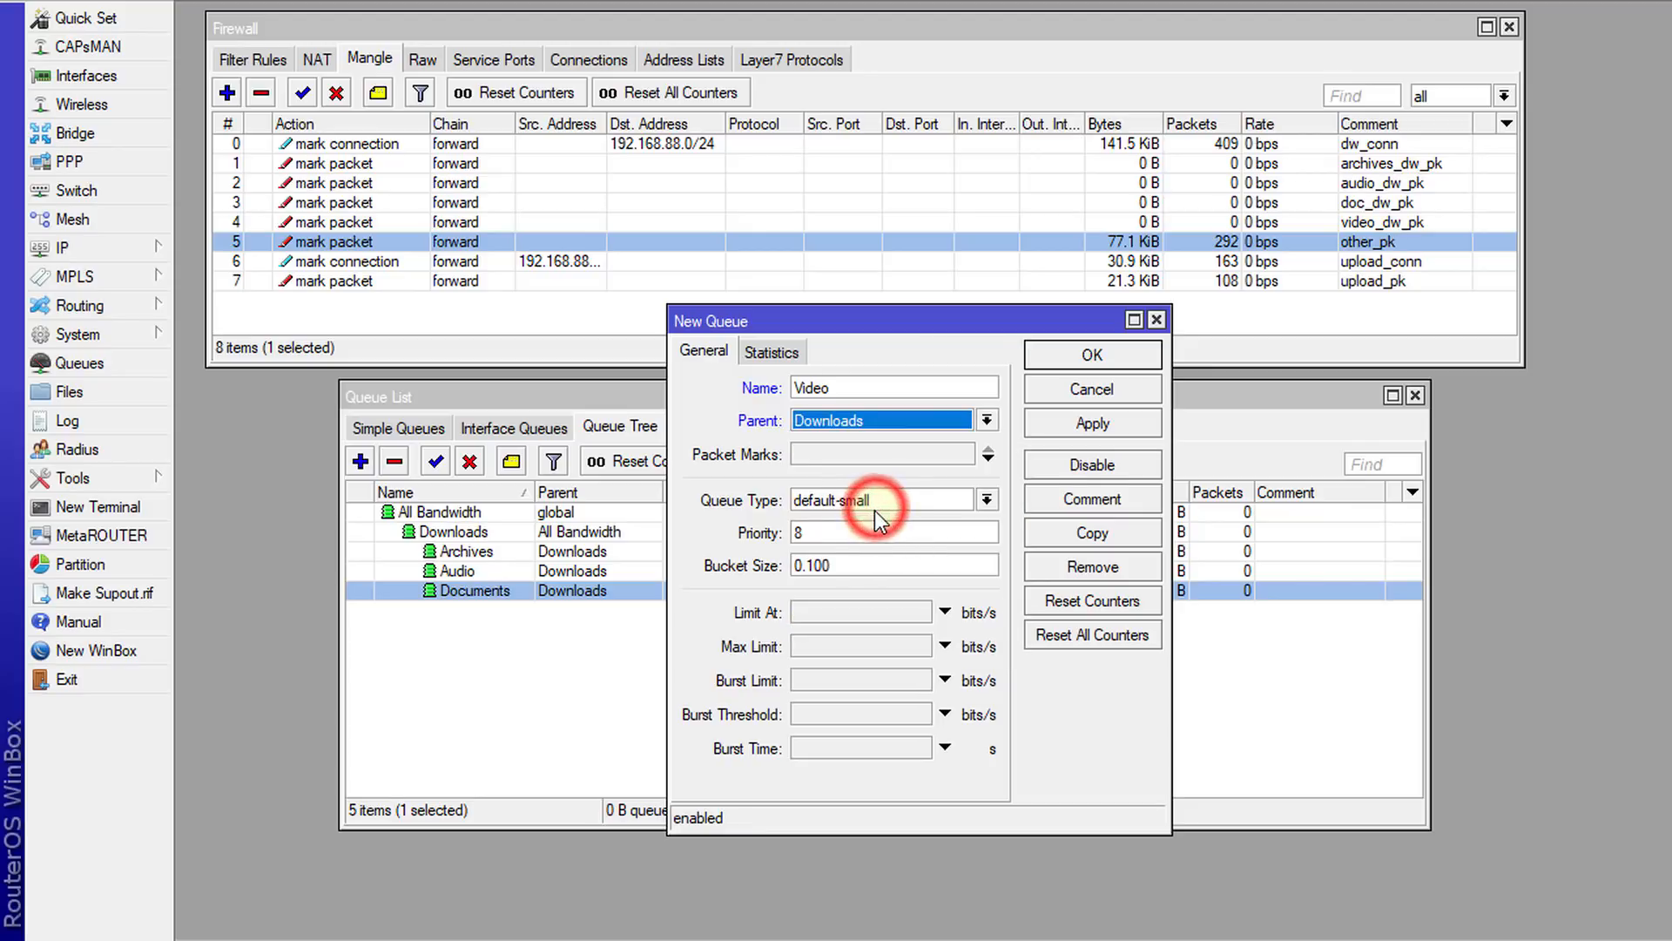
{"action": "left_click", "coordinate": [967, 453]}
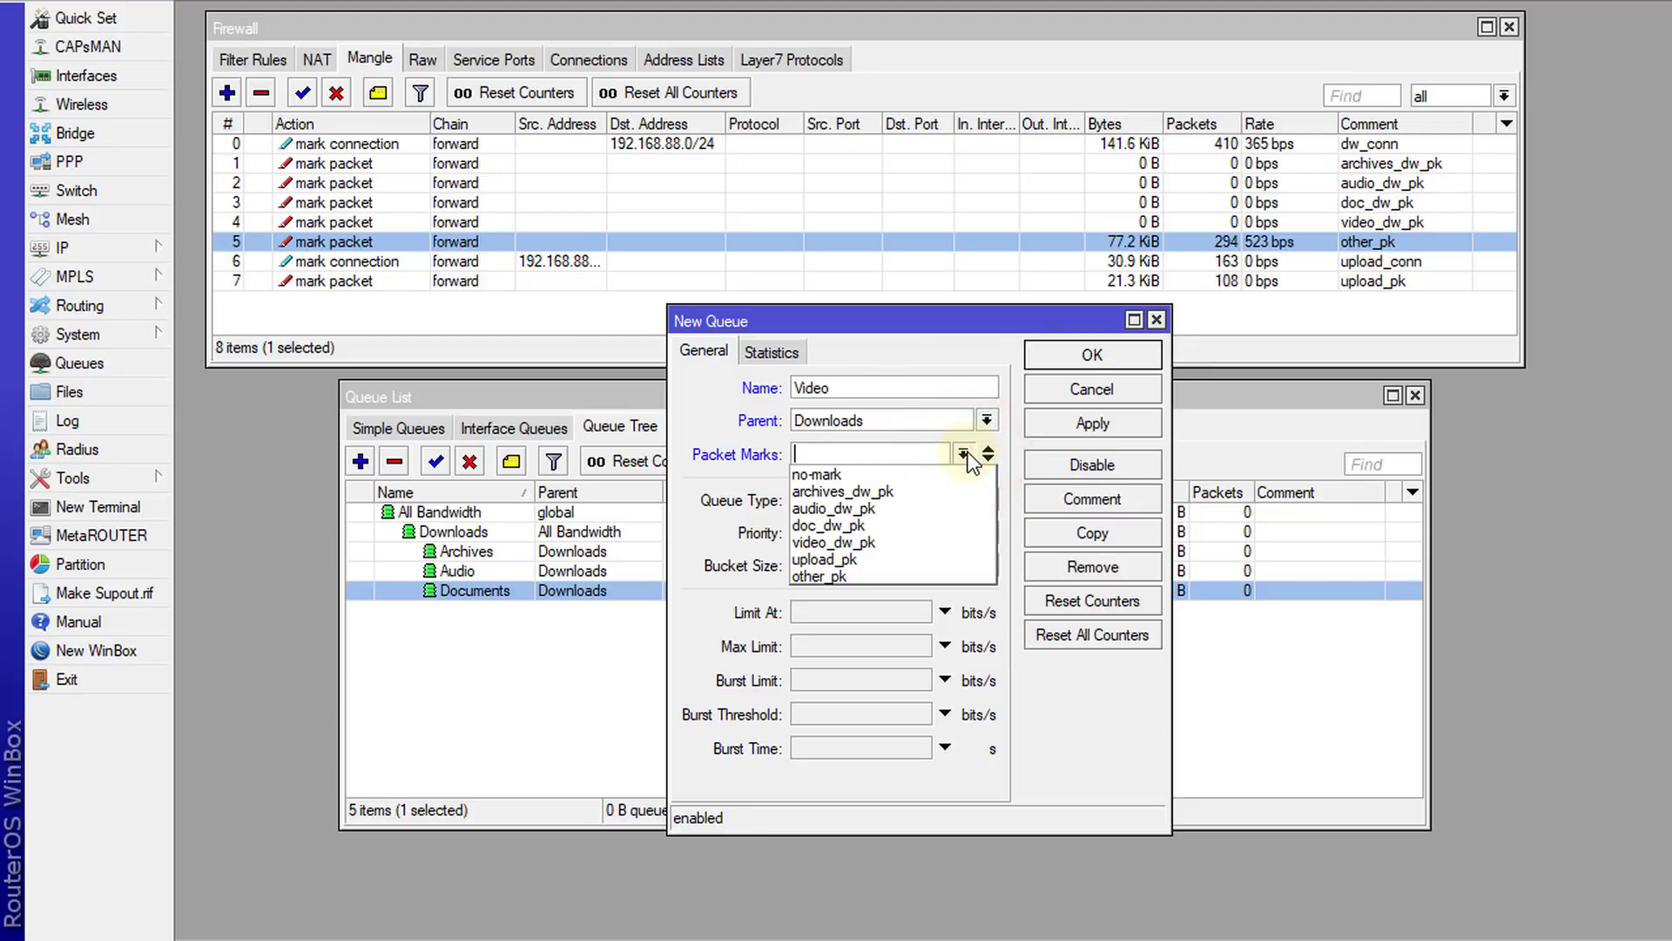
{"action": "left_click", "coordinate": [876, 538]}
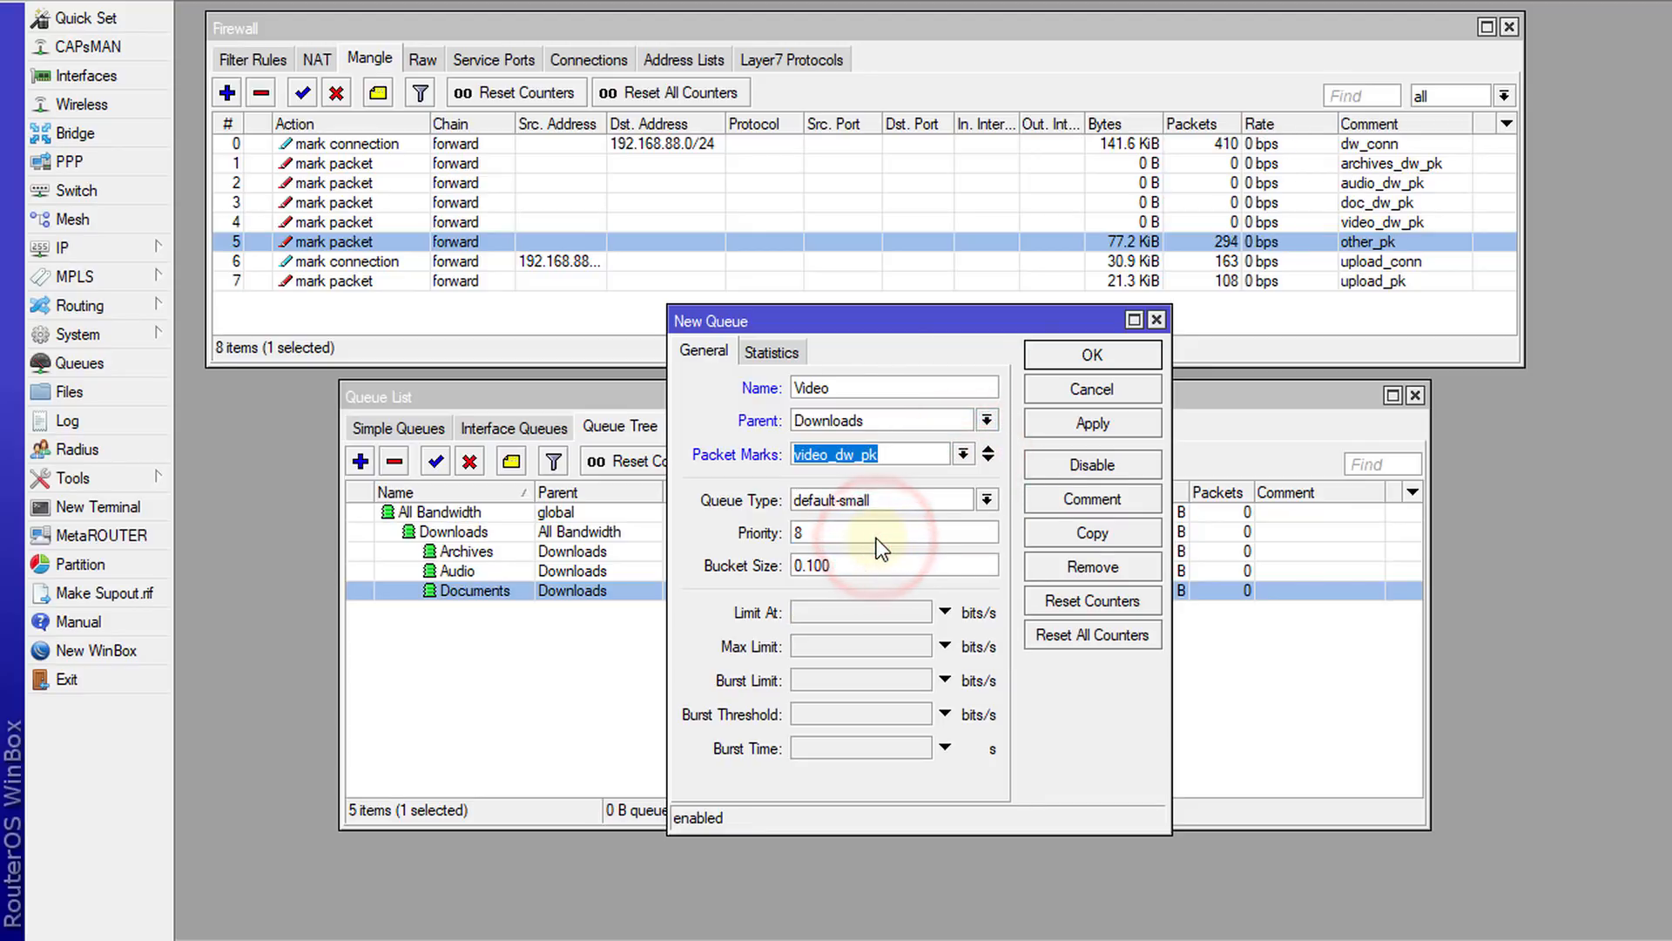
{"action": "left_click", "coordinate": [840, 650]}
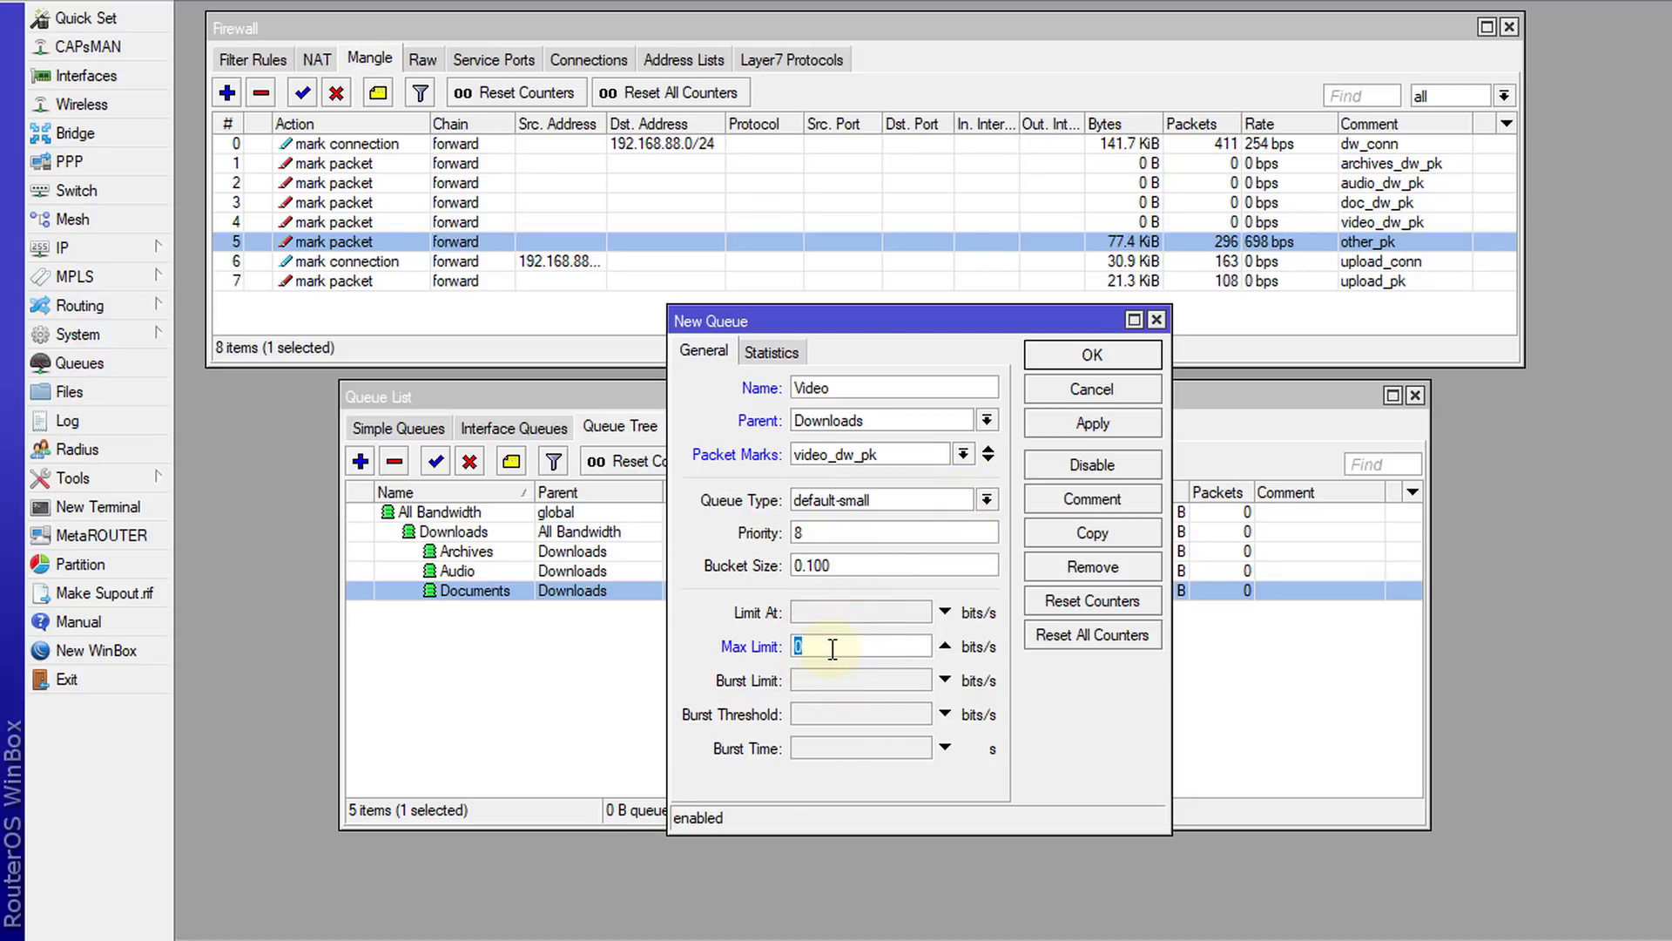
{"action": "type", "text": "2M"}
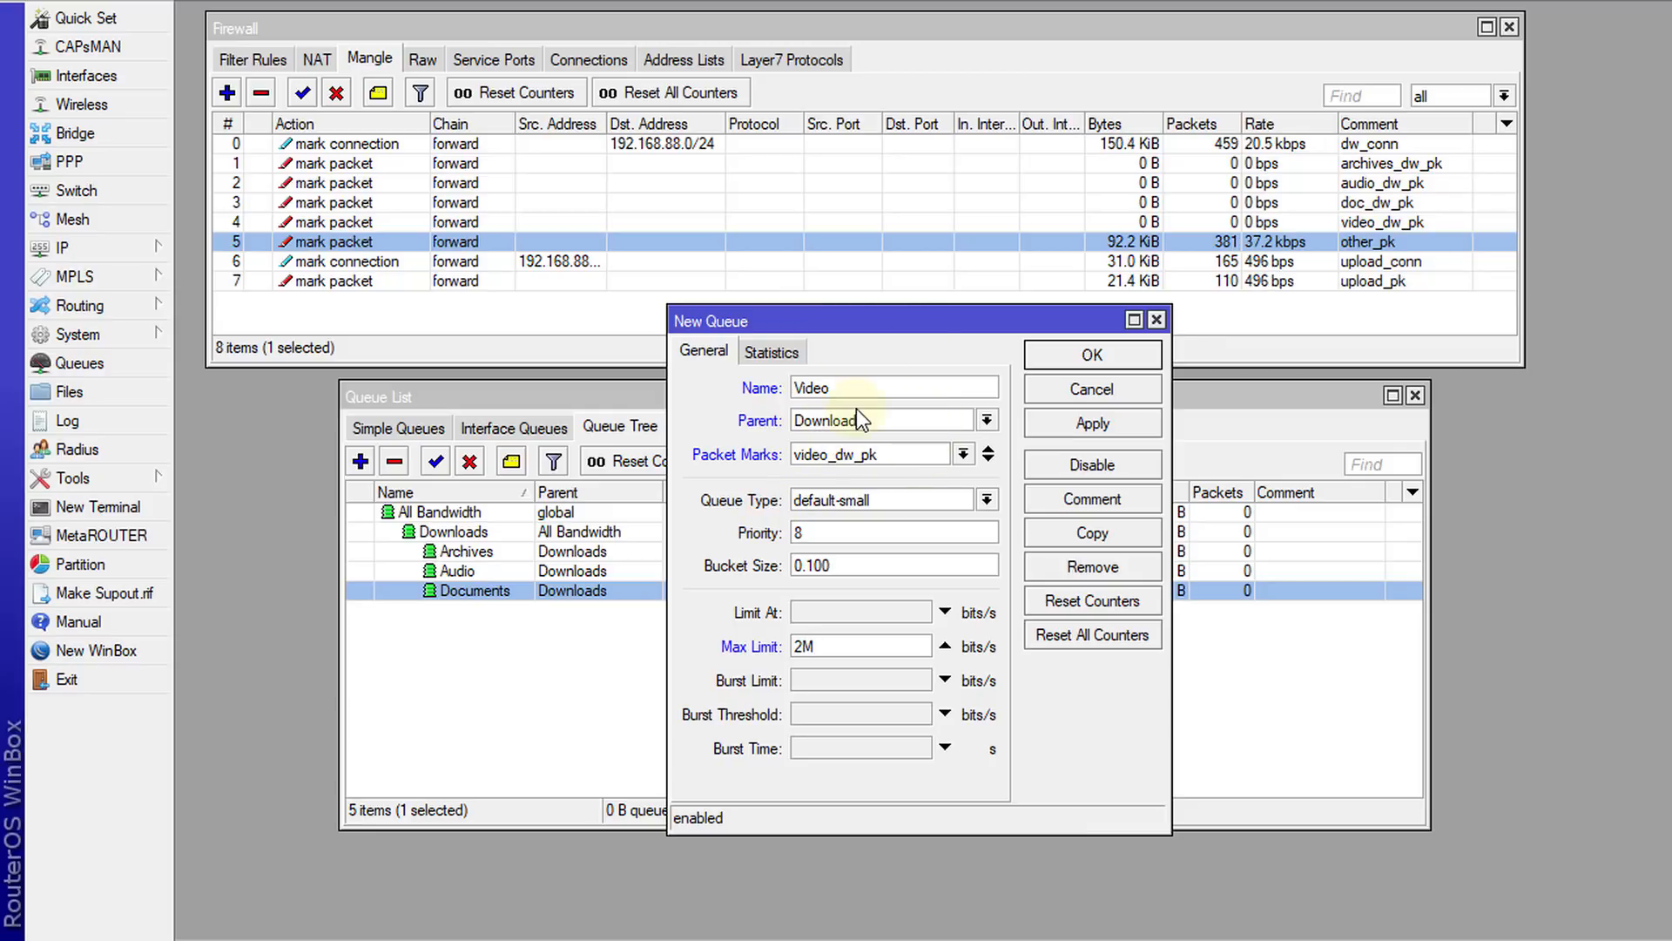
{"action": "left_click", "coordinate": [1058, 359]}
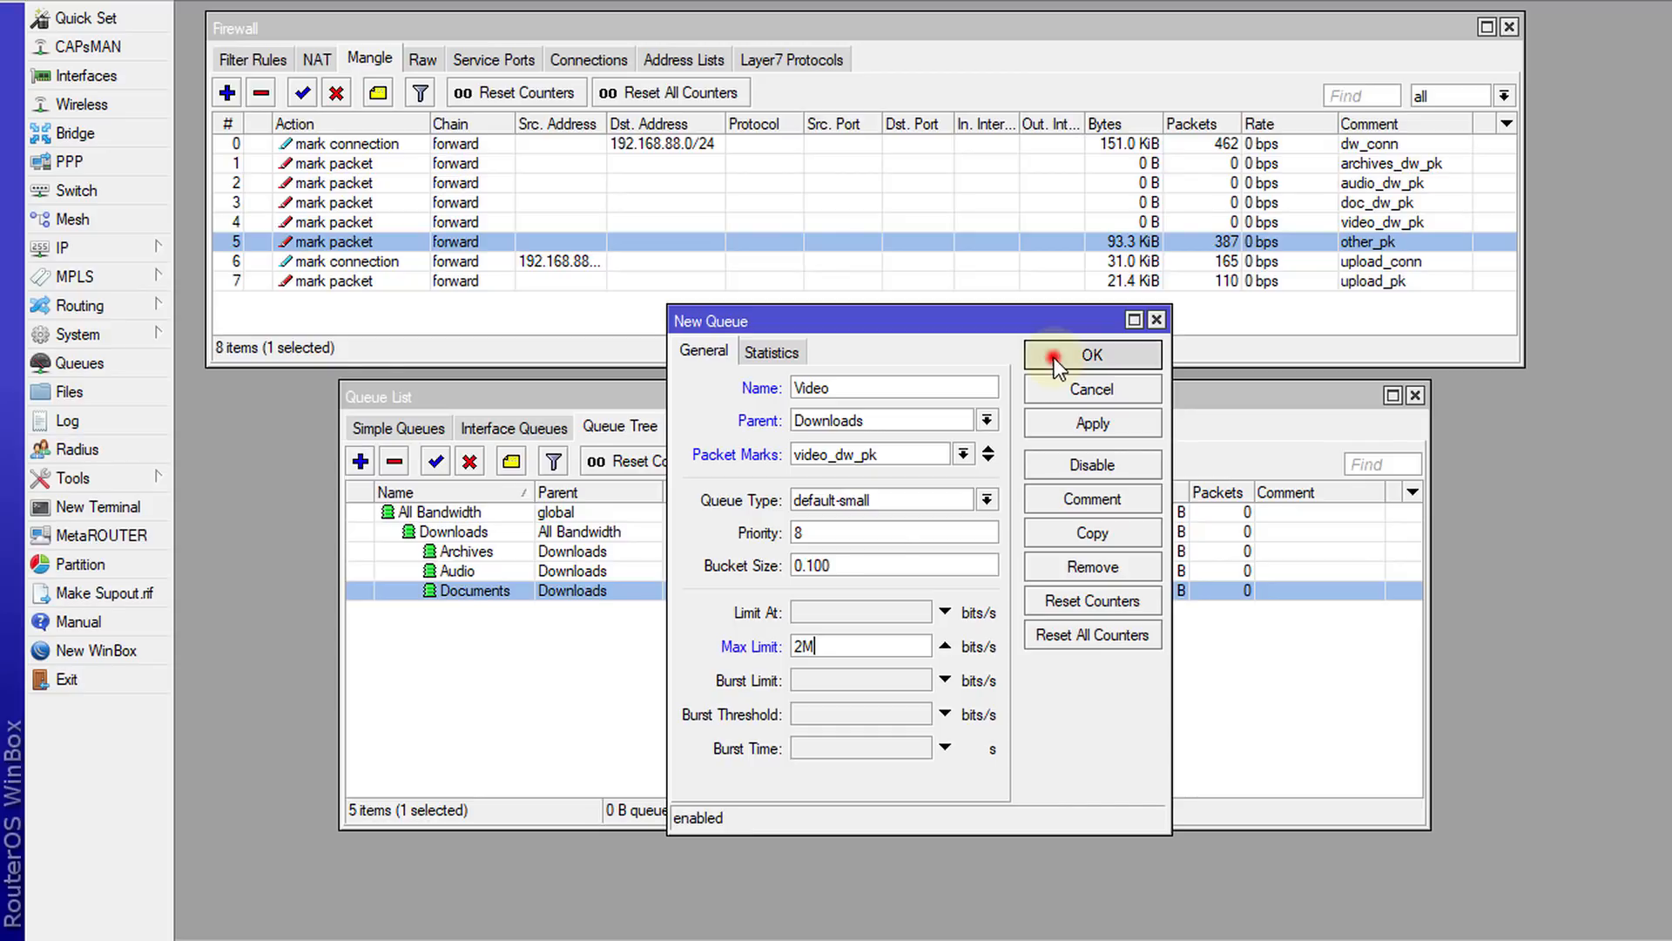
Add a queue tree entry named Other with parent Downloads, packet mark other_pk and a Max Limit of 8M.
{"action": "left_click", "coordinate": [361, 462]}
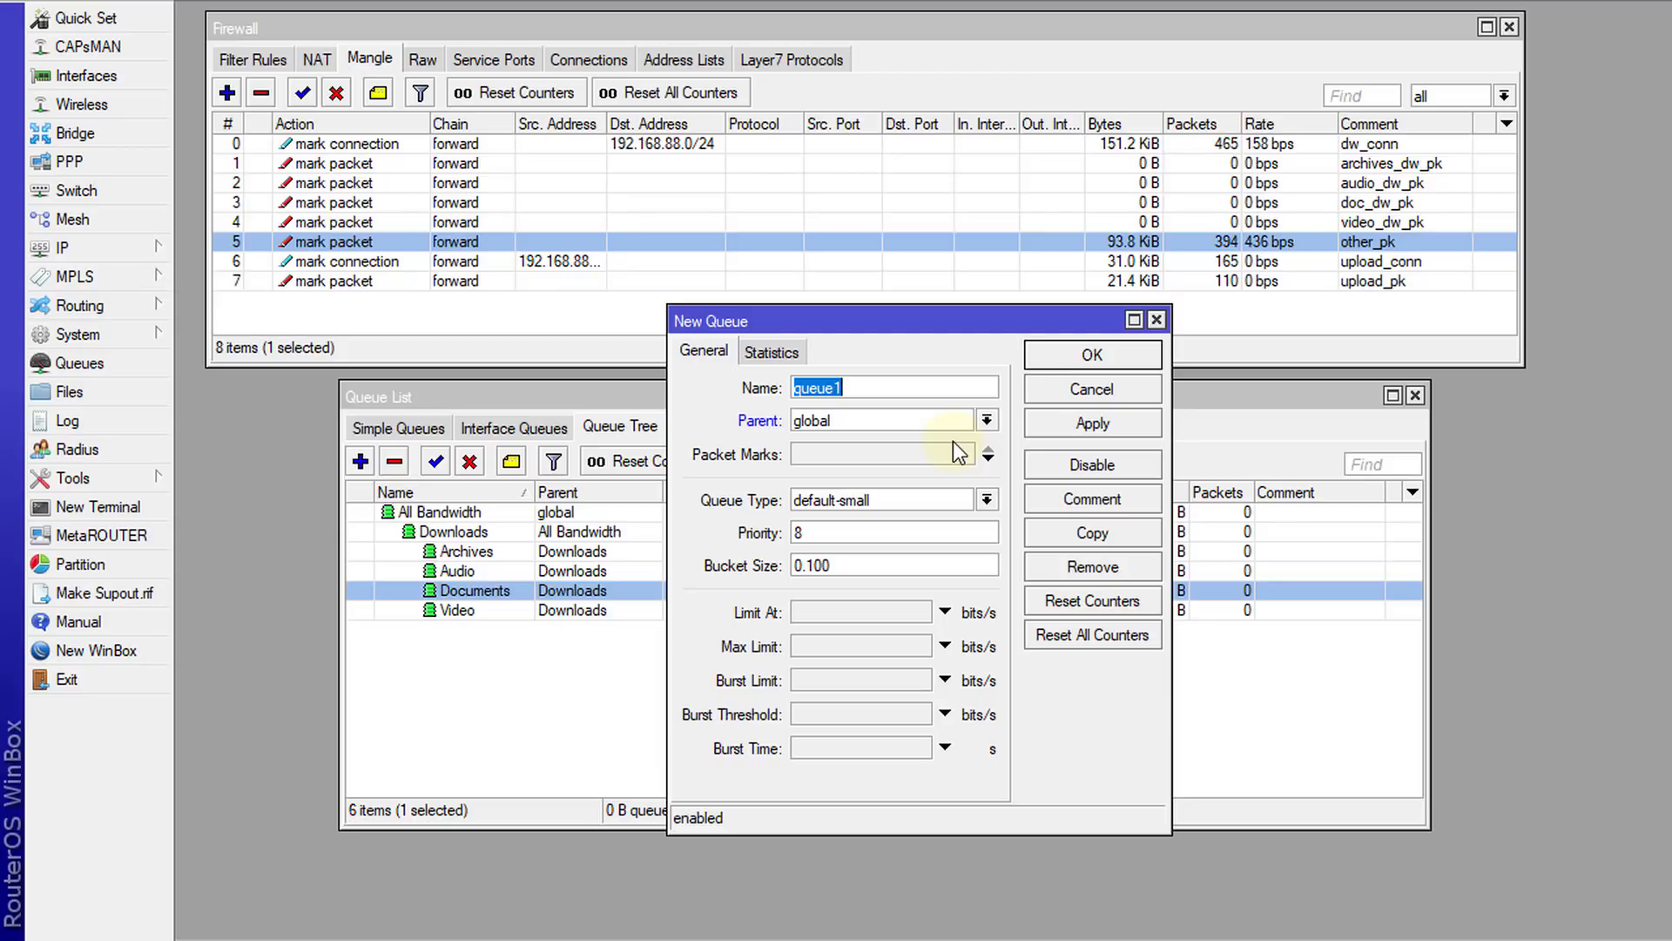
{"action": "type", "text": "Other"}
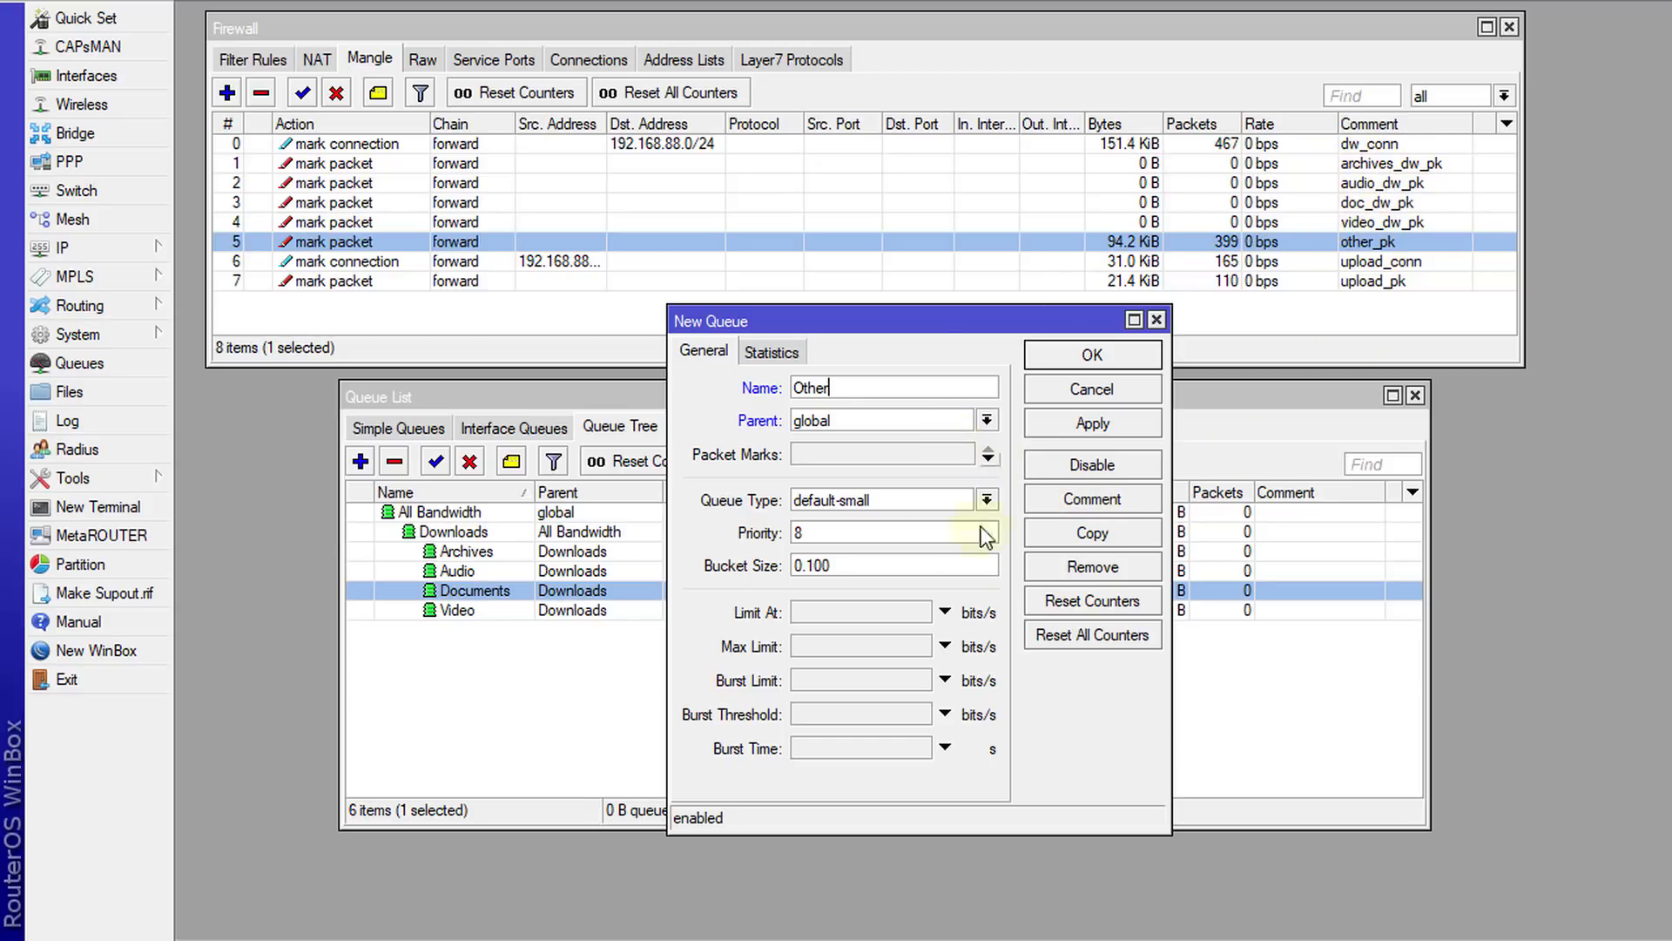
{"action": "left_click", "coordinate": [985, 420]}
{"action": "left_click", "coordinate": [879, 504]}
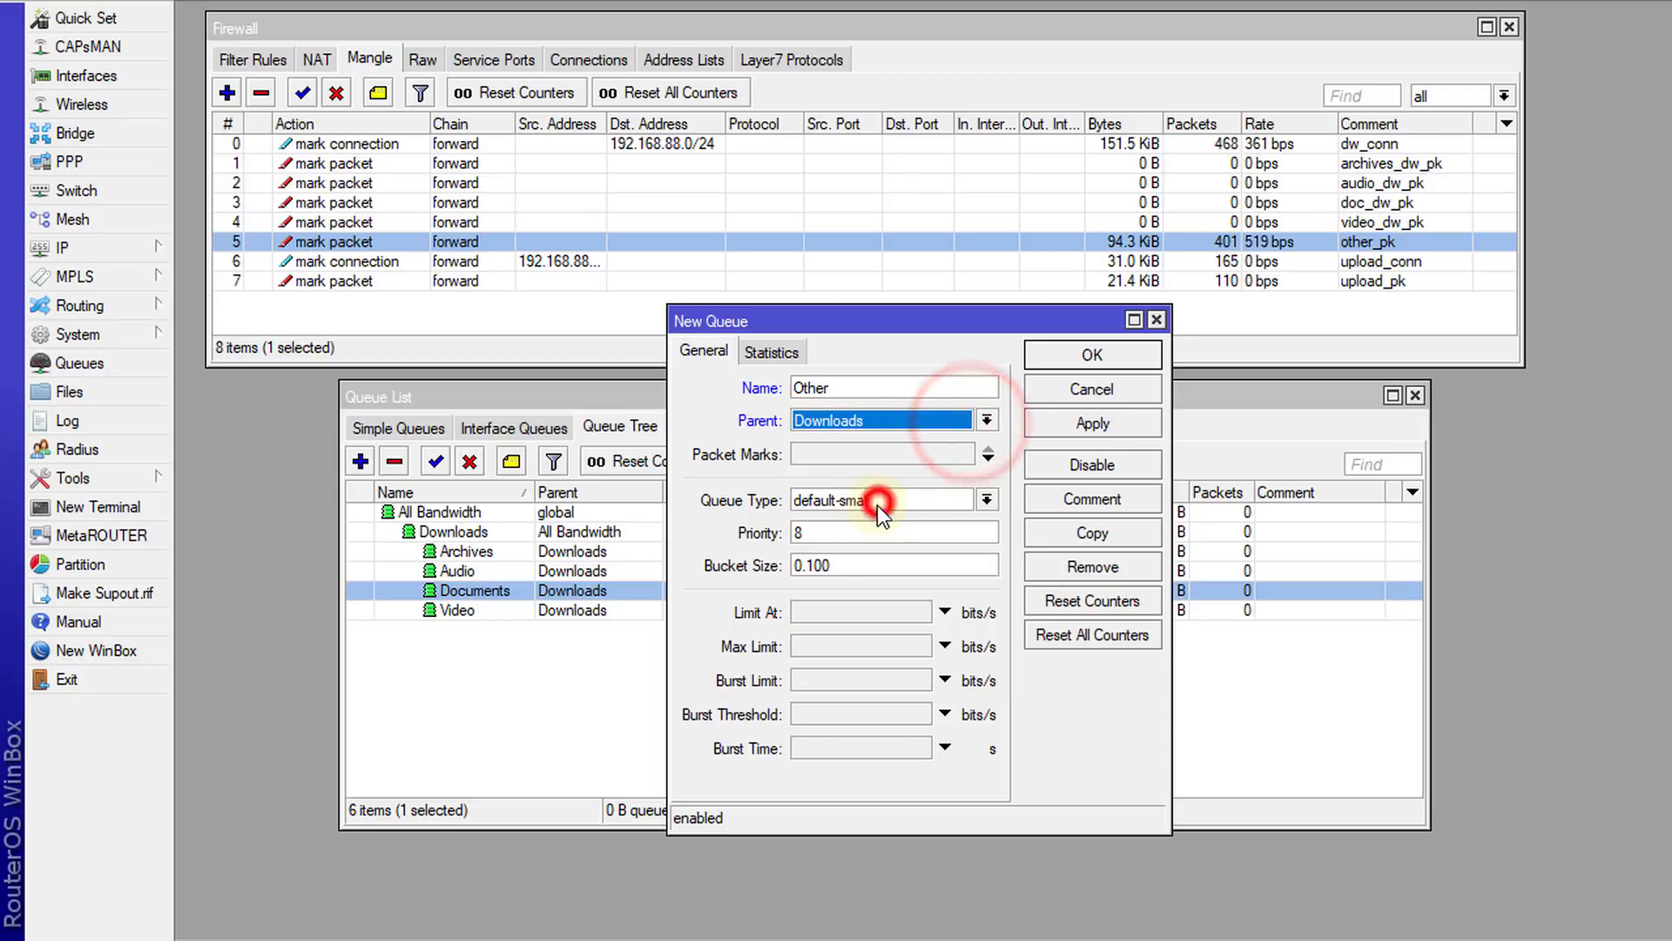
{"action": "left_click", "coordinate": [958, 453]}
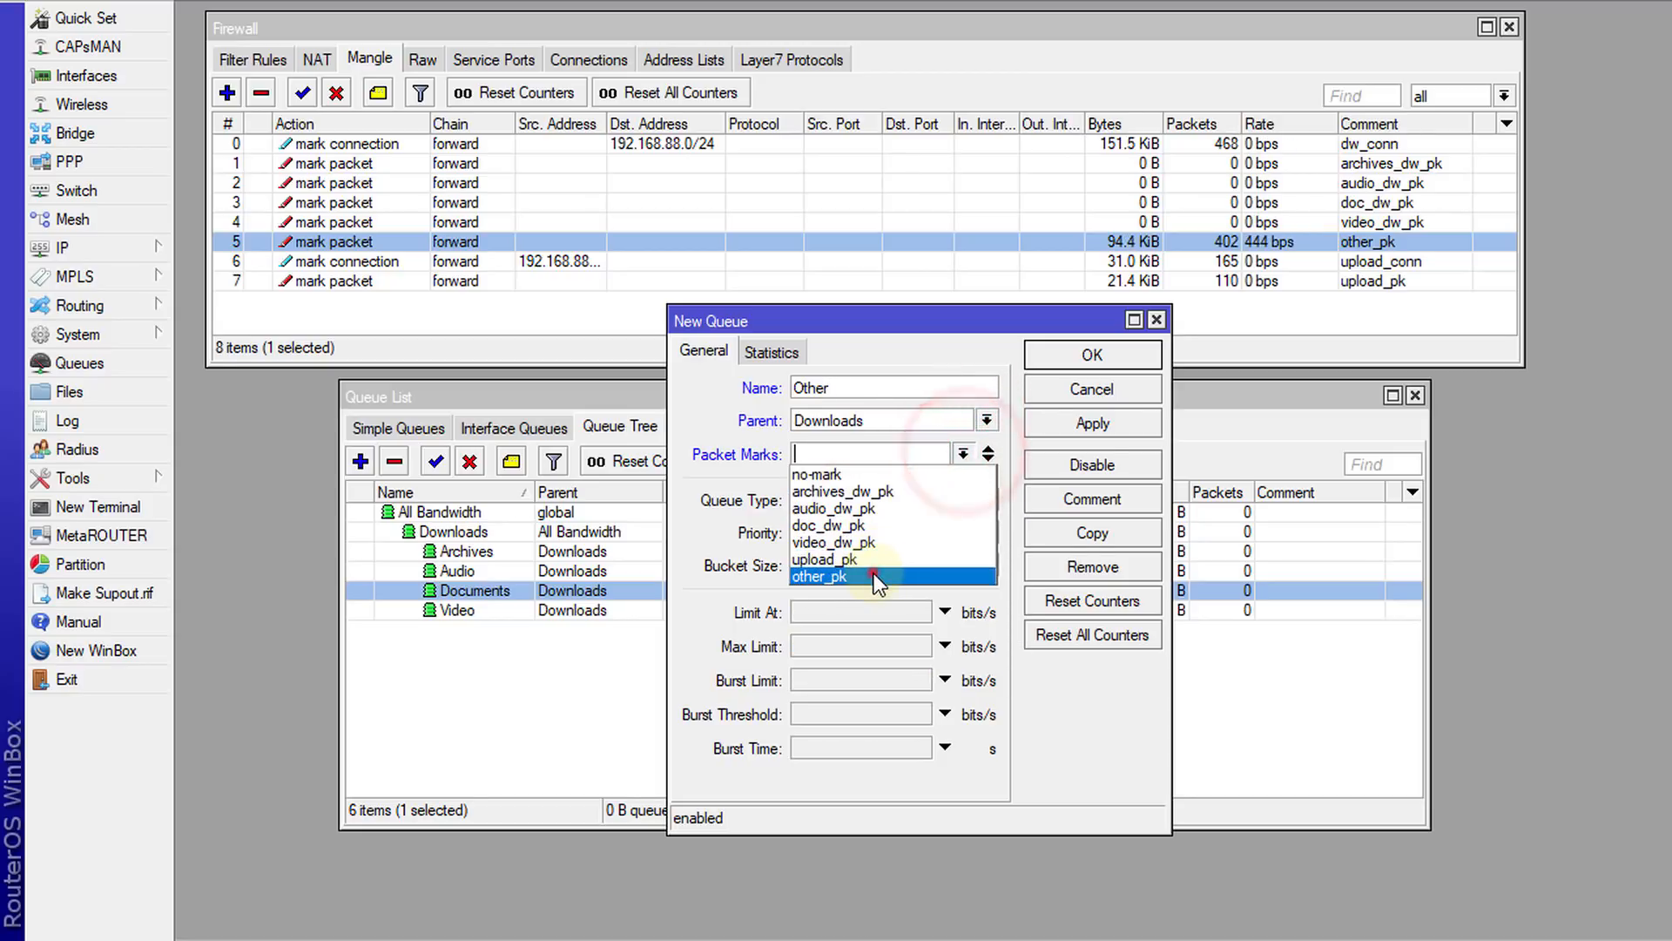
{"action": "left_click", "coordinate": [874, 572]}
{"action": "left_click", "coordinate": [823, 648]}
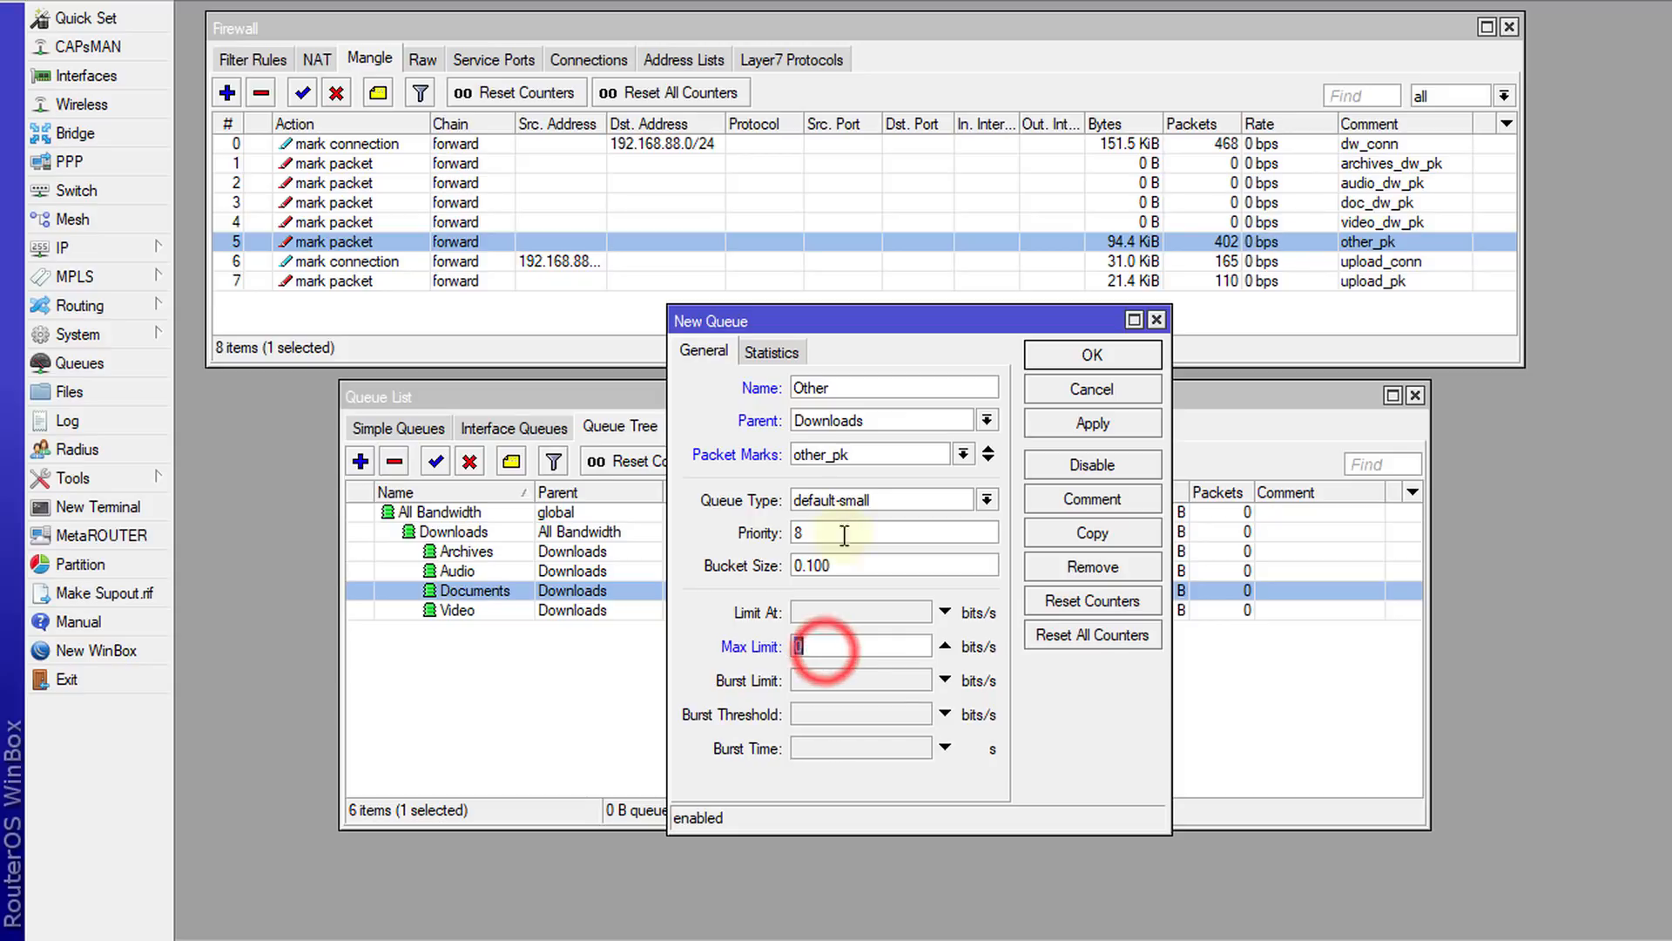
{"action": "type", "text": "8"}
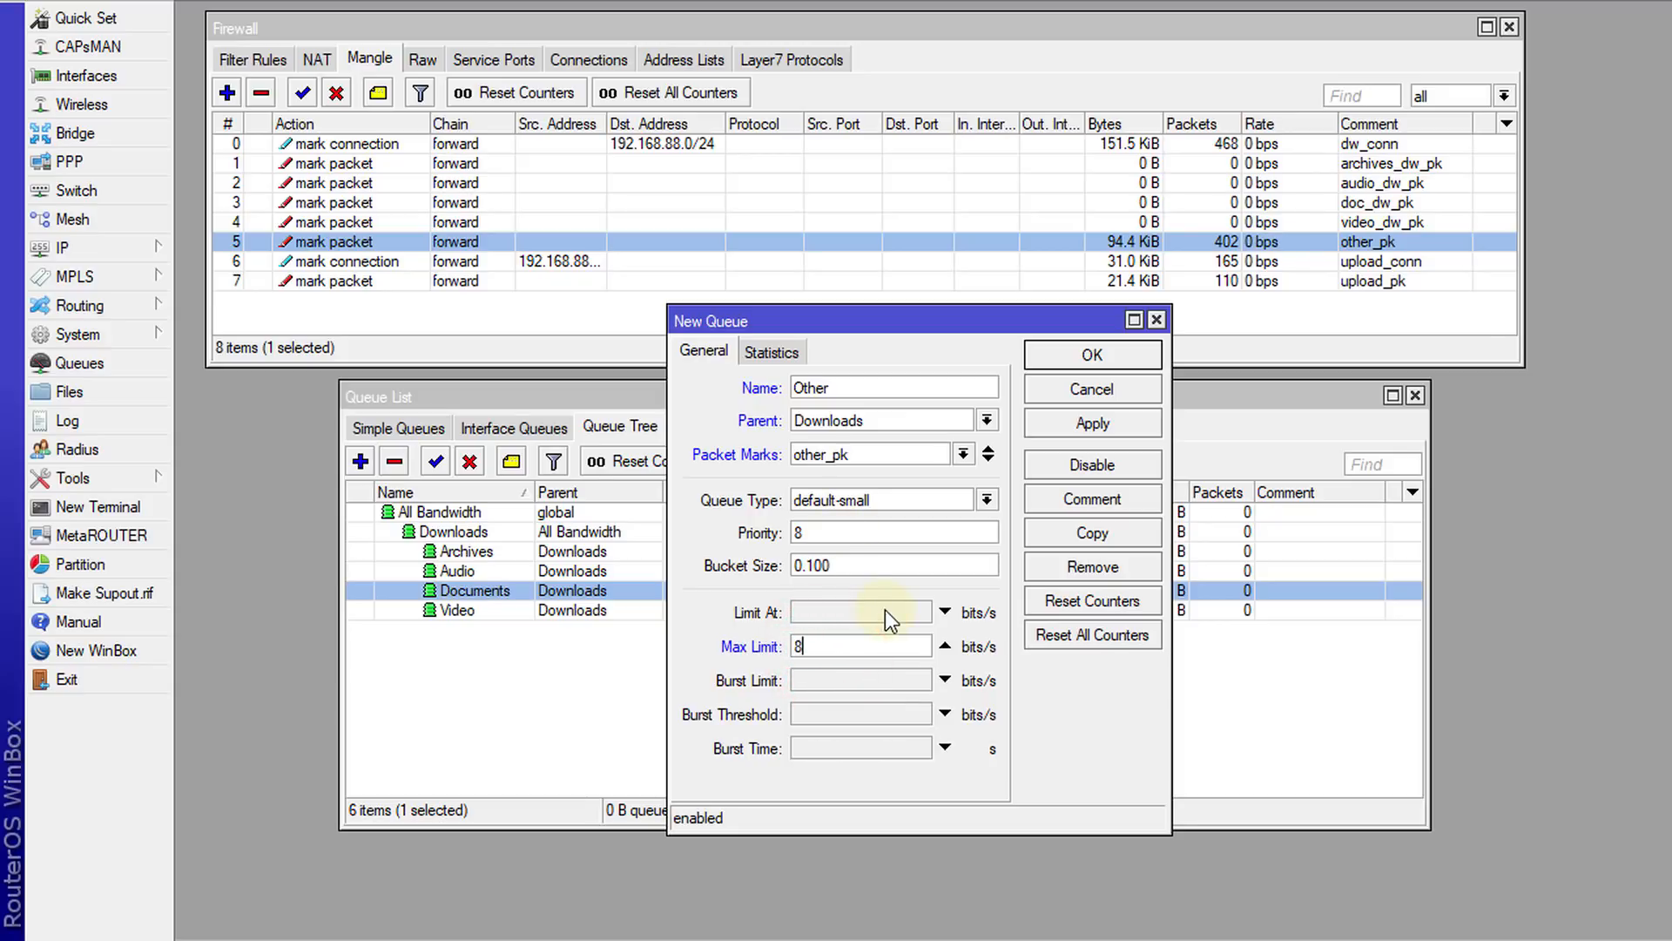
{"action": "left_click_drag", "start_coordinate": [855, 324], "coordinate": [1000, 320]}
{"action": "type", "text": "M"}
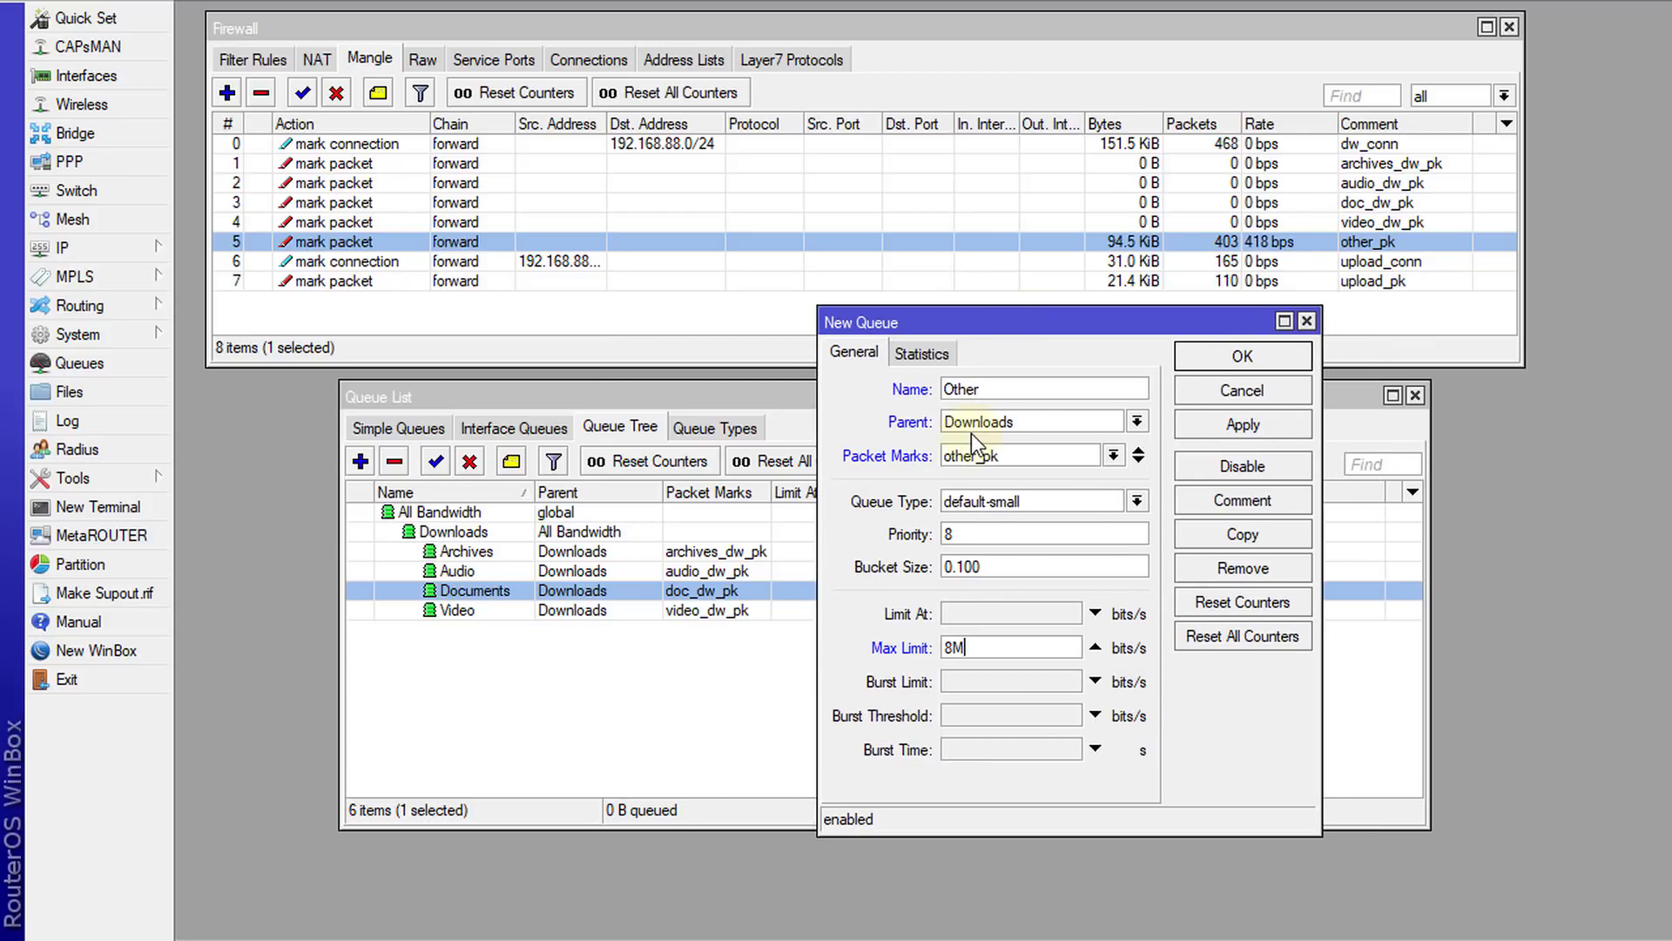
{"action": "left_click", "coordinate": [1219, 354]}
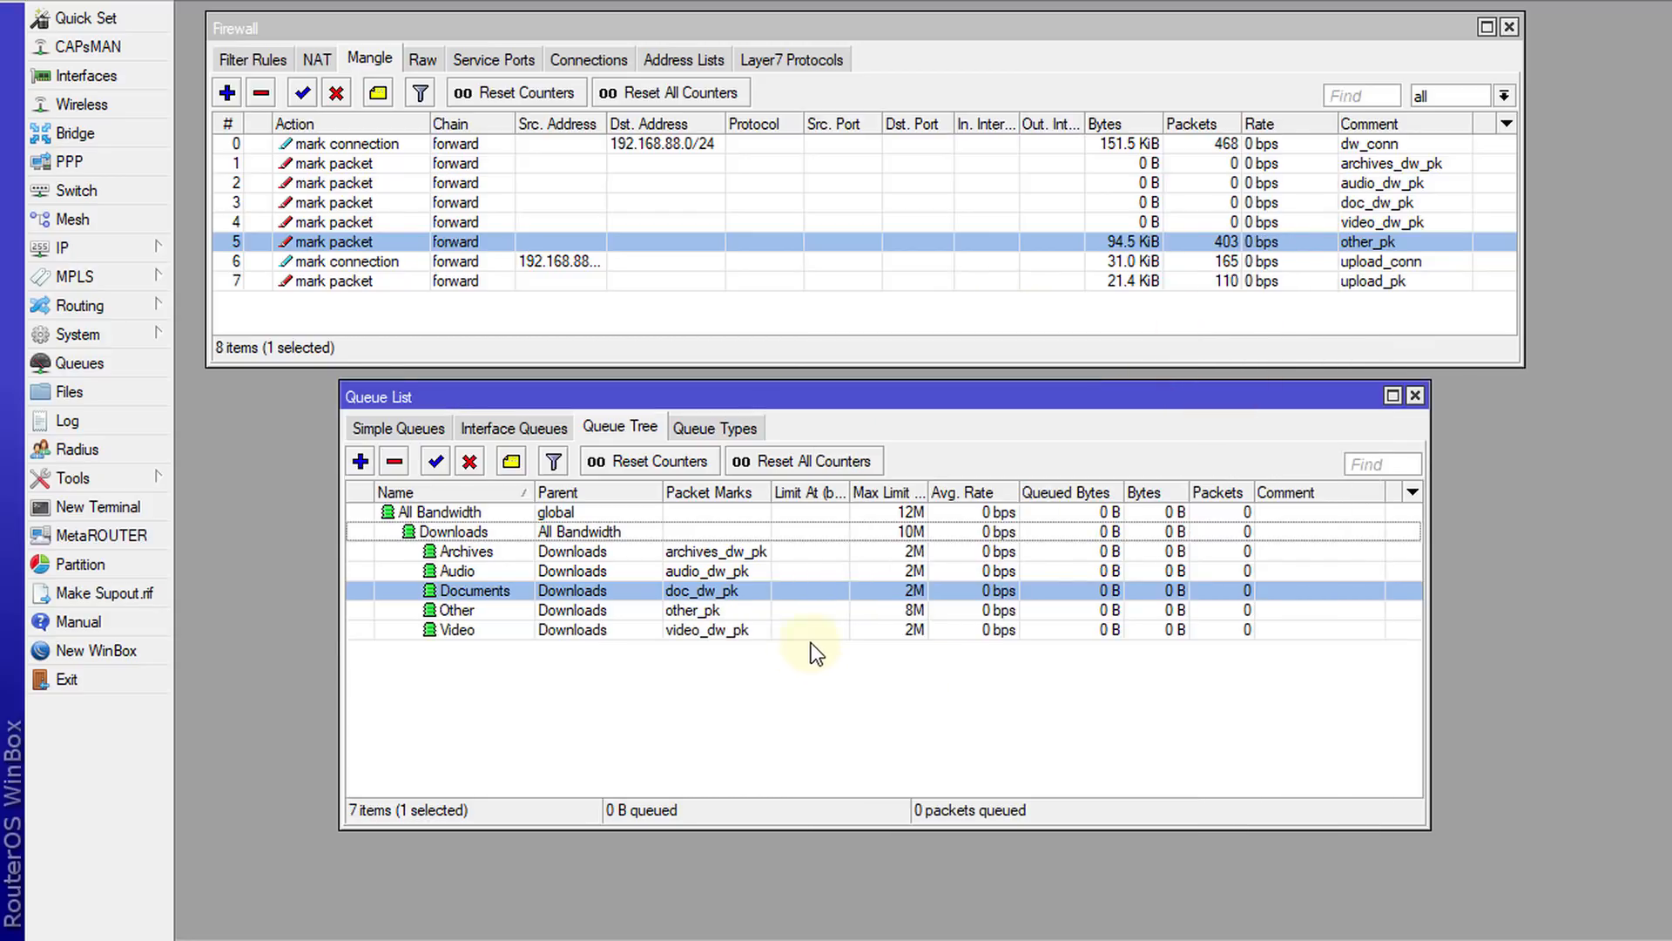
Set the priority of the Other queue to 5 and save it.
{"action": "left_click", "coordinate": [732, 608]}
{"action": "double_click", "coordinate": [710, 613]}
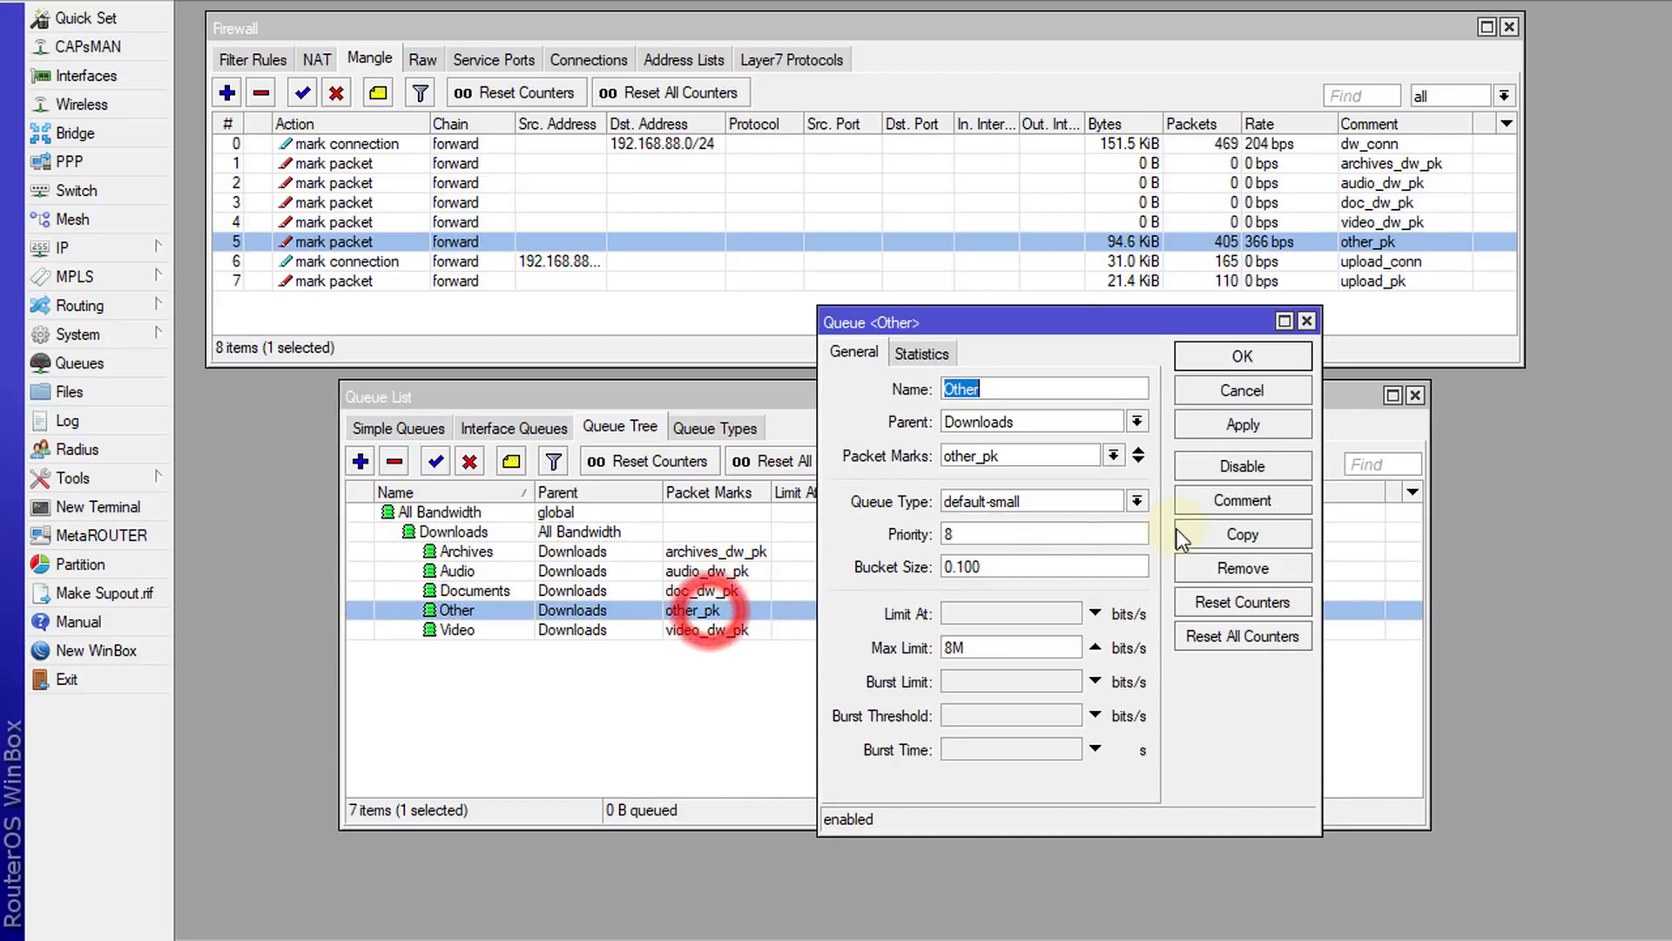
{"action": "left_click", "coordinate": [991, 539]}
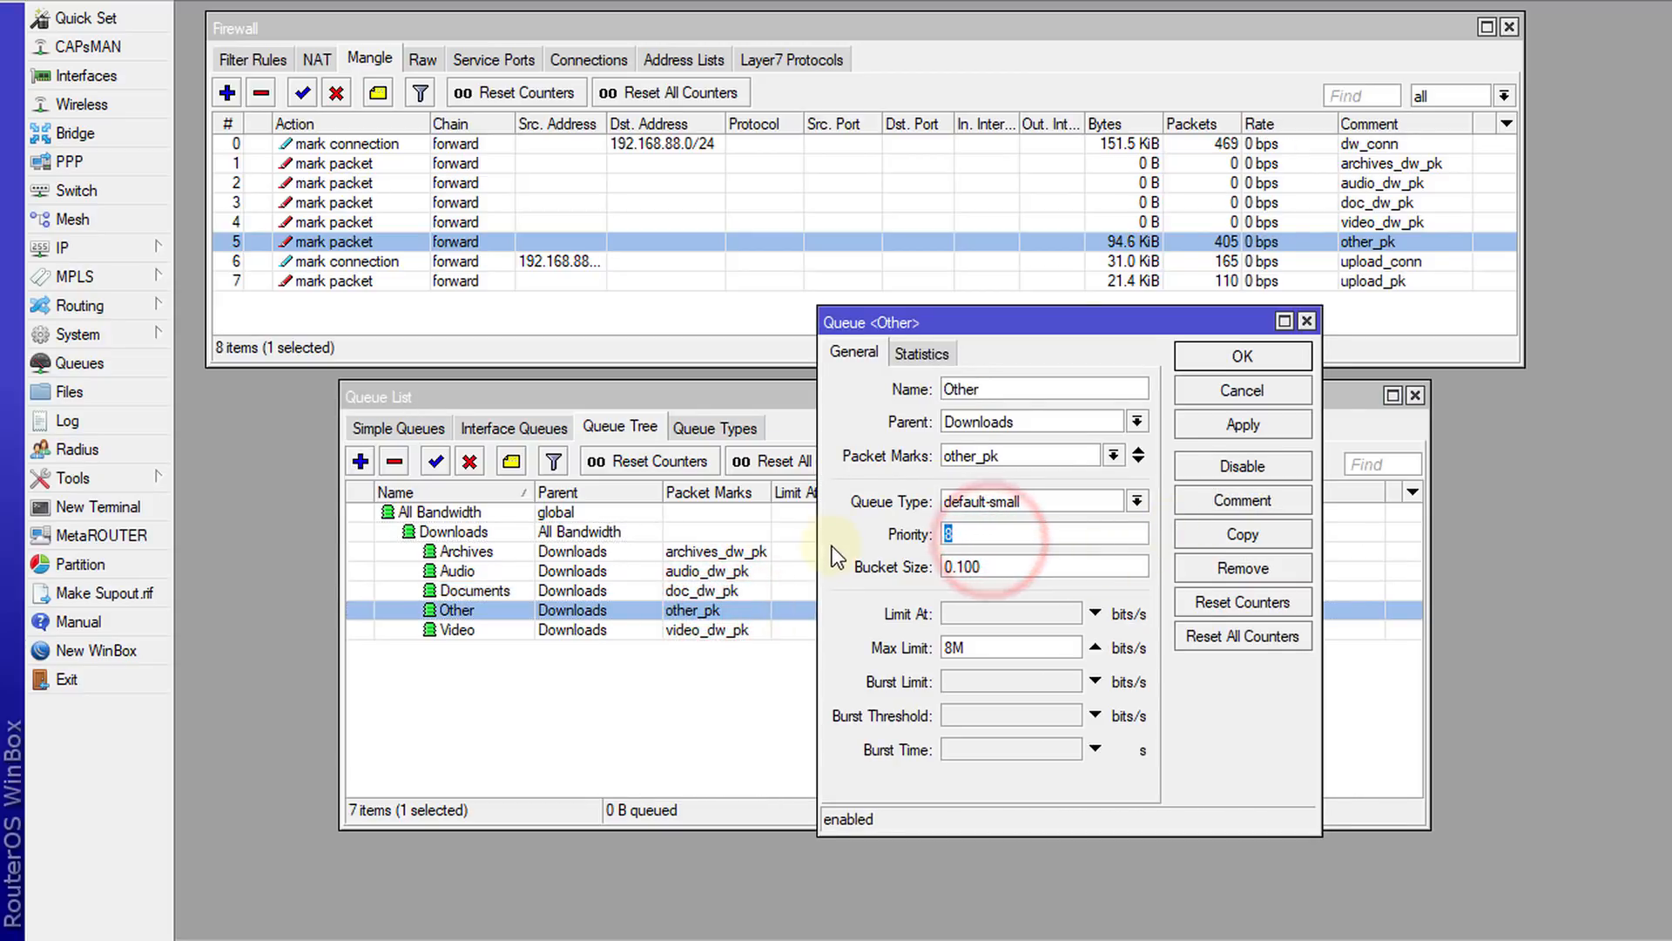
{"action": "key", "text": "BackSpace"}
{"action": "type", "text": "5"}
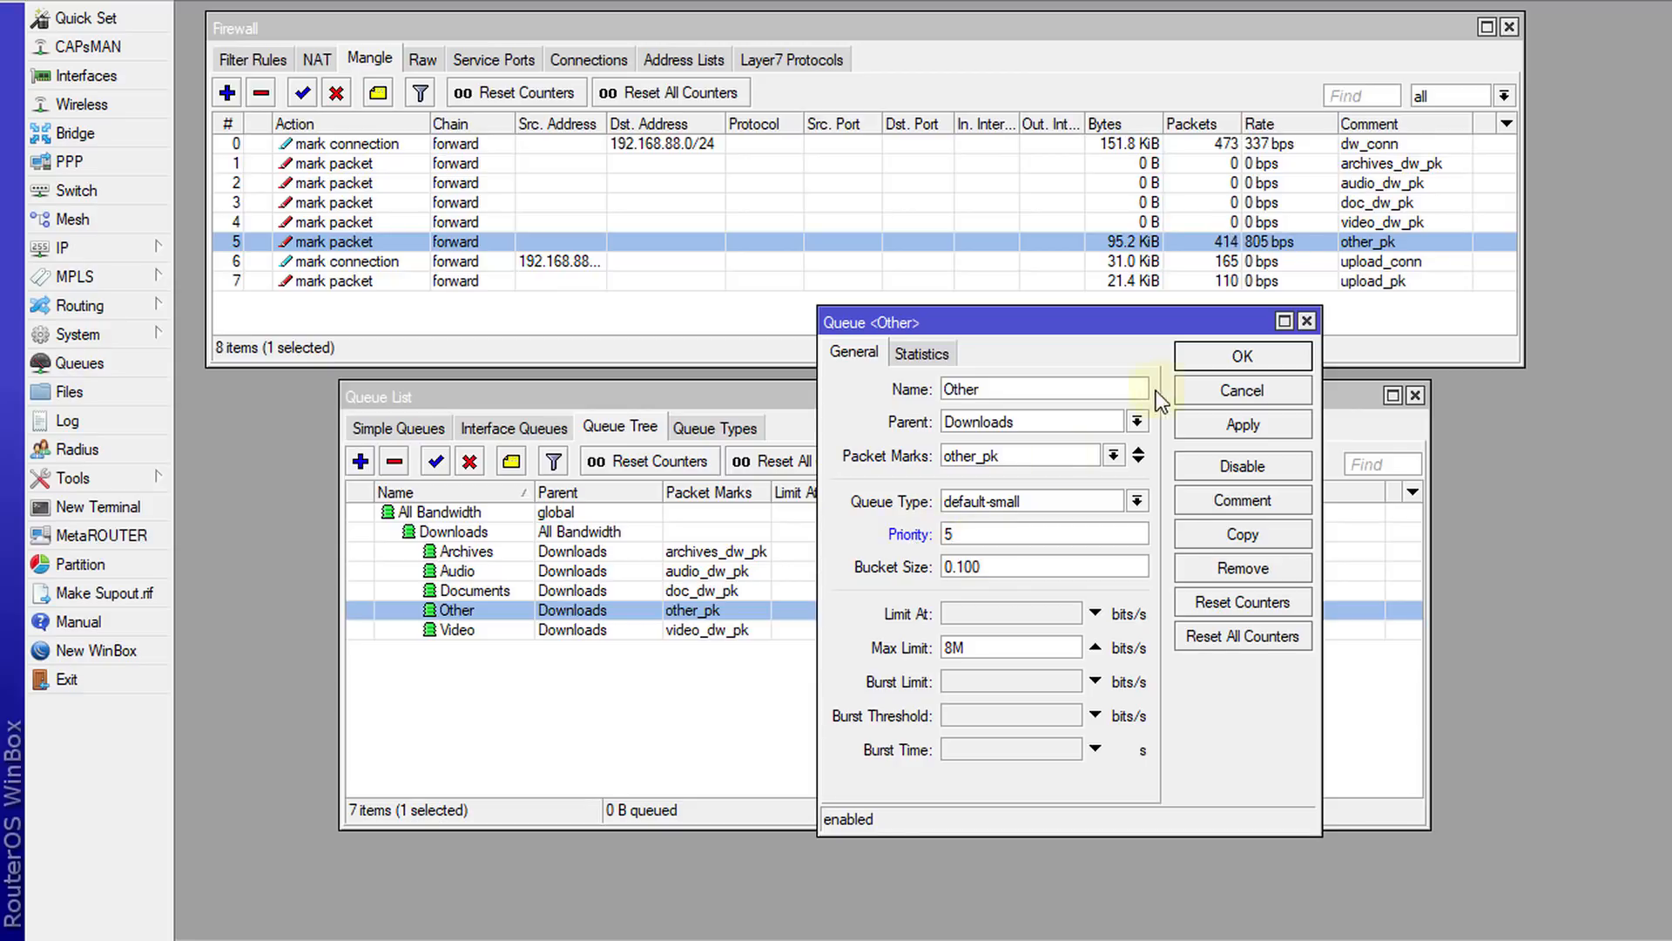
{"action": "left_click", "coordinate": [1261, 359]}
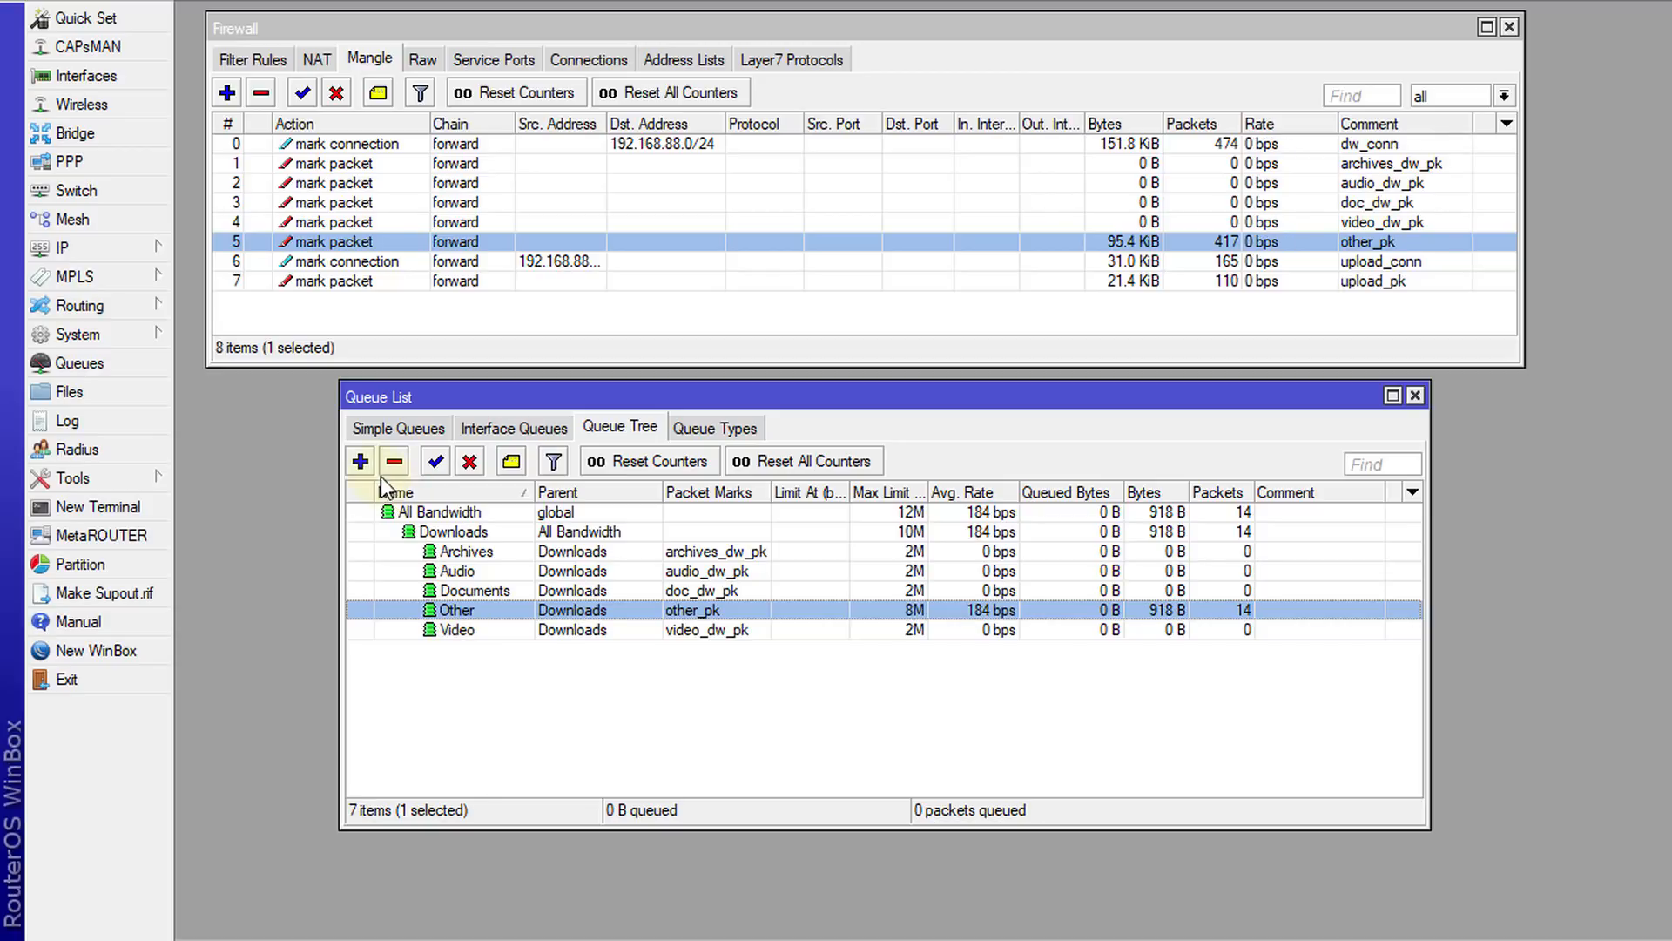
Add a queue tree entry named Upload with parent All Bandwidth and a Max Limit of 1M.
{"action": "left_click", "coordinate": [360, 461]}
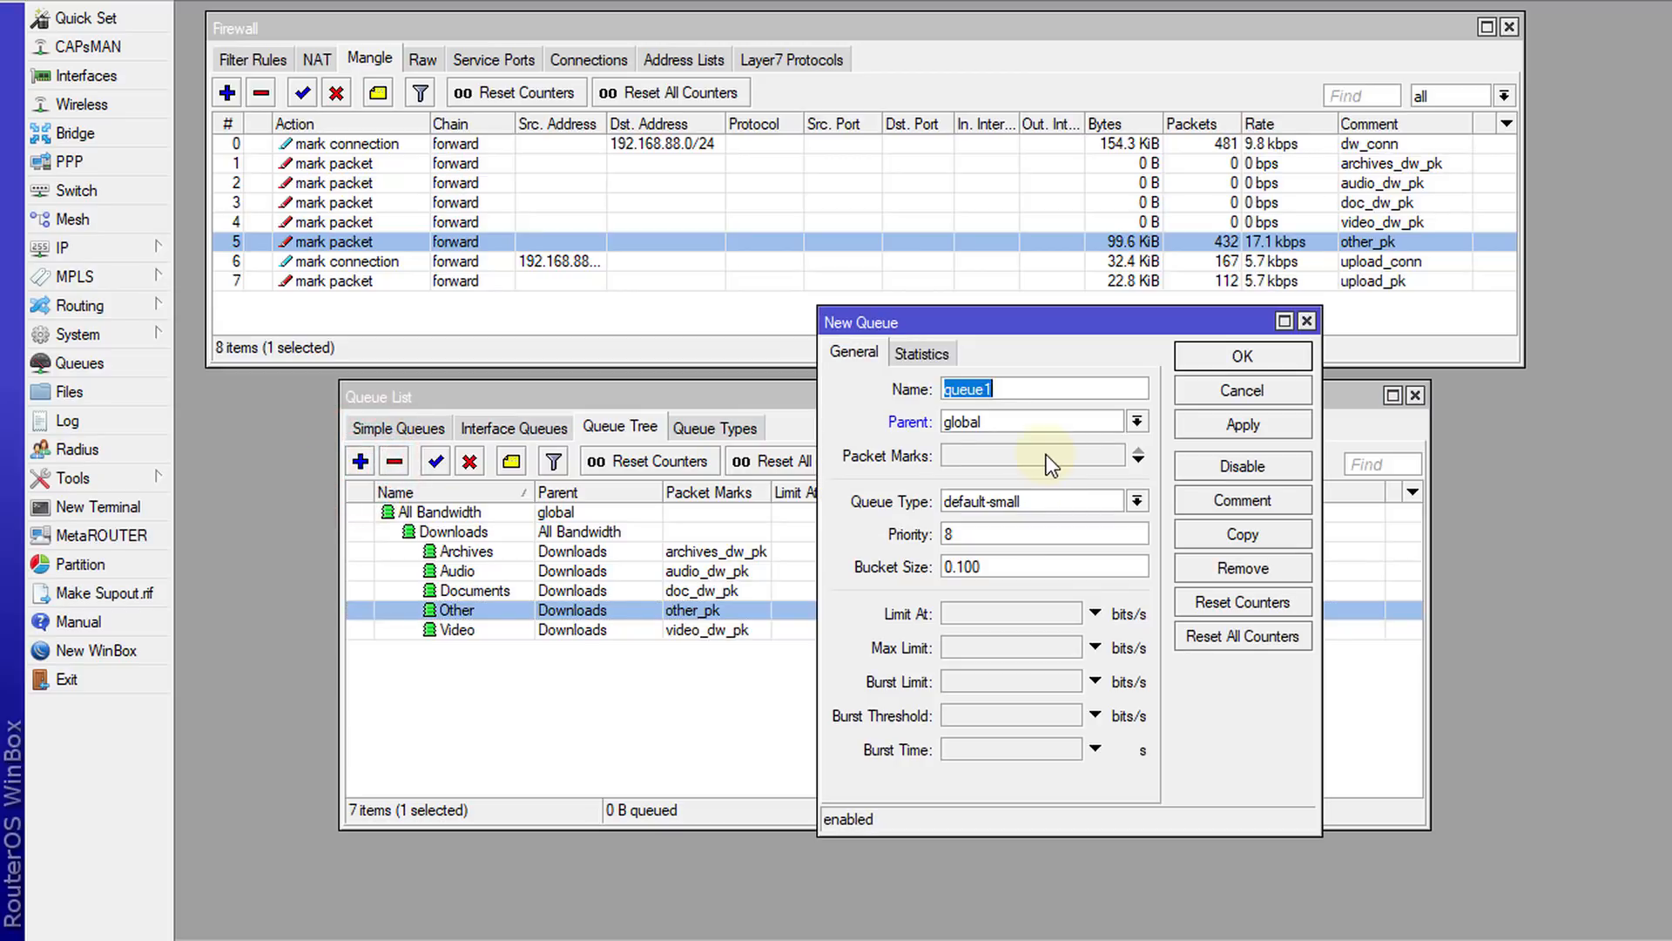
{"action": "type", "text": "Upload"}
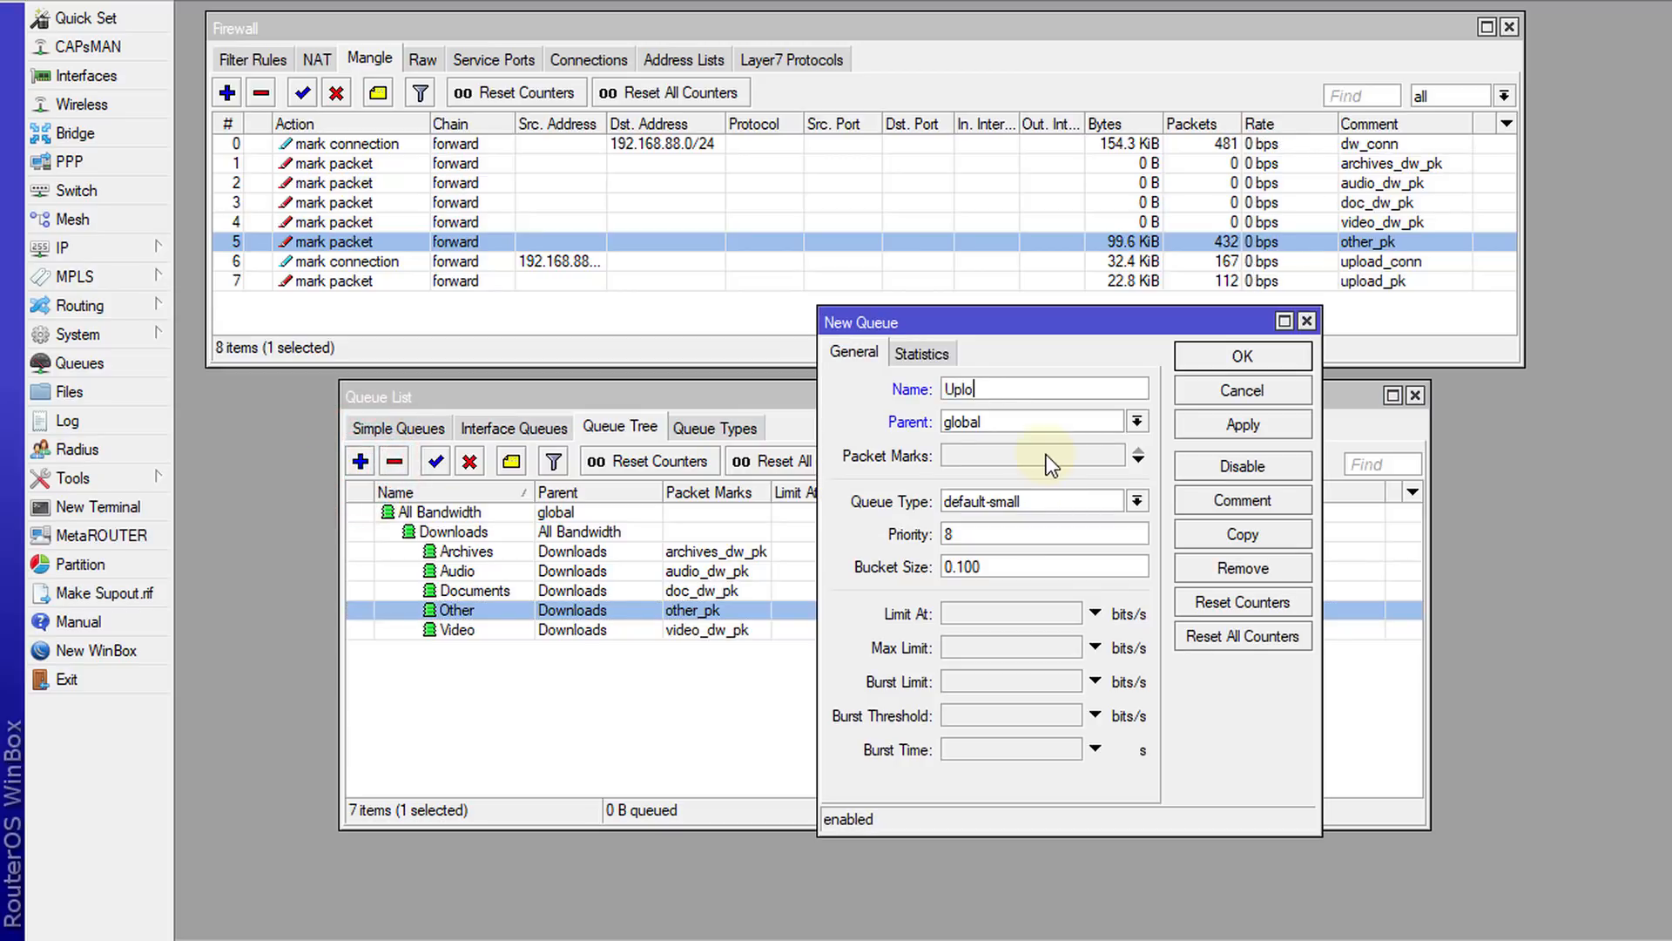
{"action": "left_click", "coordinate": [1132, 423]}
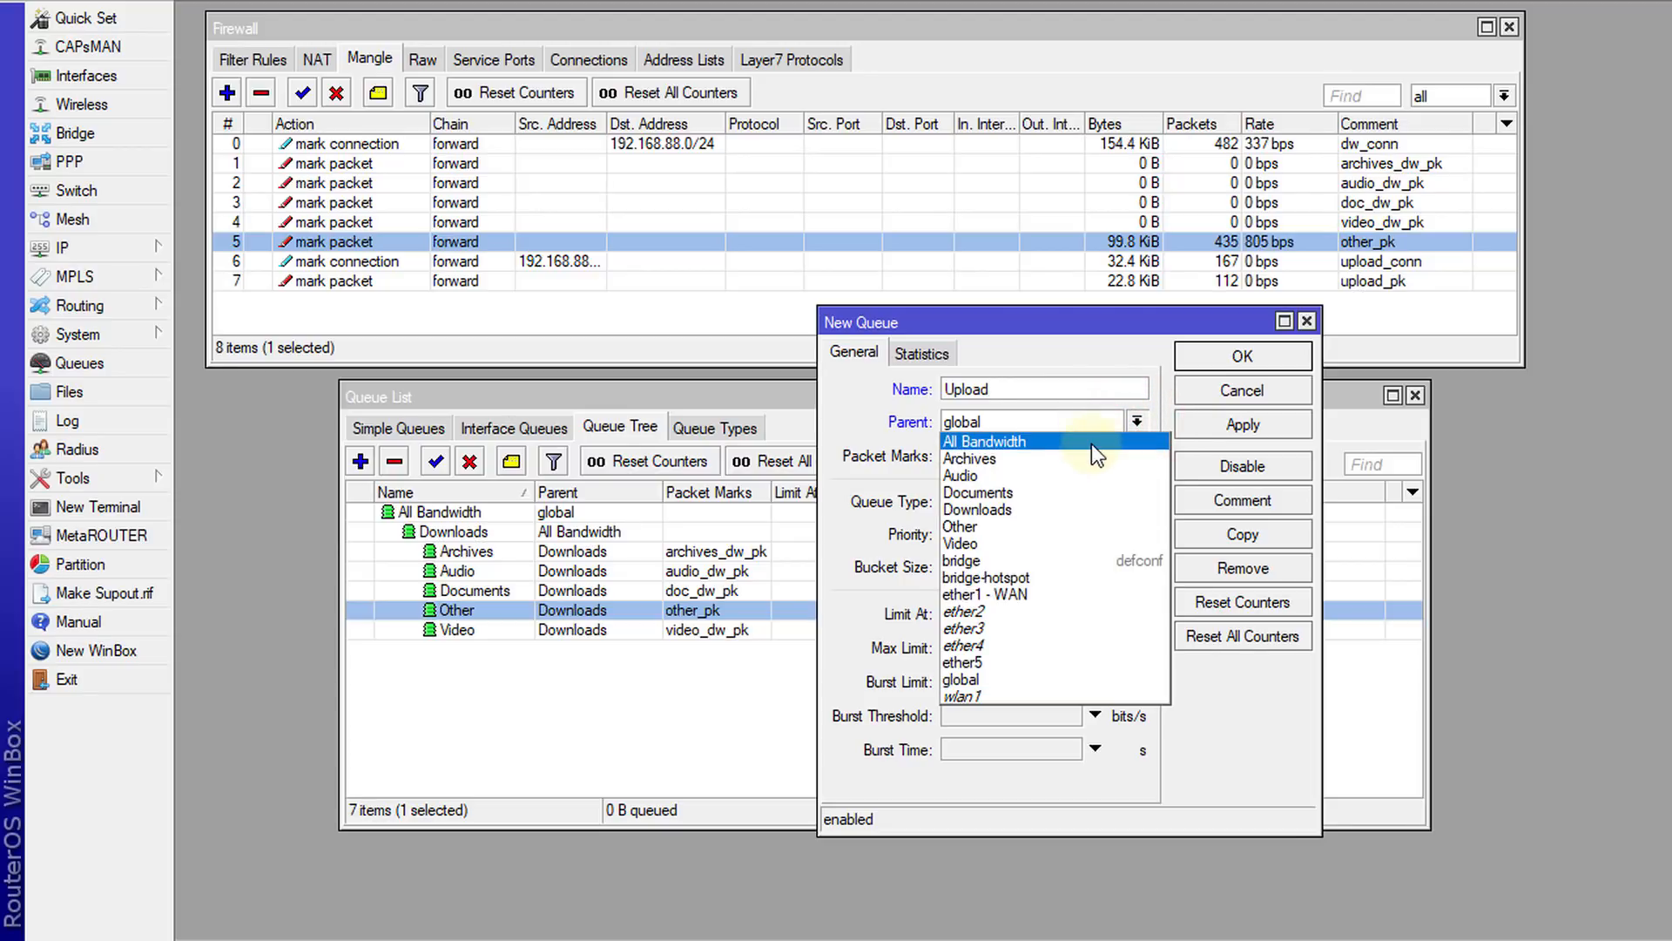
{"action": "left_click", "coordinate": [1091, 443]}
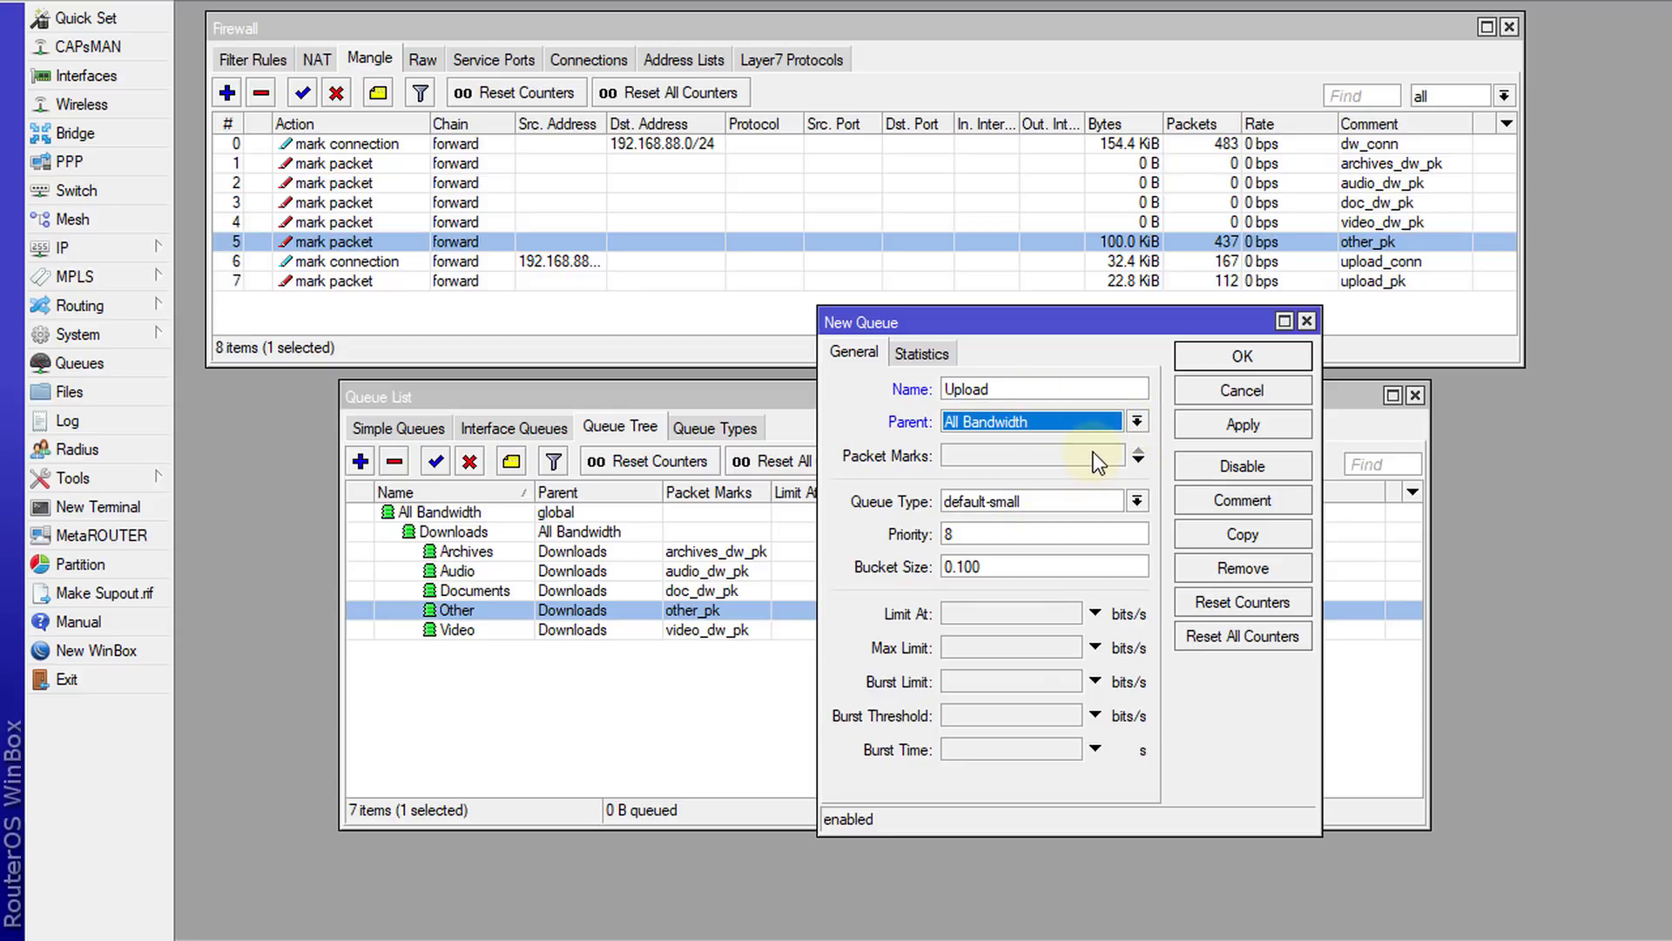
{"action": "left_click", "coordinate": [965, 646]}
{"action": "type", "text": "1"}
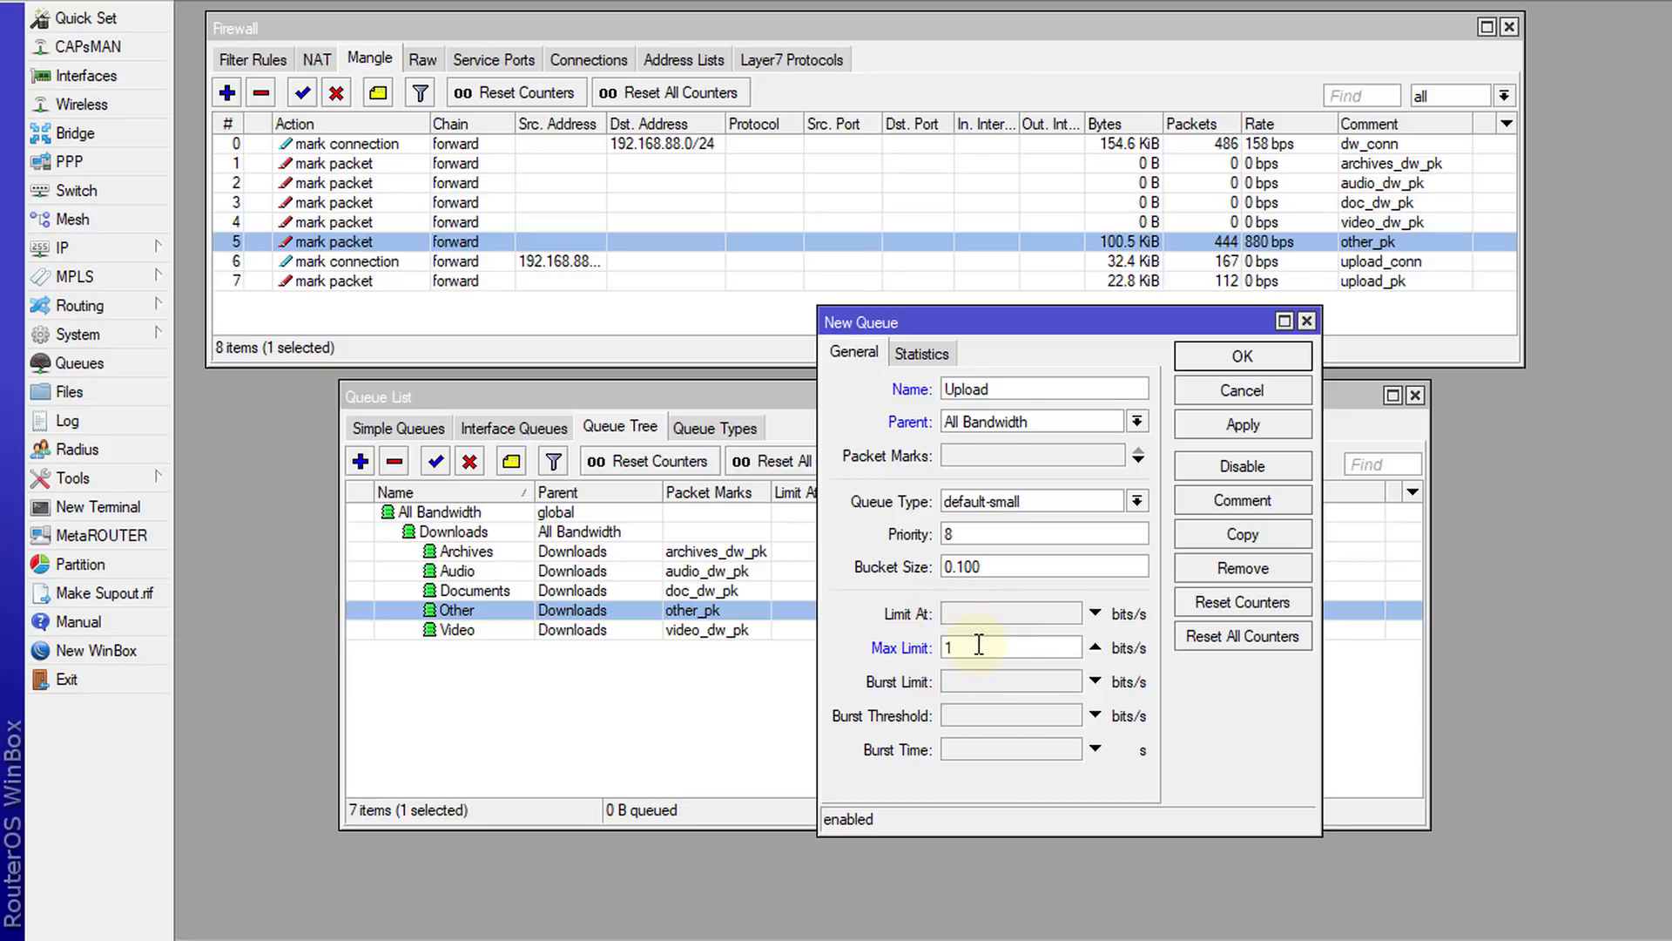
{"action": "type", "text": "M"}
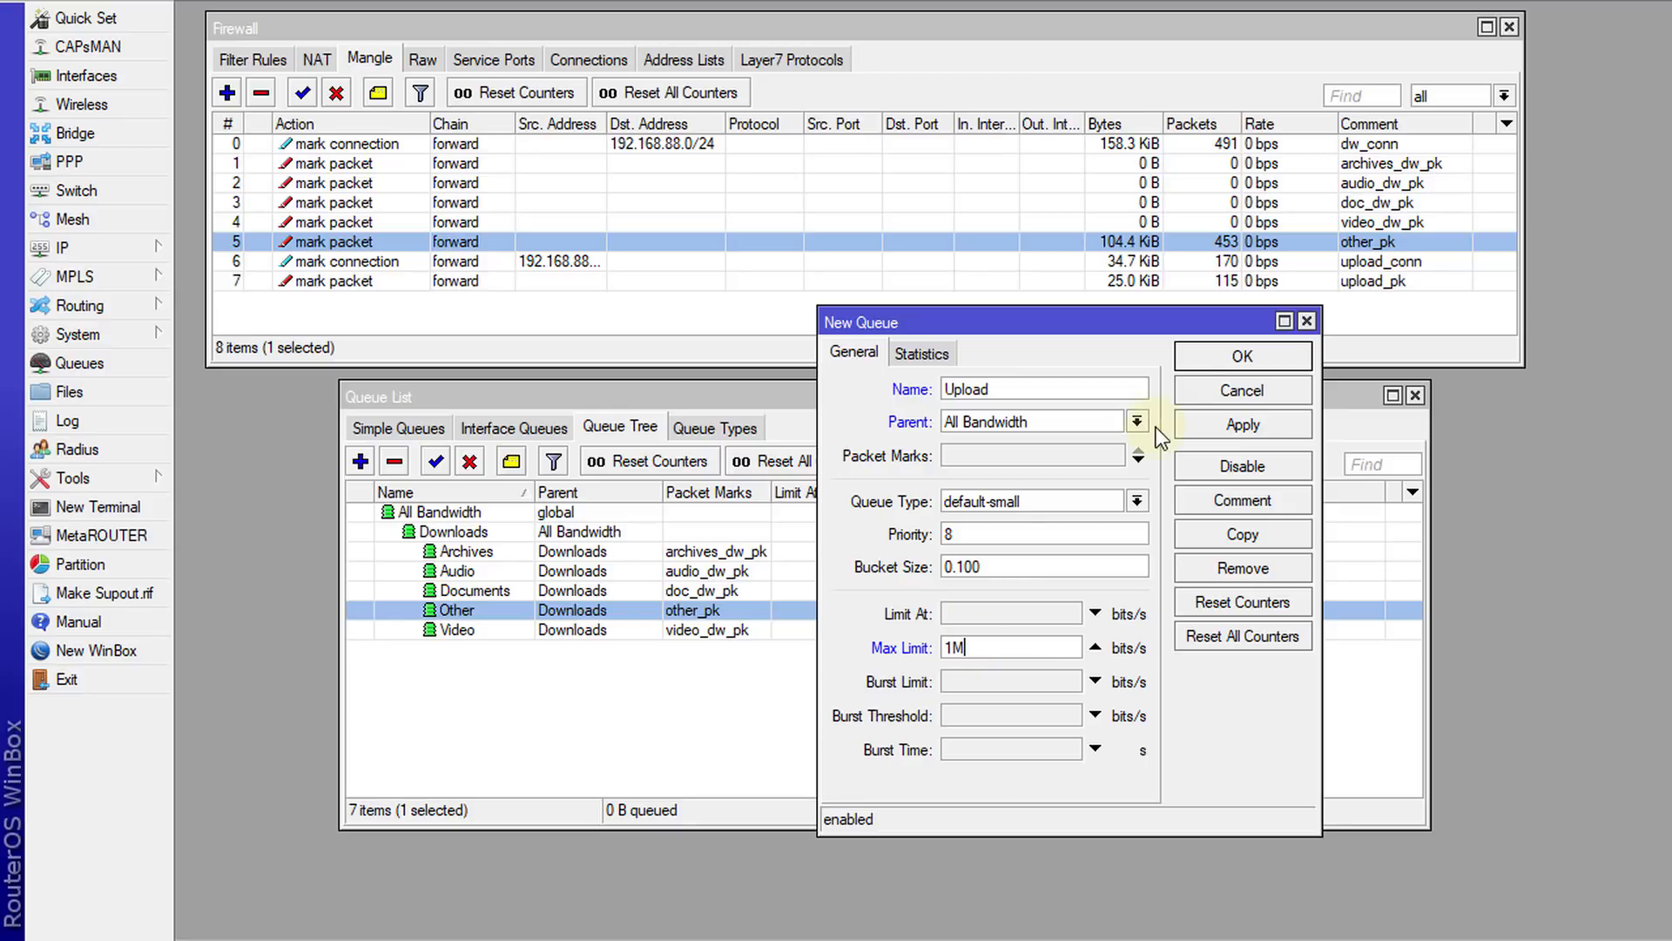
{"action": "left_click", "coordinate": [1210, 359]}
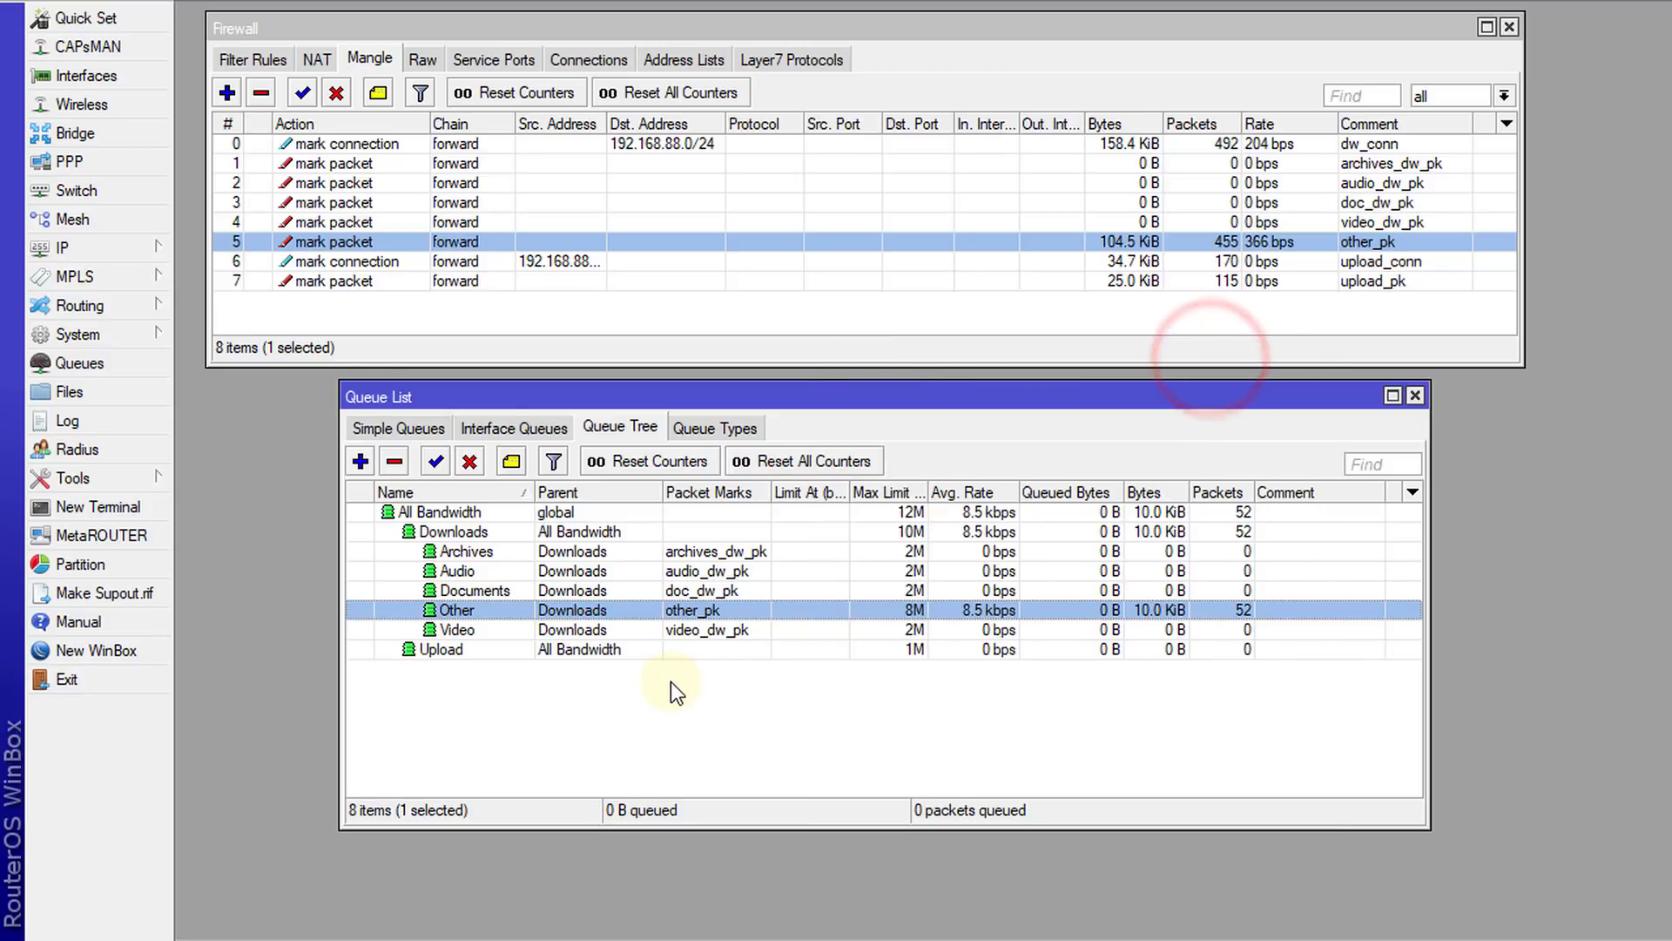
{"action": "left_click", "coordinate": [577, 651]}
{"action": "double_click", "coordinate": [576, 651]}
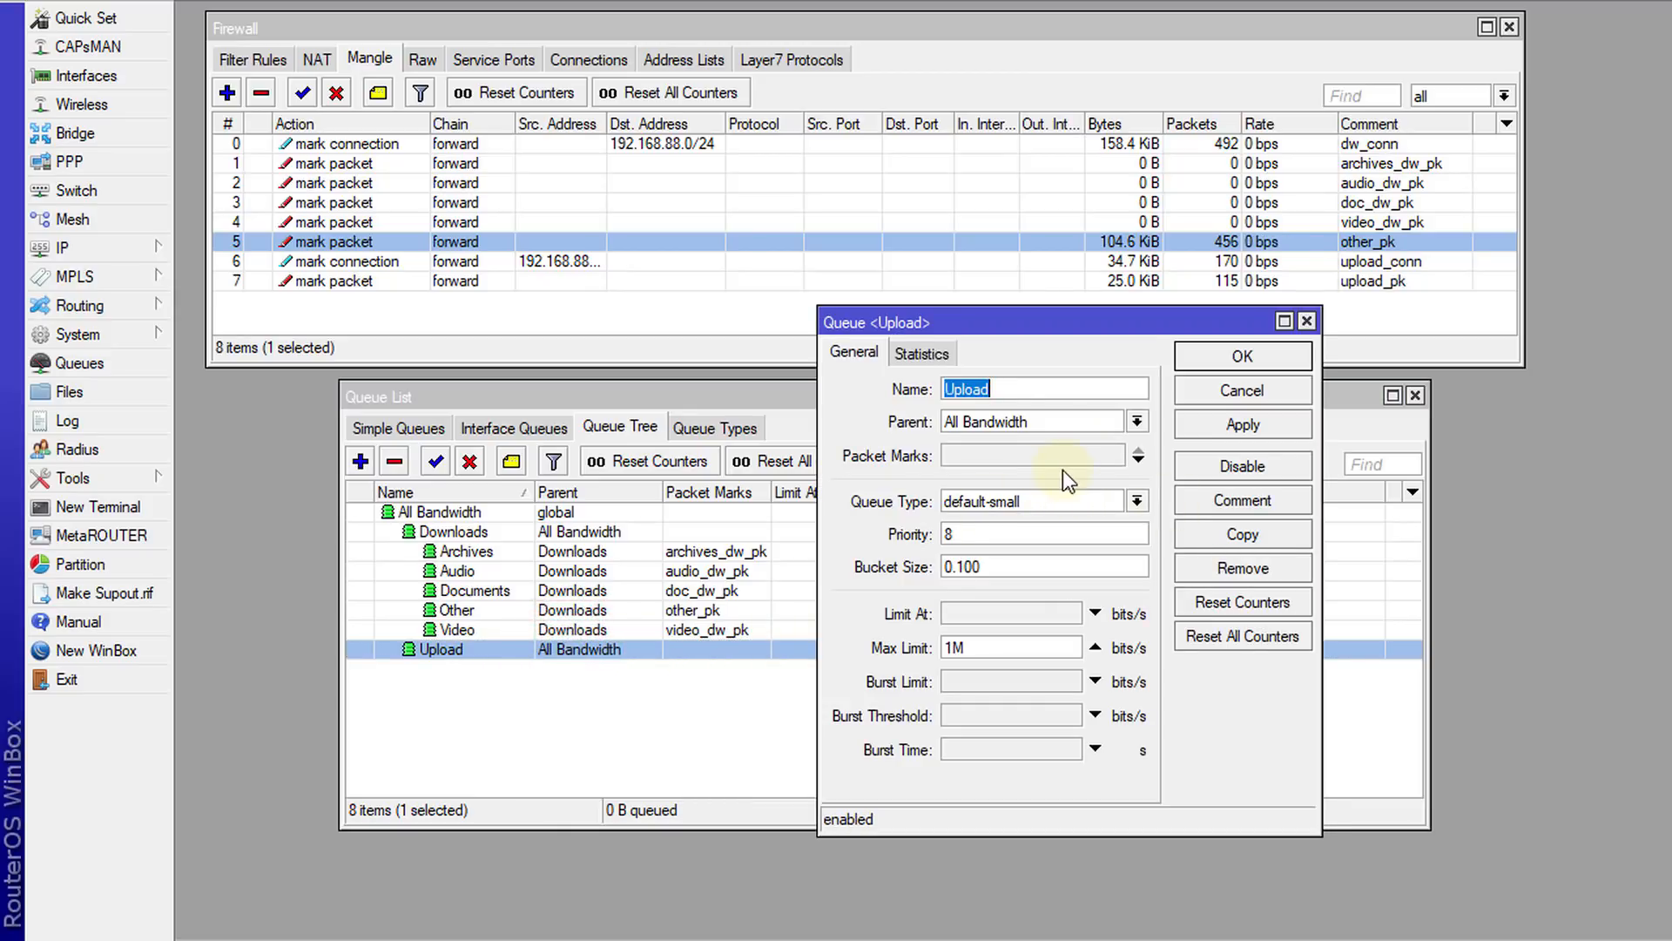
{"action": "left_click", "coordinate": [1219, 390]}
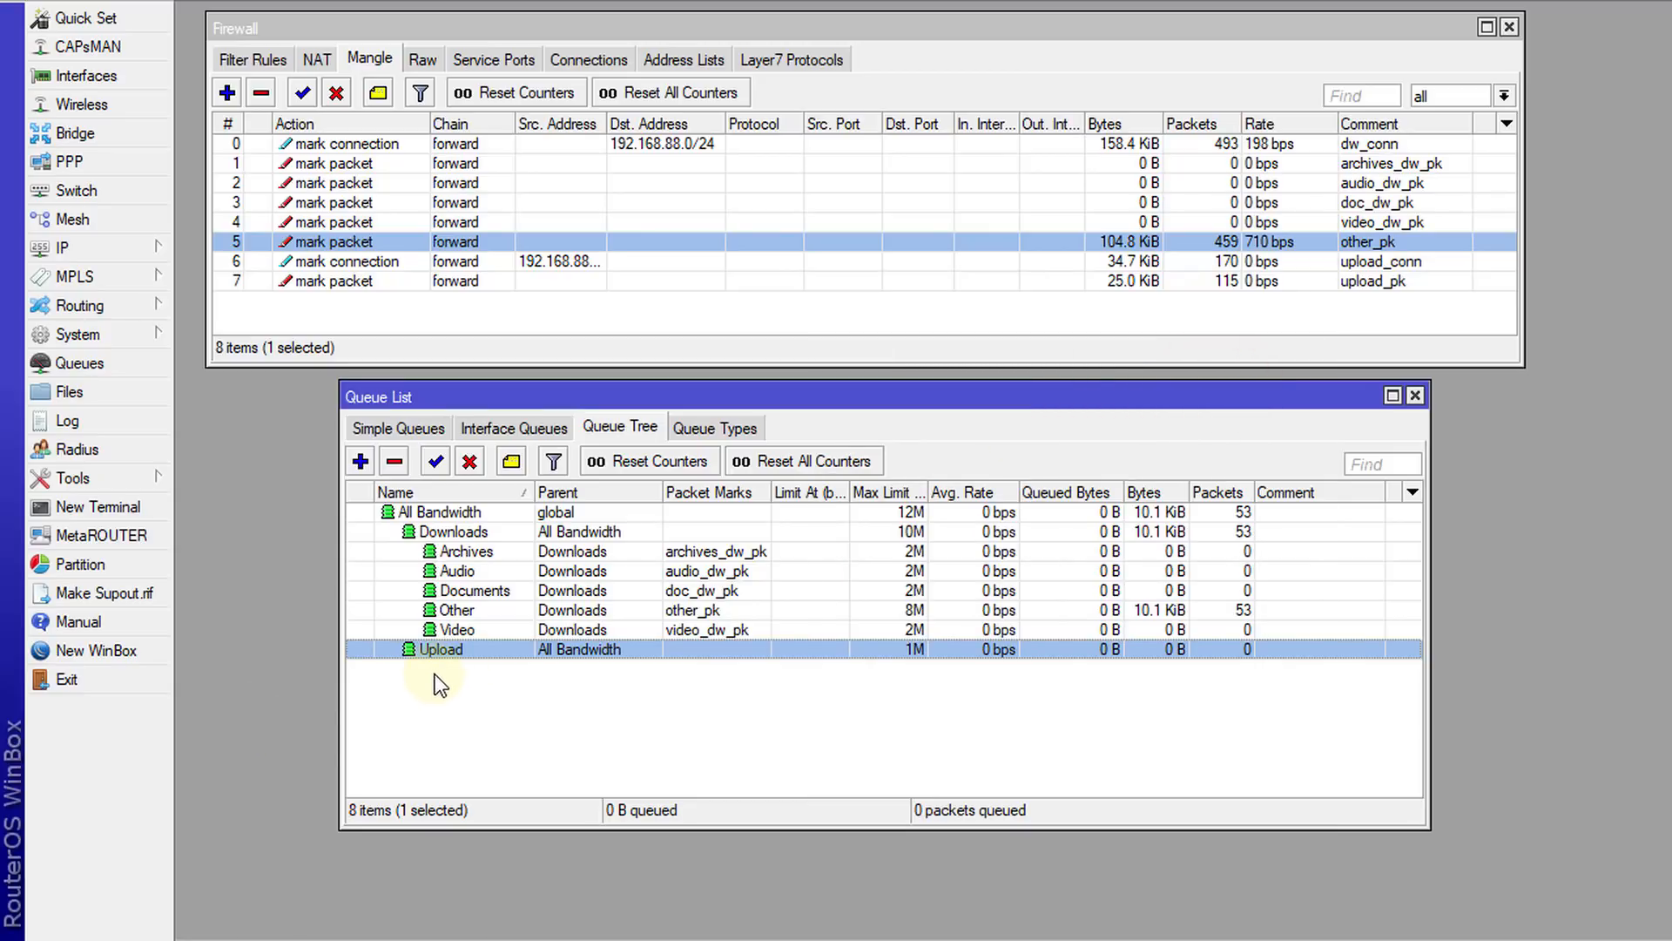
Assign the packet mark upload_pk to the Upload queue and save it.
{"action": "double_click", "coordinate": [495, 648]}
{"action": "left_click", "coordinate": [1013, 454]}
{"action": "left_click", "coordinate": [1108, 455]}
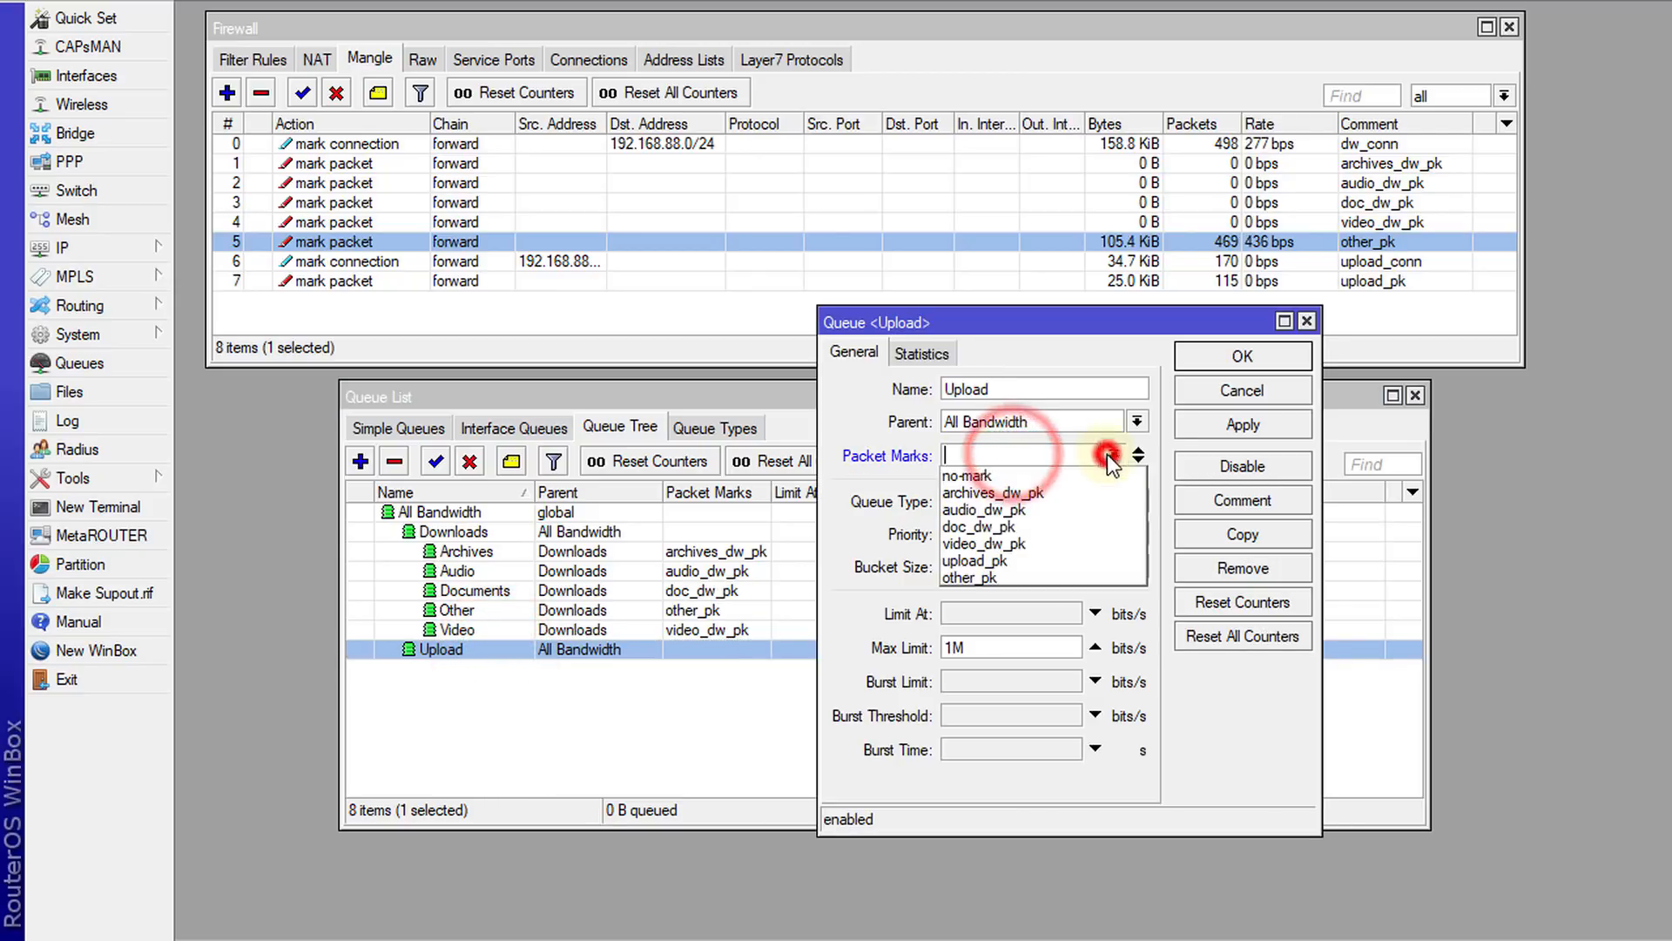
{"action": "left_click", "coordinate": [1028, 560]}
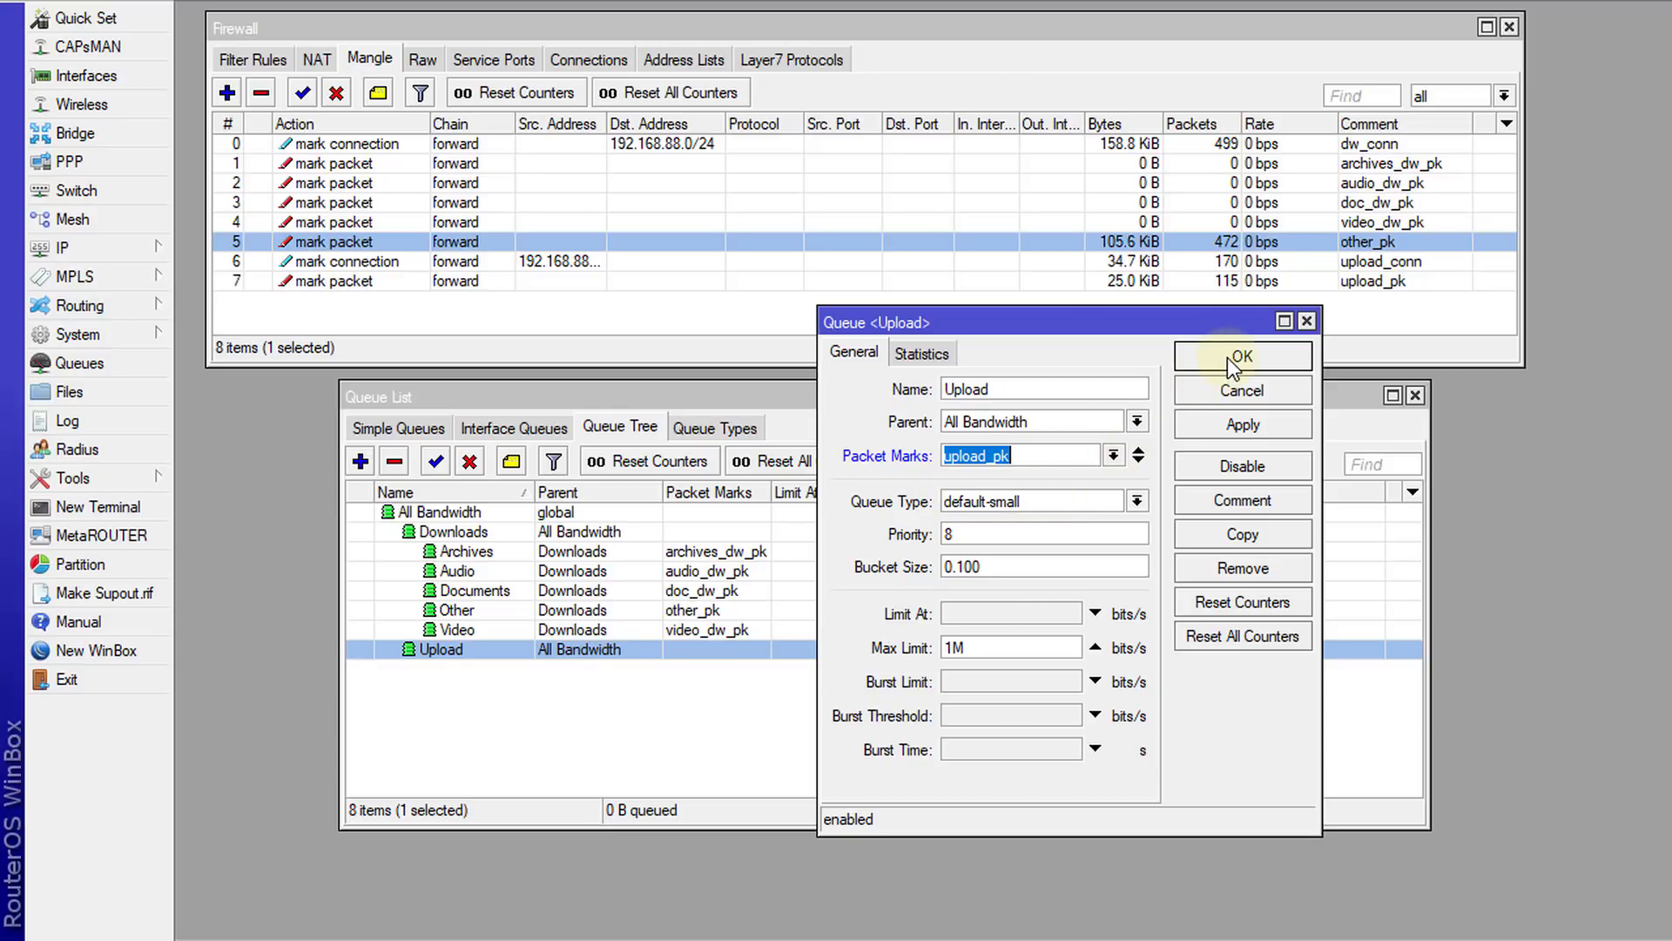
{"action": "left_click", "coordinate": [985, 540]}
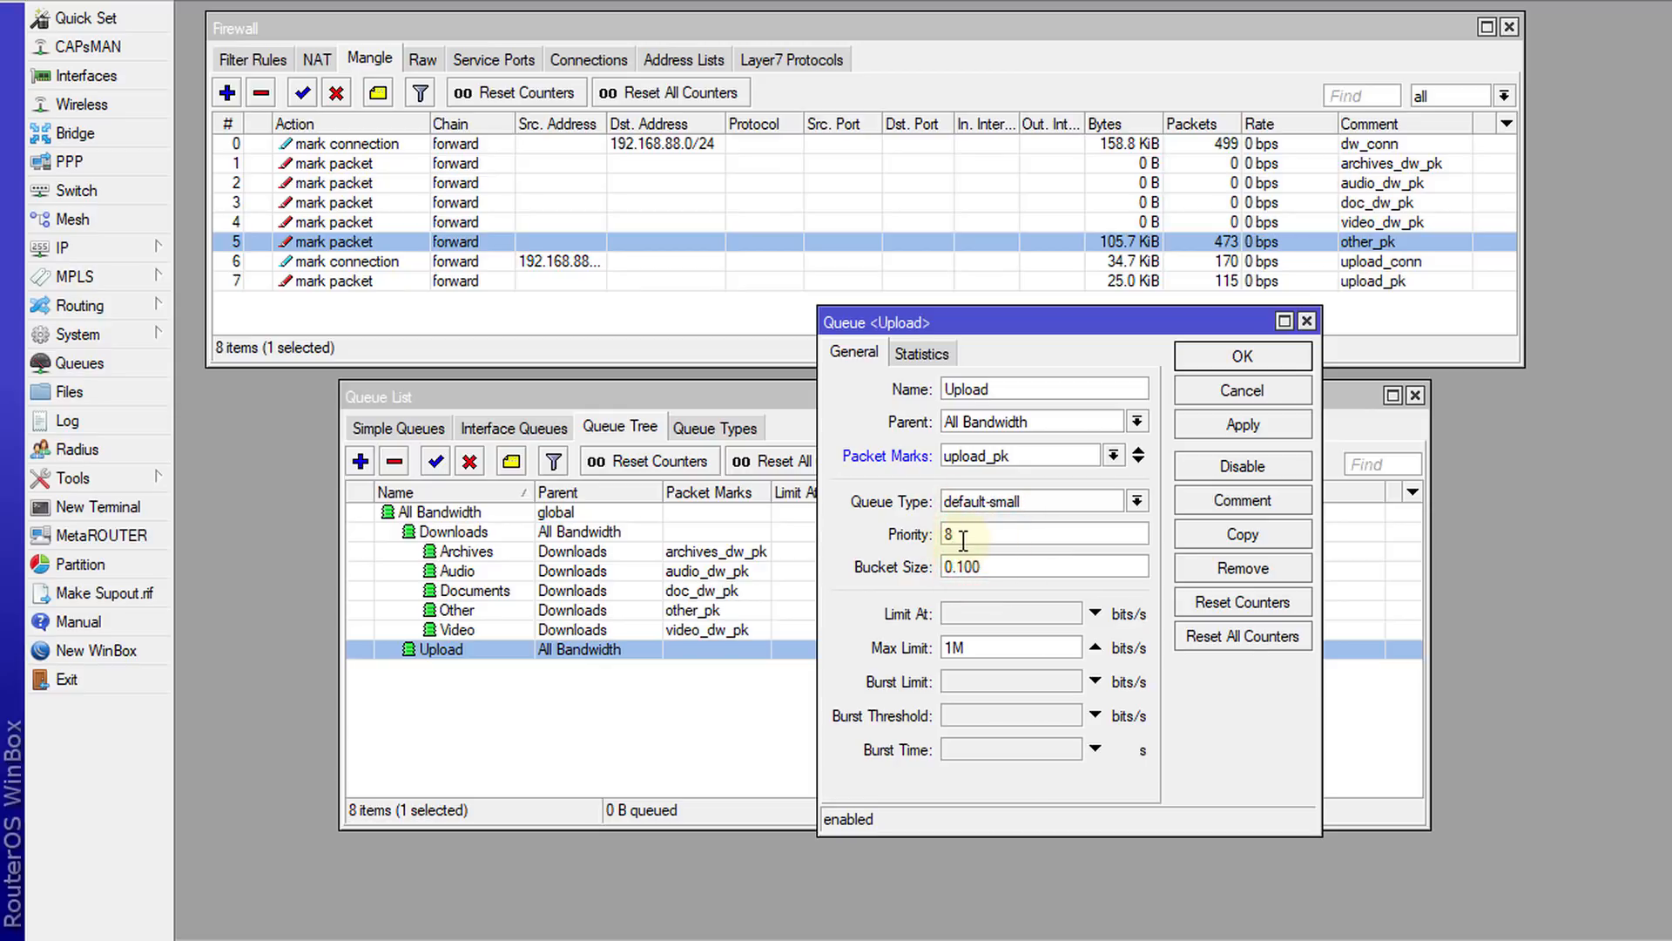
{"action": "left_click", "coordinate": [1231, 354]}
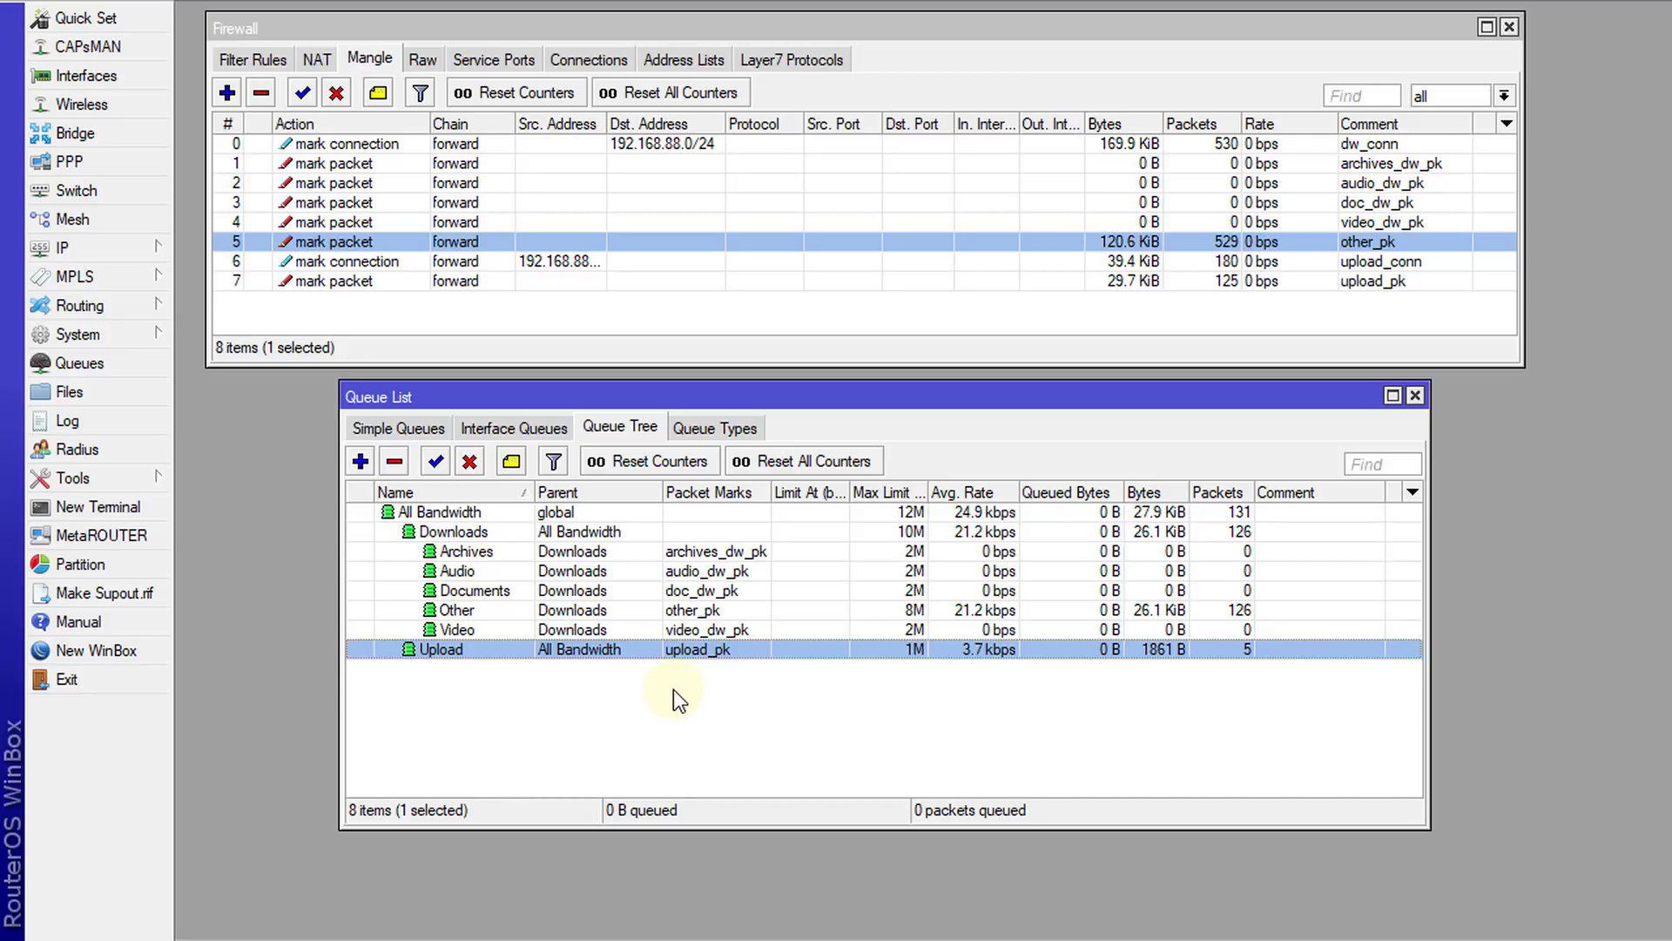
Review the firewall's Layer7 protocol list, then the Layer7 match and new packet mark of the archives_dw_pk mangle rule.
{"action": "left_click", "coordinate": [803, 59]}
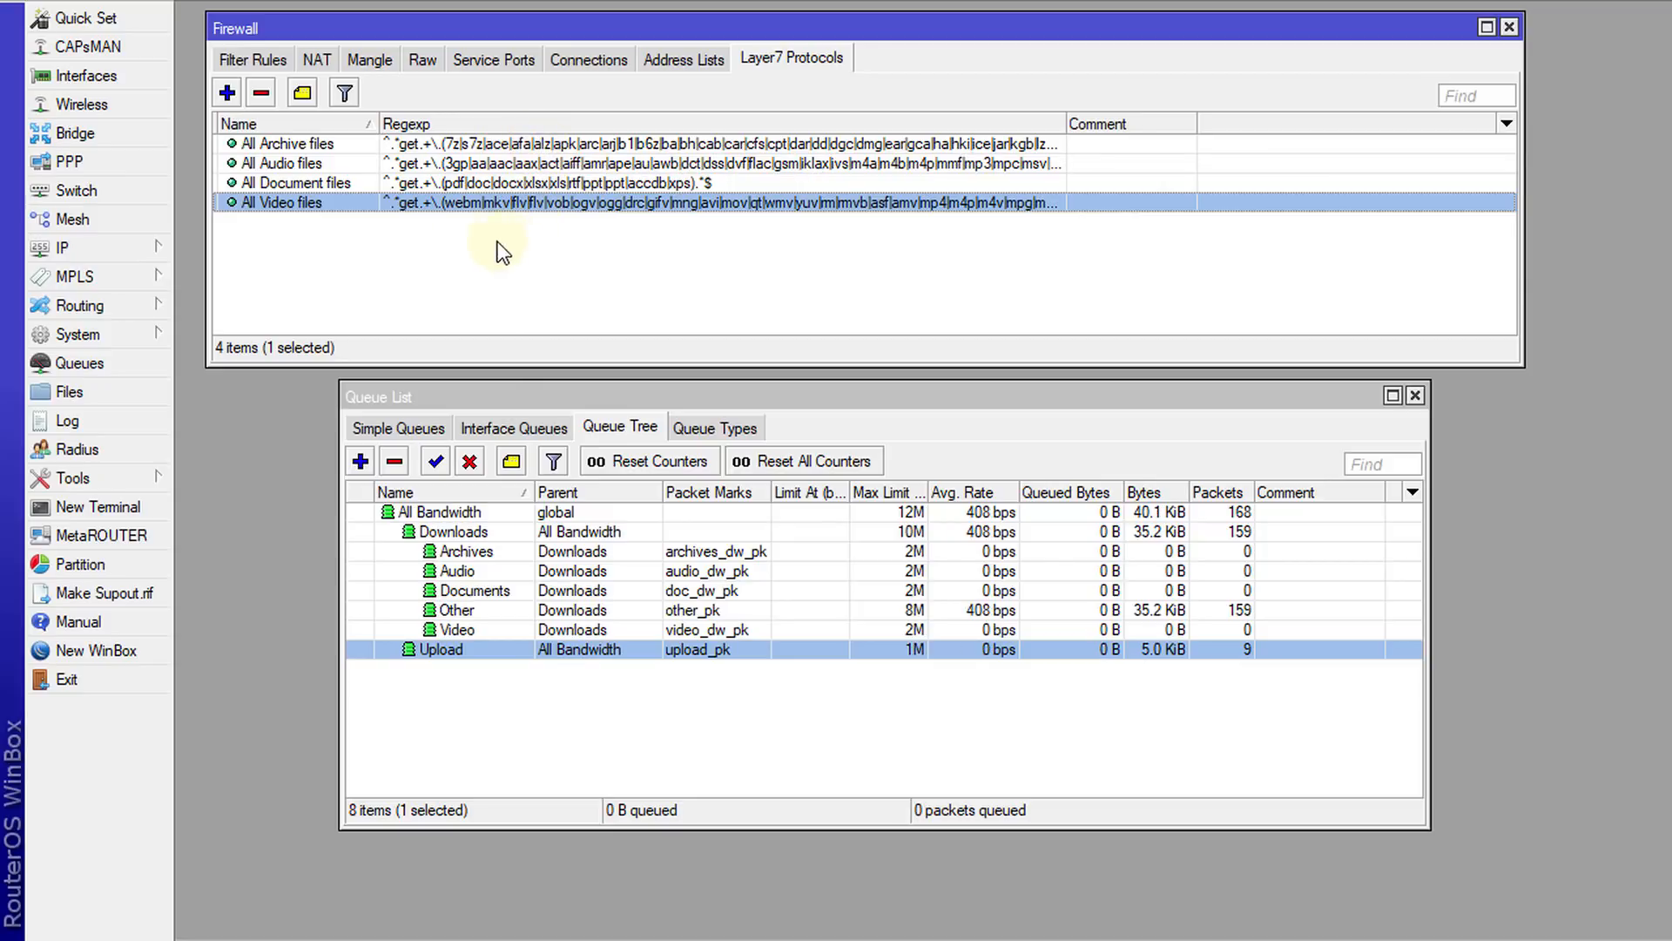
{"action": "left_click", "coordinate": [369, 59]}
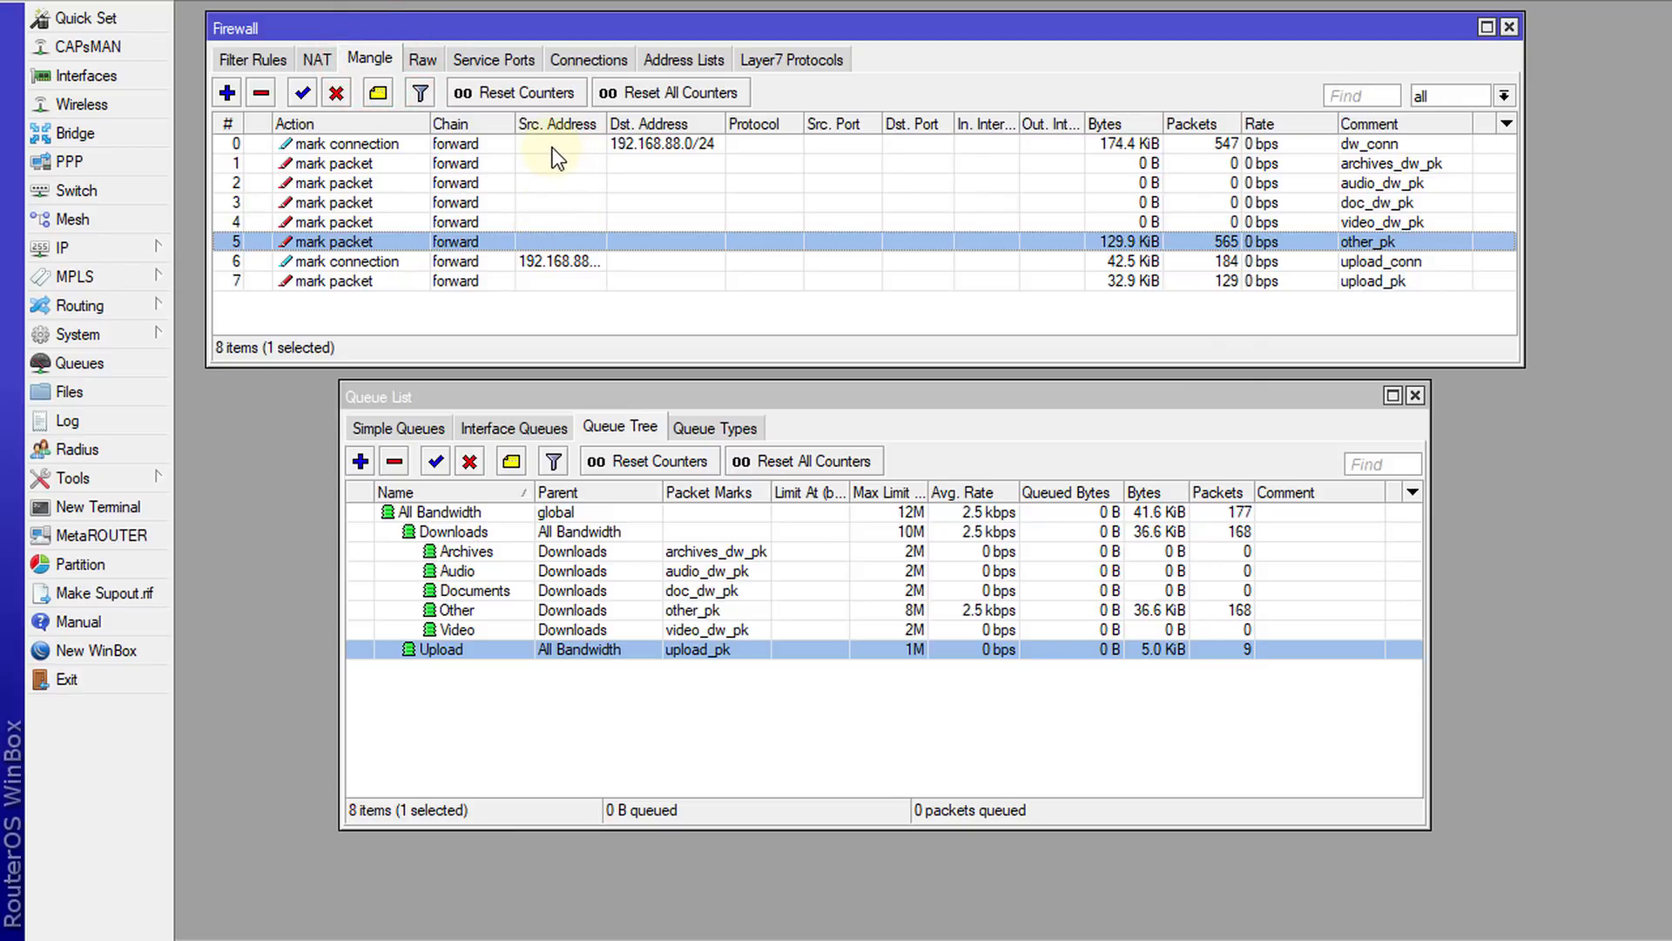
{"action": "left_click", "coordinate": [475, 144]}
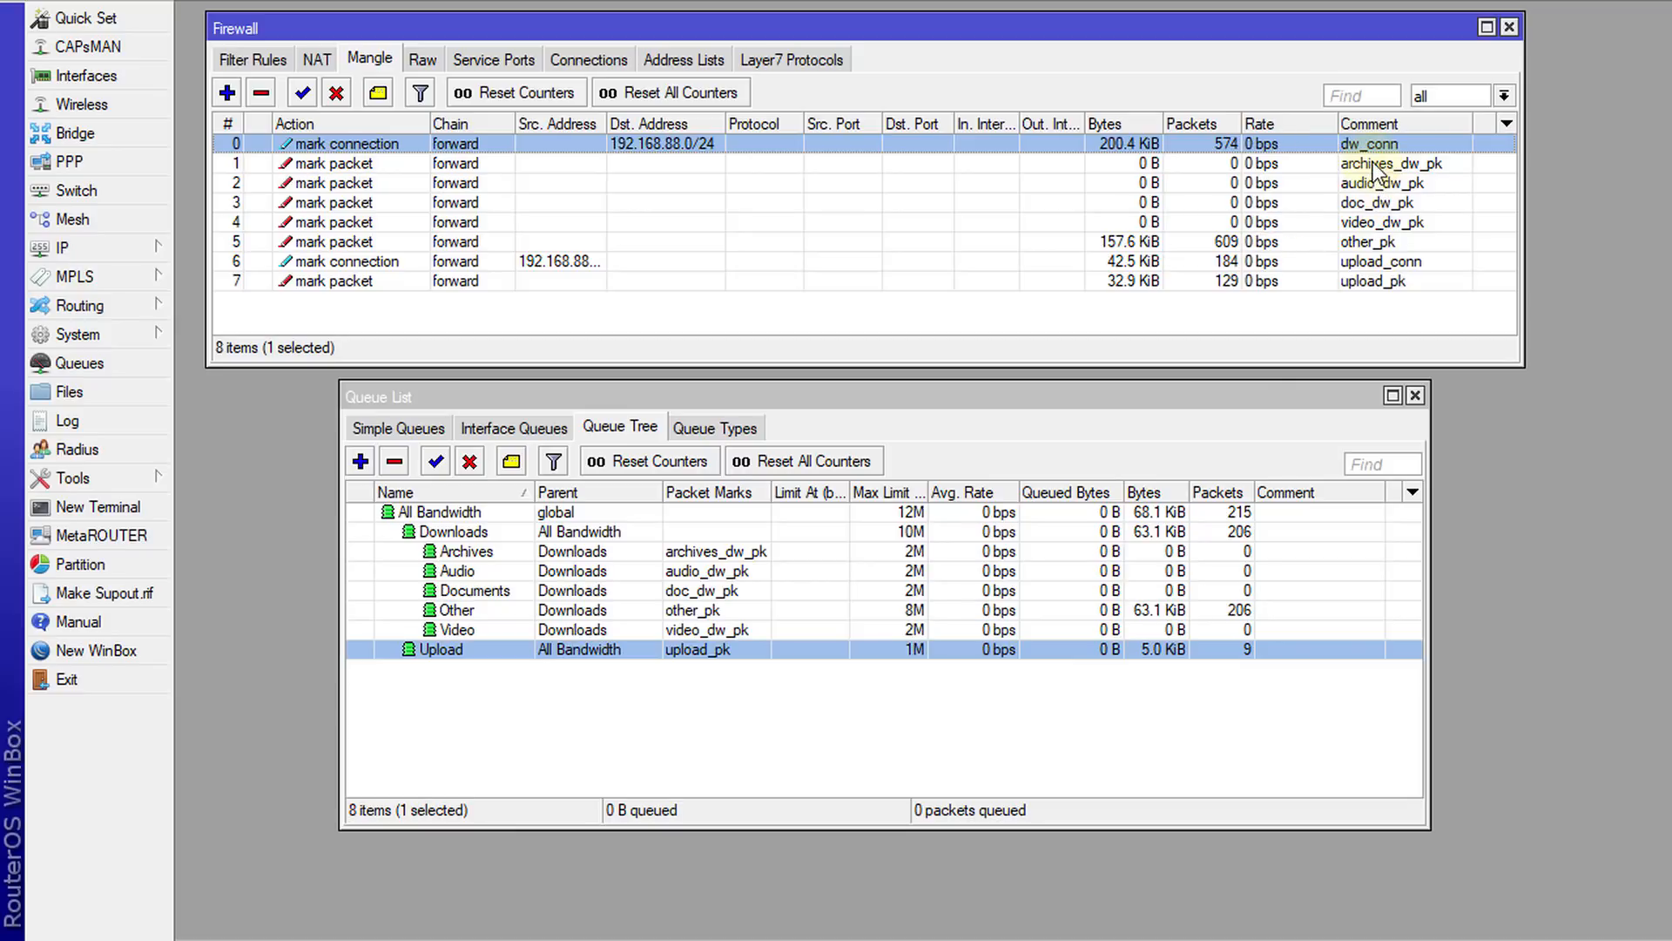
{"action": "double_click", "coordinate": [1369, 163]}
{"action": "left_click", "coordinate": [767, 49]}
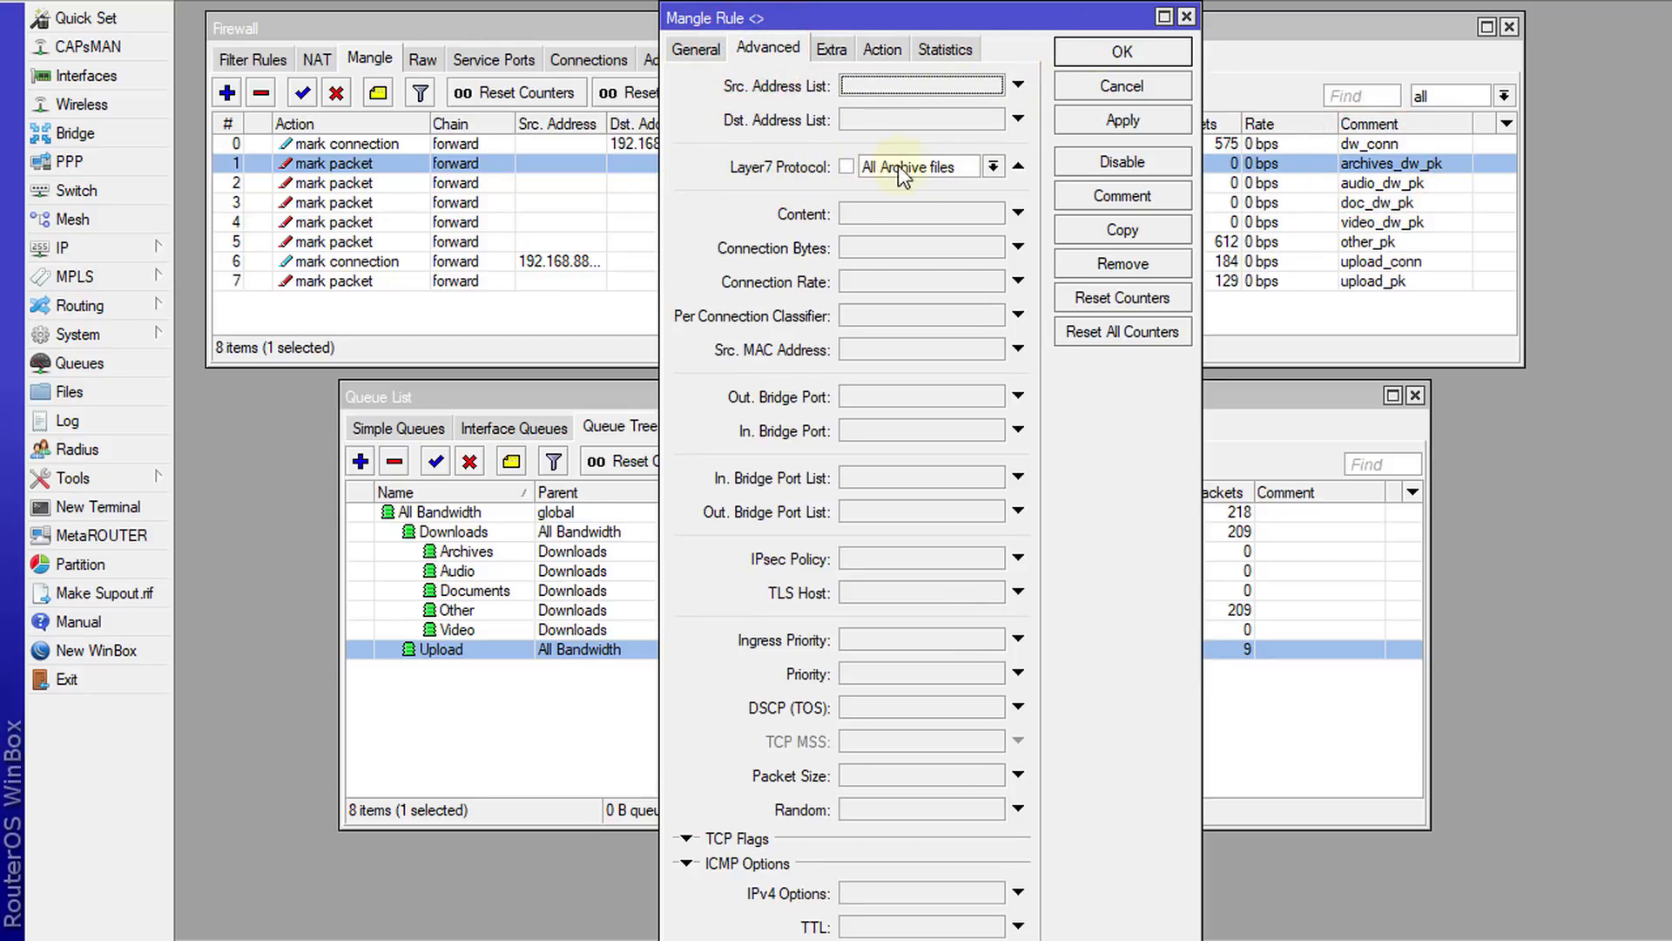
{"action": "left_click", "coordinate": [882, 49]}
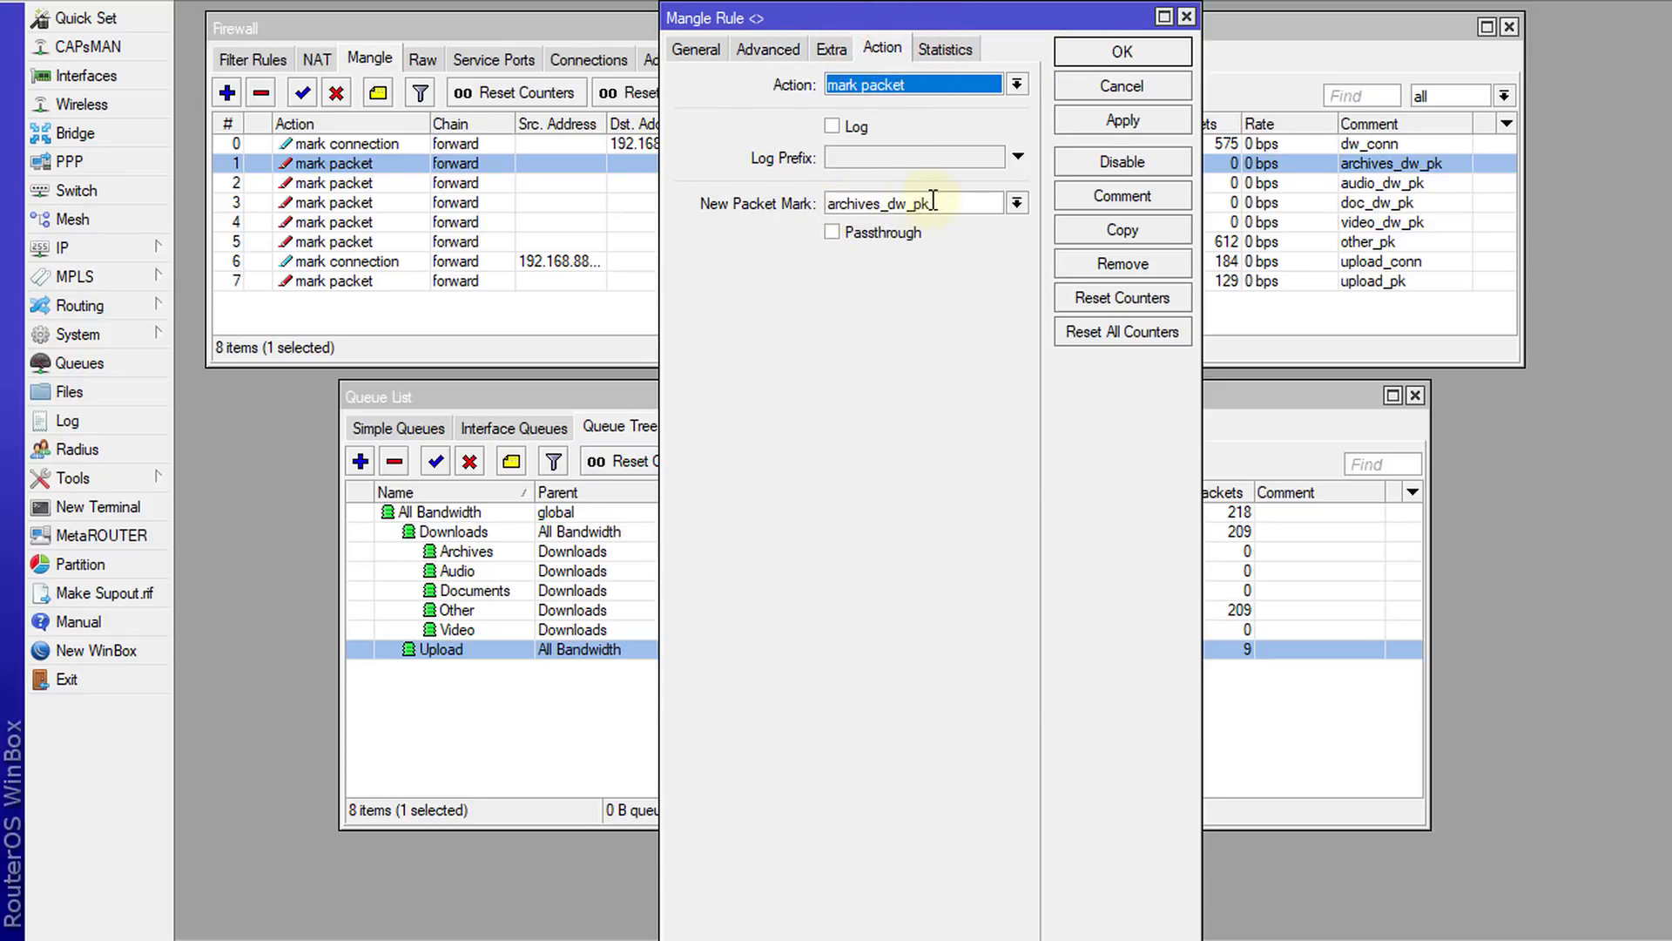
{"action": "left_click", "coordinate": [1101, 59]}
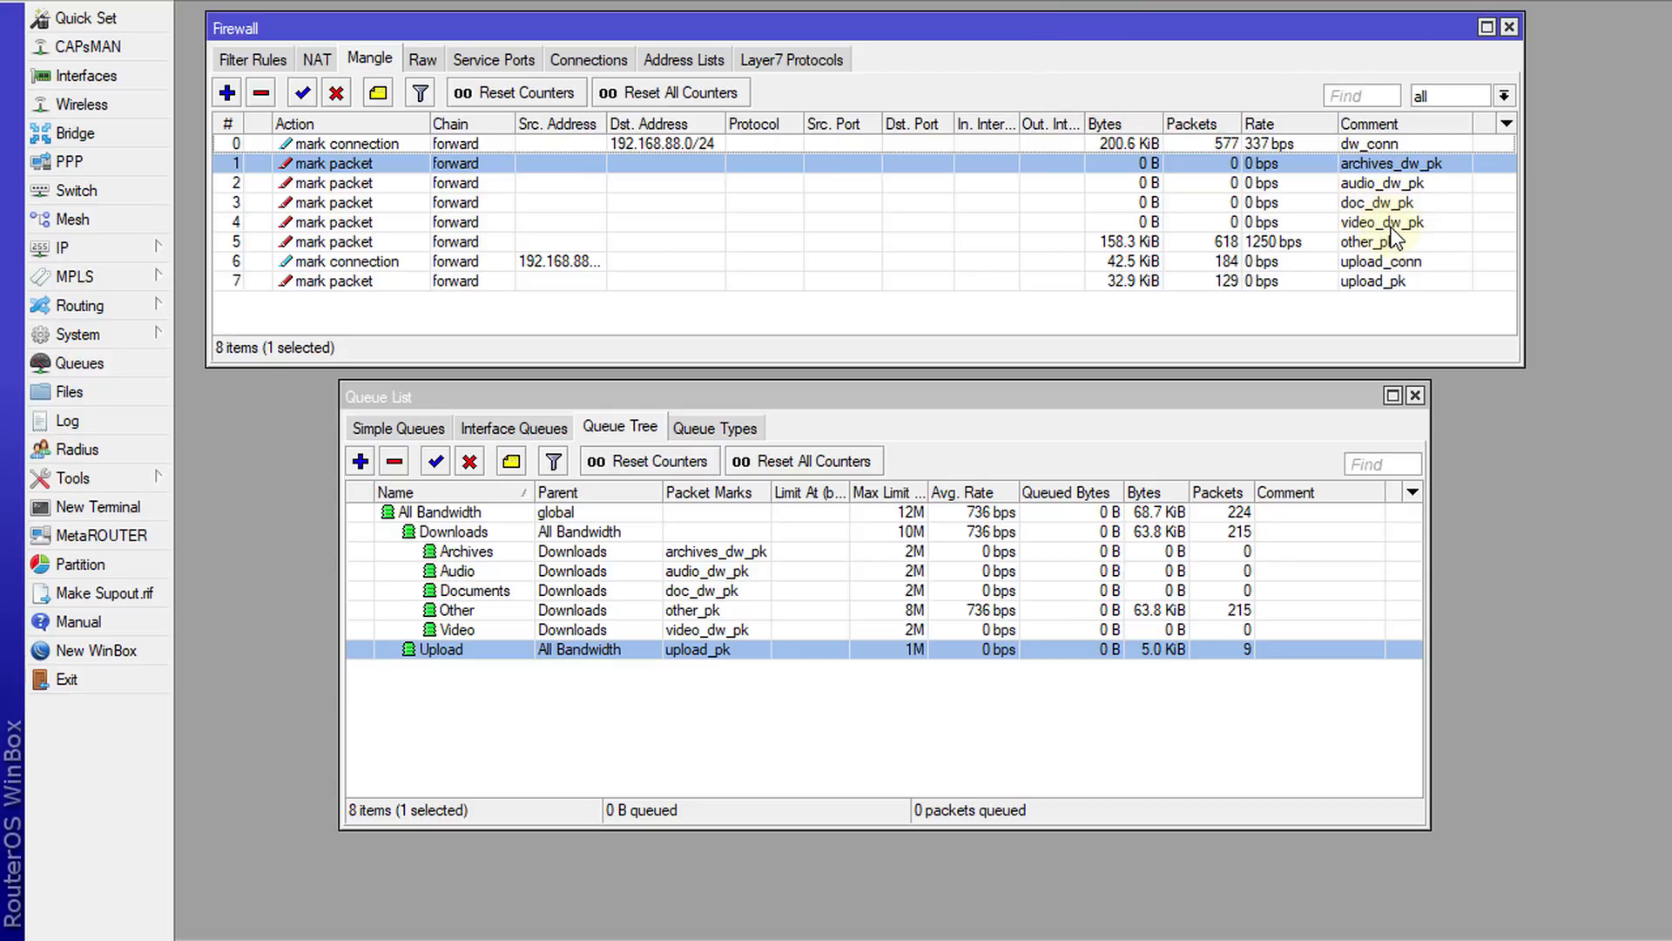
Review the connection mark, advanced matchers and action of the other_pk mangle rule.
{"action": "left_click", "coordinate": [1210, 244]}
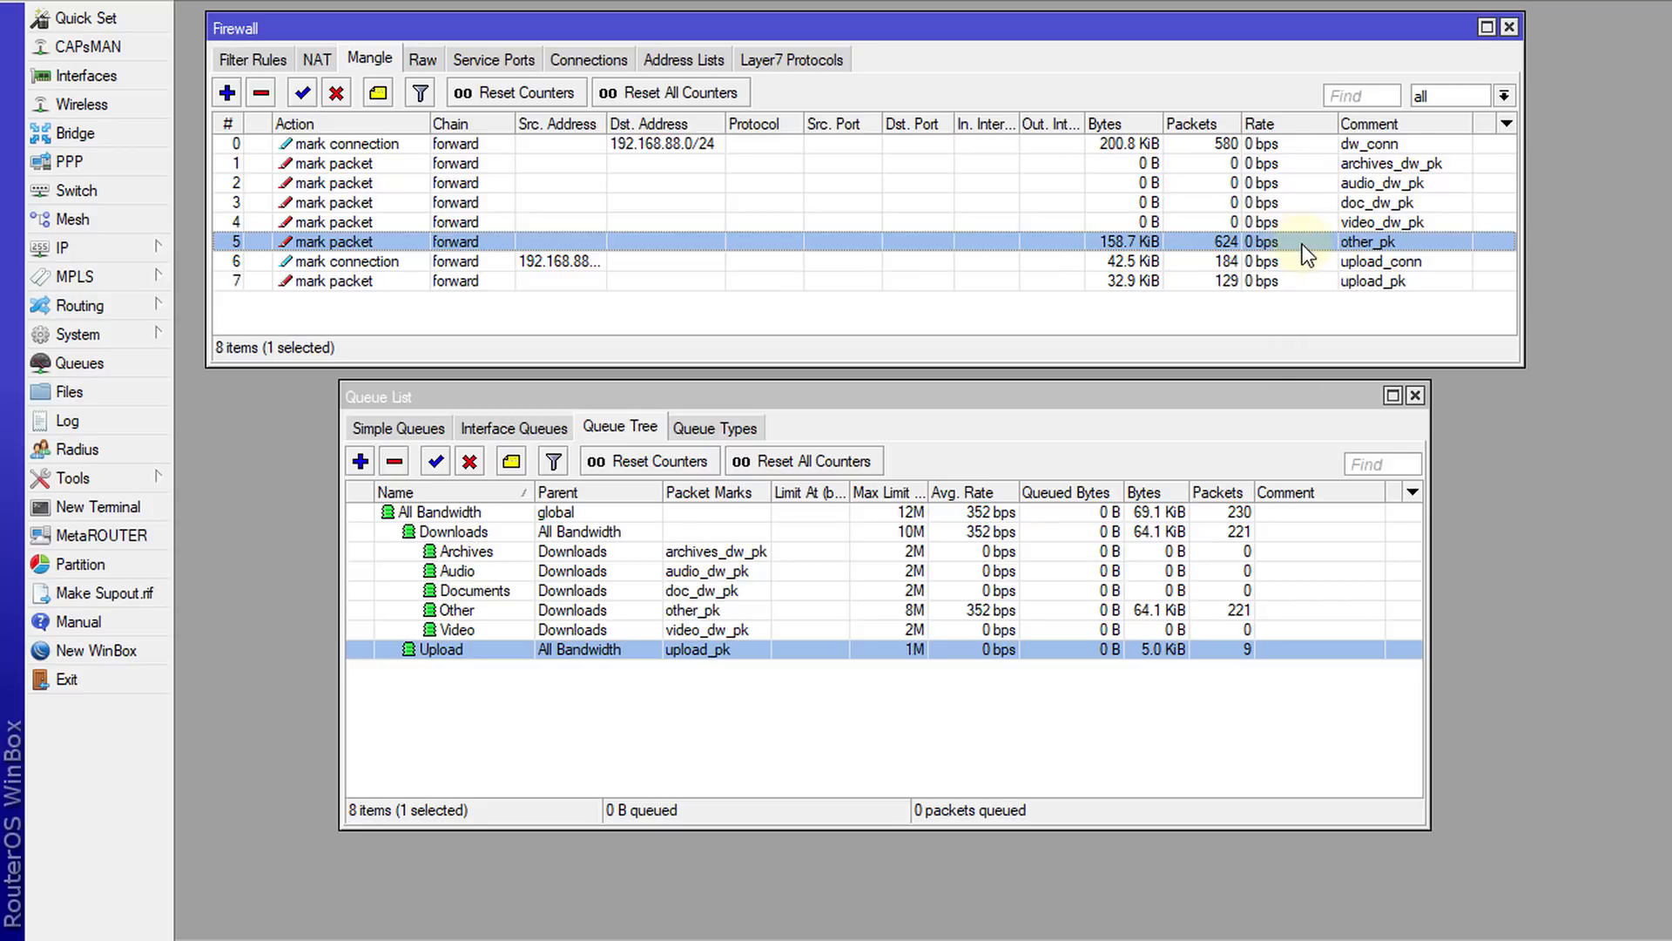
{"action": "double_click", "coordinate": [1301, 244]}
{"action": "left_click", "coordinate": [699, 48]}
{"action": "left_click", "coordinate": [766, 50]}
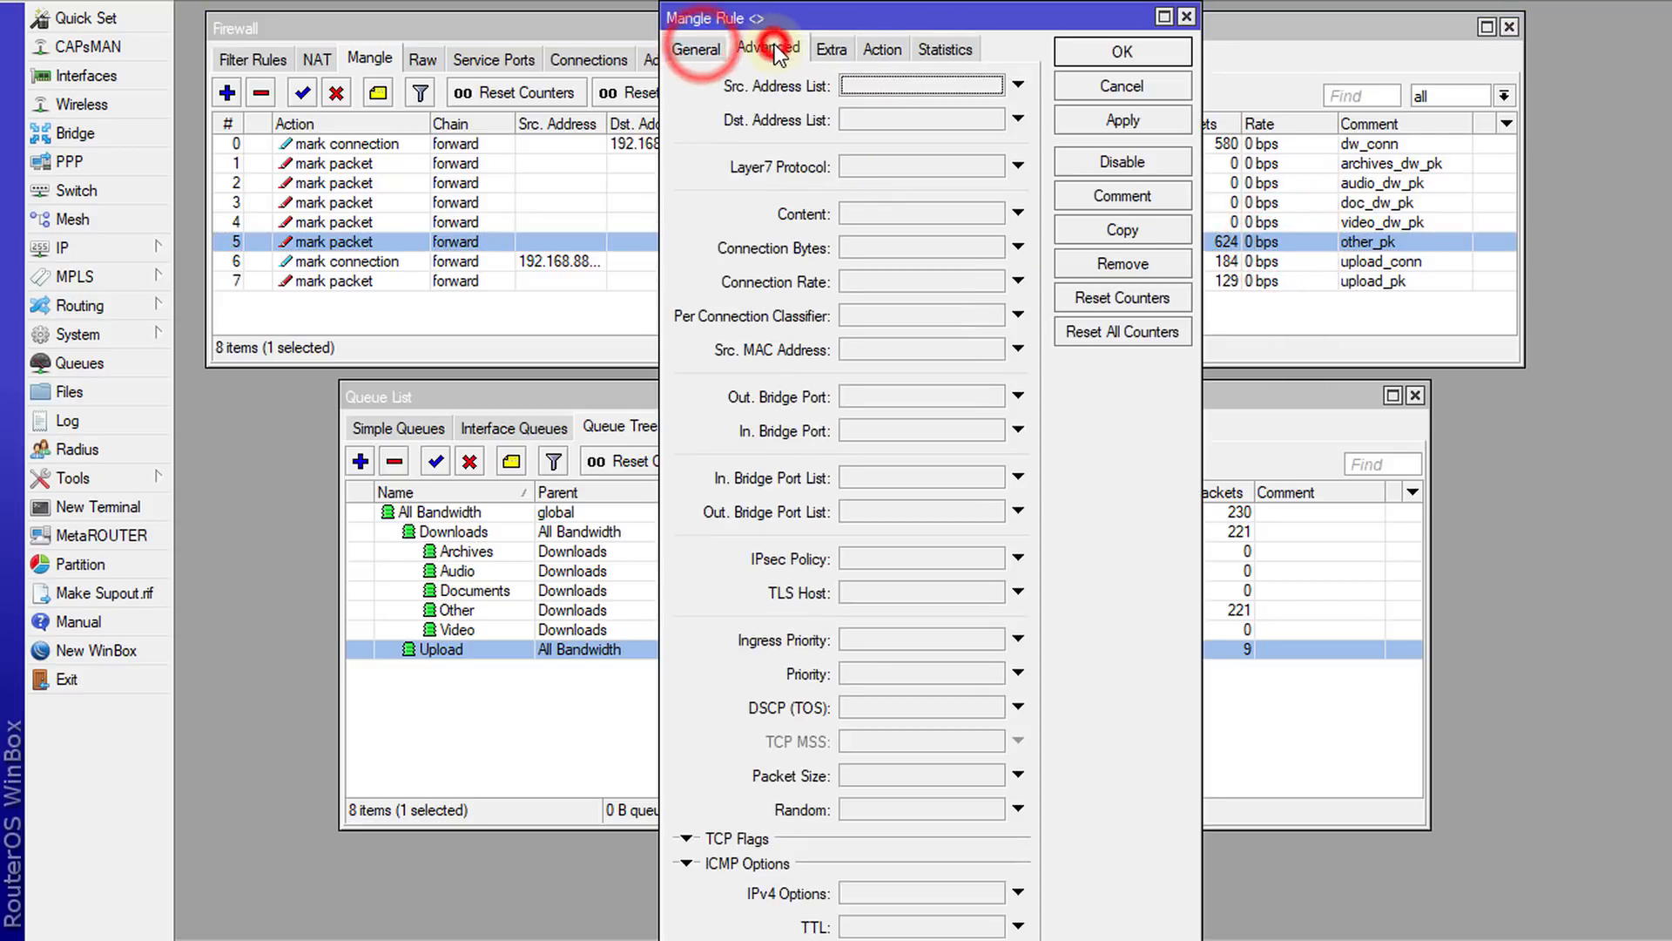
{"action": "left_click", "coordinate": [679, 46]}
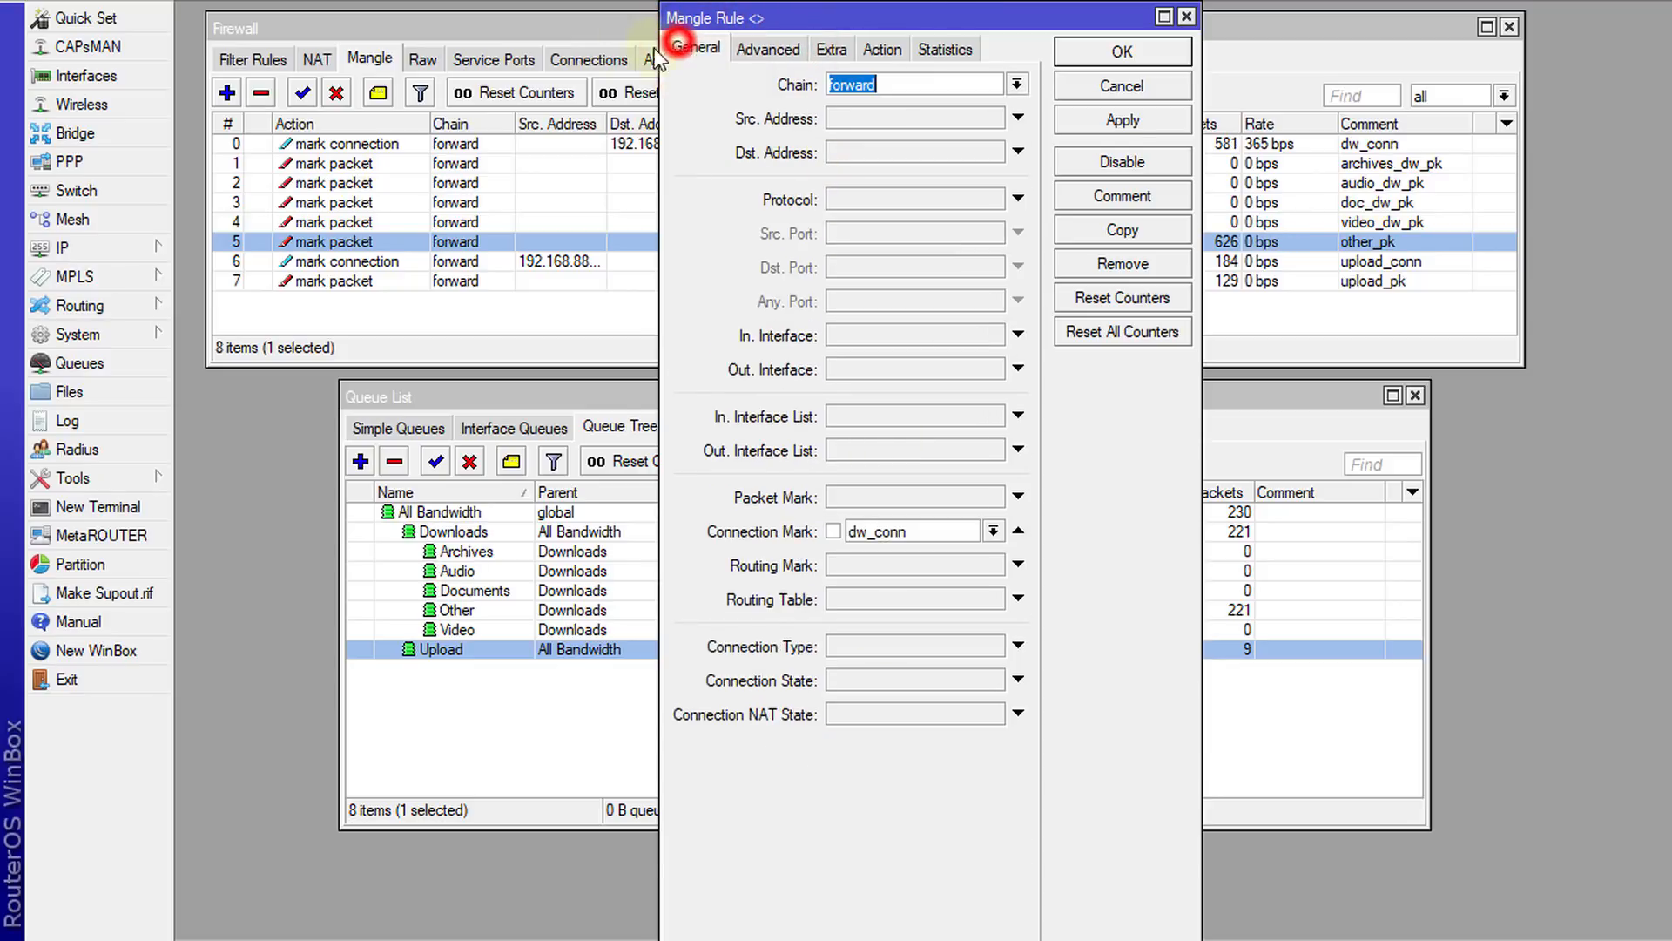
{"action": "left_click", "coordinate": [882, 49]}
{"action": "left_click", "coordinate": [1068, 48]}
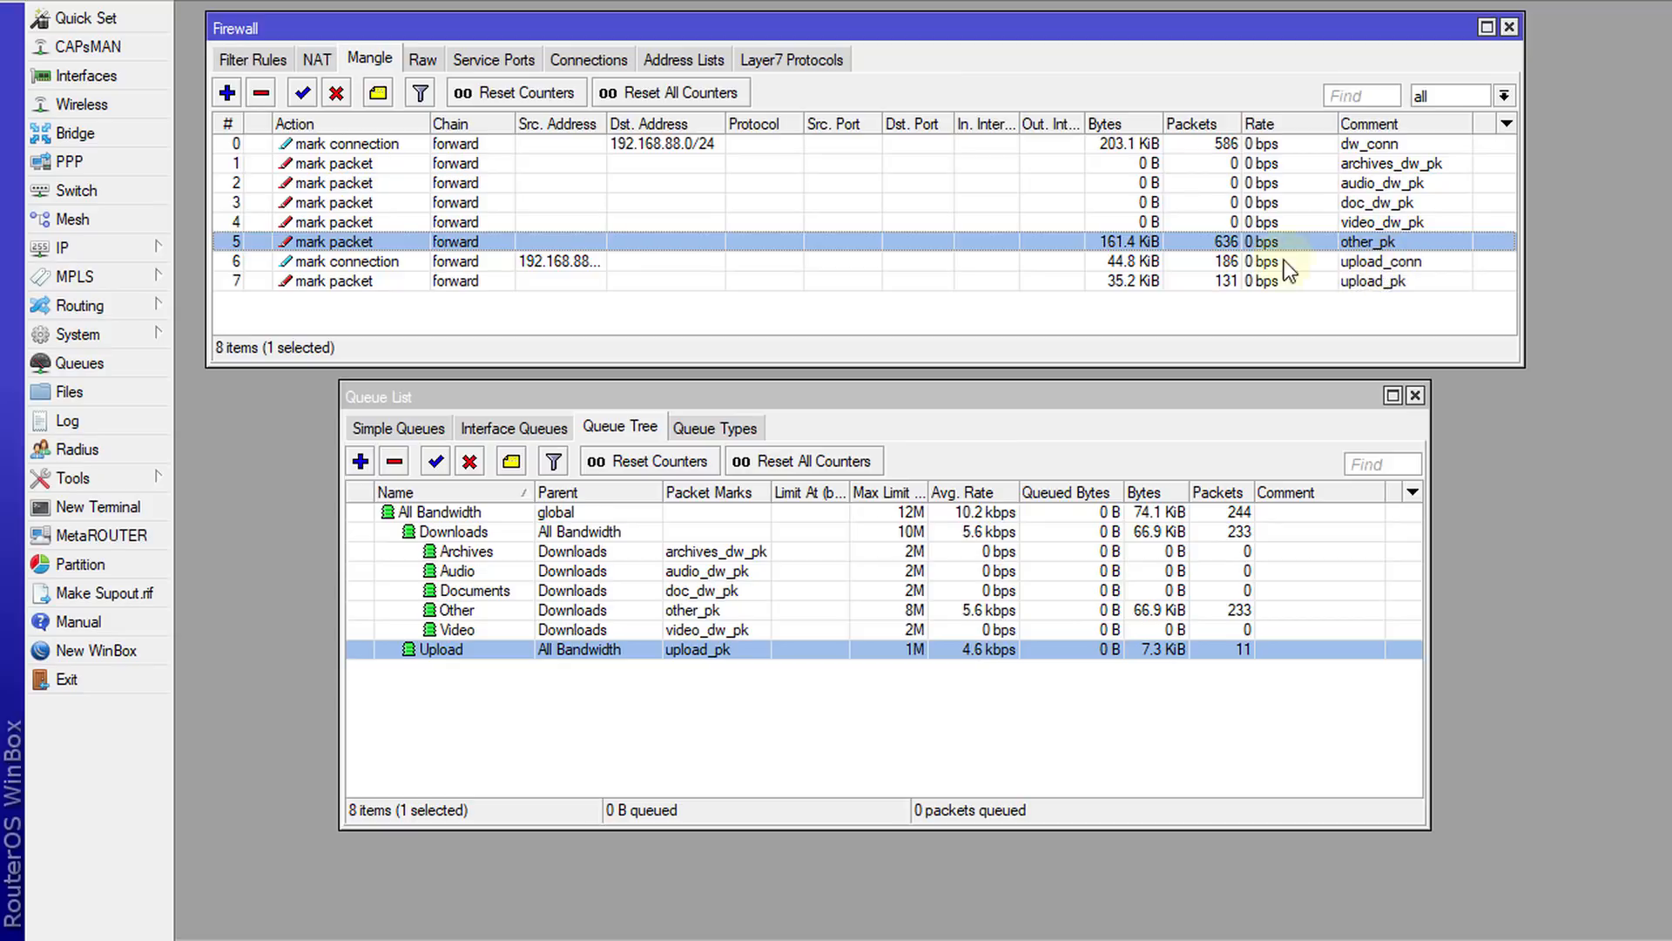
Widen the mangle list's Src. Address column and review the upload_conn and upload_pk rules.
{"action": "left_click", "coordinate": [1209, 259]}
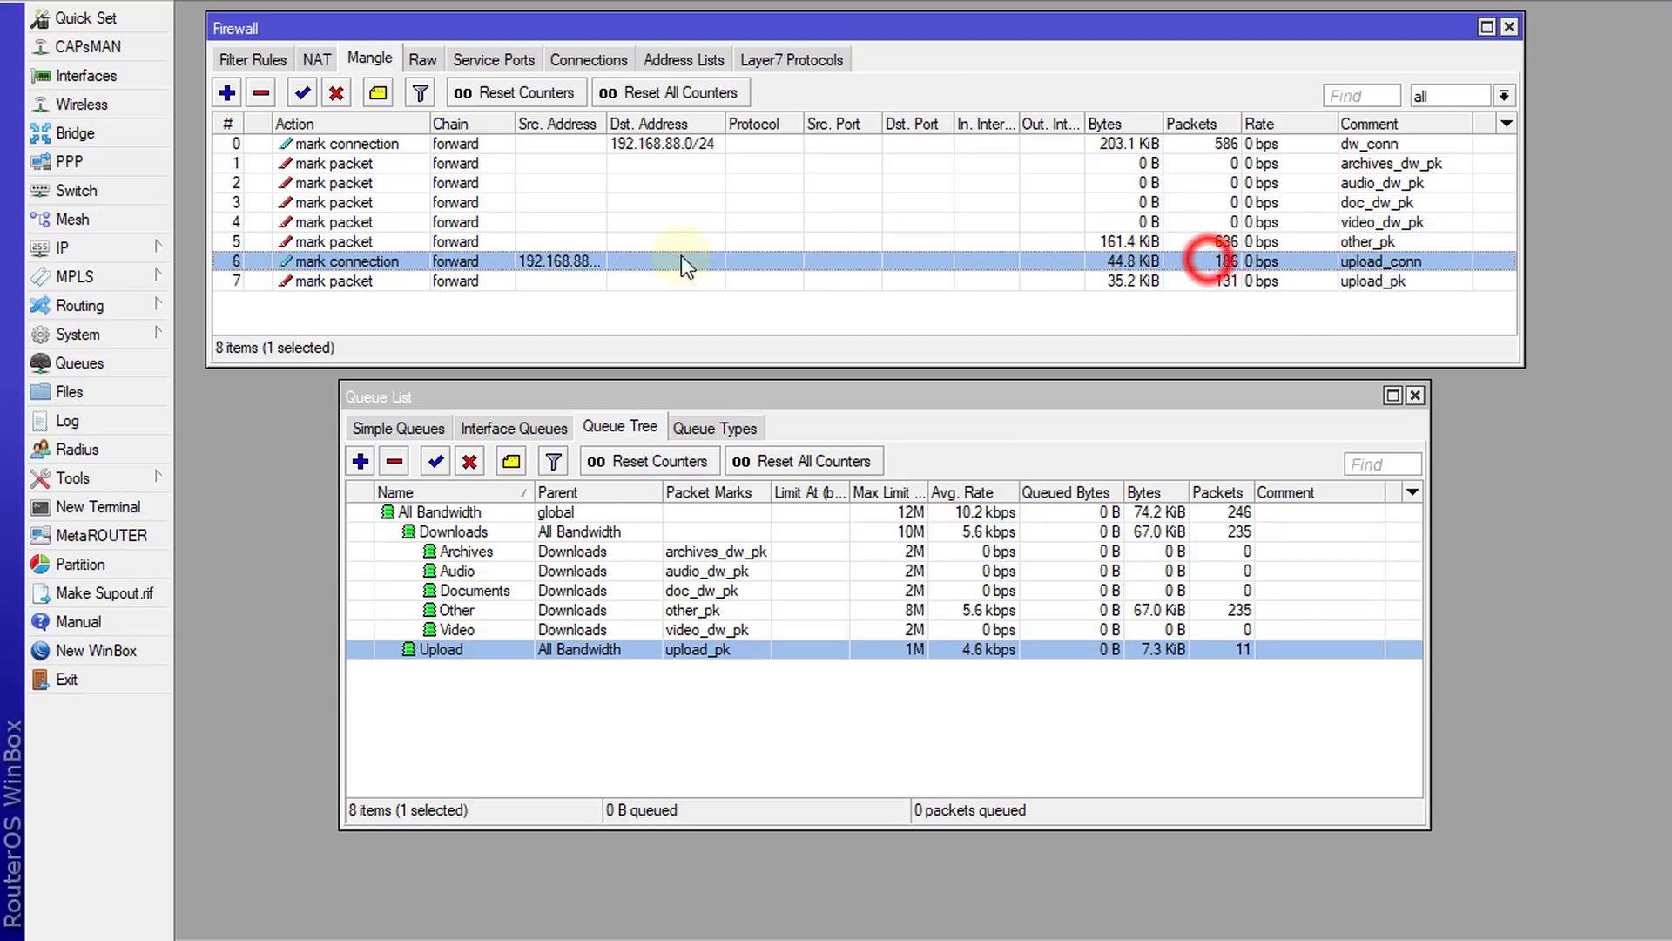
{"action": "double_click", "coordinate": [607, 124]}
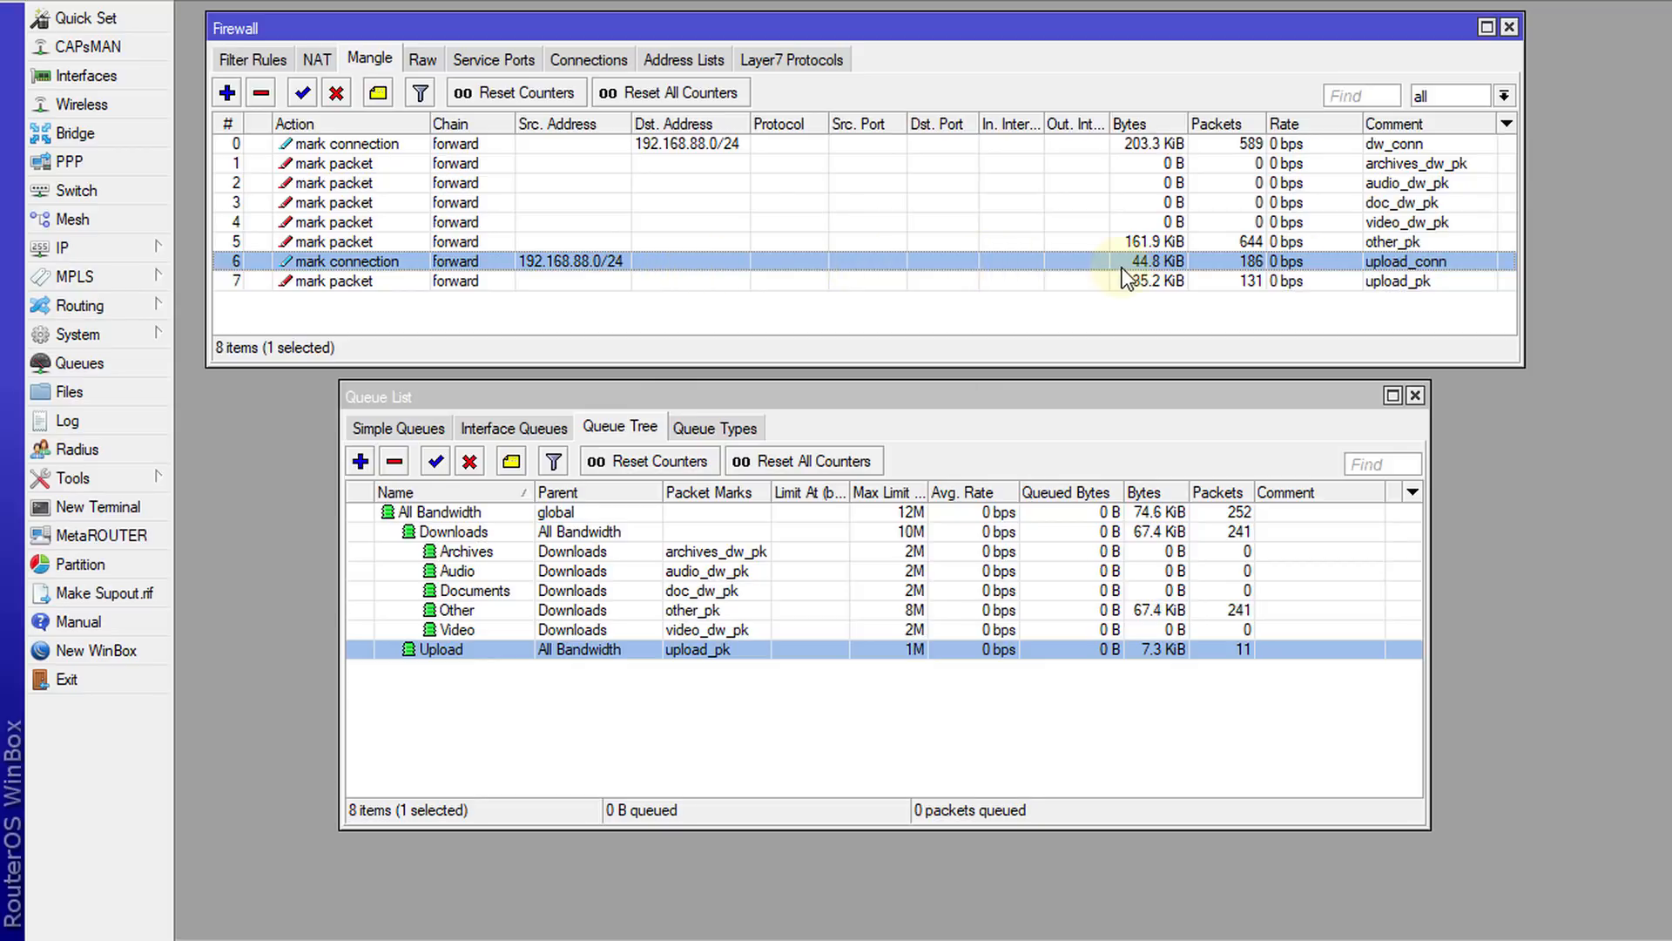
{"action": "left_click", "coordinate": [1172, 285]}
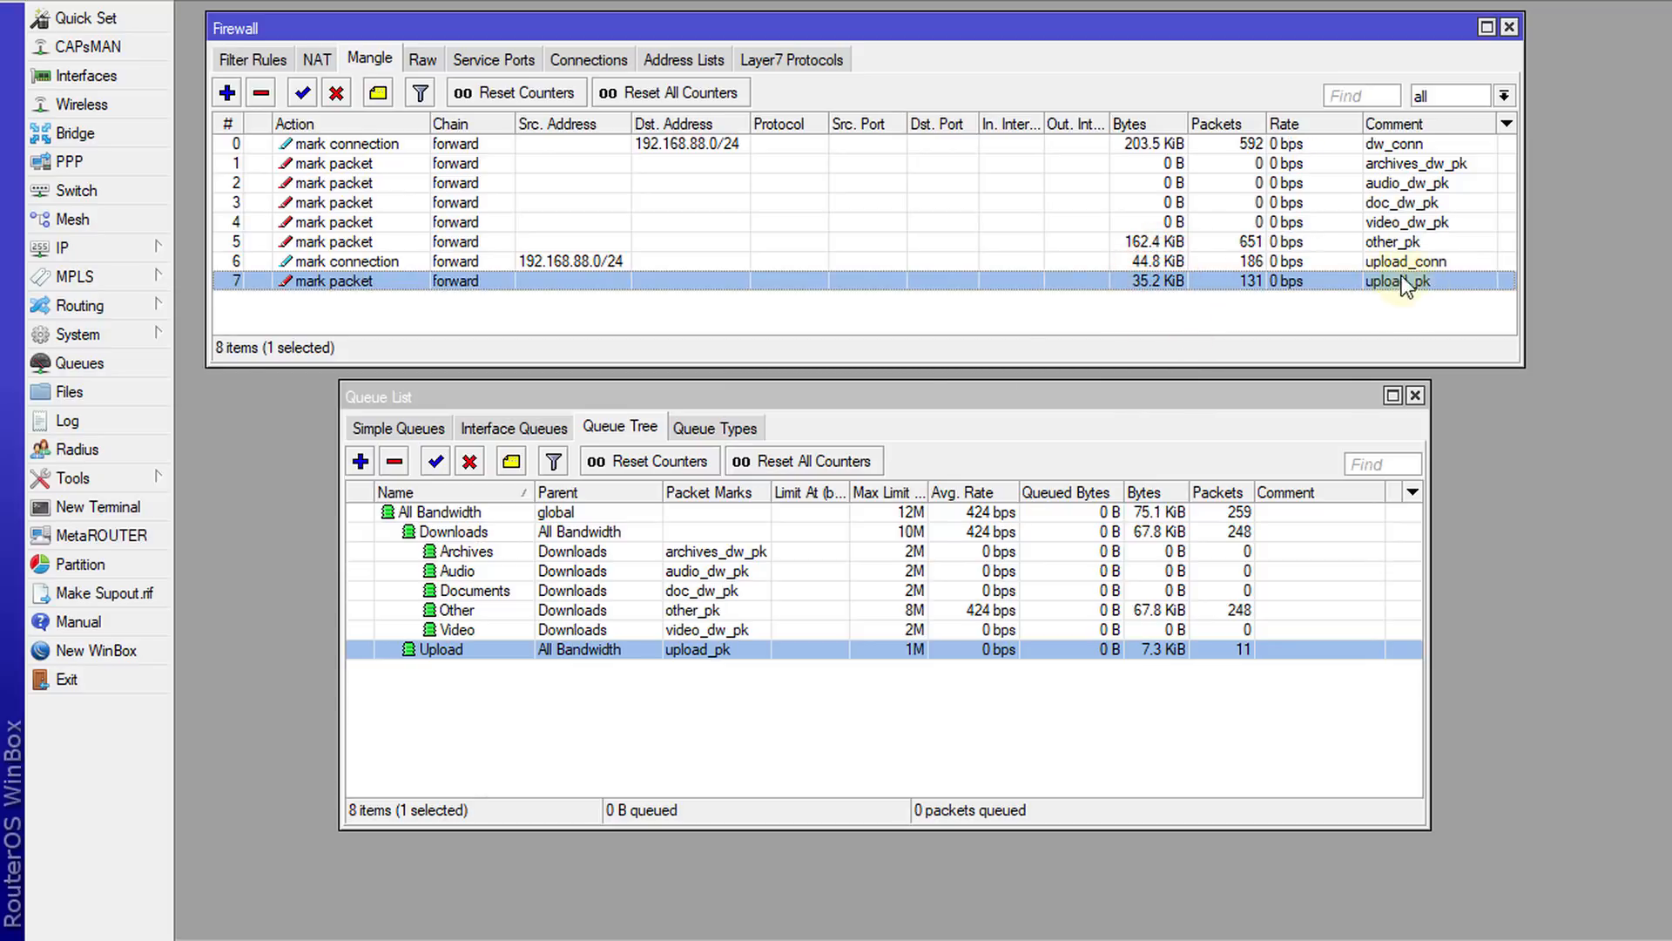
Compare the Max Limit values of the All Bandwidth, Downloads and Upload queues in the queue tree.
{"action": "left_click", "coordinate": [537, 701]}
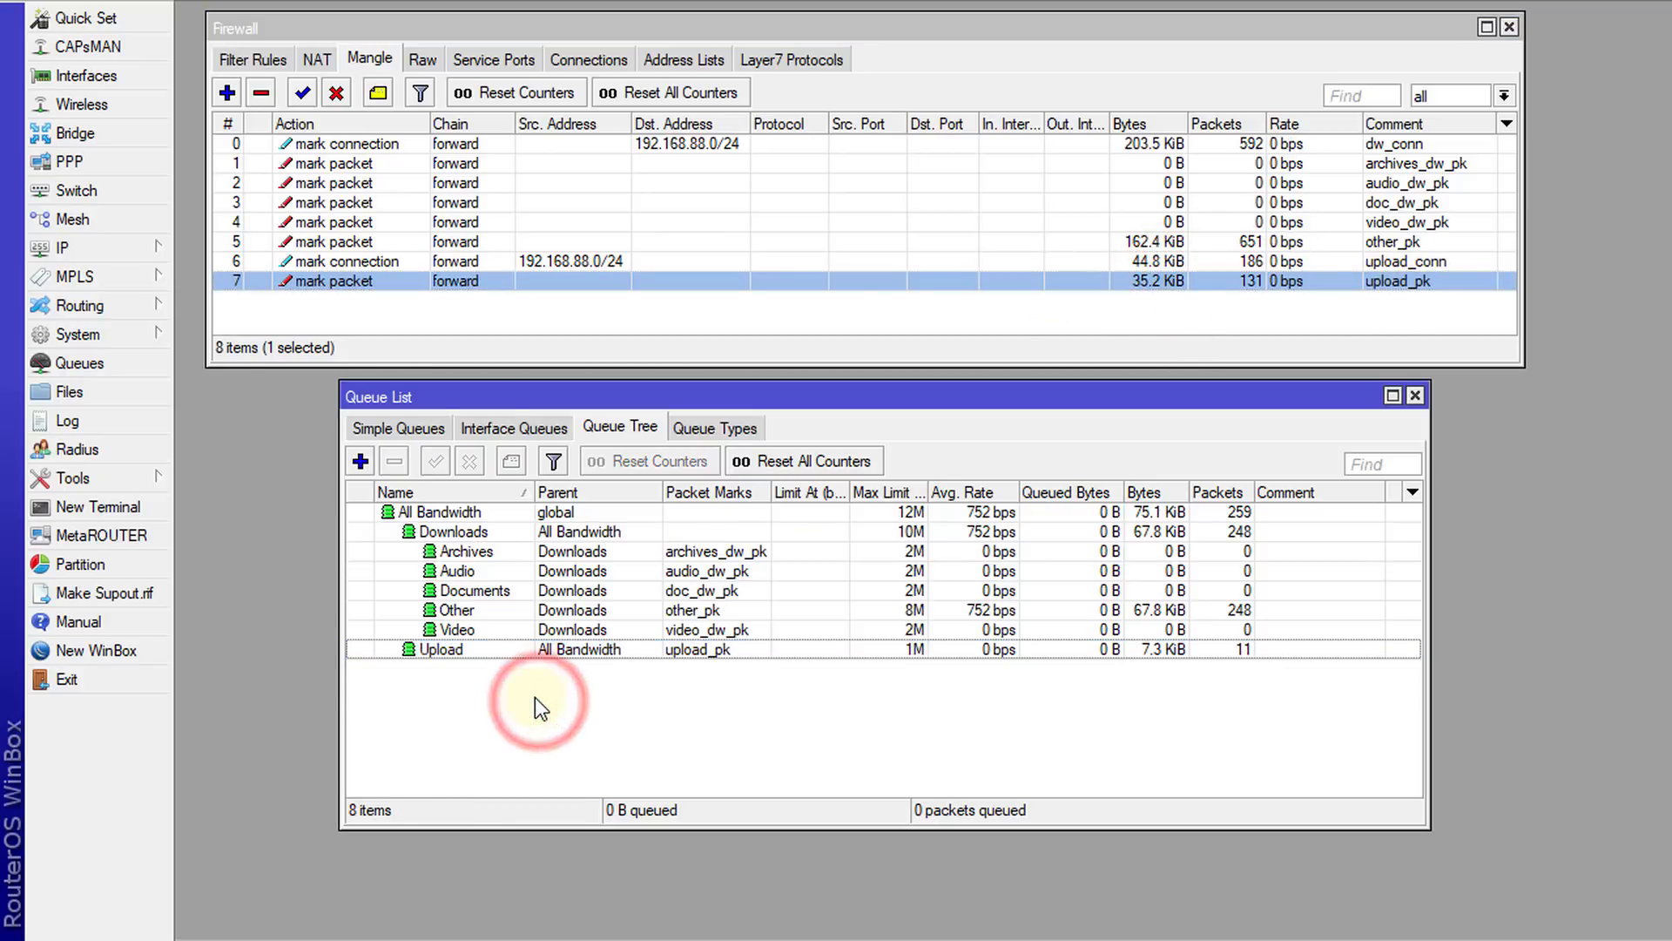
{"action": "left_click", "coordinate": [454, 510]}
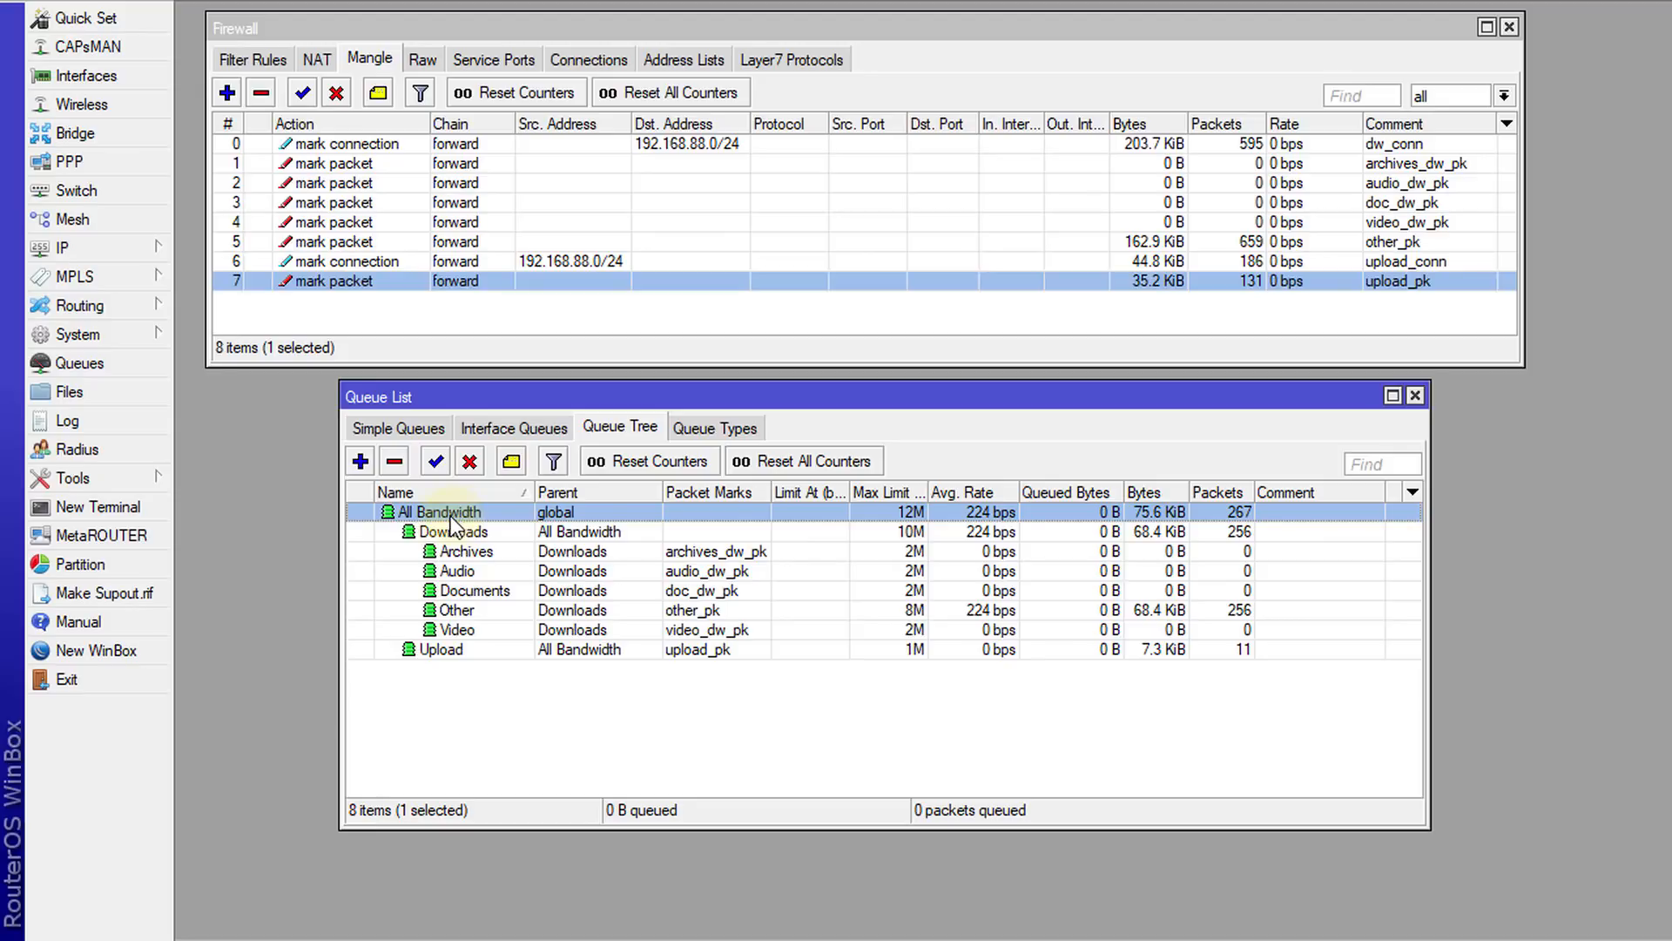
{"action": "left_click", "coordinate": [848, 525]}
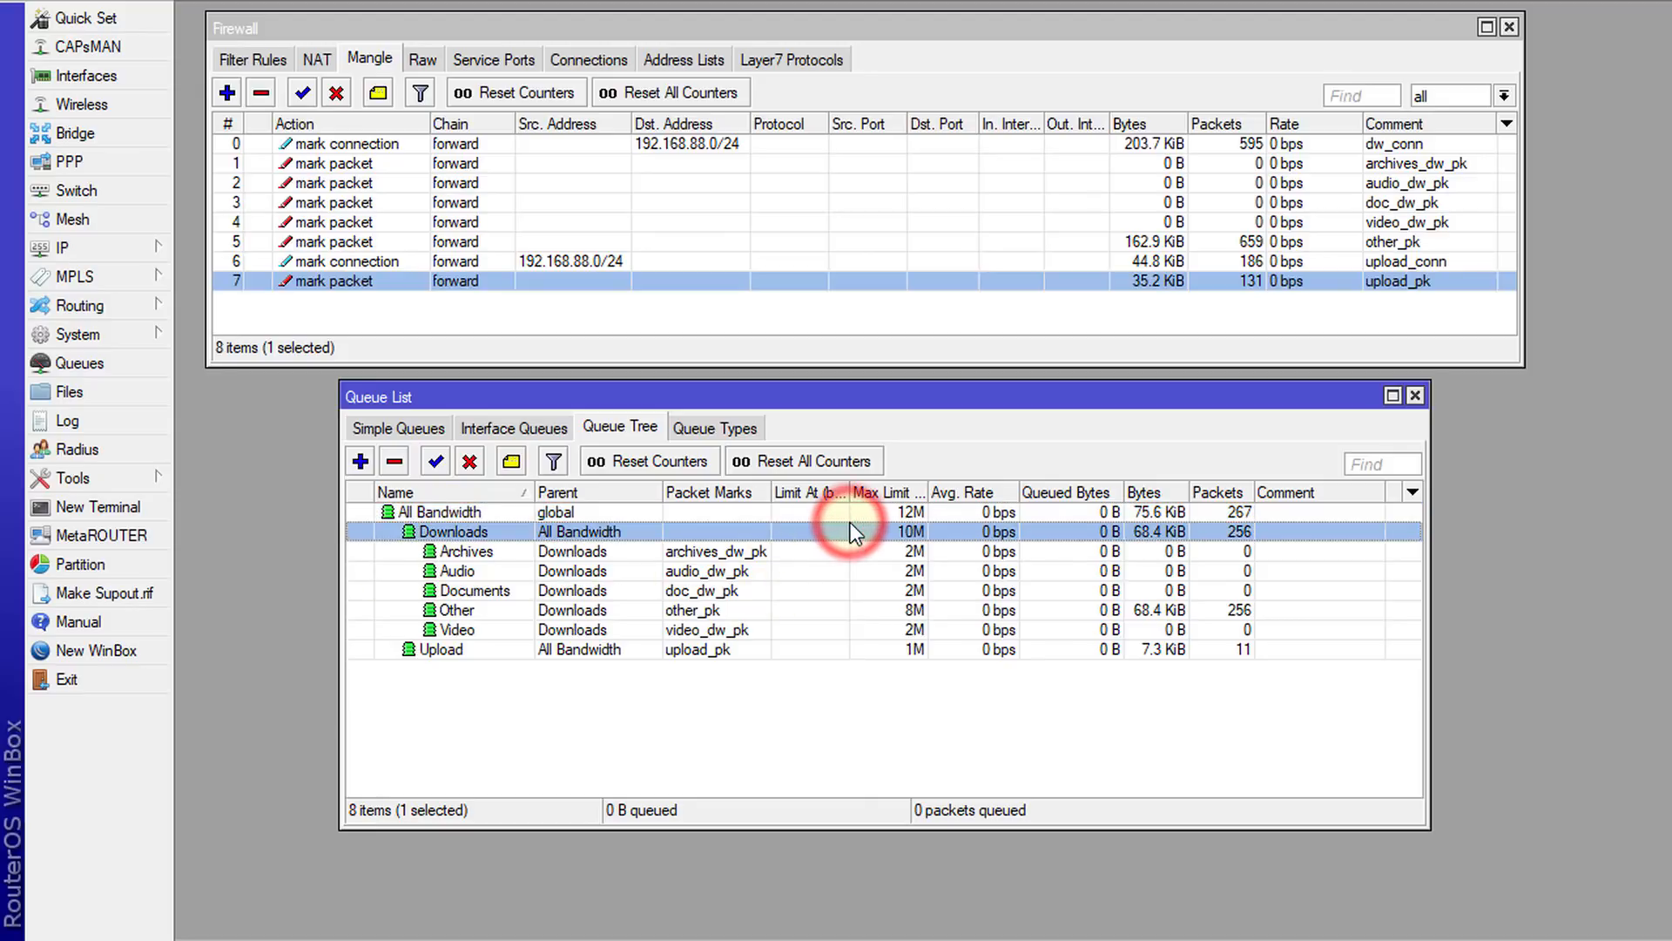
{"action": "left_click", "coordinate": [910, 651]}
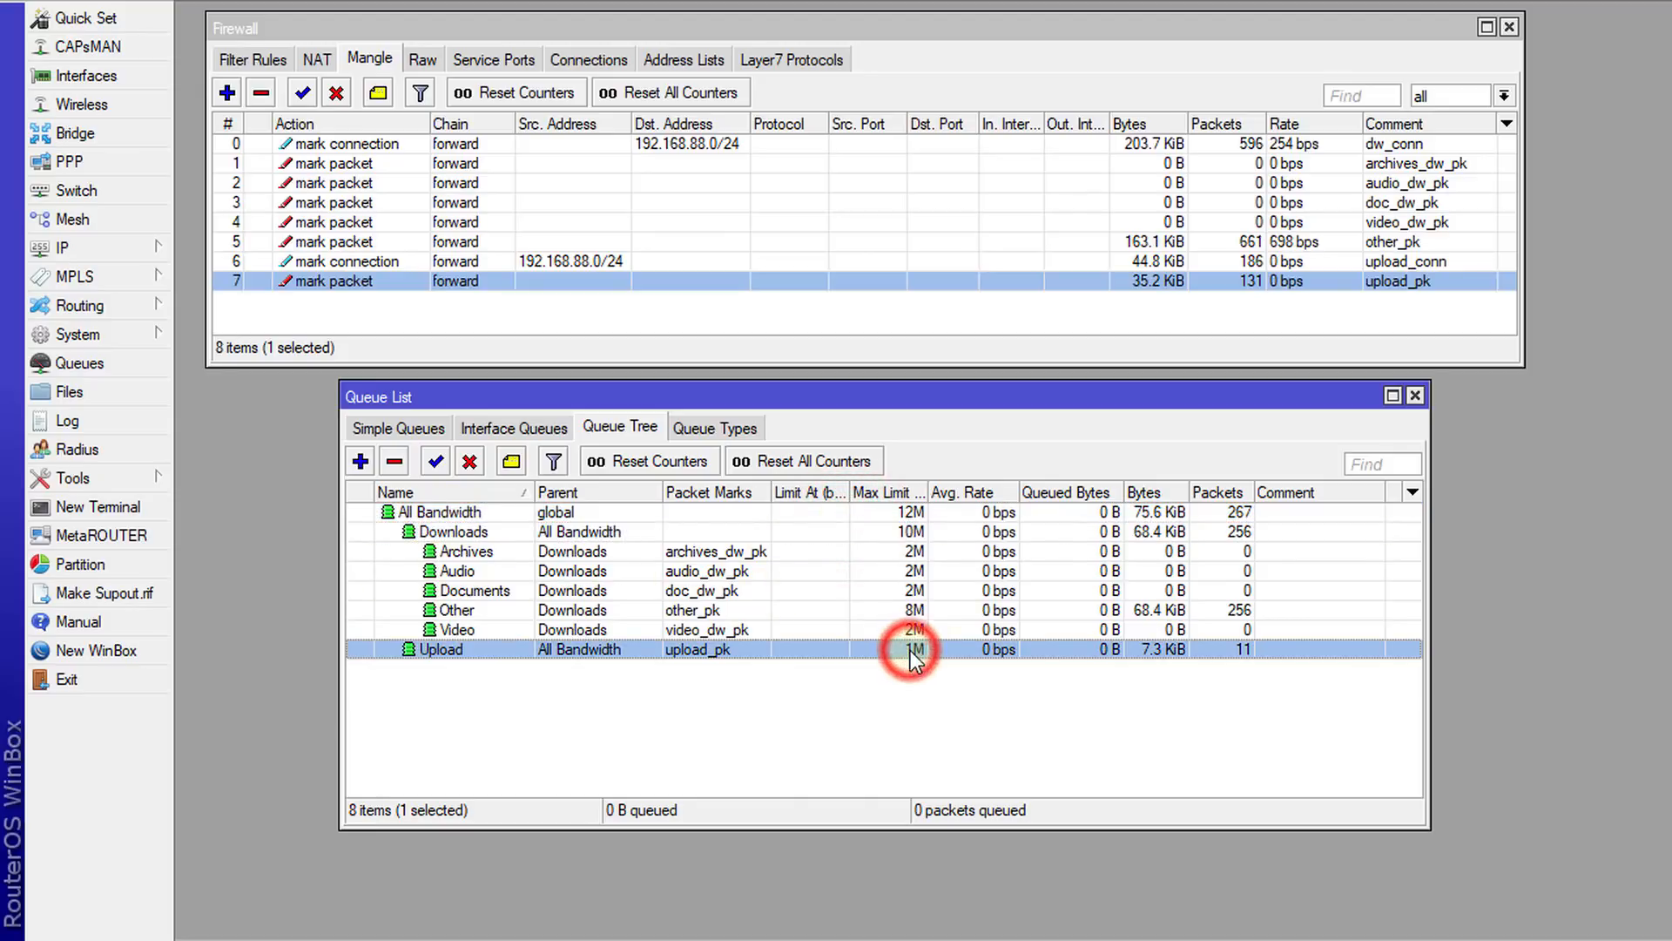
{"action": "left_click", "coordinate": [911, 514]}
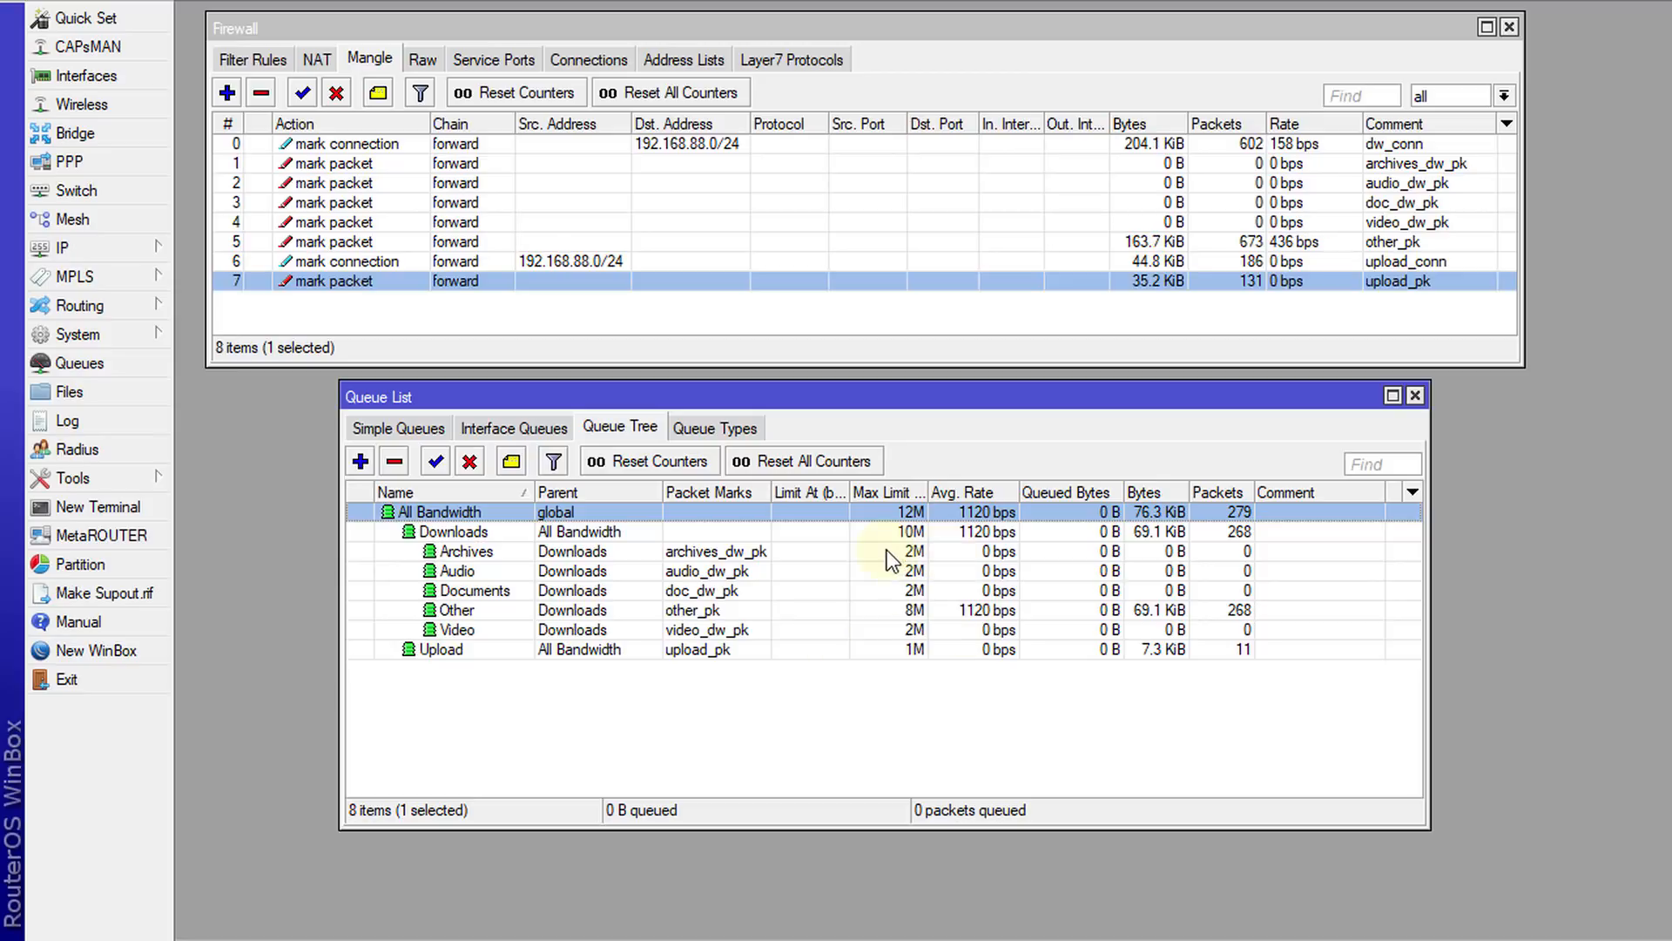
Set the Max Limit of the Downloads queue to 12M and save it.
{"action": "double_click", "coordinate": [911, 531]}
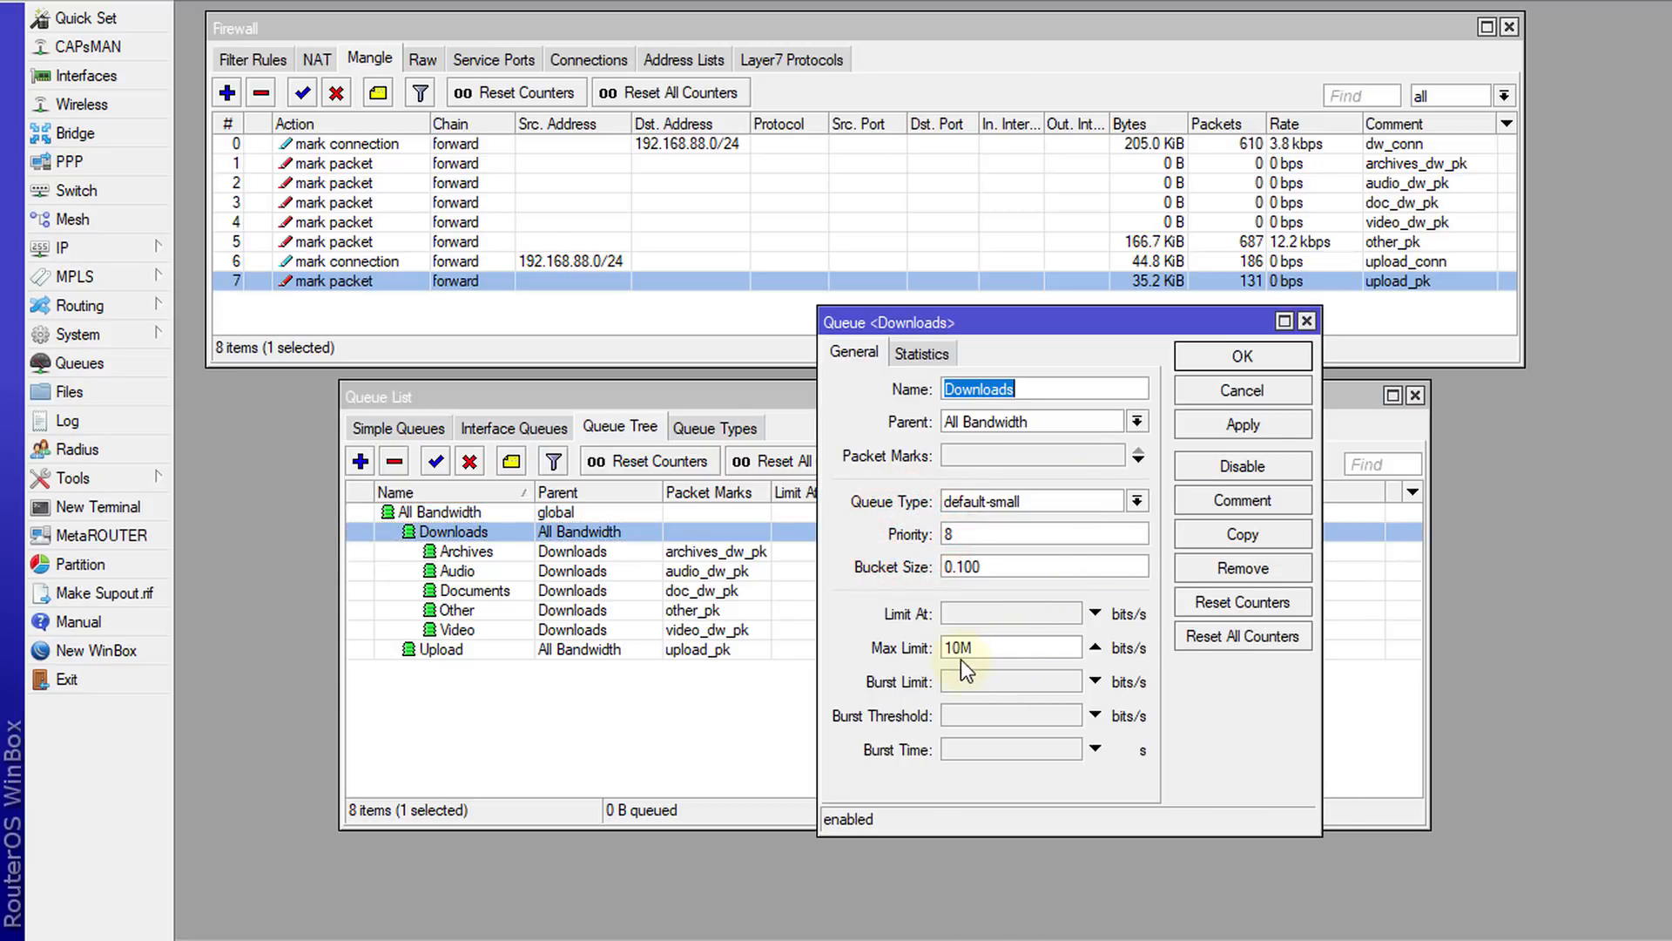
{"action": "left_click_drag", "start_coordinate": [958, 648], "coordinate": [945, 648]}
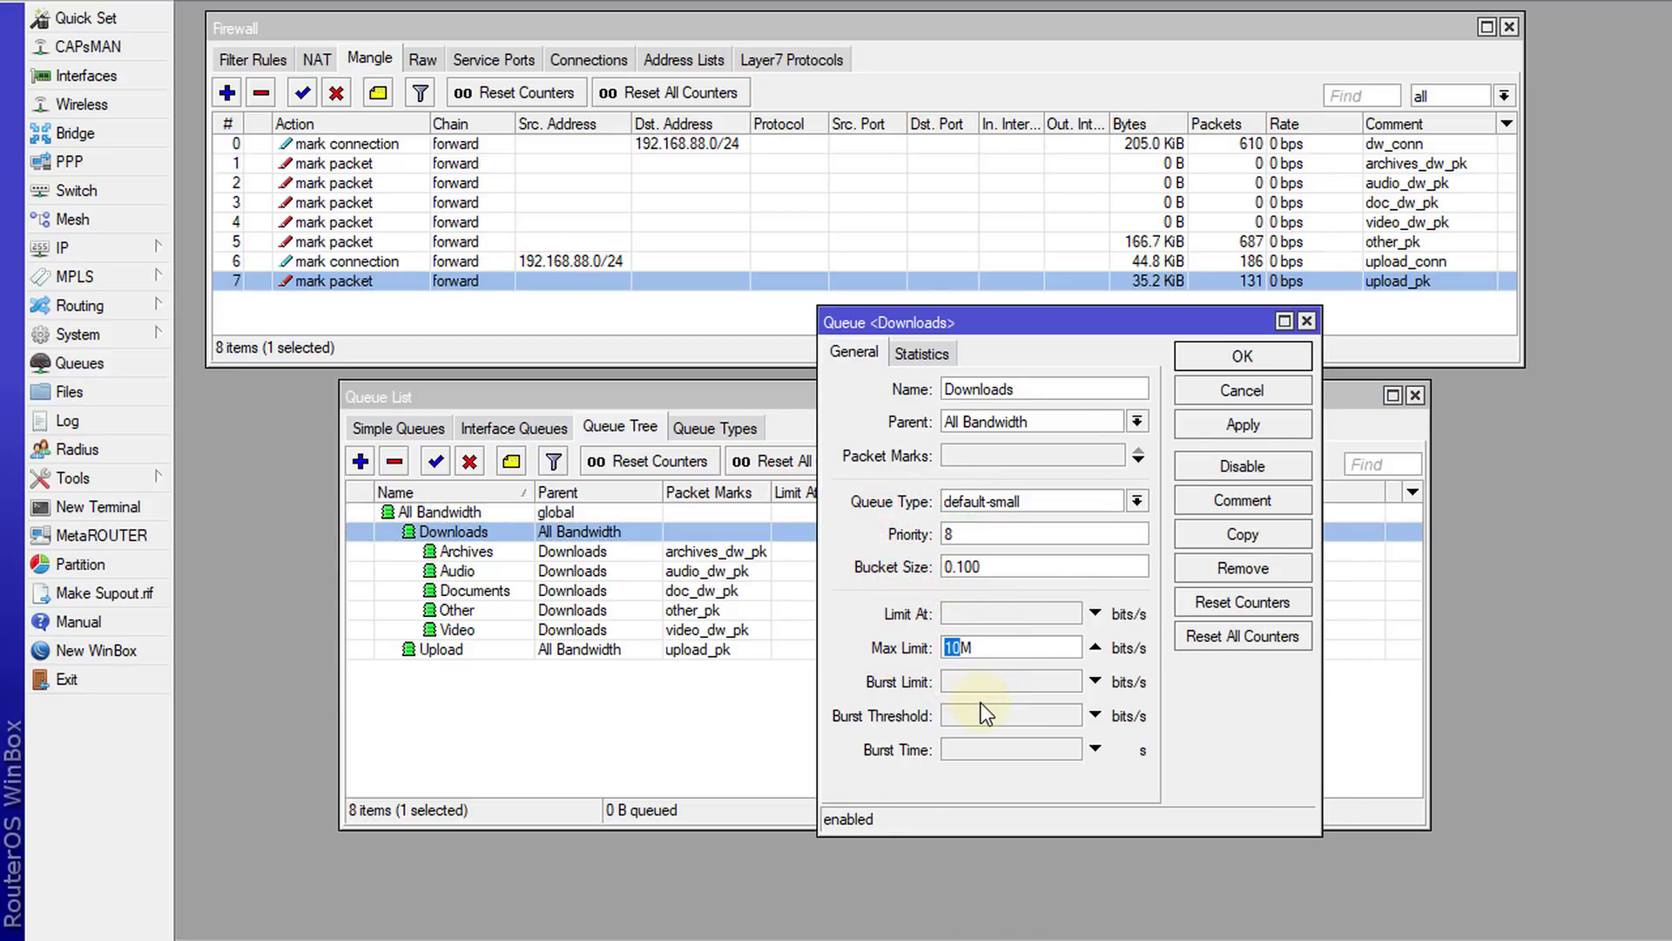
{"action": "type", "text": "12"}
{"action": "left_click", "coordinate": [1216, 359]}
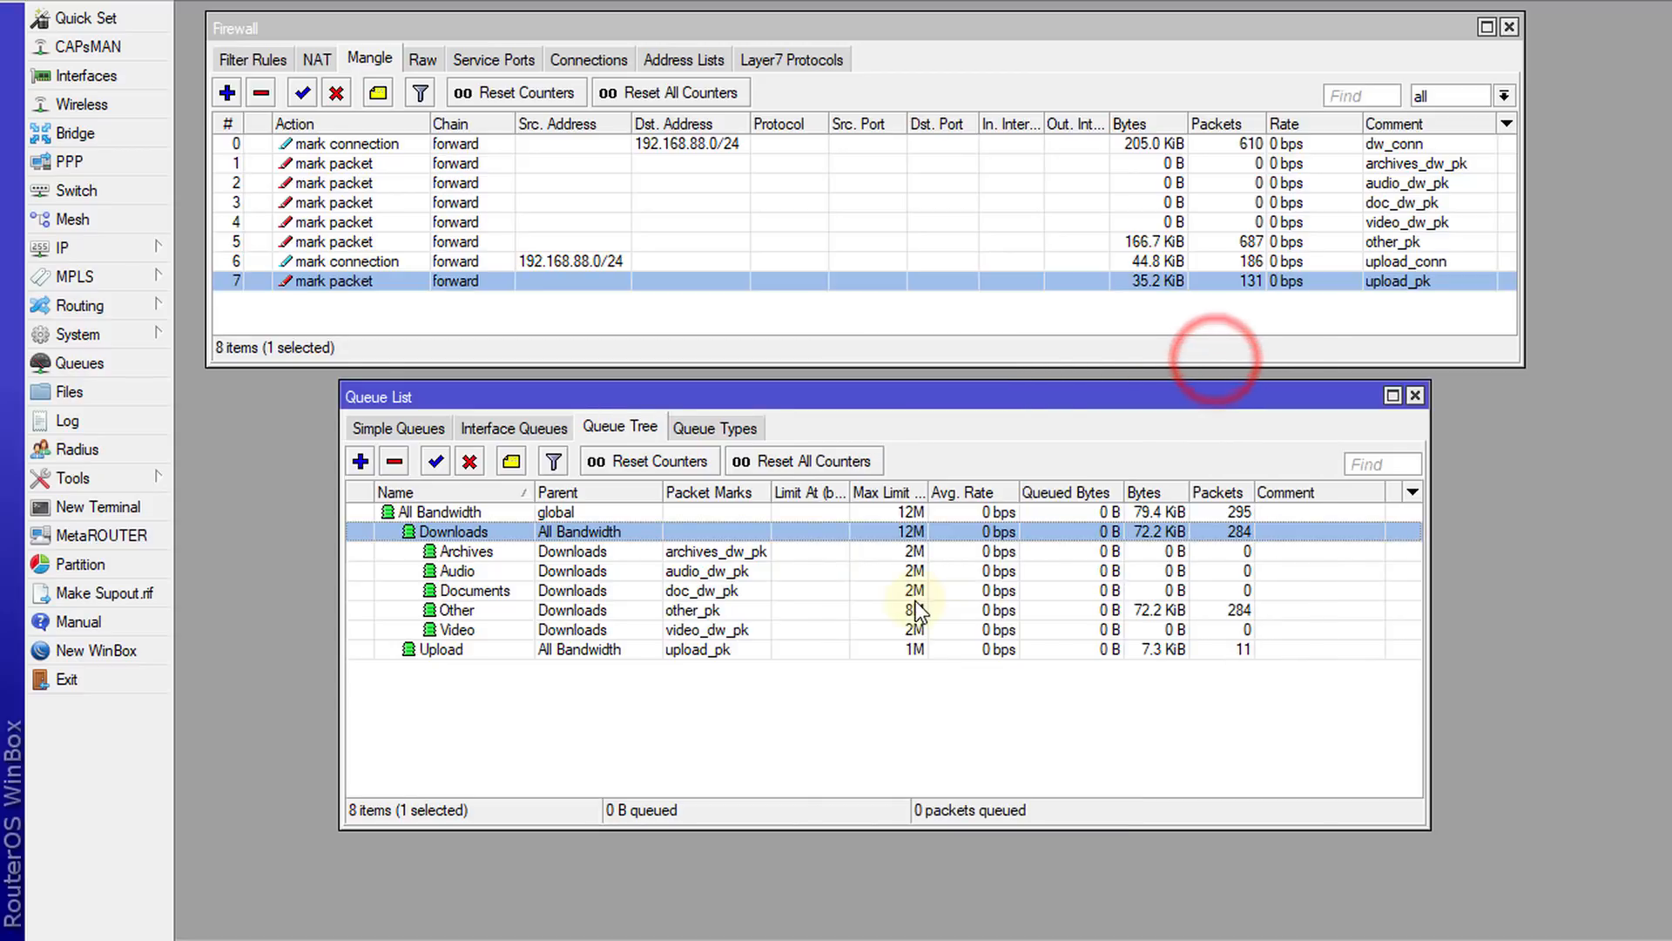
Recheck the All Bandwidth and Downloads limits, and reset all counters of the queue tree and the mangle rules.
{"action": "left_click", "coordinate": [834, 513]}
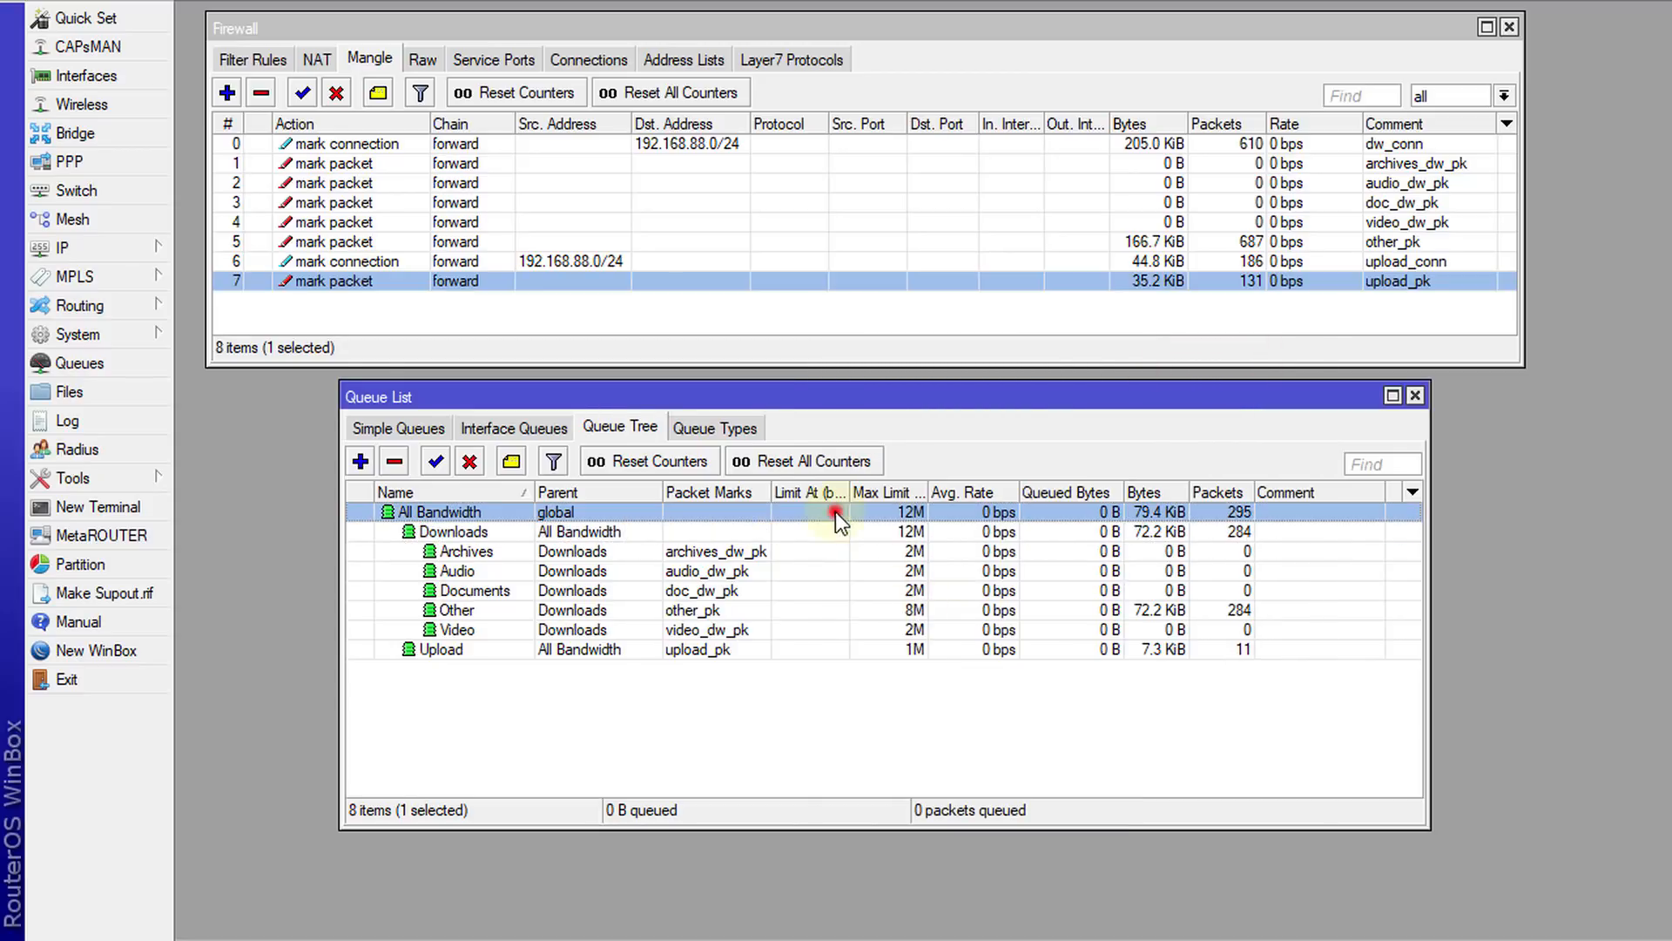
{"action": "left_click", "coordinate": [896, 533]}
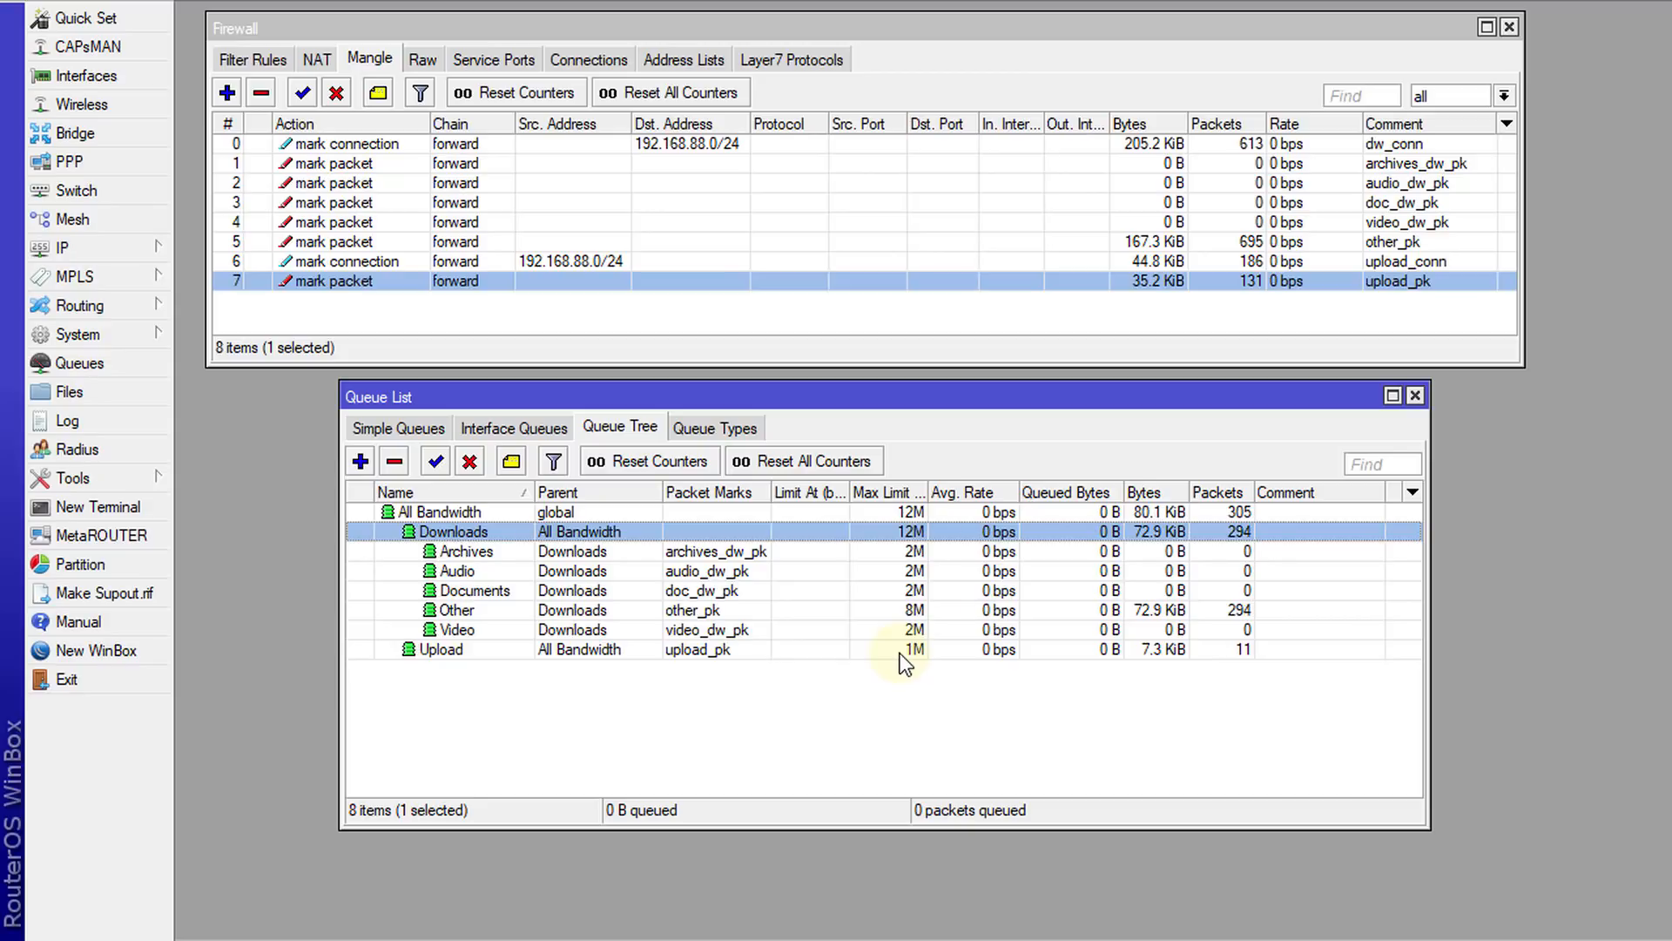
{"action": "left_click", "coordinate": [890, 511]}
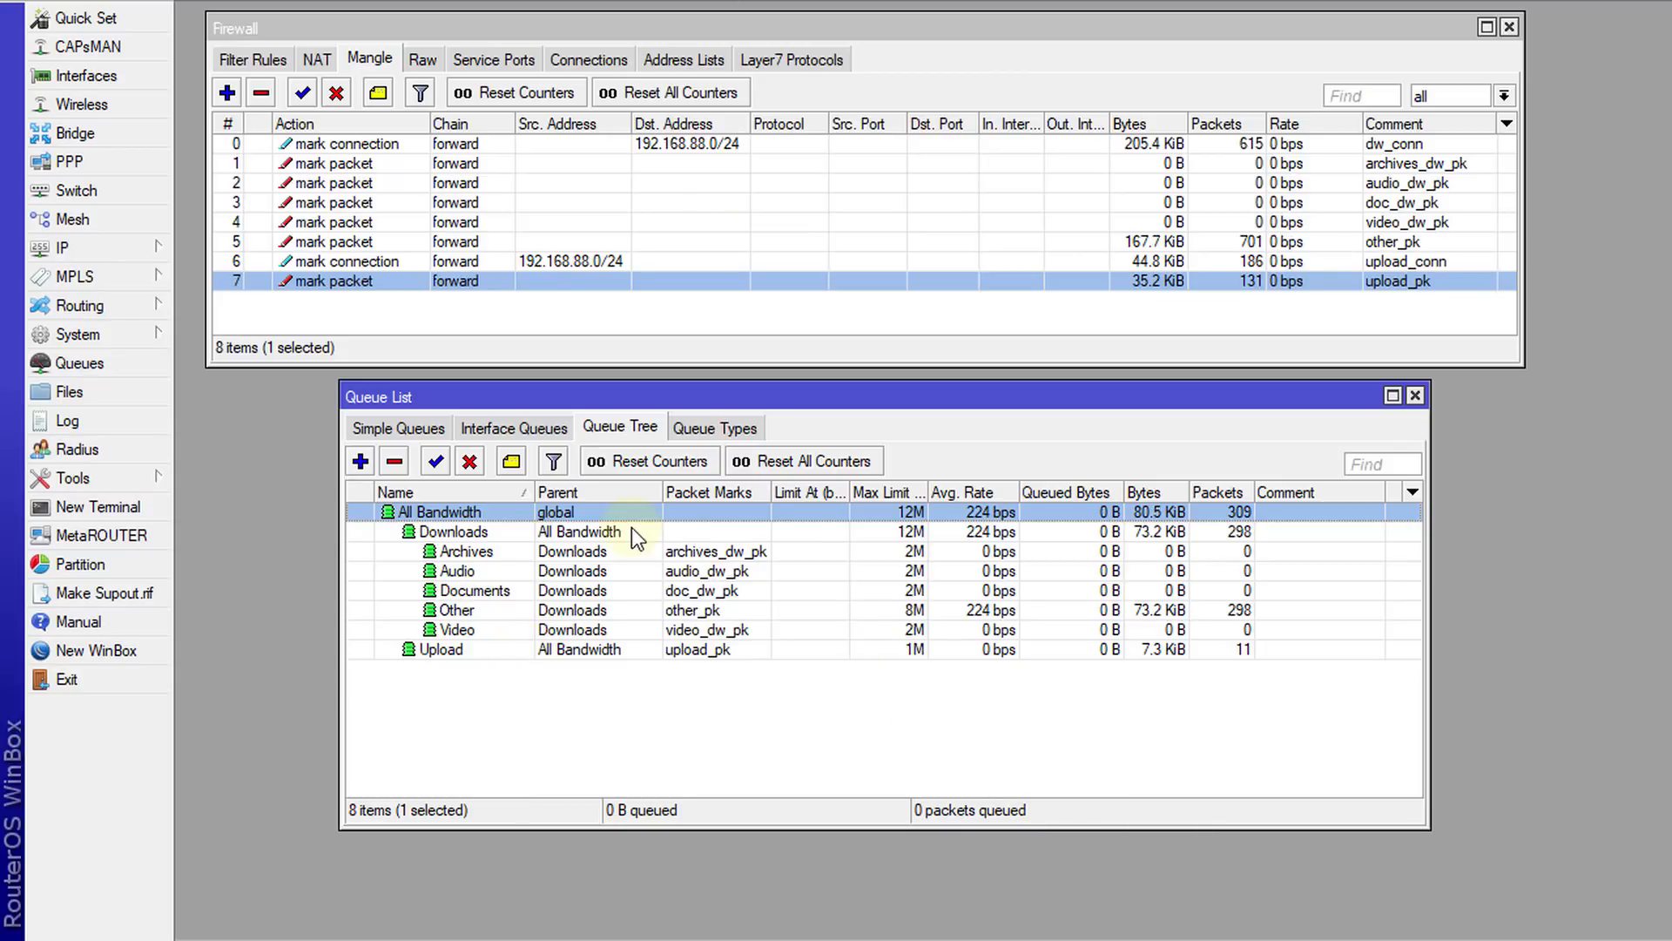
{"action": "left_click", "coordinate": [764, 467]}
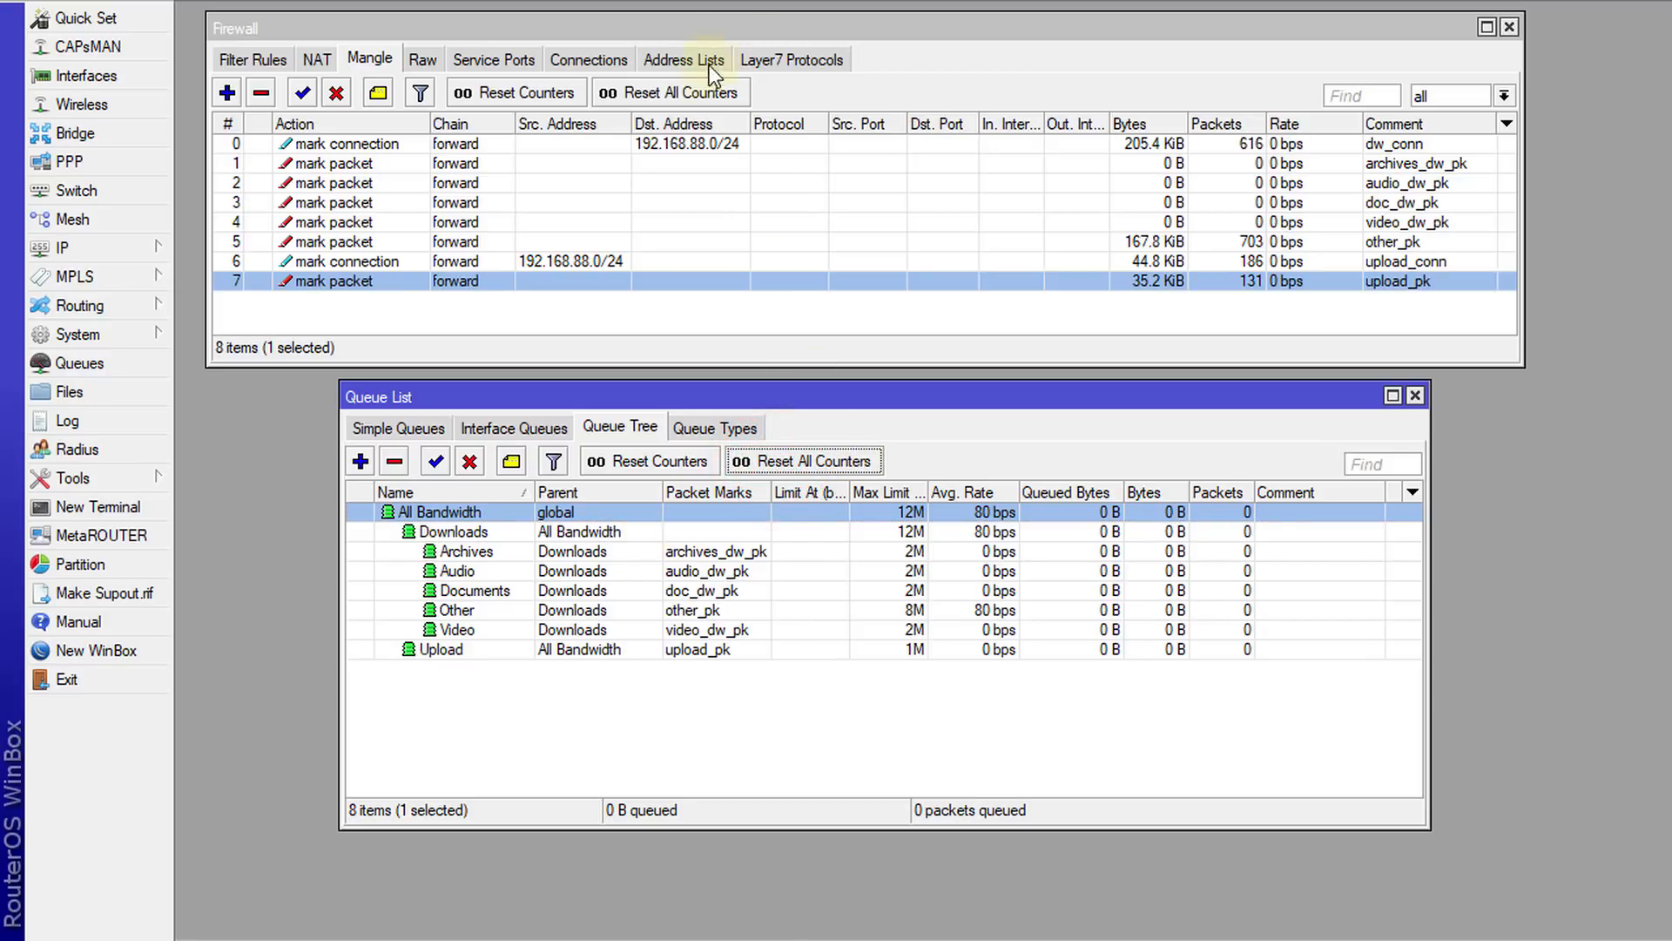
{"action": "left_click", "coordinate": [710, 92]}
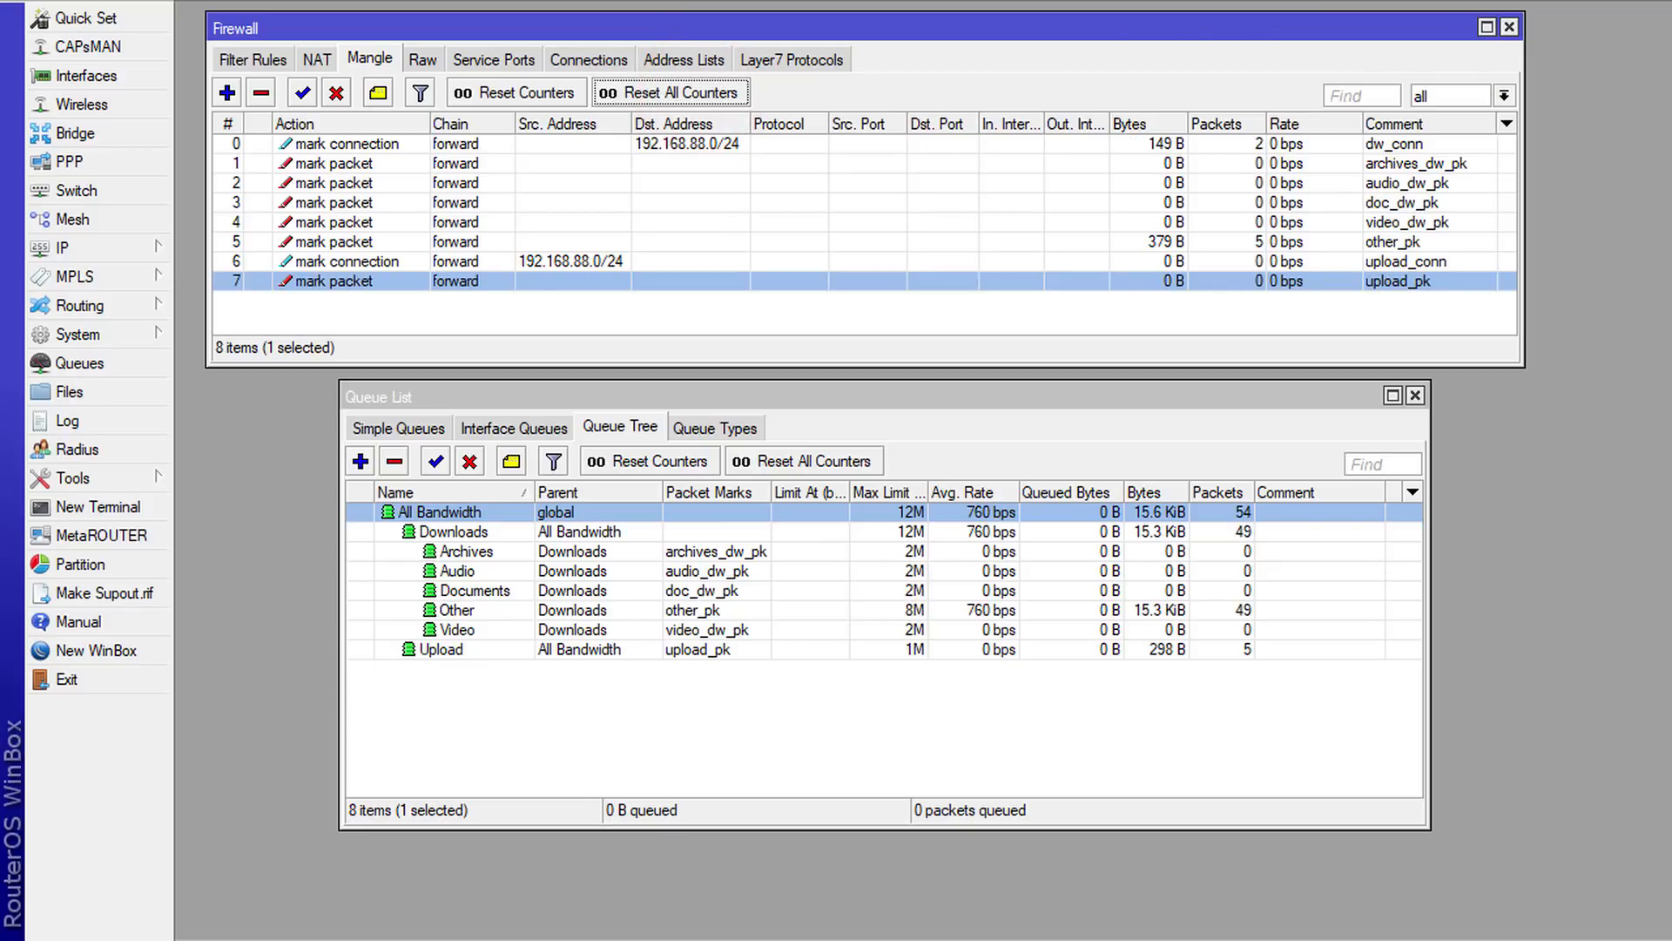
Switch to the Edge browser and start the 1GB.zip test download over IPv4 port 80 from thinkbroadband.
{"action": "key", "text": "alt+Tab"}
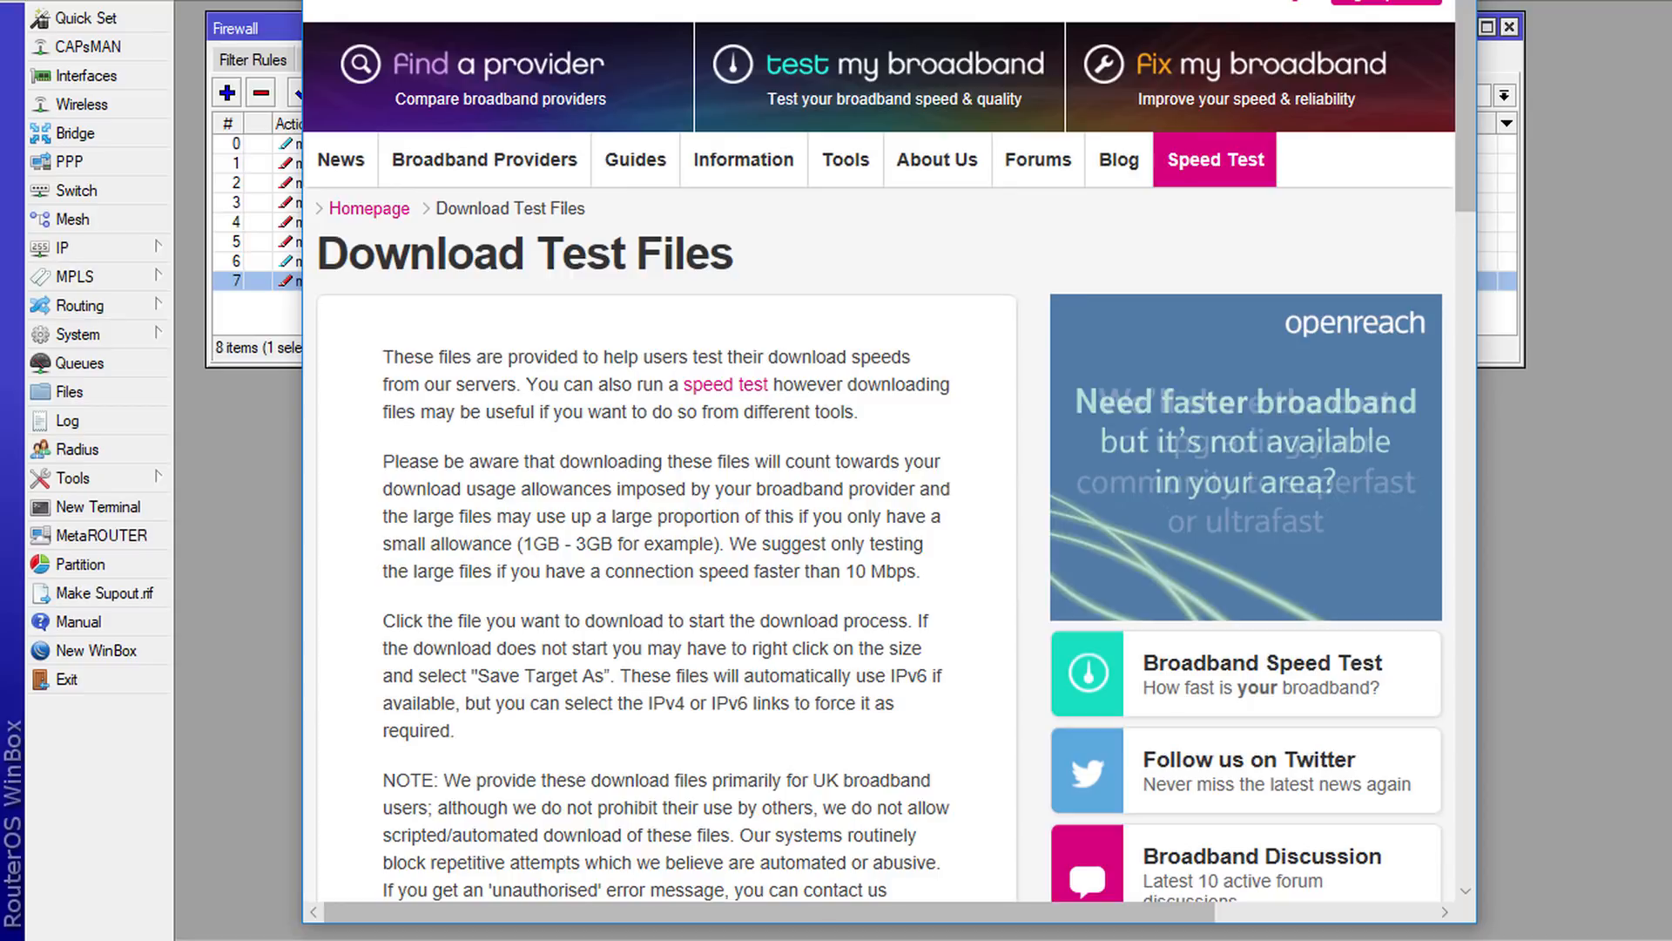
{"action": "left_click_drag", "start_coordinate": [1276, 0], "coordinate": [1237, 30]}
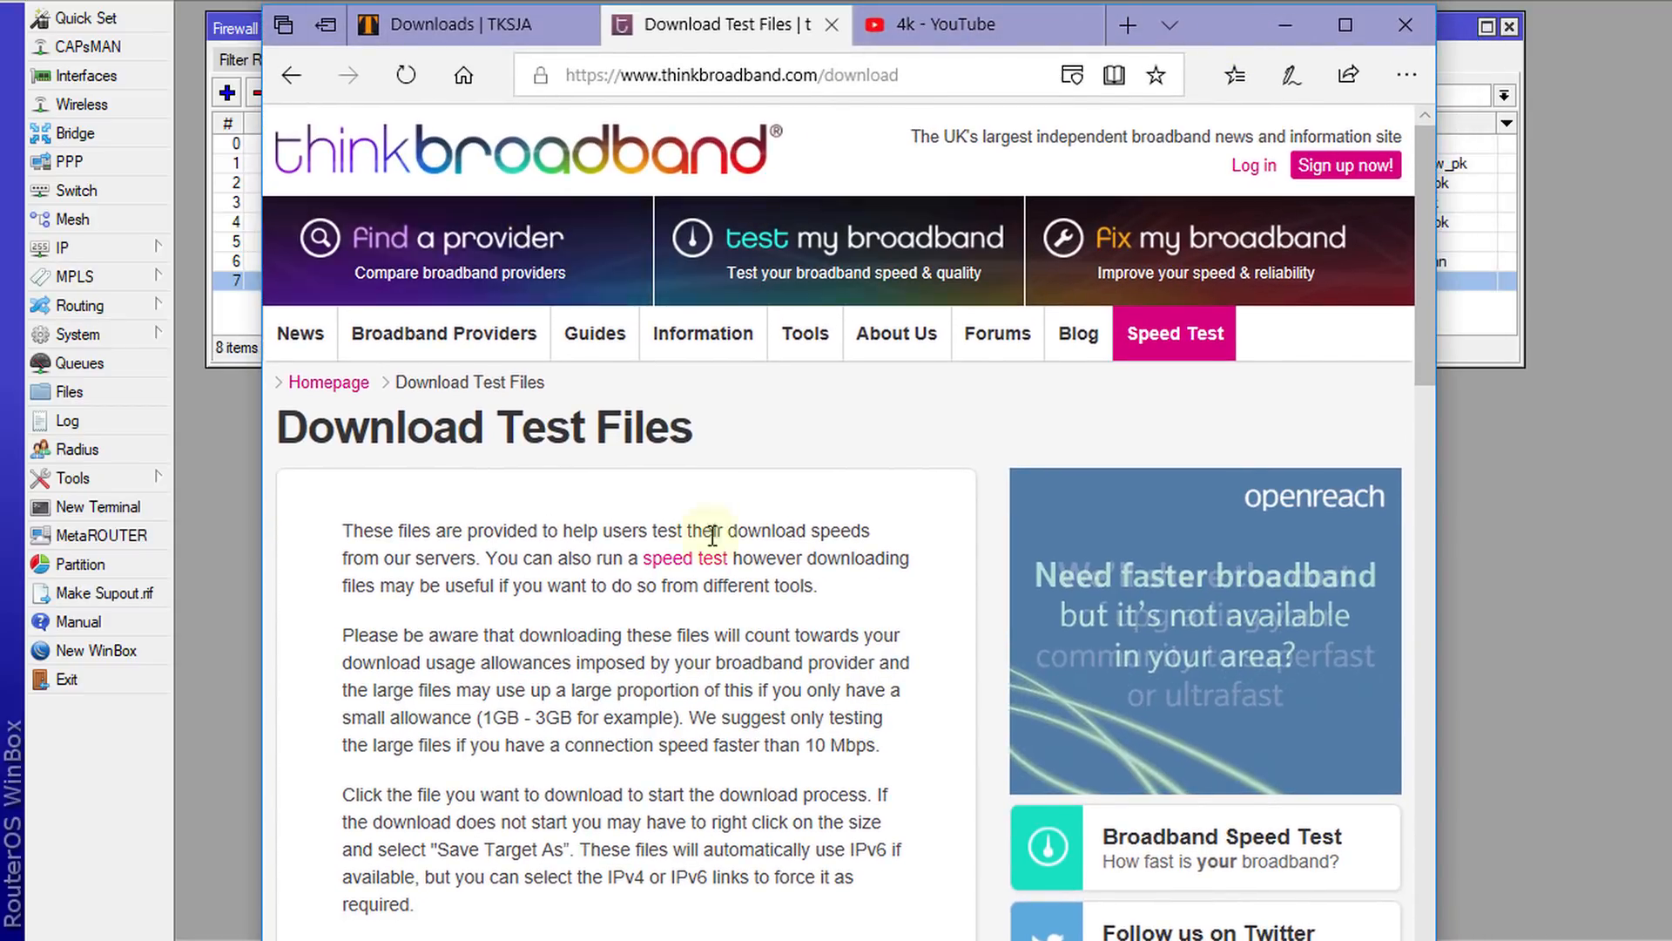
{"action": "scroll", "coordinate": [692, 467], "scroll_direction": "down", "scroll_amount": 5}
{"action": "scroll", "coordinate": [584, 400], "scroll_direction": "down", "scroll_amount": 2}
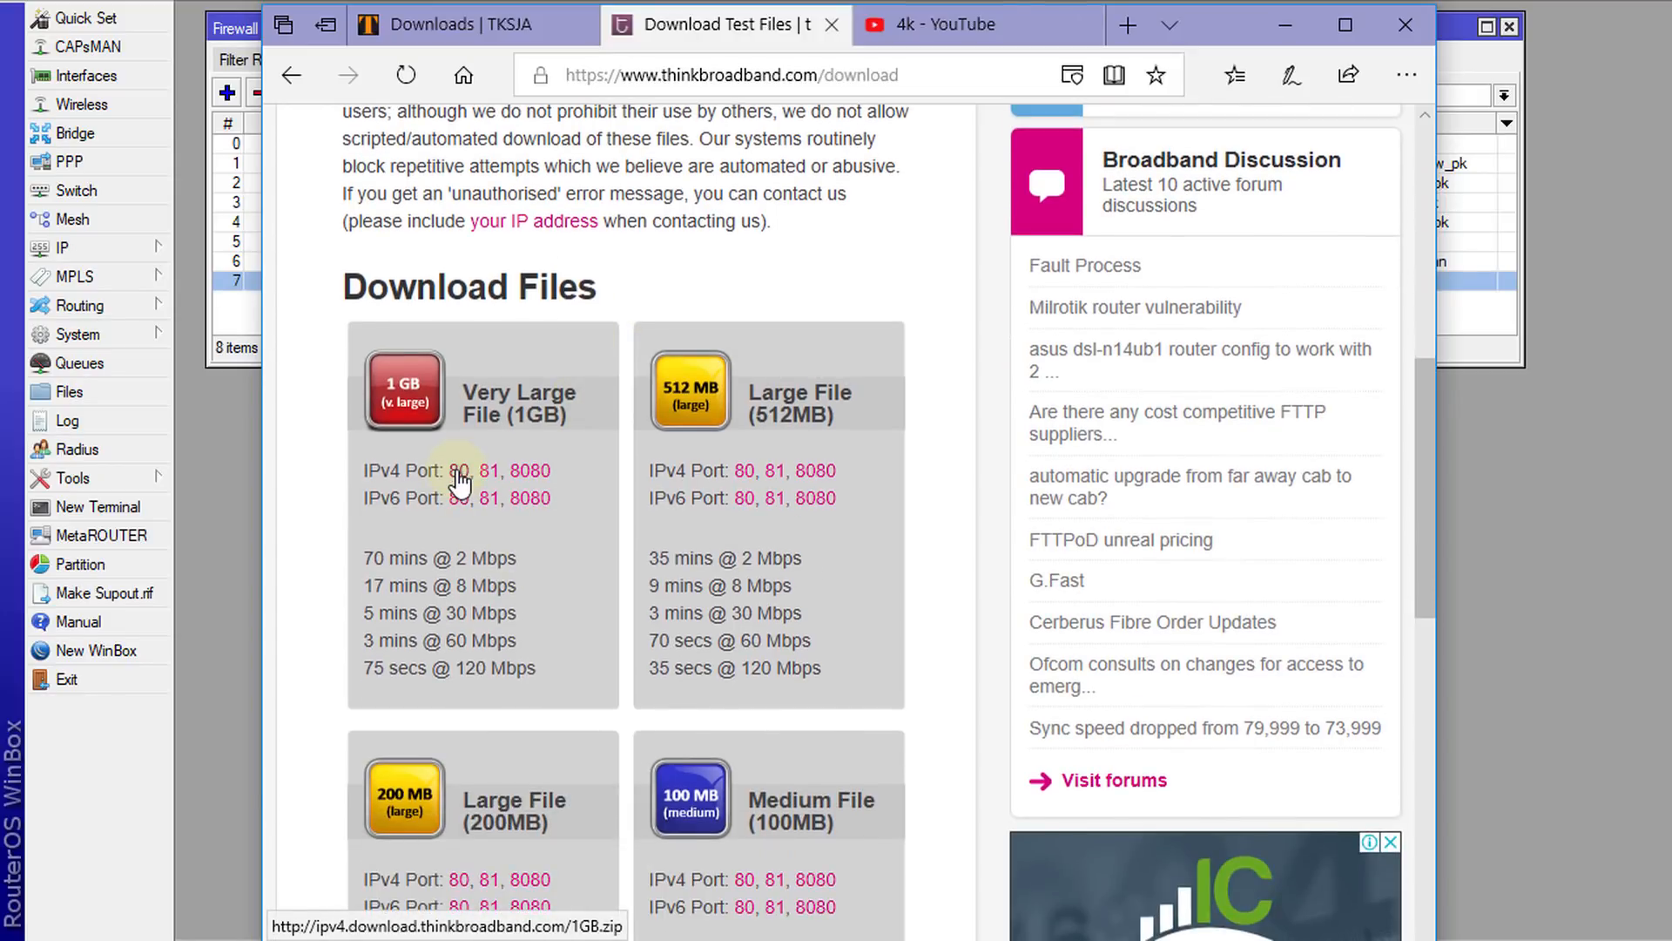
{"action": "left_click", "coordinate": [456, 472]}
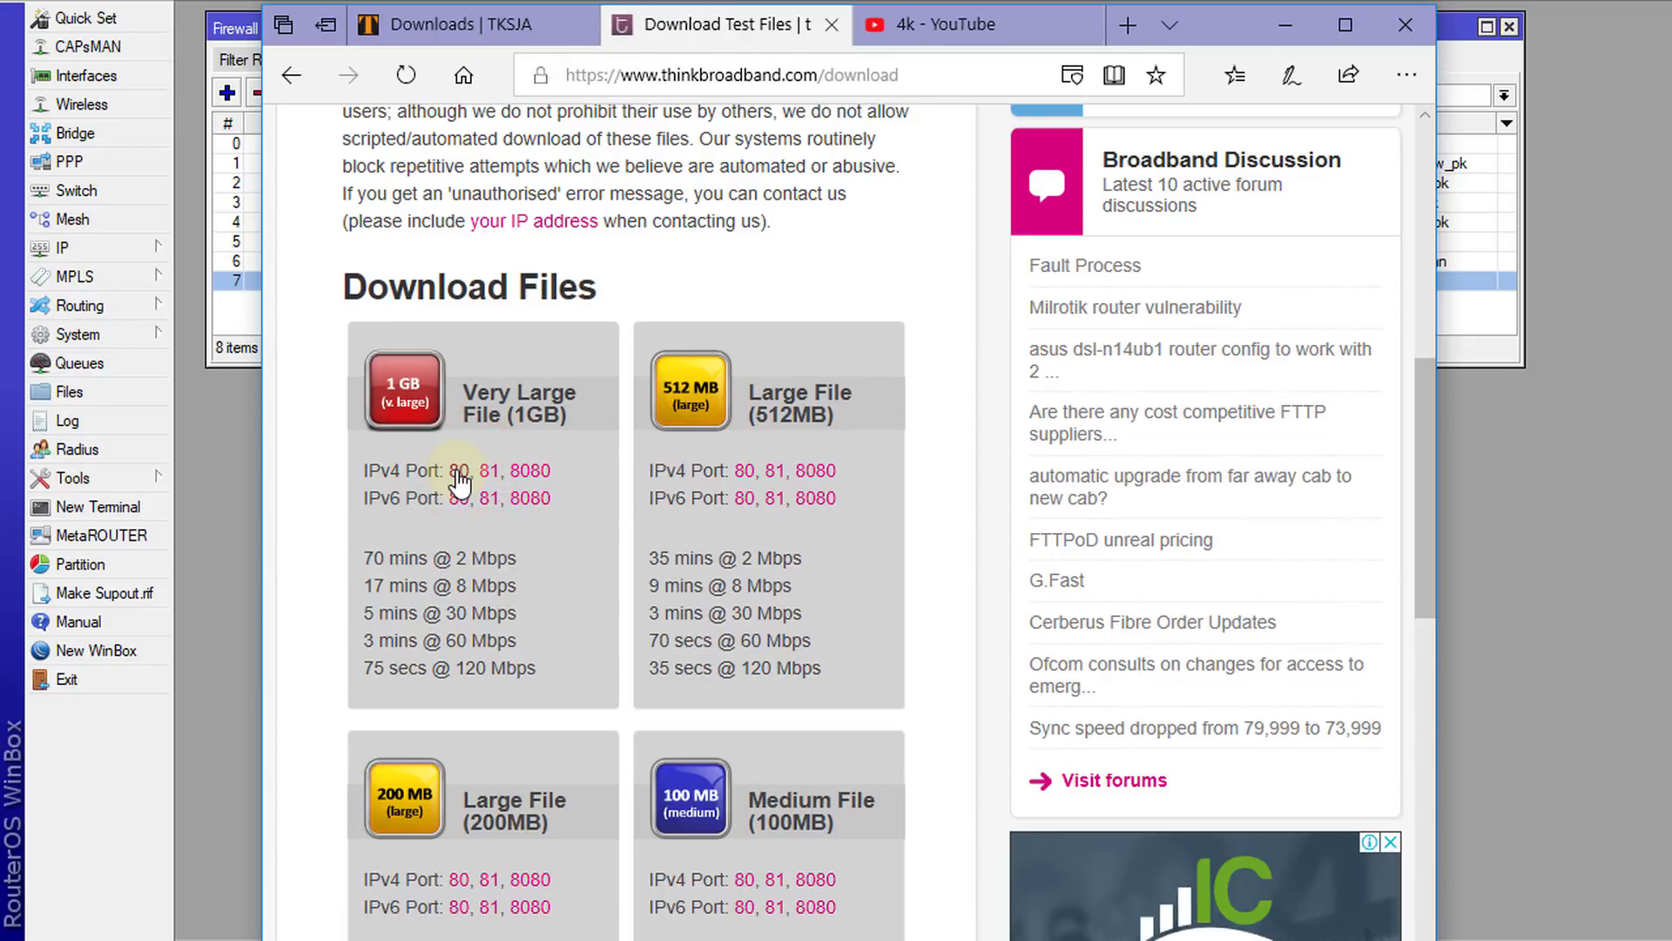
Move the browser window aside and examine the Archives queue's rate against its limit in WinBox.
{"action": "left_click_drag", "start_coordinate": [1241, 19], "coordinate": [1255, 51]}
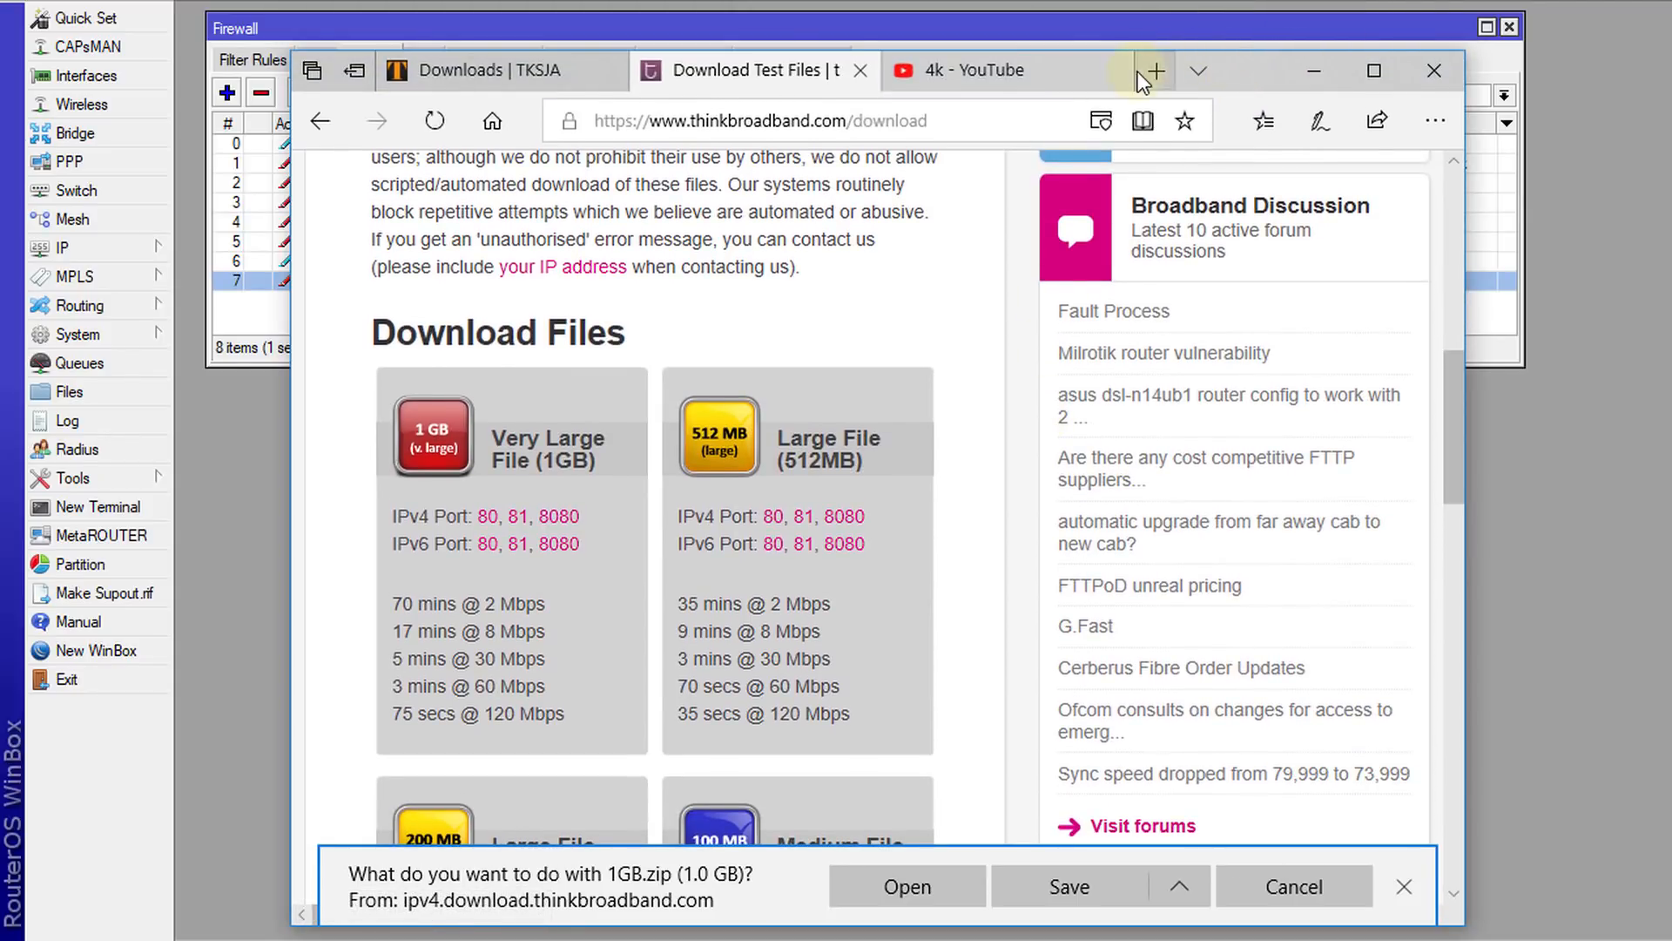
{"action": "left_click_drag", "start_coordinate": [1231, 65], "coordinate": [1428, 70]}
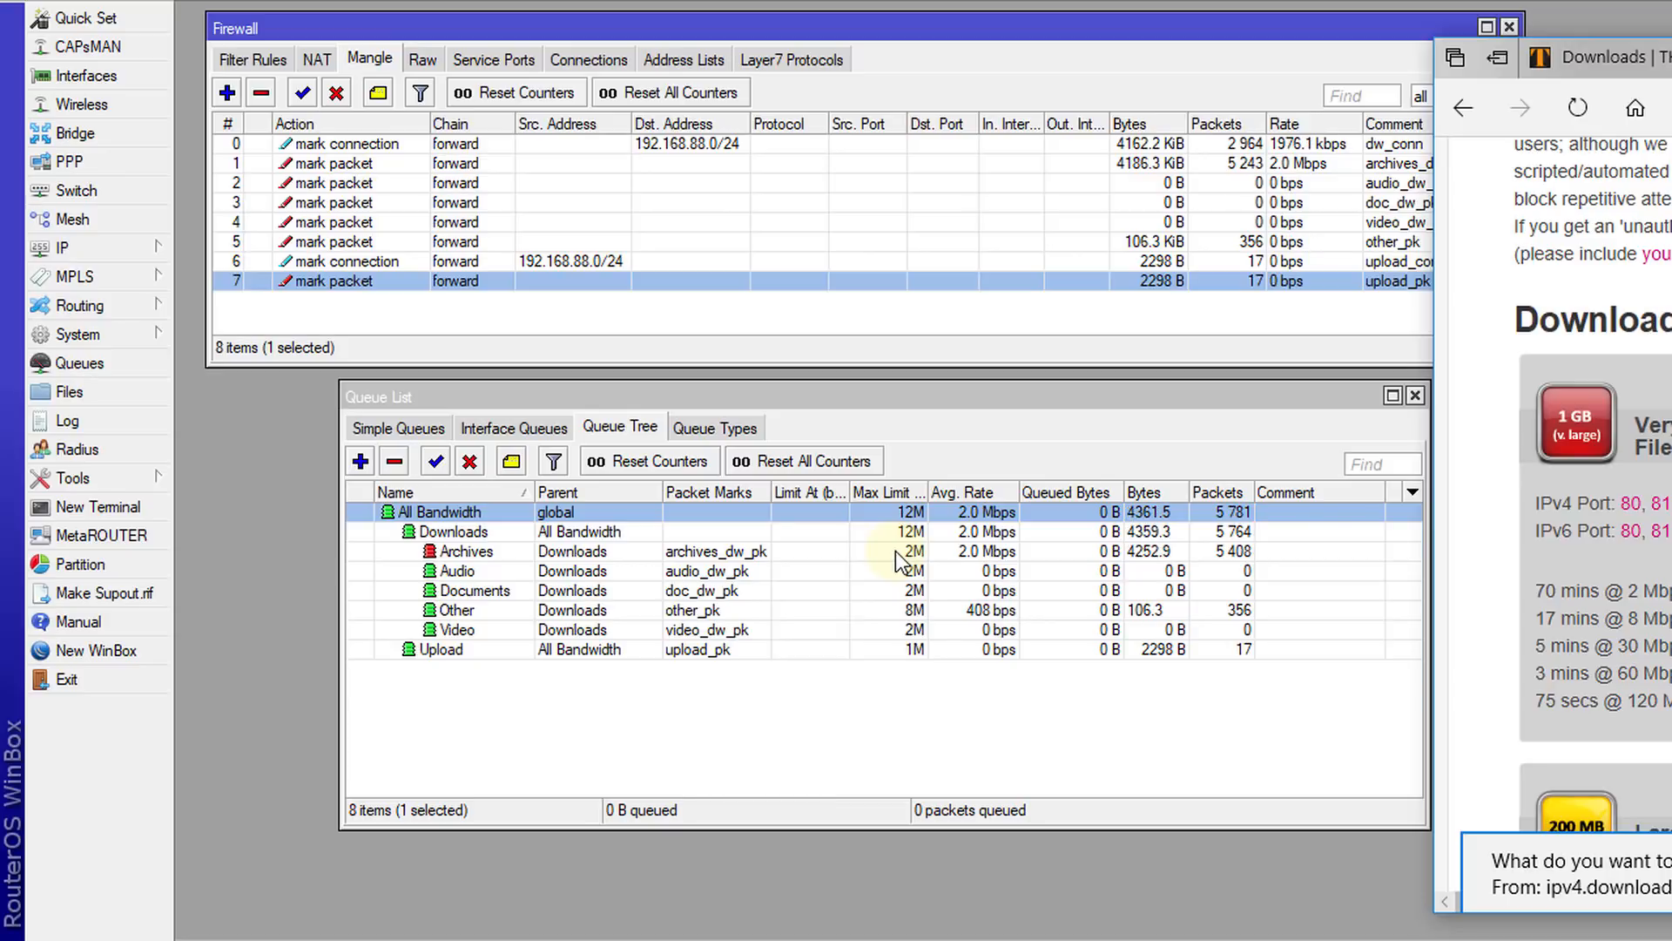
{"action": "left_click", "coordinate": [492, 554]}
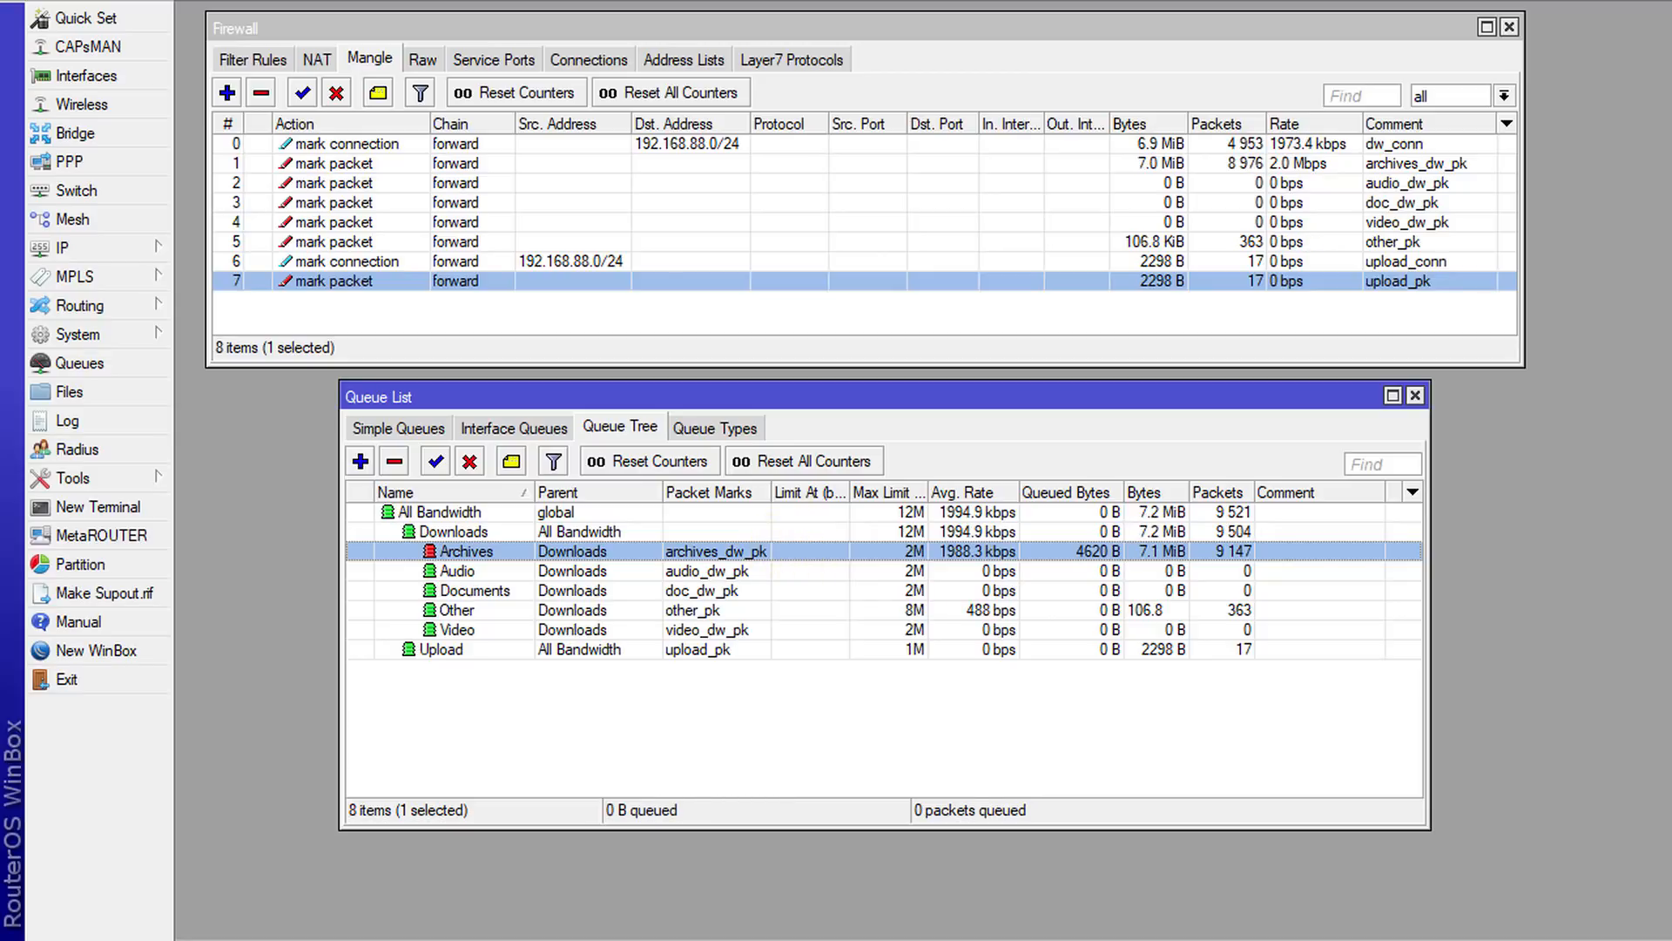
Bring the browser back into view and play the YouTube video "Sony 4K Demo: Another World".
{"action": "left_click_drag", "start_coordinate": [1671, 54], "coordinate": [1571, 42]}
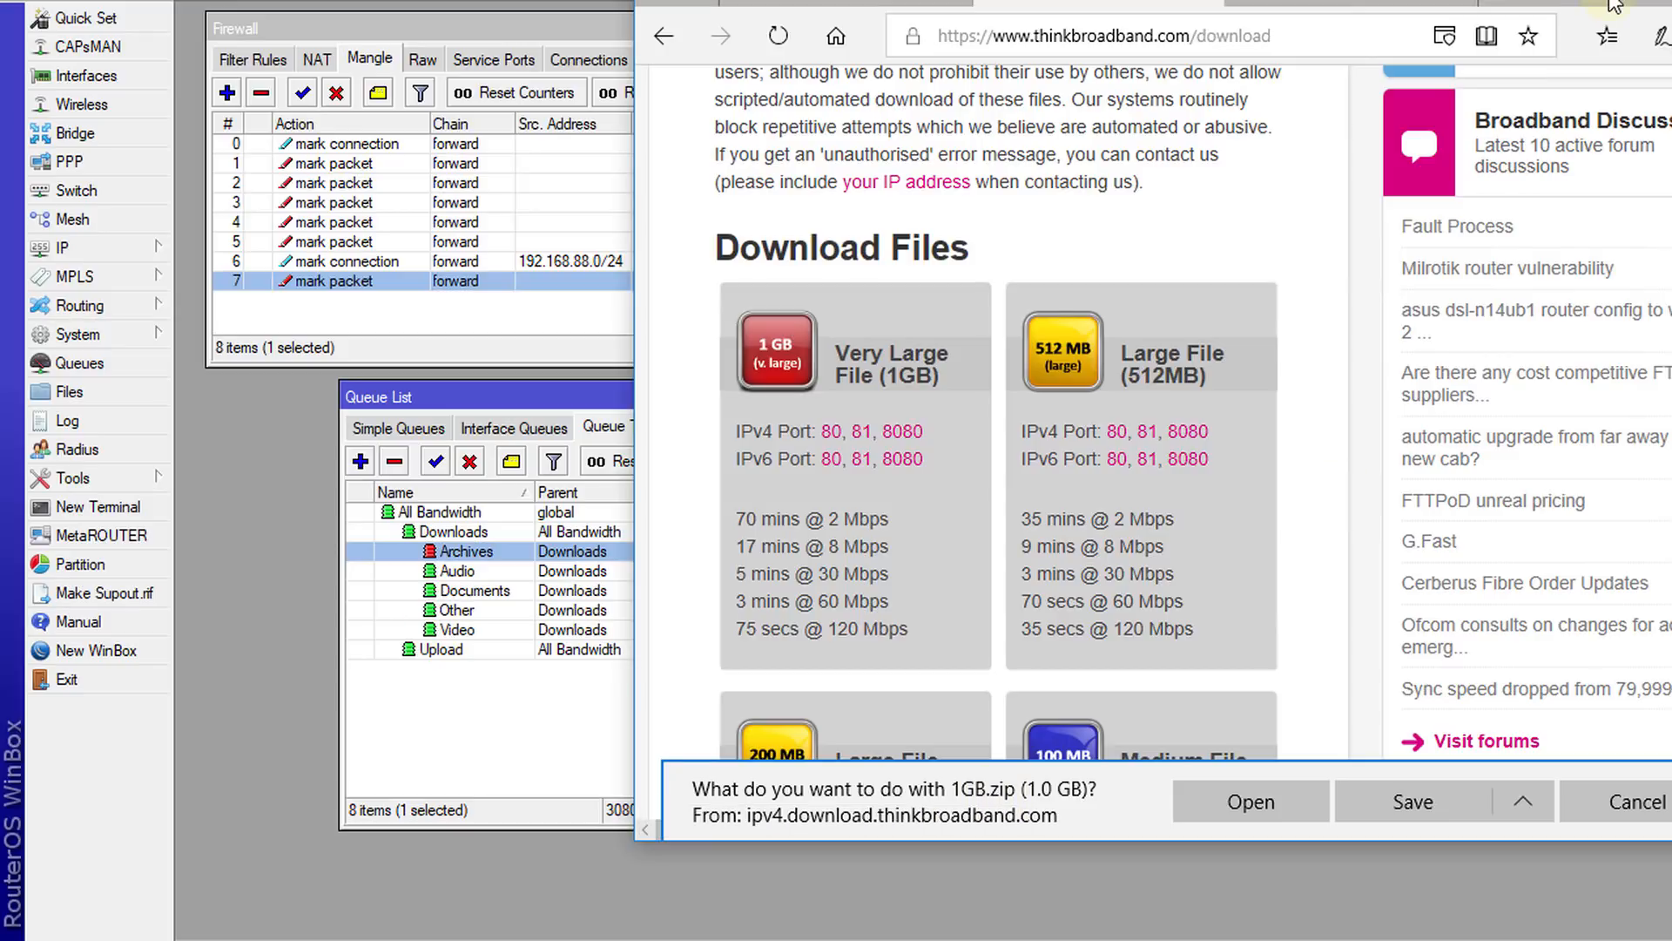
{"action": "left_click_drag", "start_coordinate": [696, 4], "coordinate": [1596, 75]}
{"action": "left_click_drag", "start_coordinate": [1610, 9], "coordinate": [1495, 26]}
{"action": "left_click", "coordinate": [979, 566]}
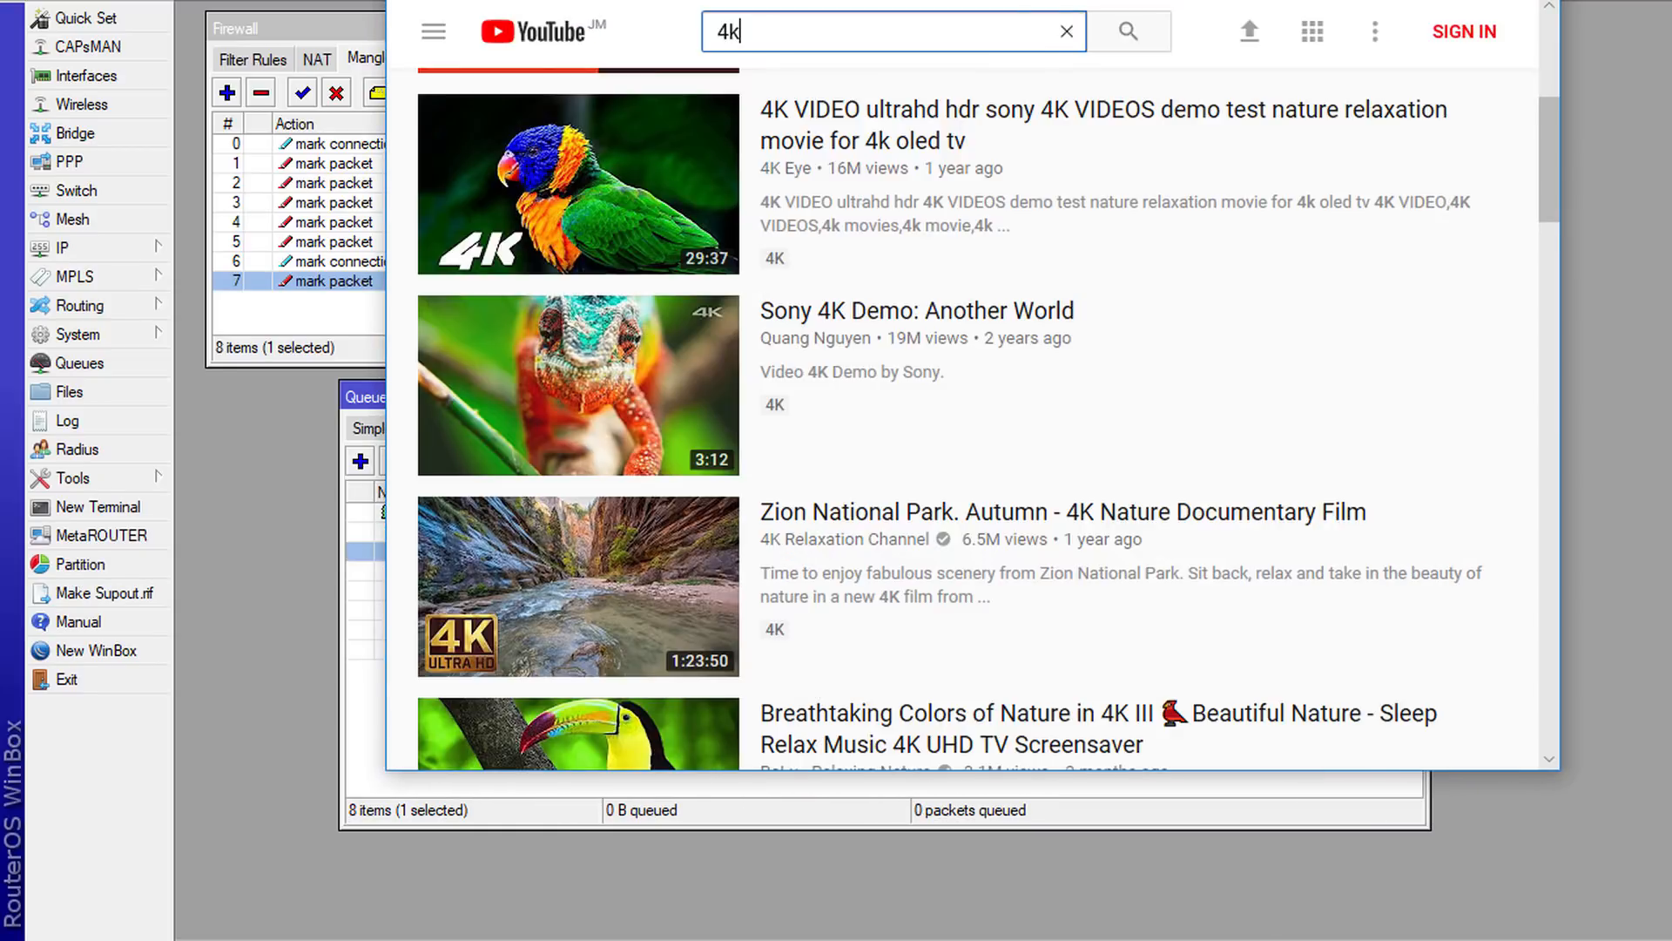
{"action": "left_click_drag", "start_coordinate": [1364, 0], "coordinate": [1344, 36]}
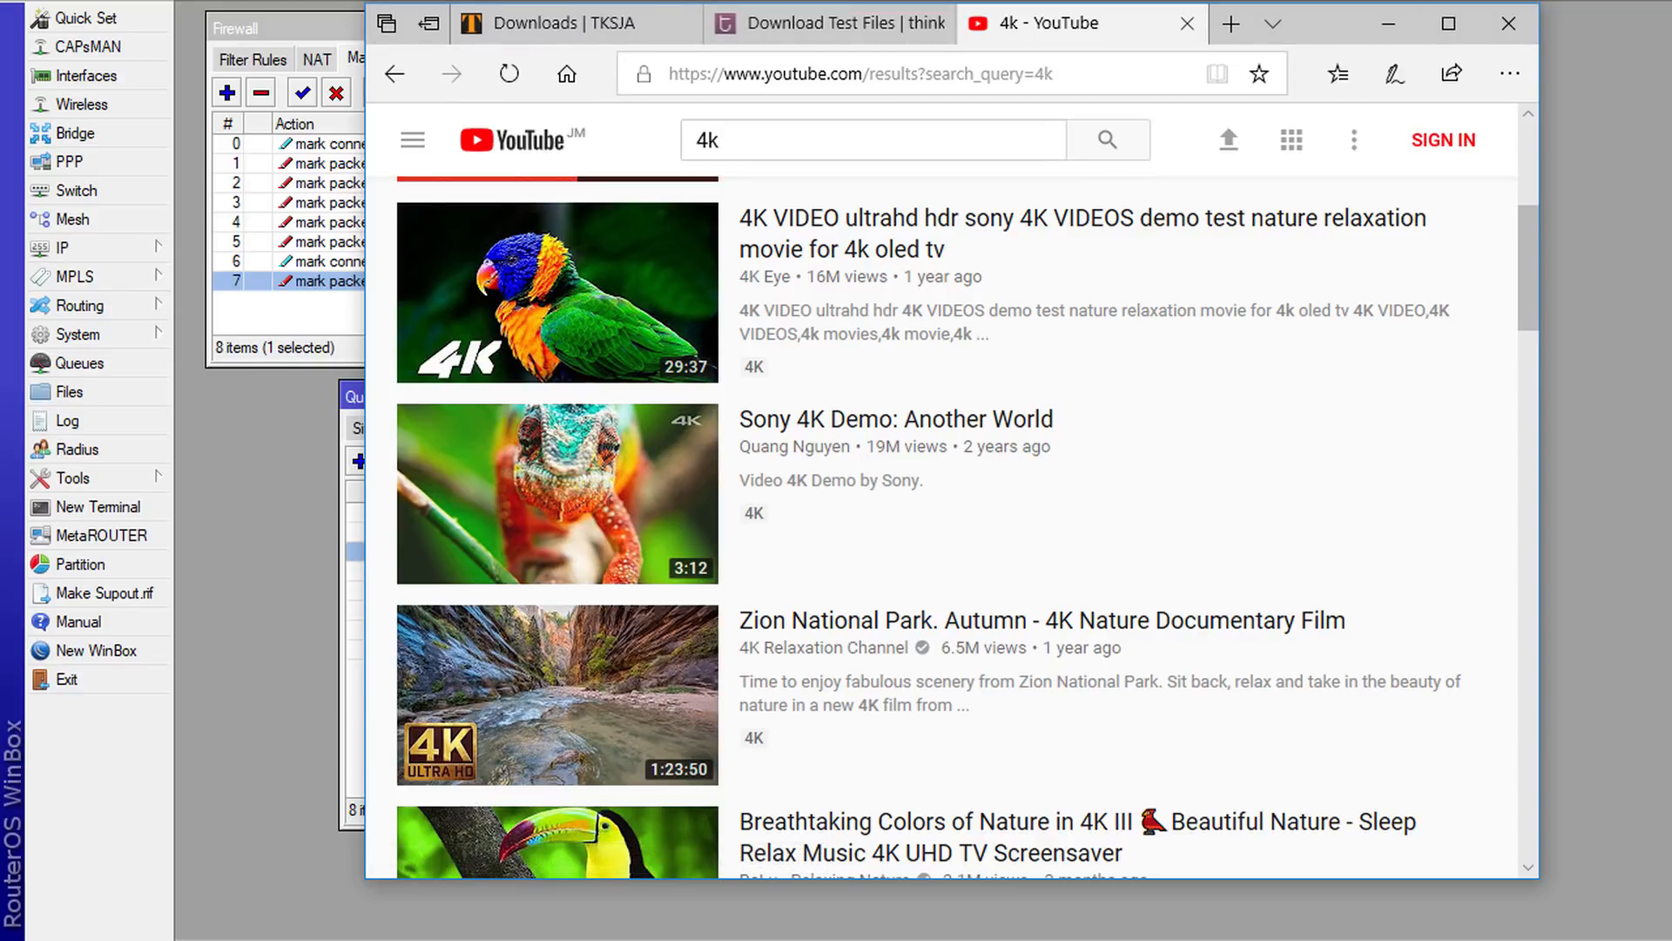
{"action": "left_click", "coordinate": [574, 513]}
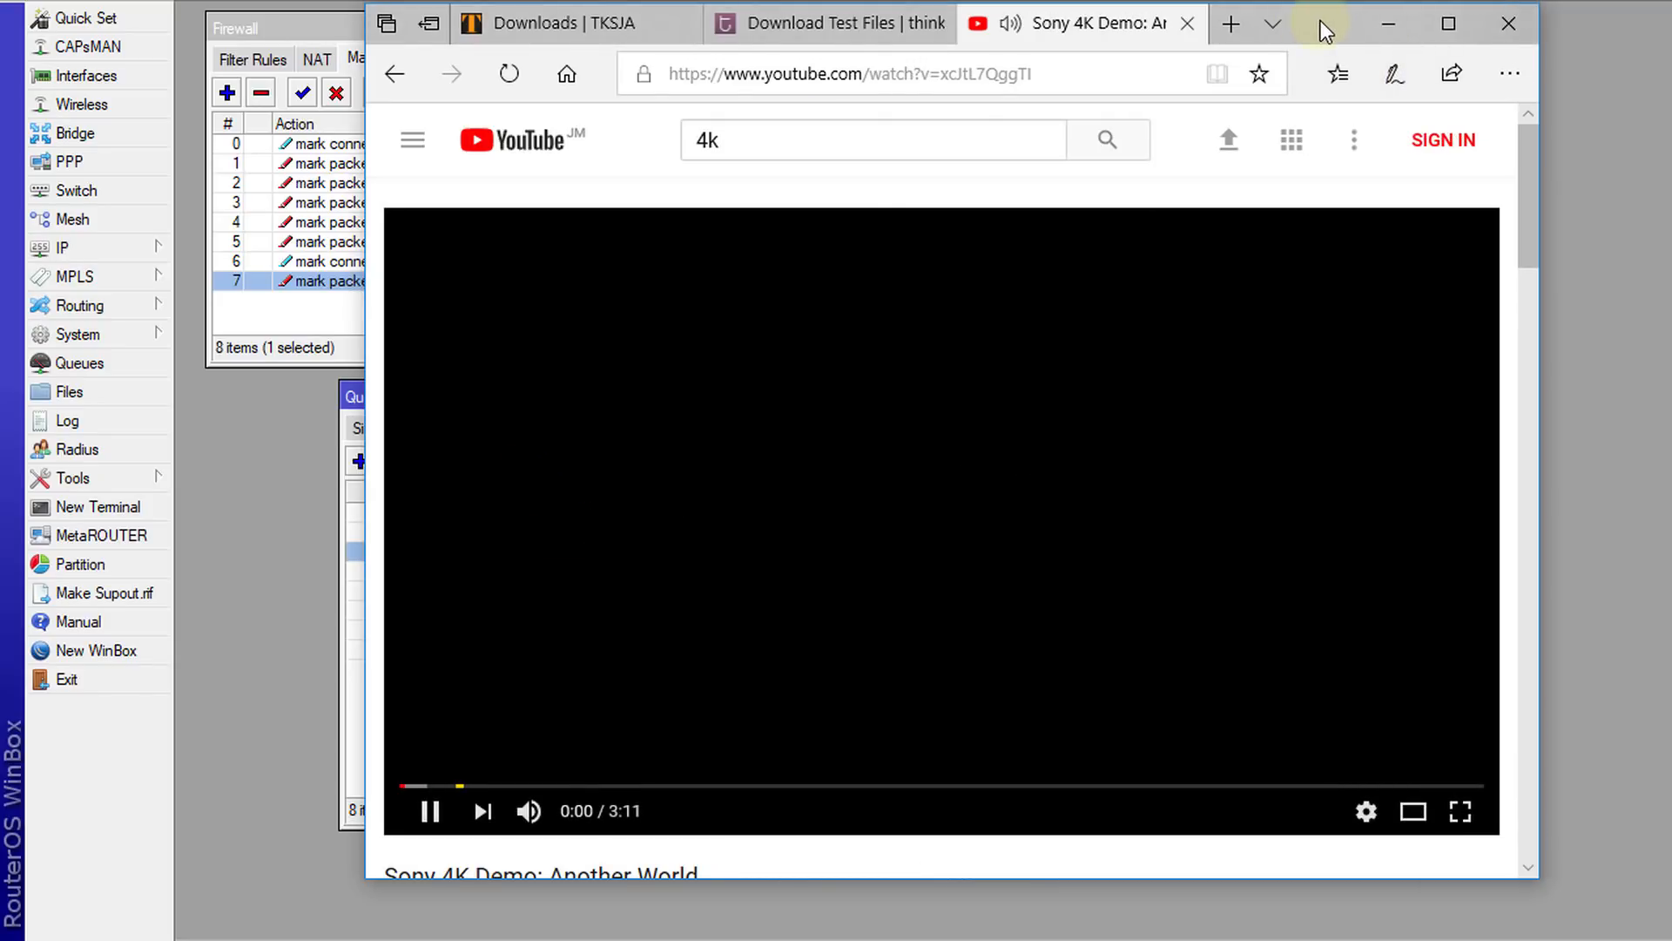
Move the browser aside and examine the traffic of the Other queue, the other_pk mangle rule and the Archives queue.
{"action": "left_click_drag", "start_coordinate": [1341, 22], "coordinate": [1671, 0]}
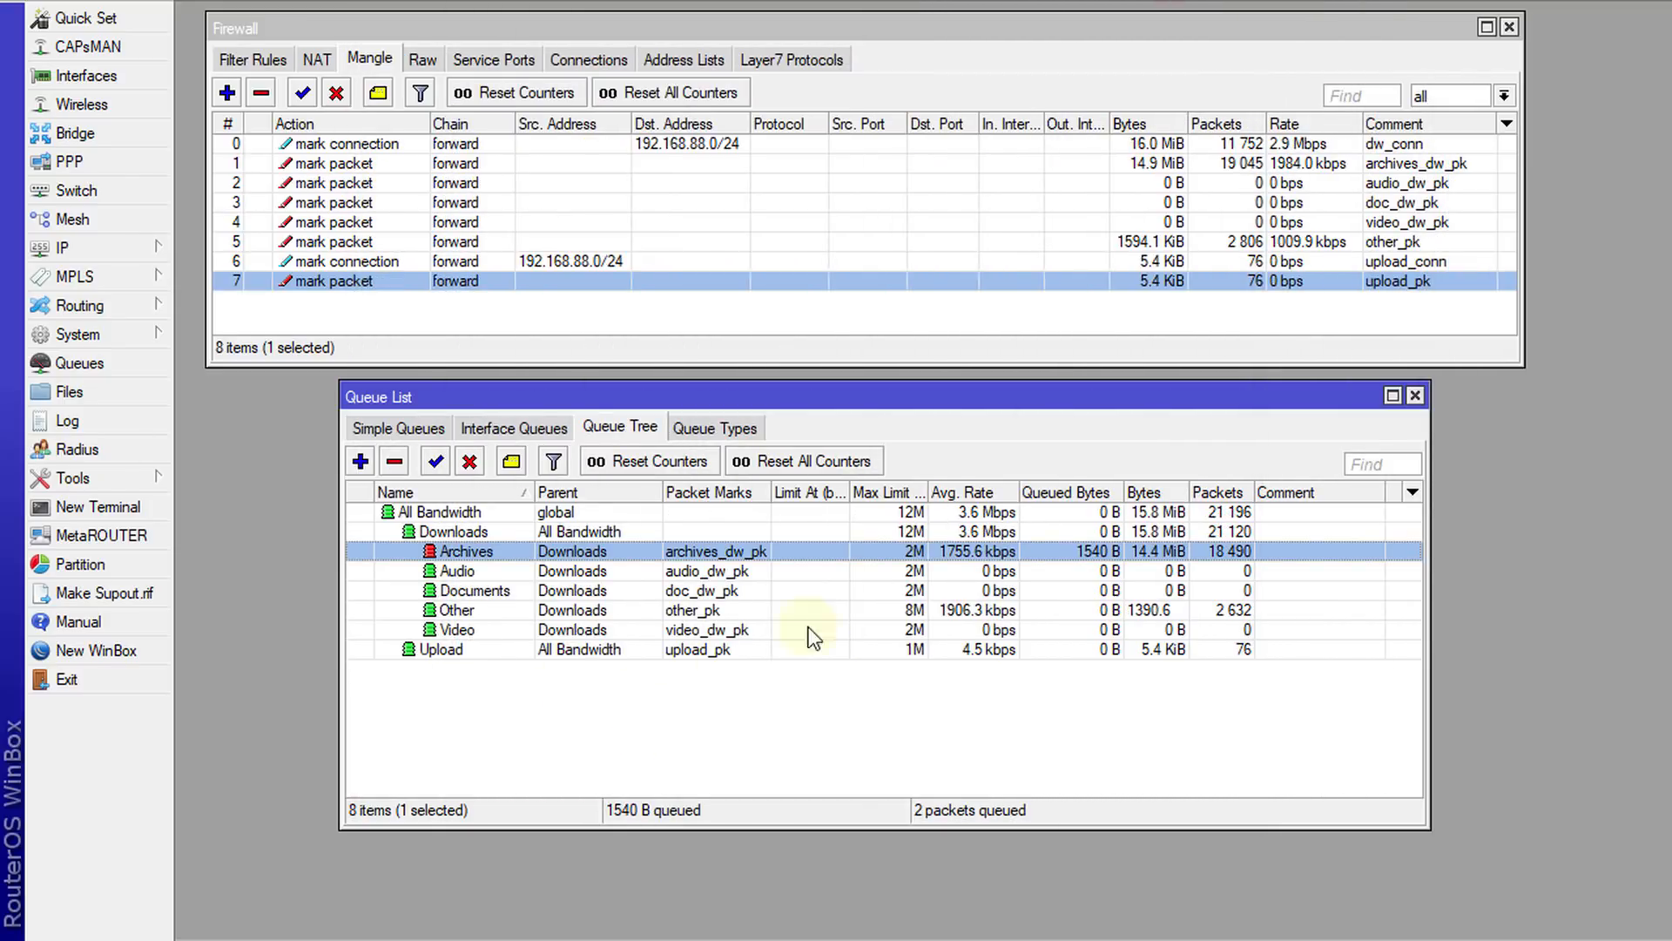
{"action": "left_click", "coordinate": [466, 611]}
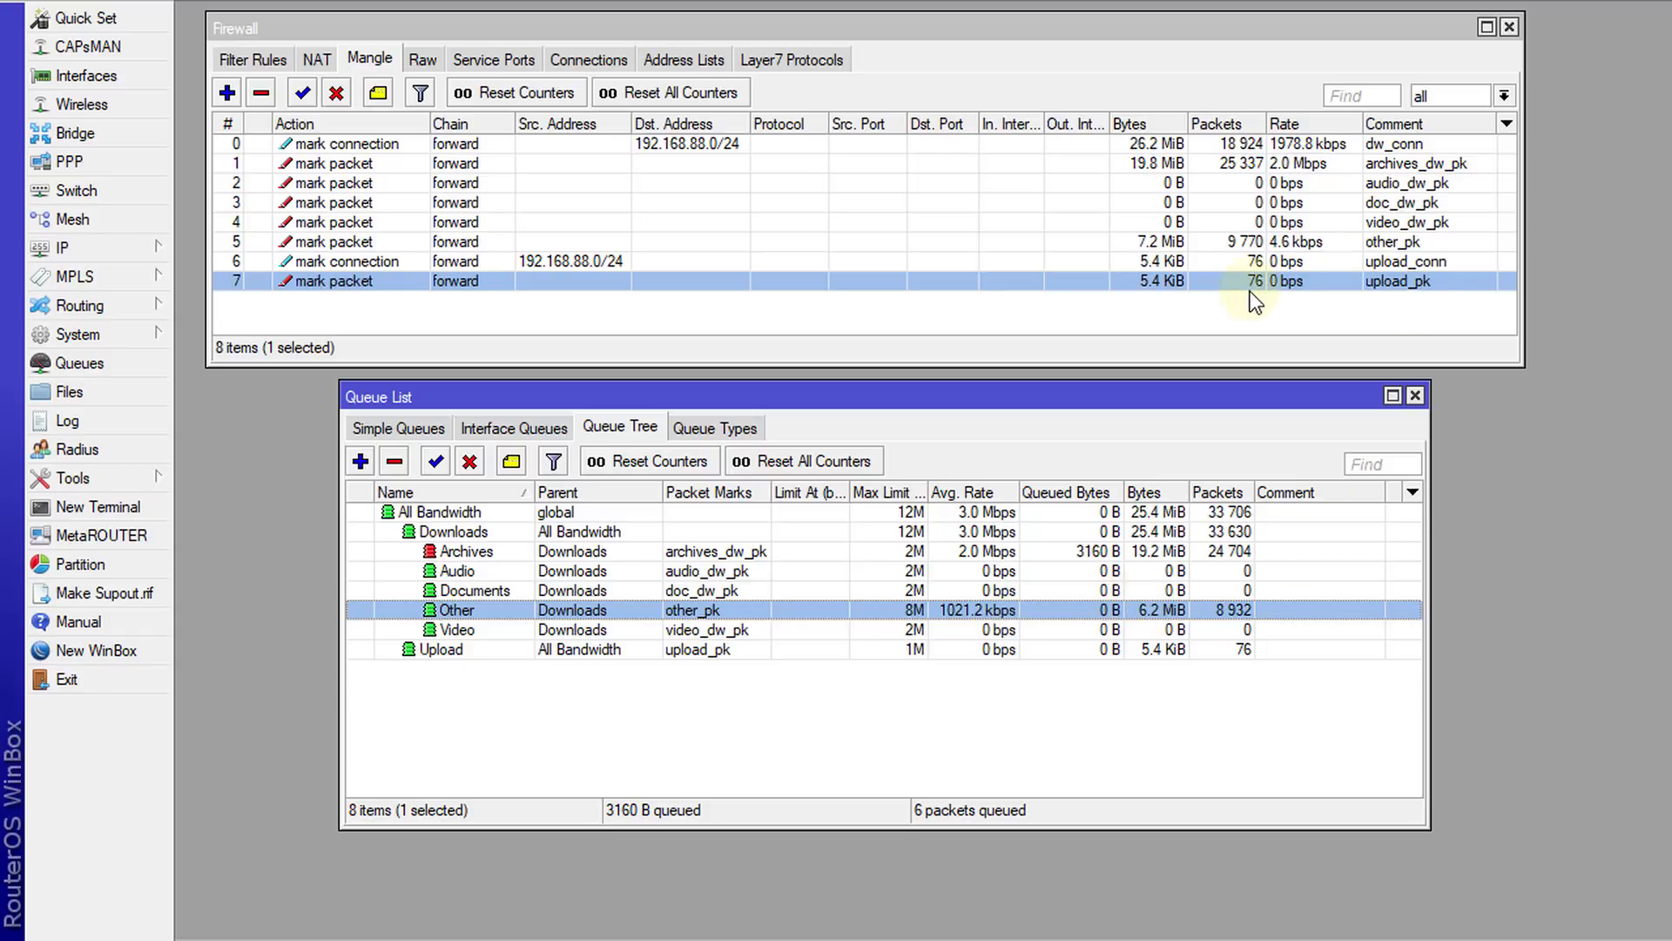
{"action": "left_click", "coordinate": [1293, 241]}
{"action": "left_click", "coordinate": [986, 551]}
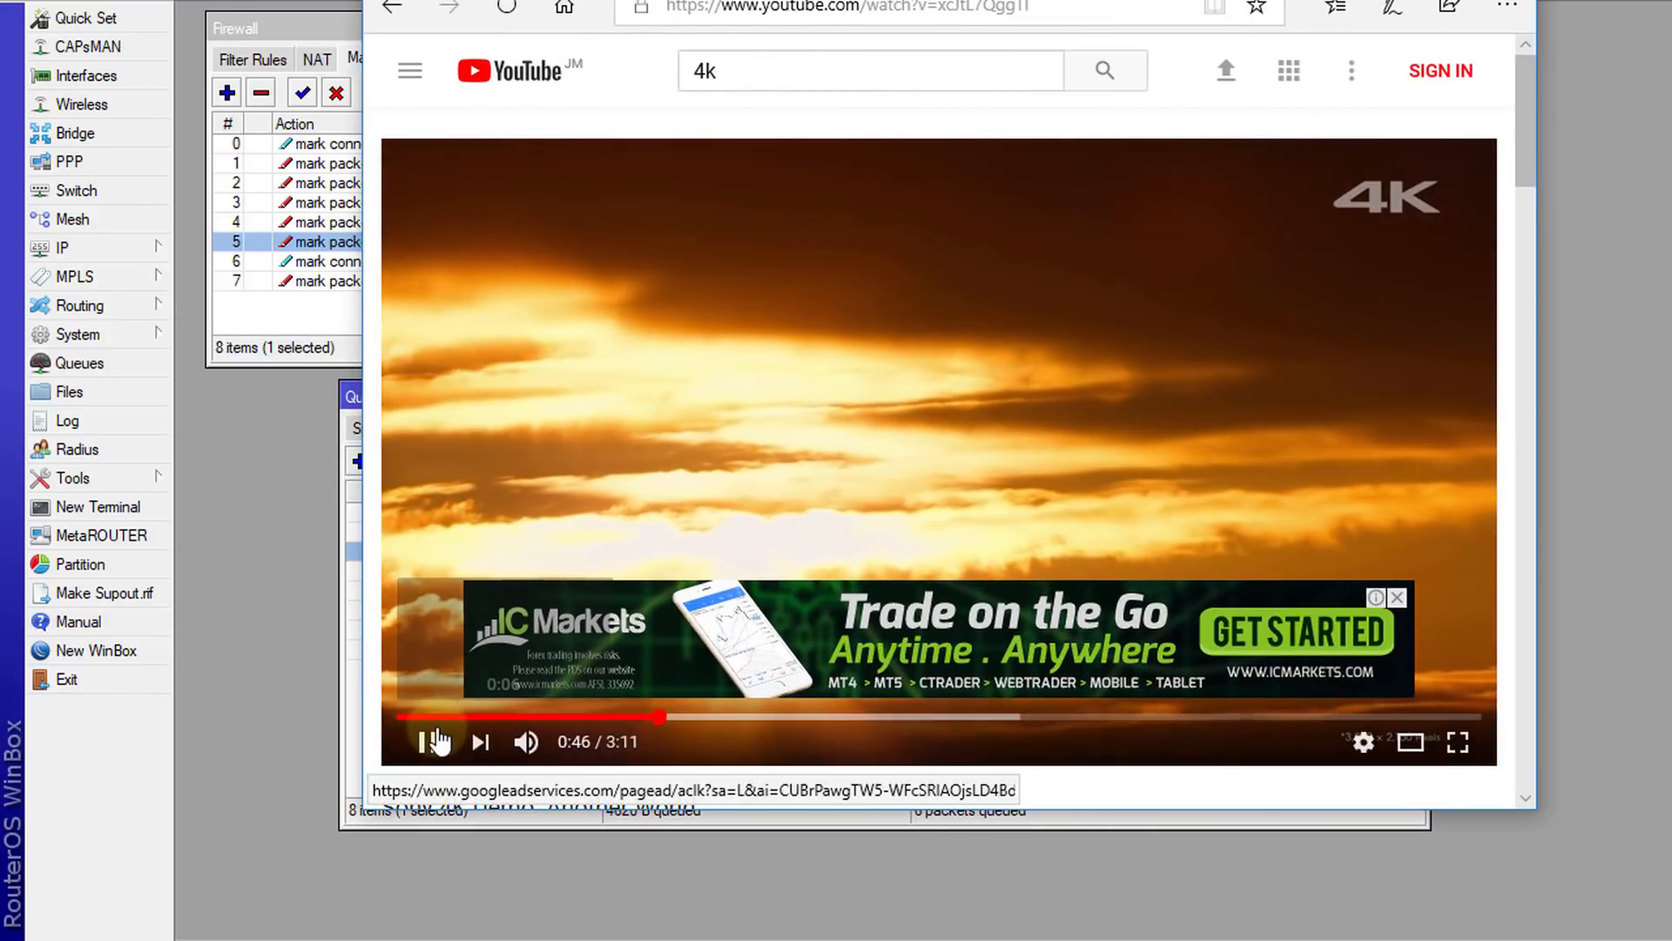
Return to the browser, pause the YouTube video and cancel the 1GB.zip download.
{"action": "left_click", "coordinate": [437, 741]}
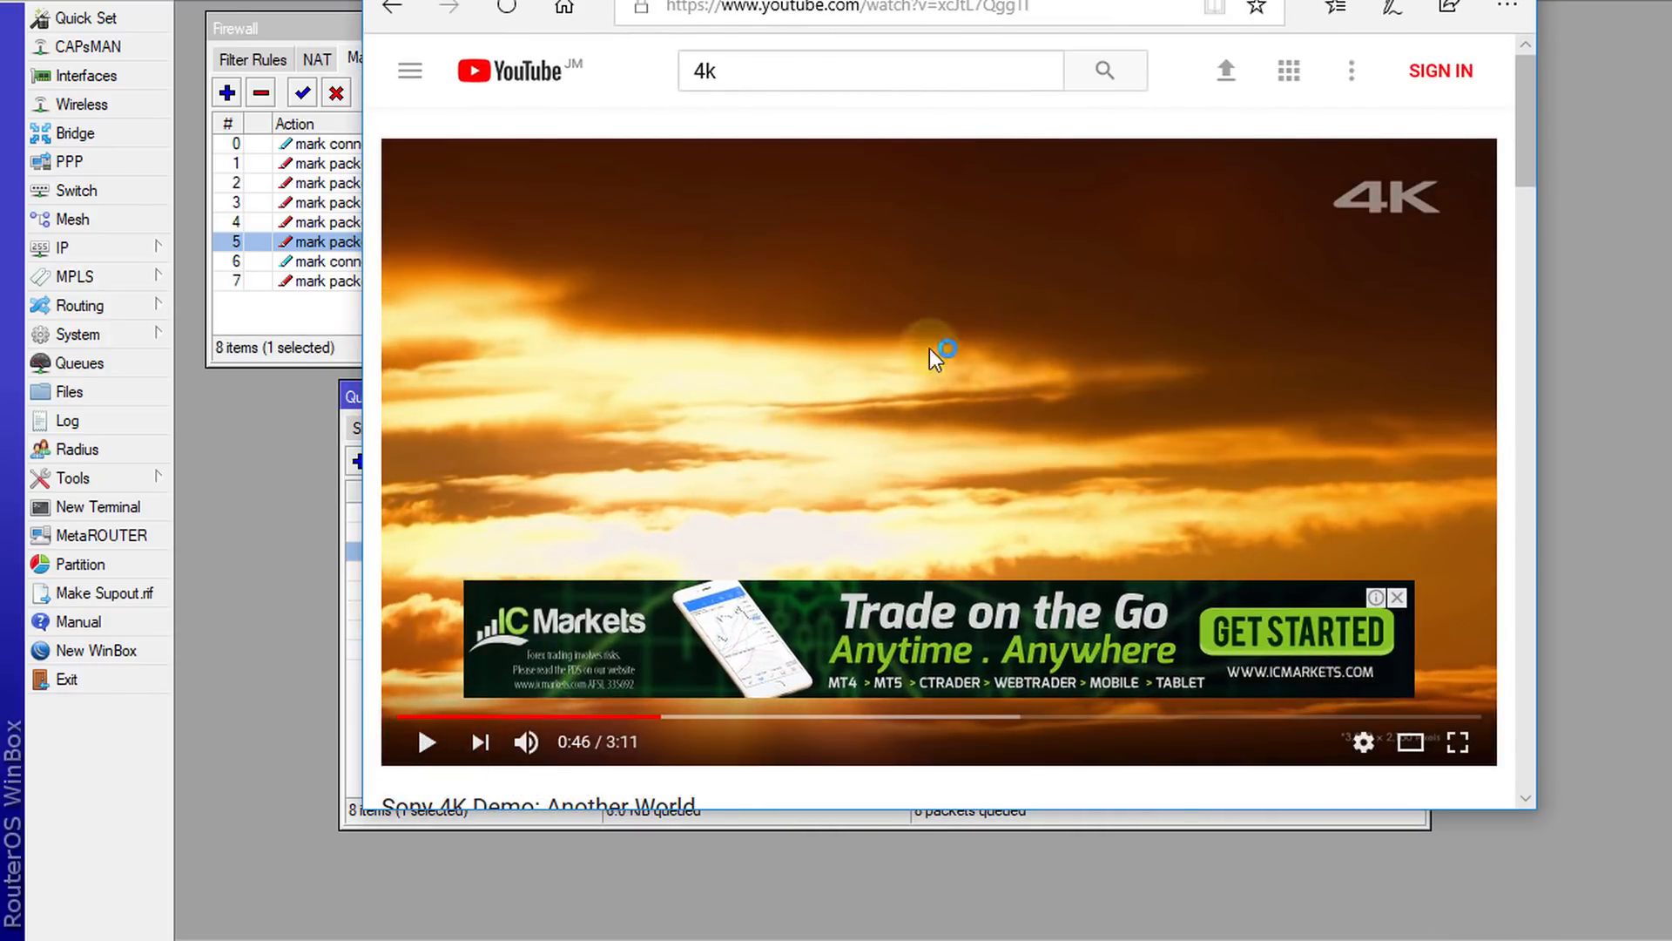
{"action": "scroll", "coordinate": [990, 432], "scroll_direction": "down", "scroll_amount": 6}
{"action": "scroll", "coordinate": [958, 437], "scroll_direction": "up", "scroll_amount": 6}
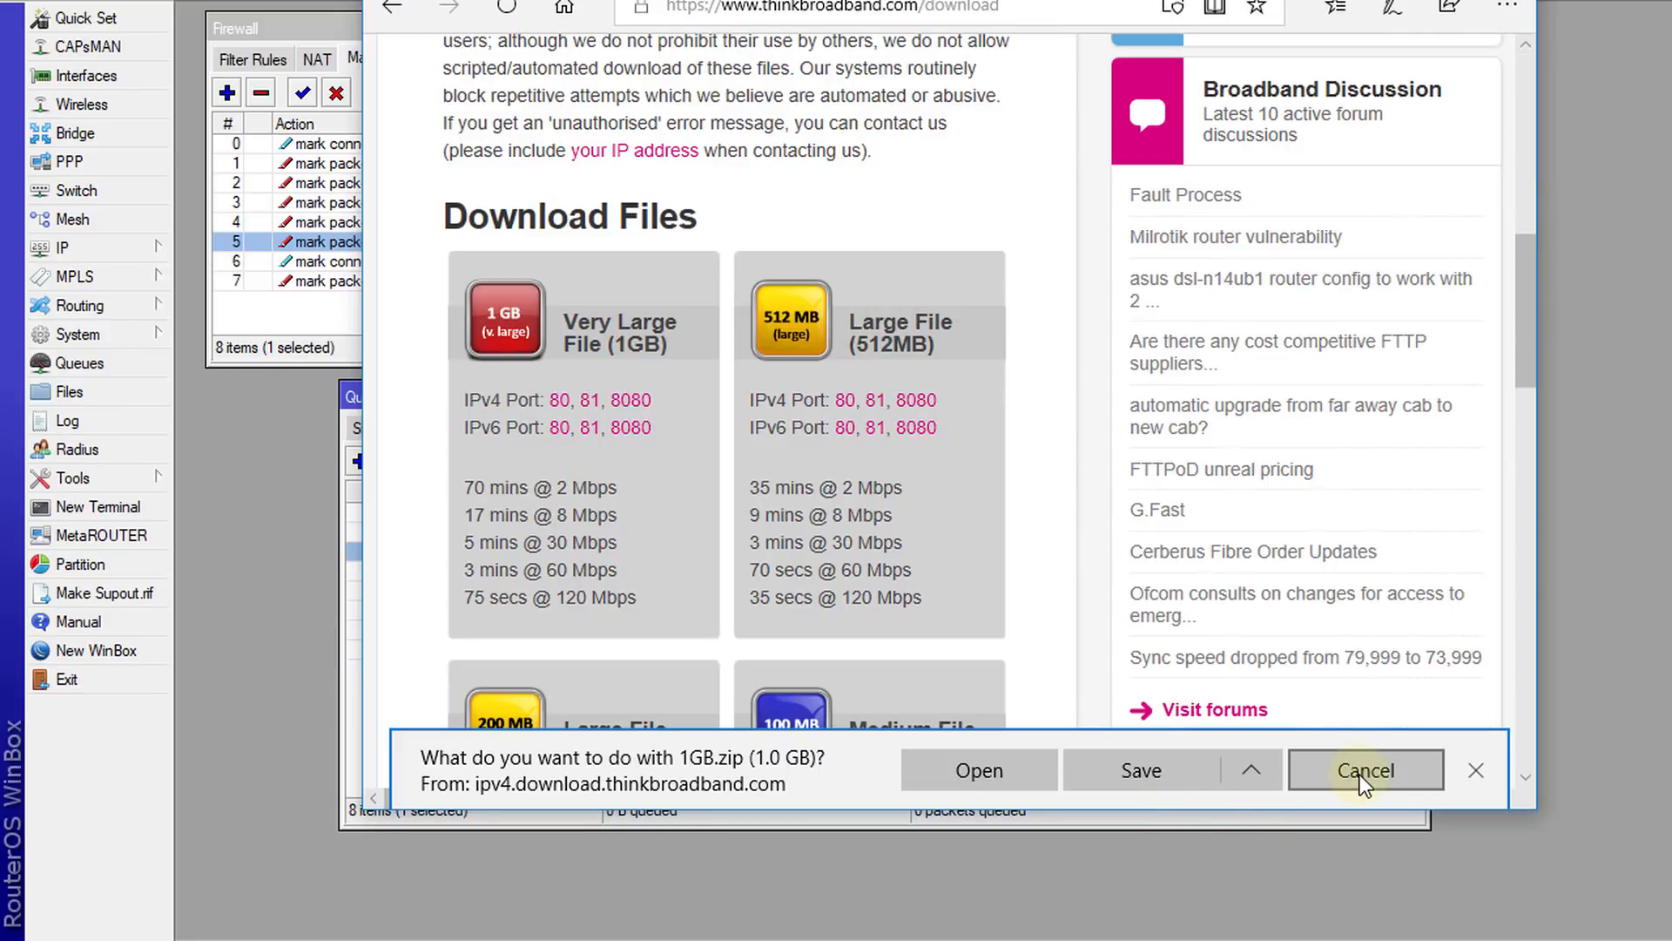
{"action": "left_click", "coordinate": [1361, 775]}
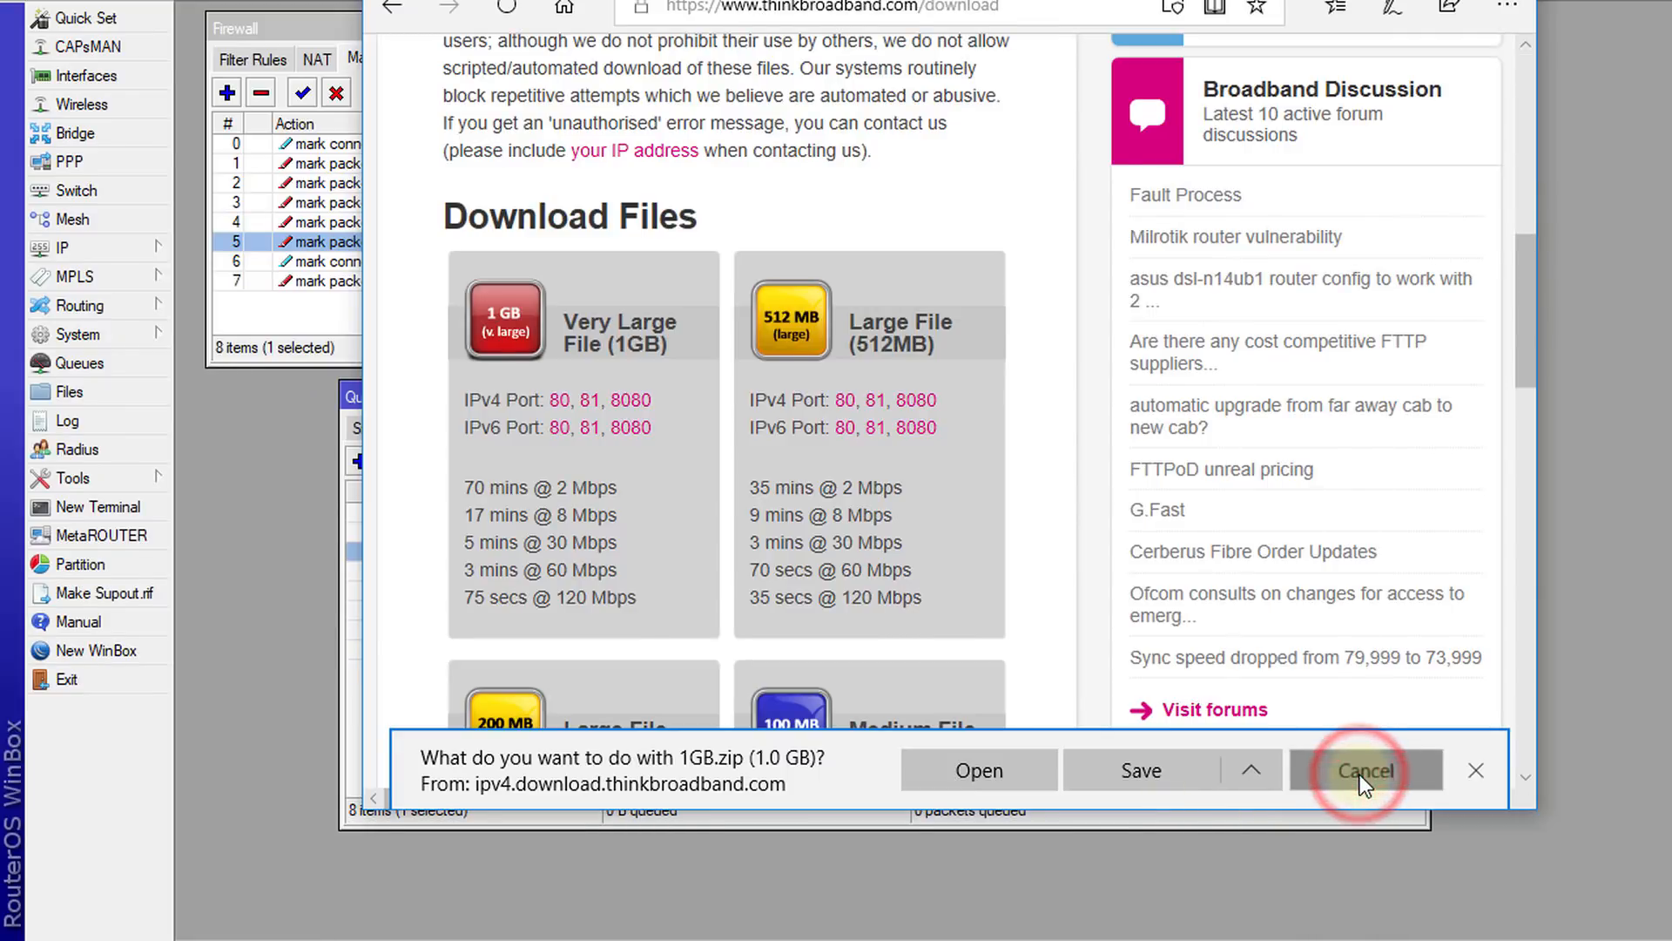